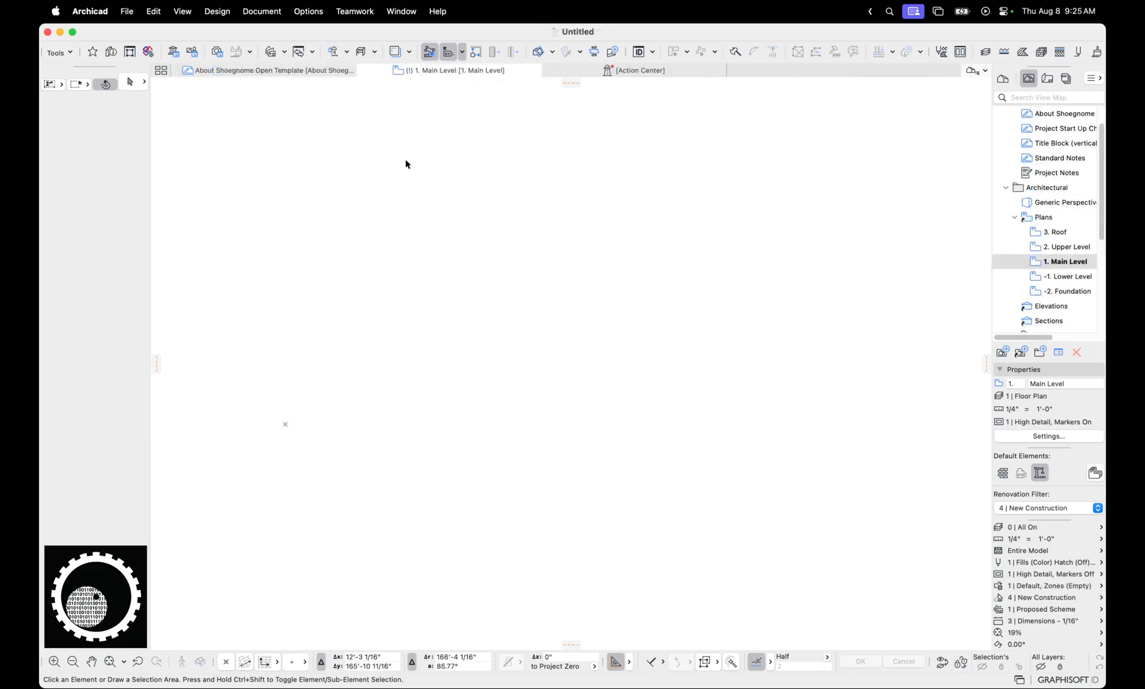
Read the About Shoegnome Open Template worksheet and return to the 1. Main Level plan
left_click(330, 73)
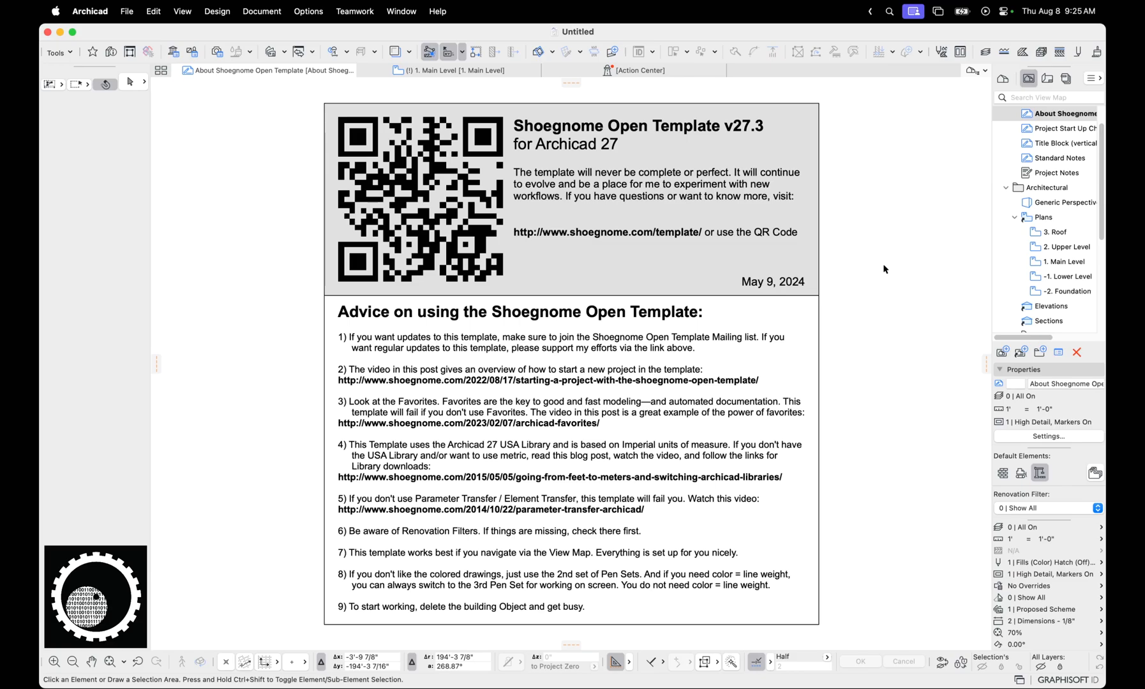
left_click(515, 71)
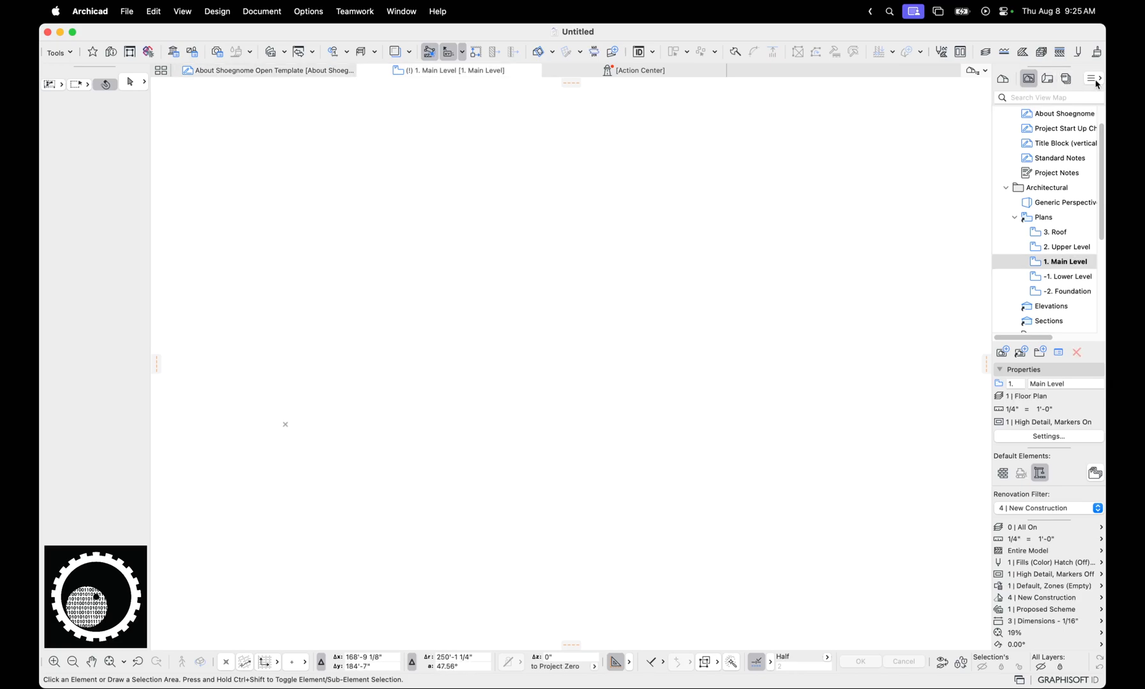
Open the Organizer in View Editor mode, showing the project map beside the view map
left_click(1019, 191)
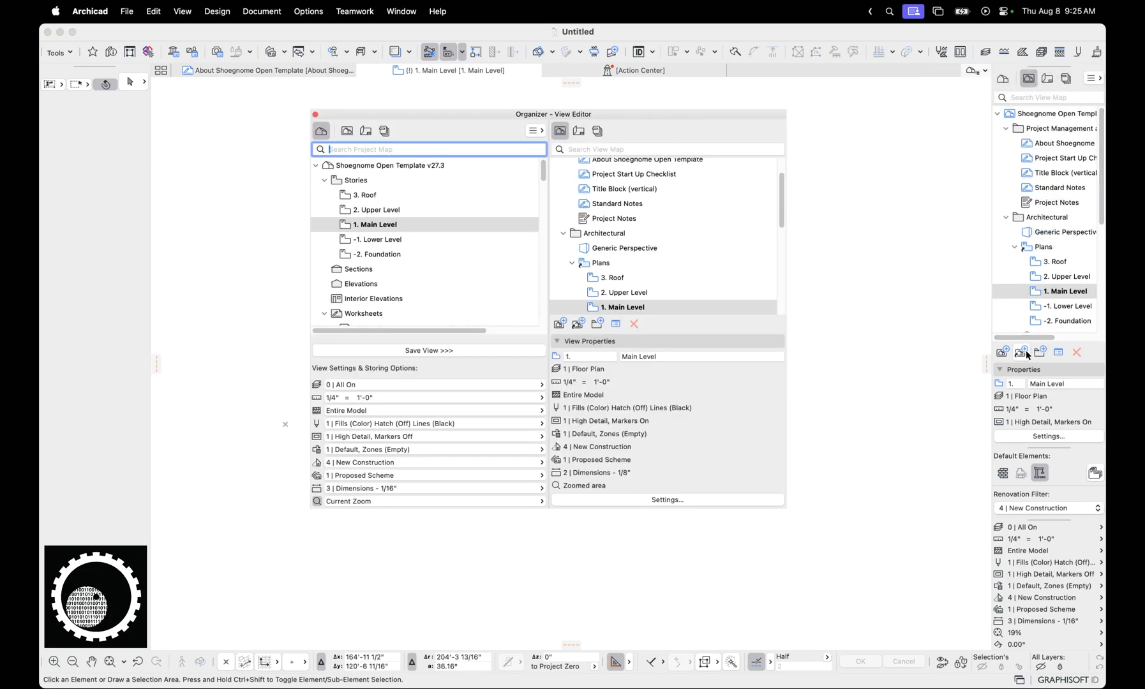
key("ctrl+a")
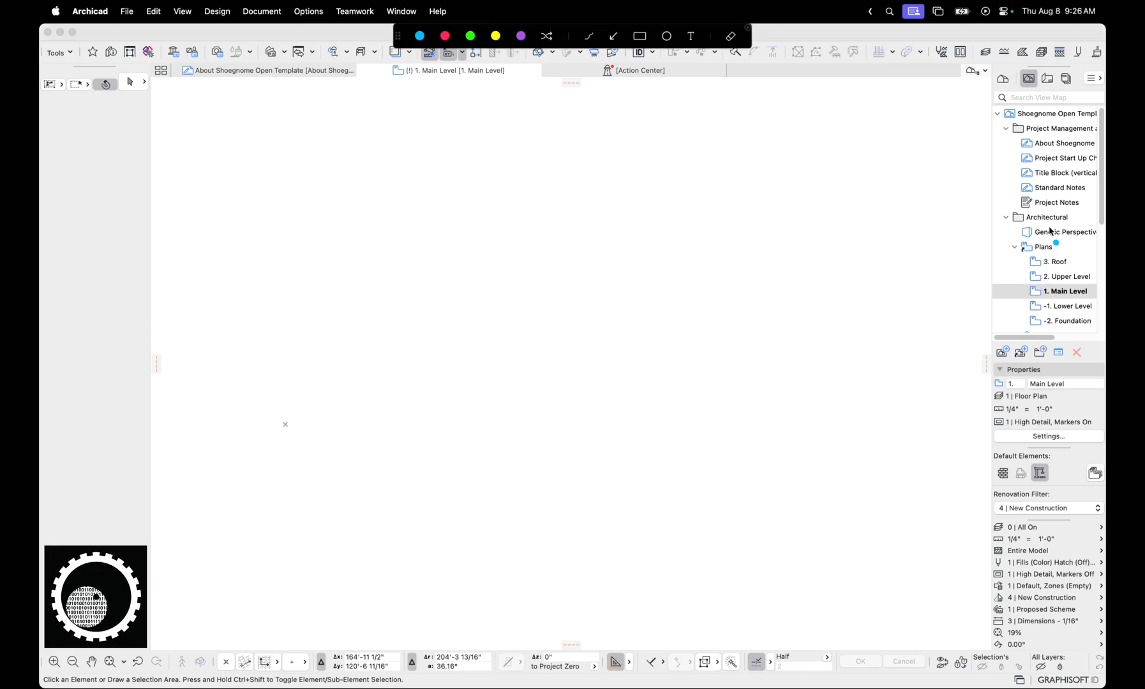
mouse_move(1048, 214)
left_mouse_down()
mouse_move(1009, 281)
mouse_move(1029, 236)
left_mouse_up()
key("Escape")
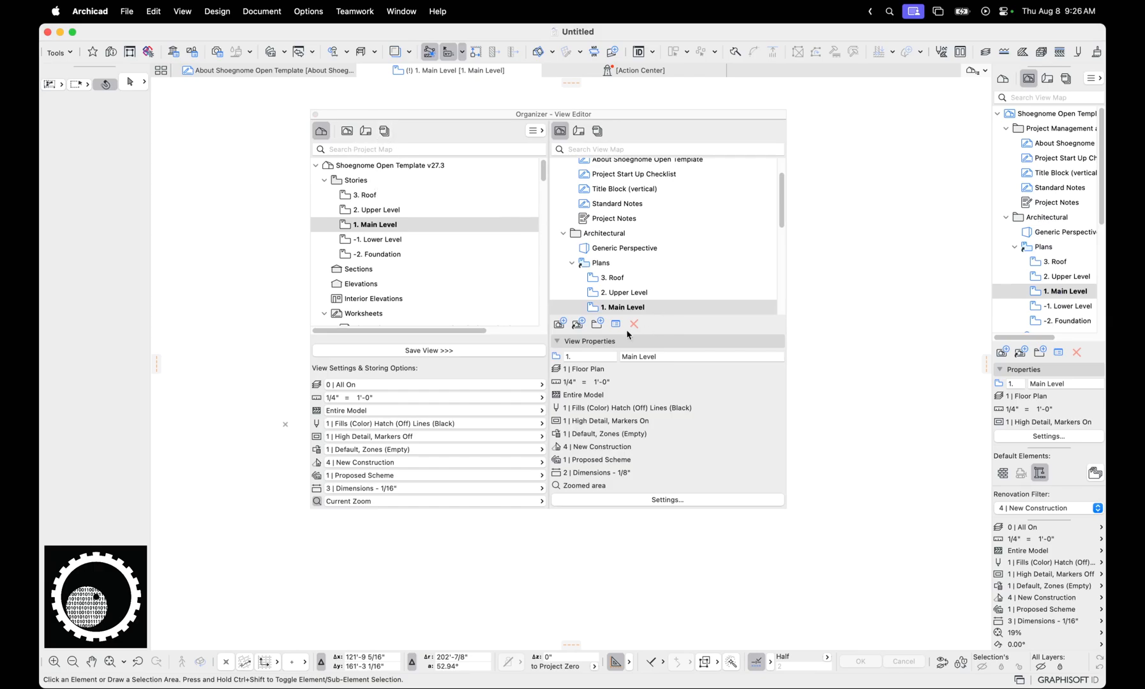
Examine the Clone a Folder settings for Stories, Sections, Elevations and Interior Elevations, and close them without cloning
left_click(579, 328)
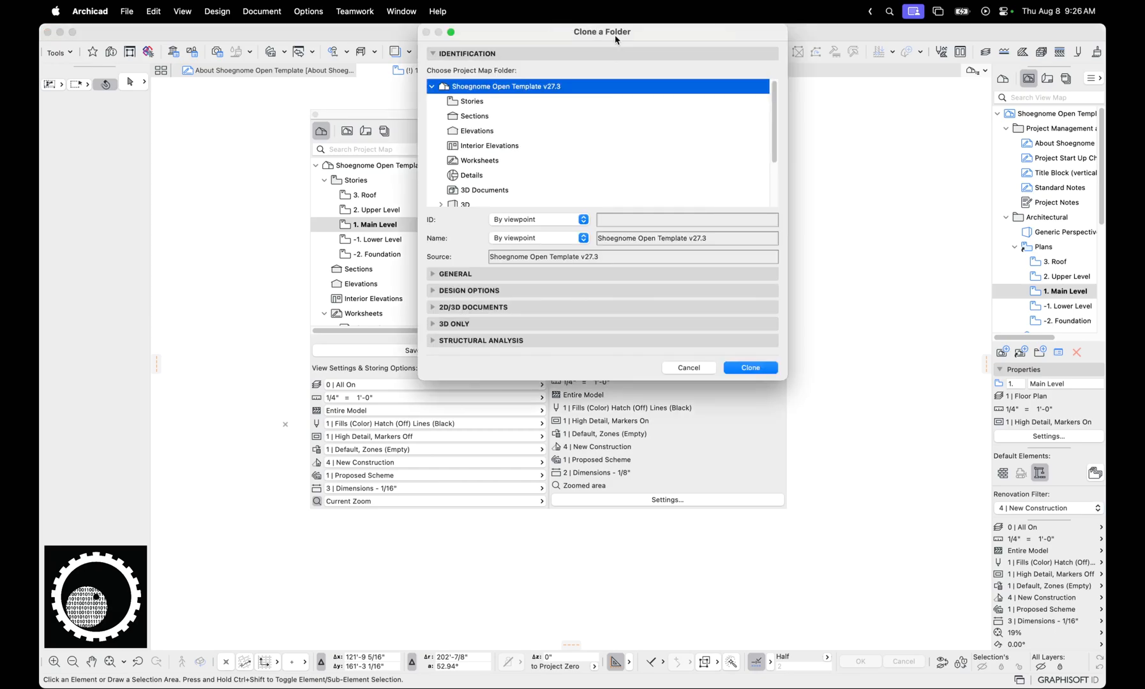
mouse_move(615, 37)
left_mouse_down()
mouse_move(719, 144)
mouse_move(770, 137)
left_mouse_up()
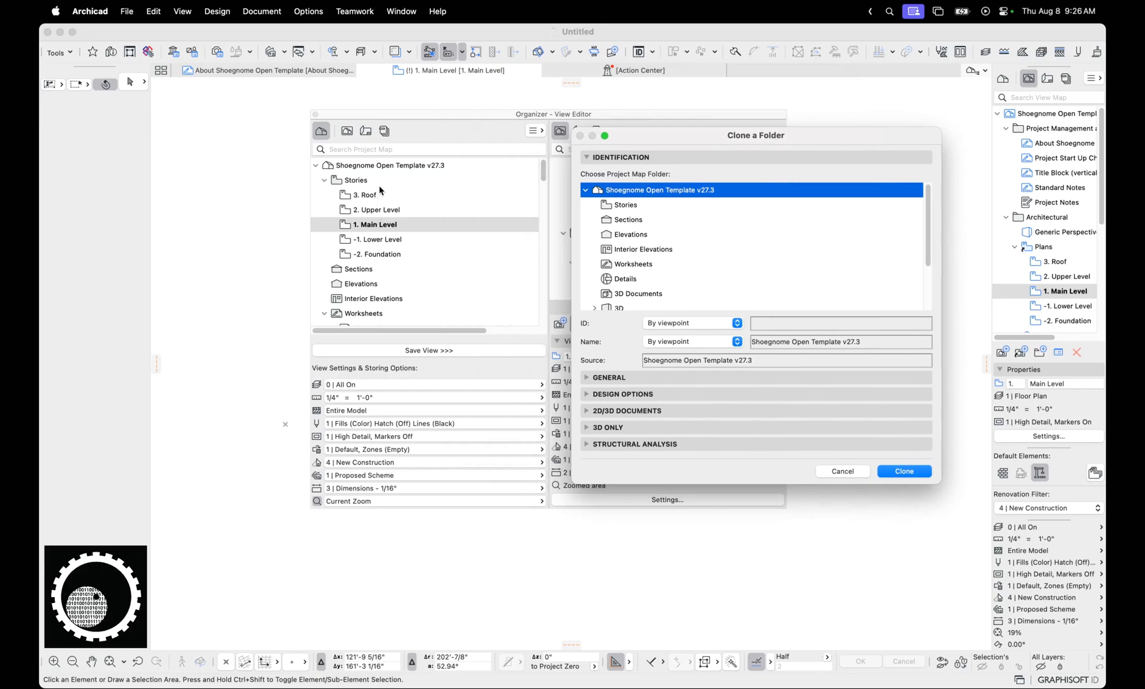
left_click_drag(699, 138, 321, 124)
mouse_move(560, 469)
left_mouse_down()
mouse_move(509, 503)
mouse_move(507, 529)
left_mouse_up()
left_click_drag(383, 124, 411, 130)
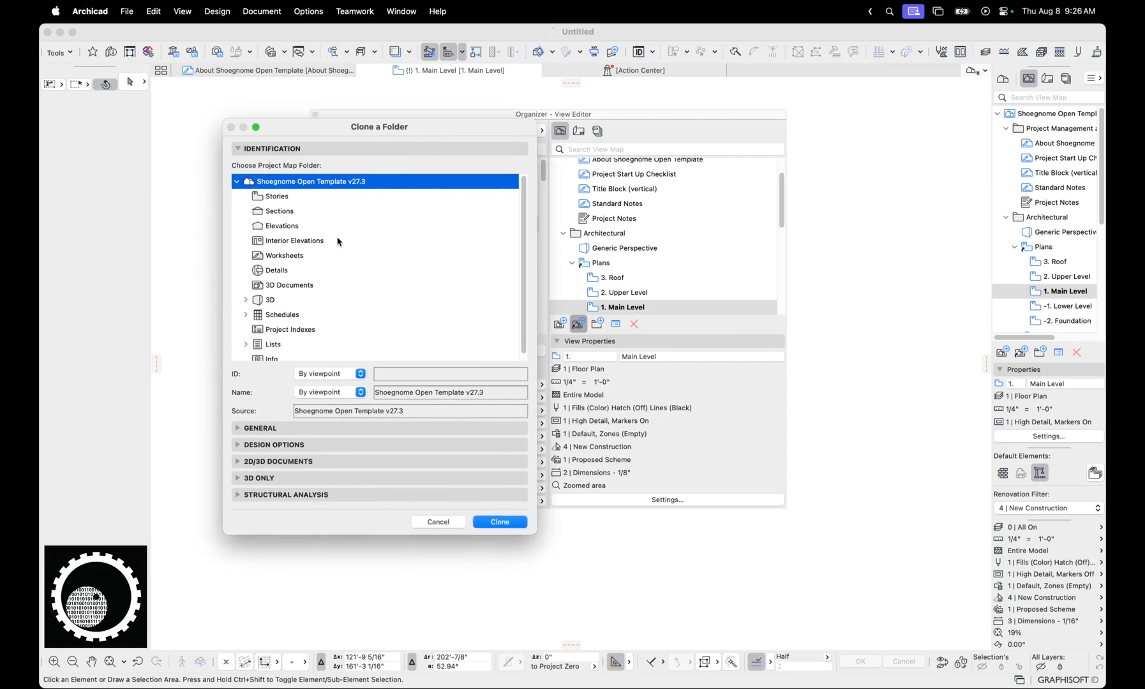
left_click(285, 199)
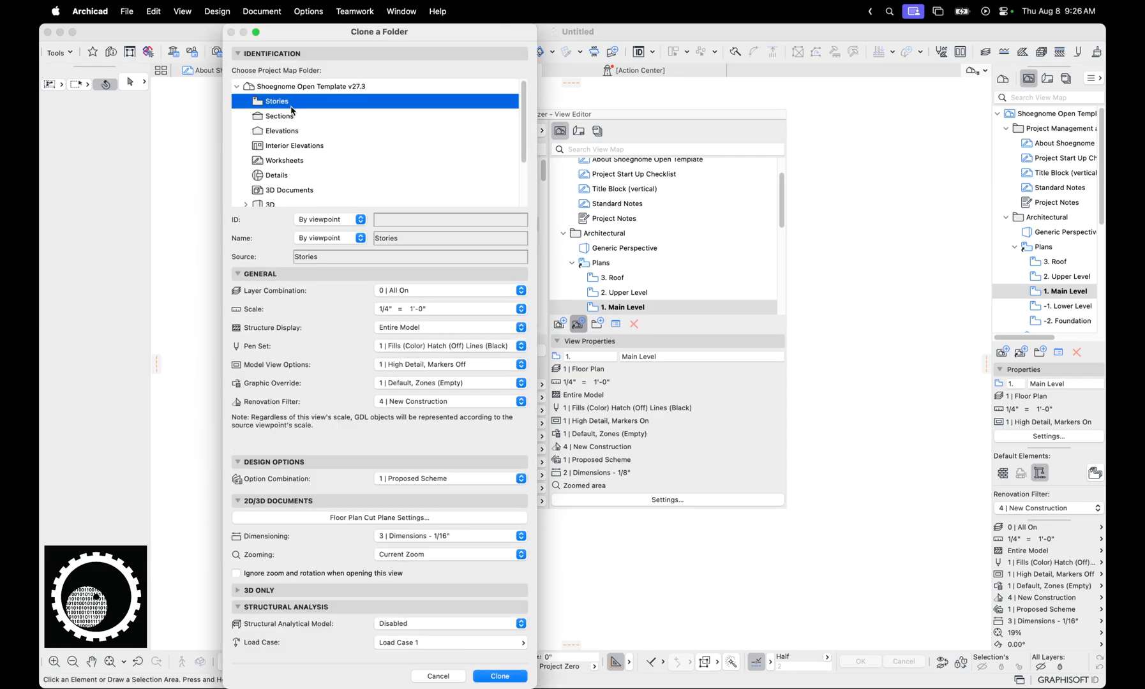
left_click(286, 117)
left_click(290, 131)
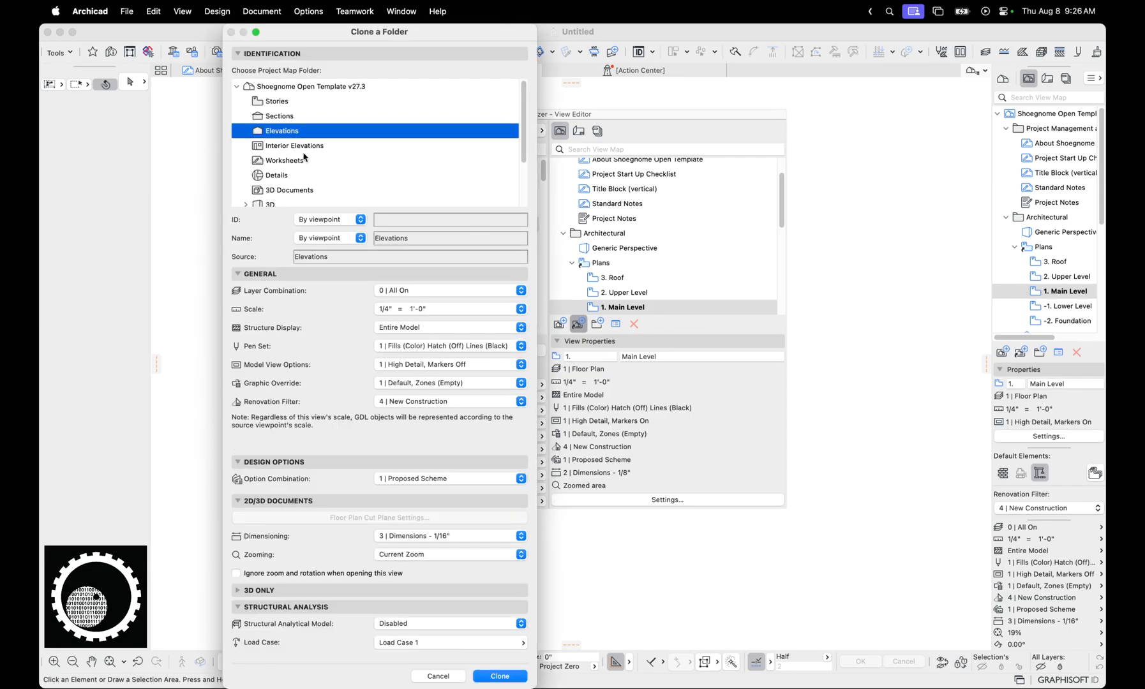
left_click(305, 147)
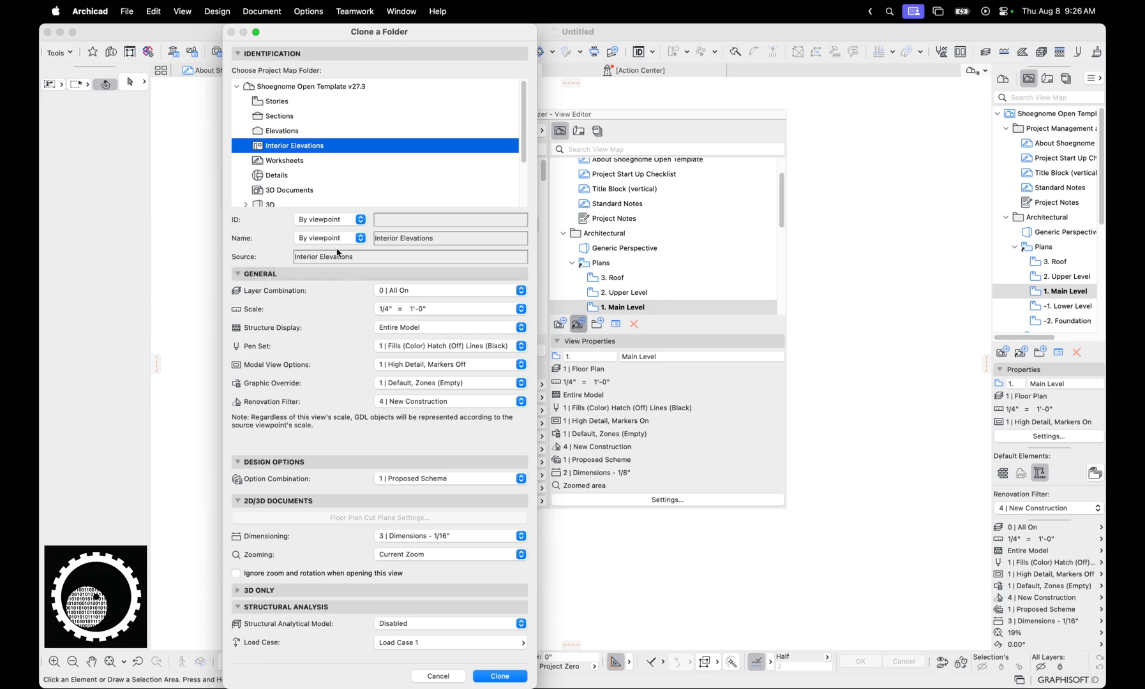
left_click(438, 676)
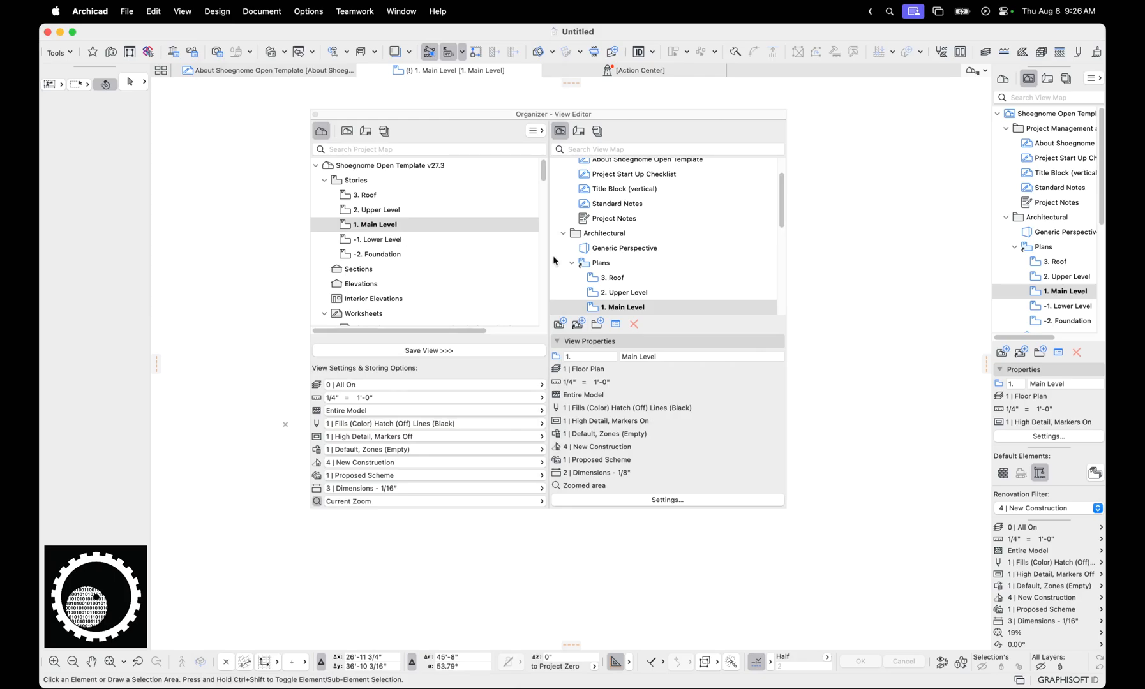
Compare the stories in the project map with the views in the cloned Plans folder
left_click(372, 195)
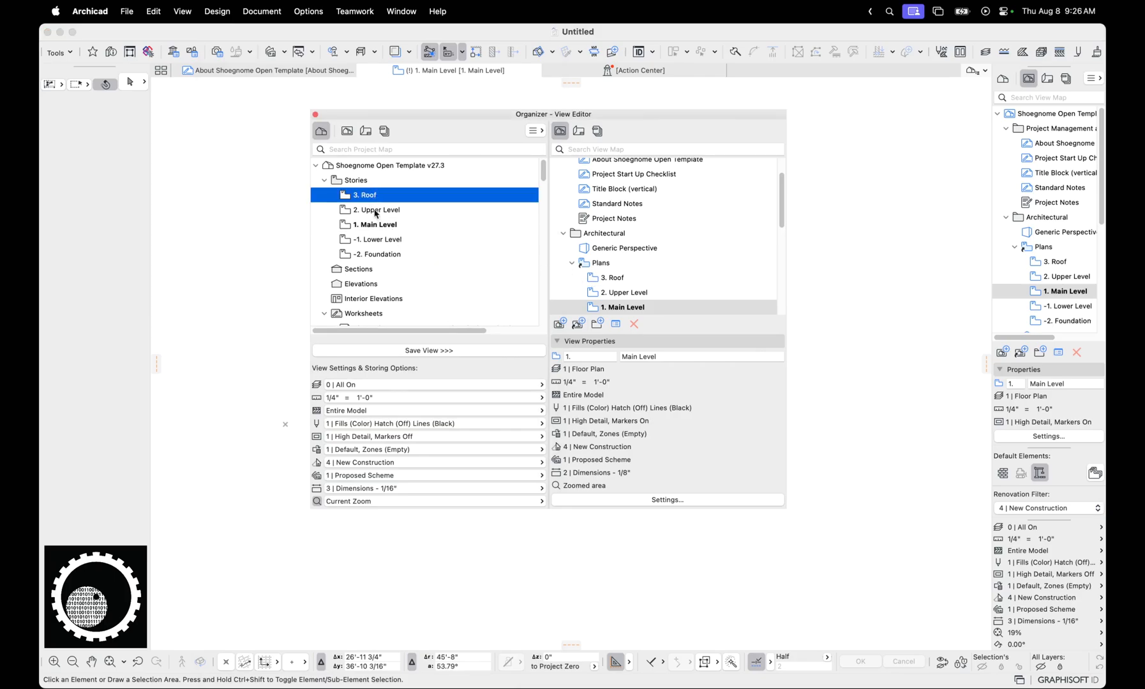
scroll(606, 285, "down", 1)
scroll(605, 285, "down", 3)
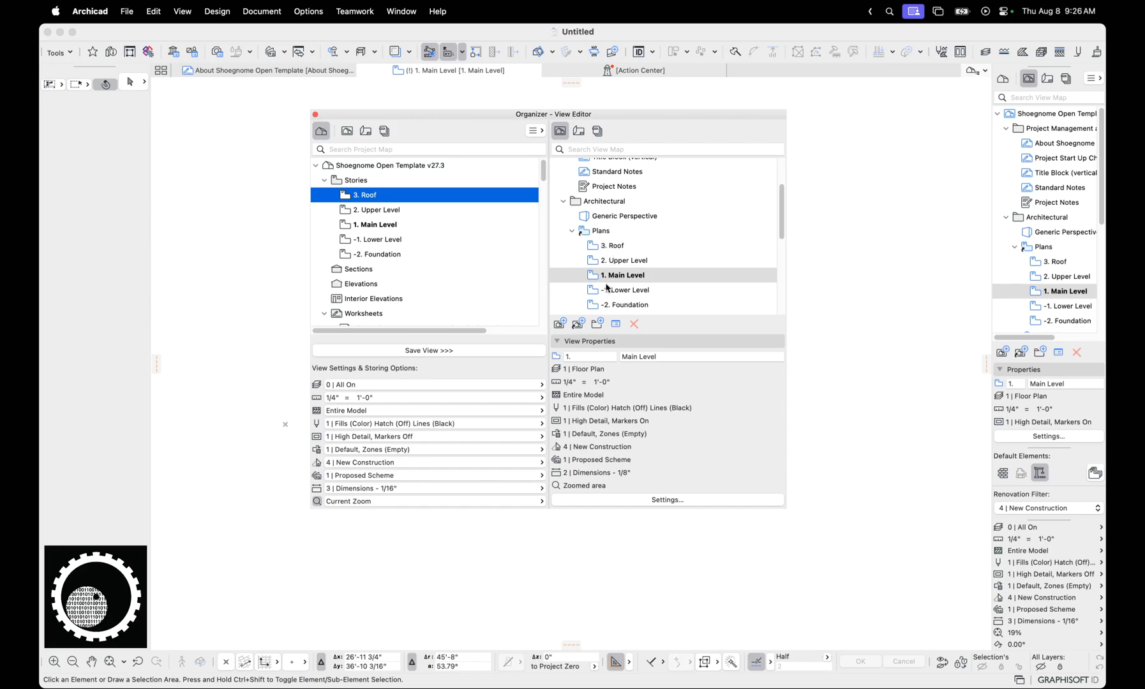
left_click_drag(585, 115, 587, 123)
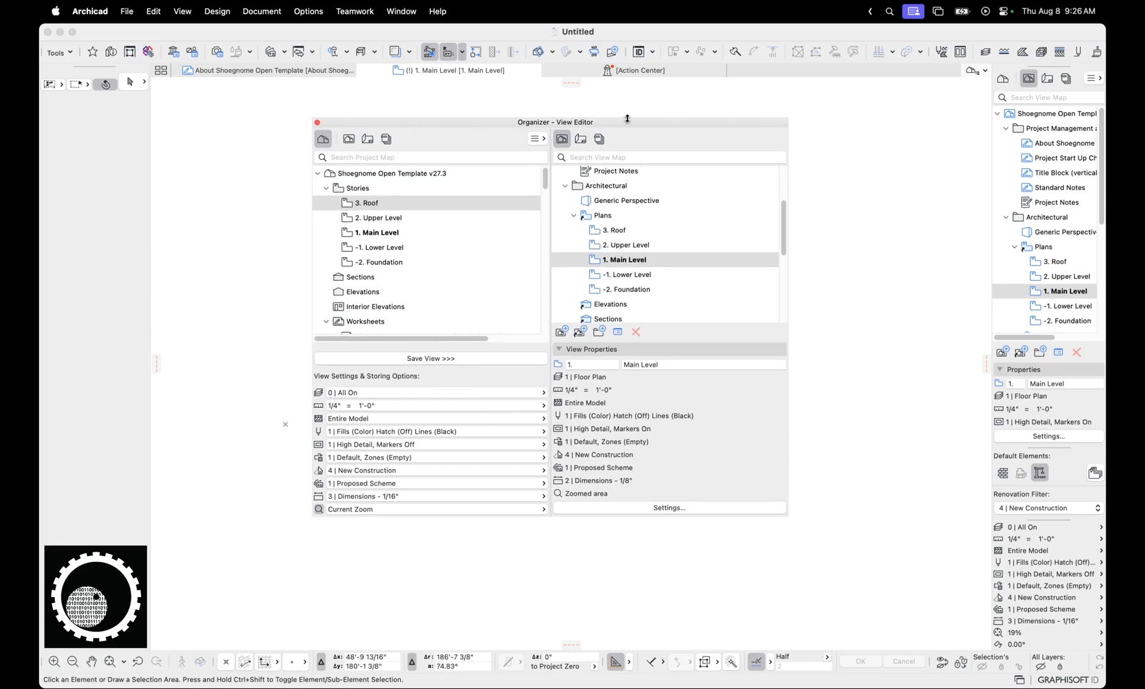
Insert a new story named "pickles" directly below Main Level in the story settings
key("super+7")
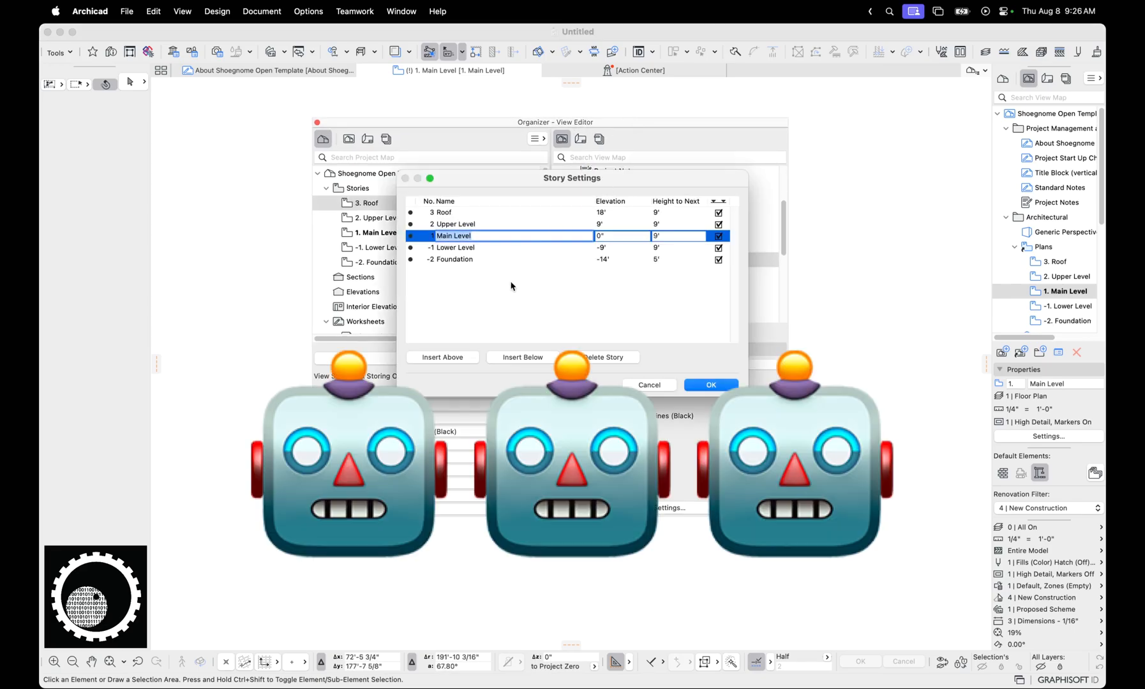
left_click(524, 356)
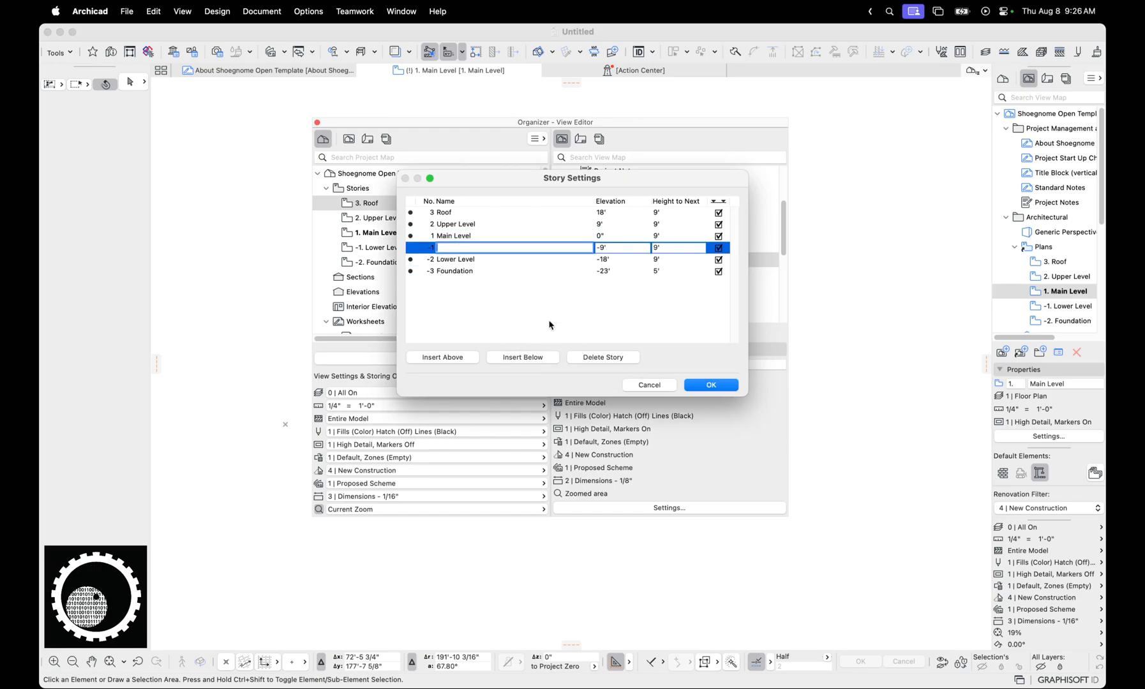
type("pickle")
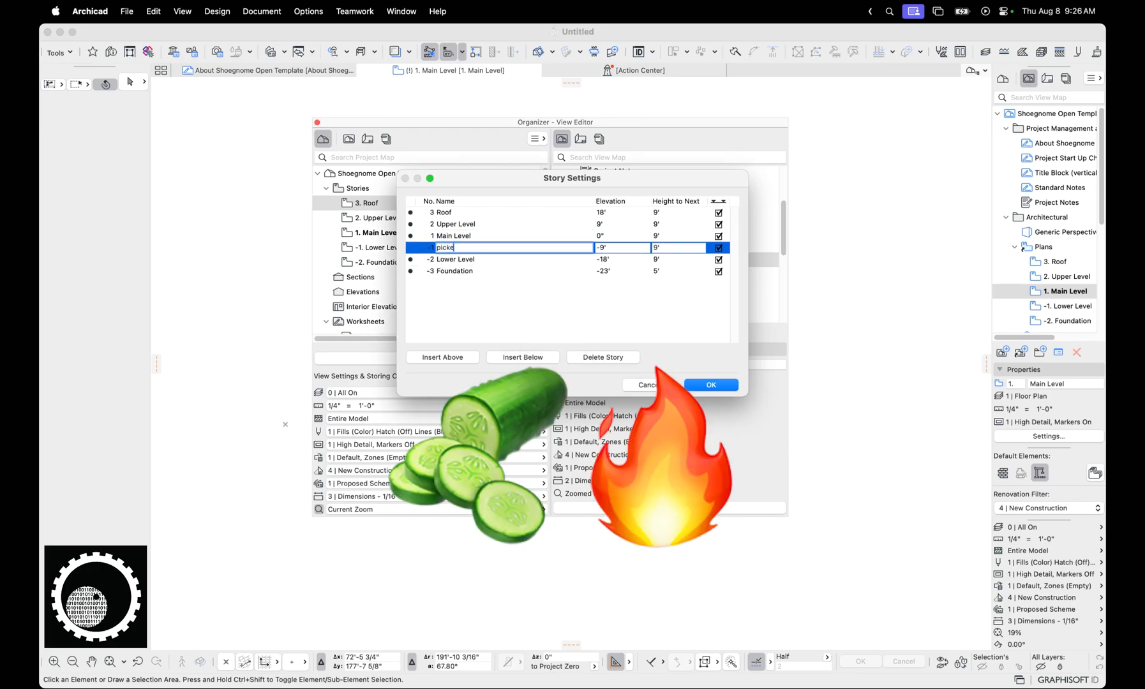
type("s")
key("Return")
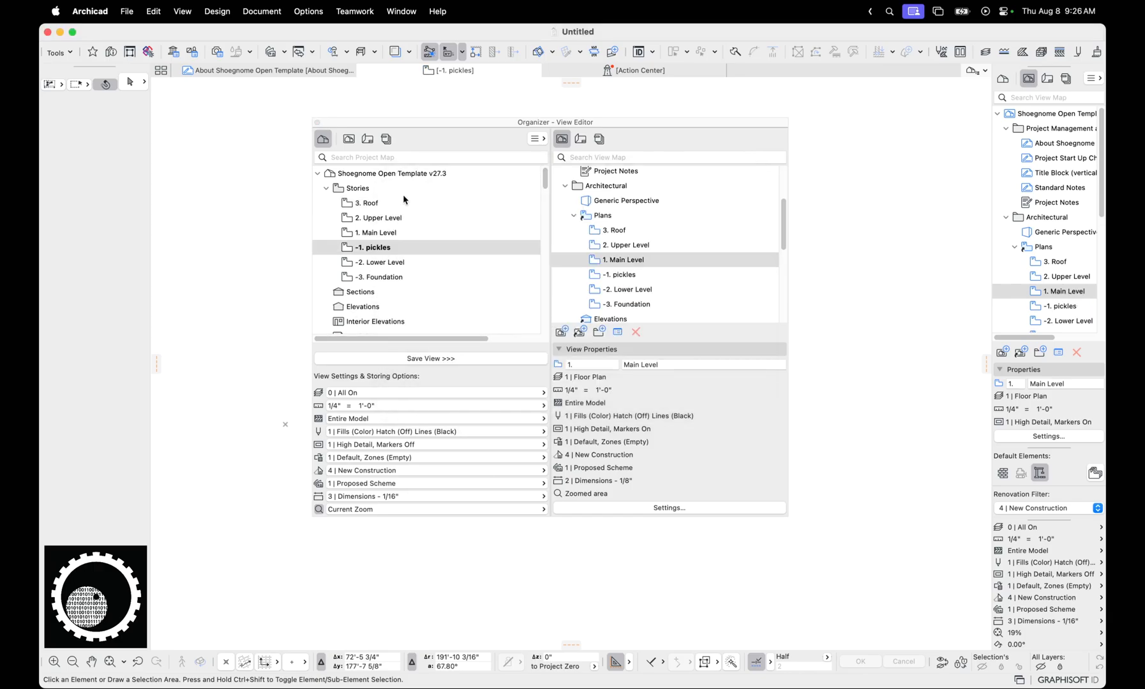
Check the pickles and Lower Level views in the cloned Plans folder of the view map
left_click(633, 288)
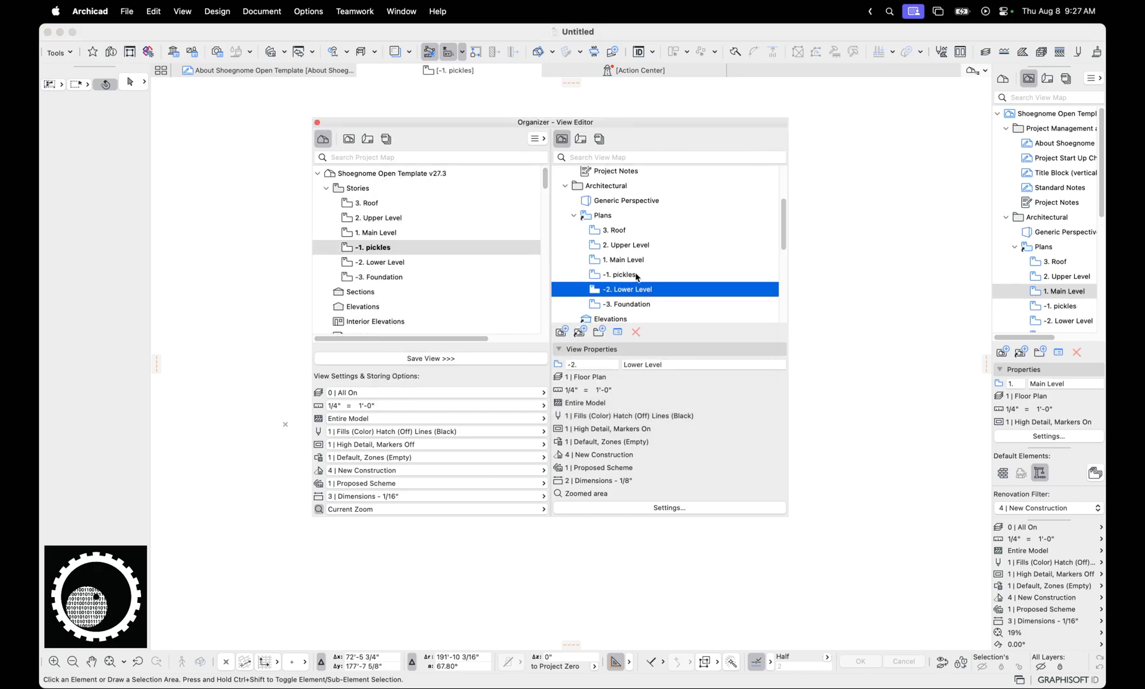
left_click(636, 275)
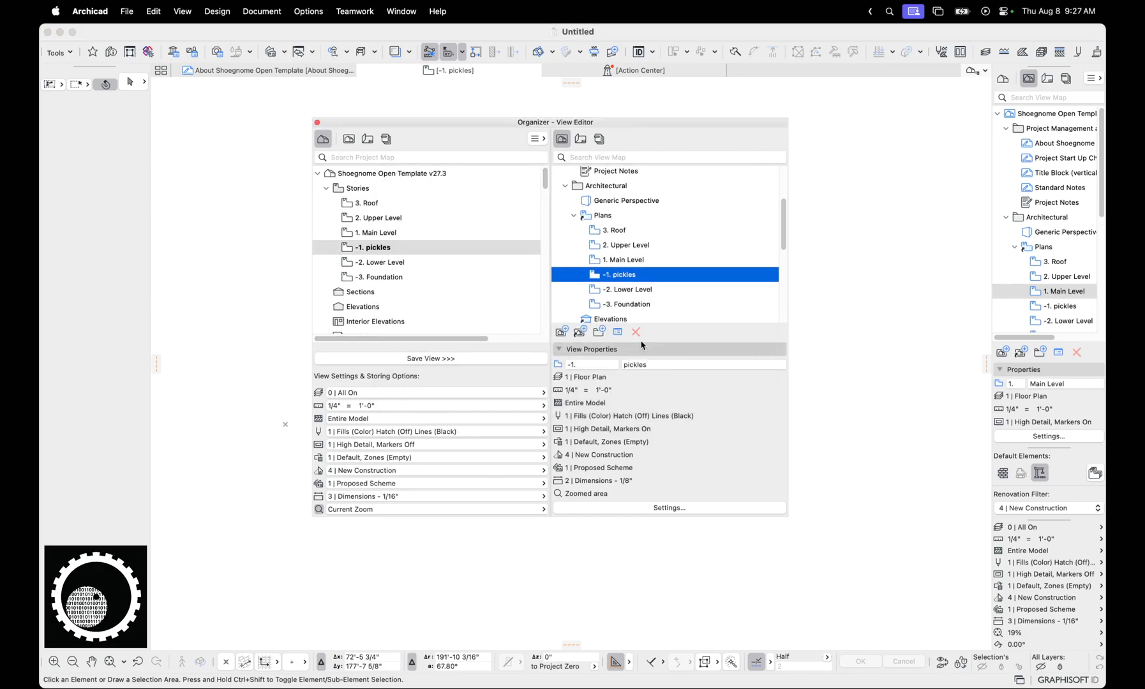
left_click(611, 202)
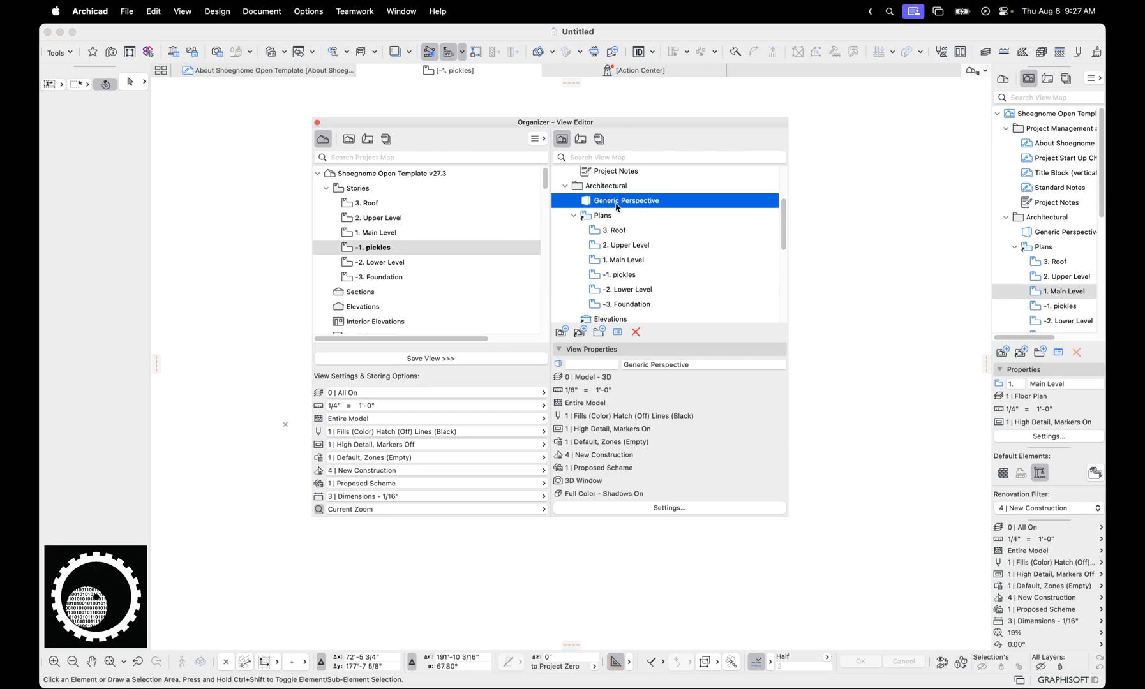
Create a new view map folder named "generic dumb folder" inside the Architectural folder
left_click(606, 185)
left_click(598, 331)
type("gener")
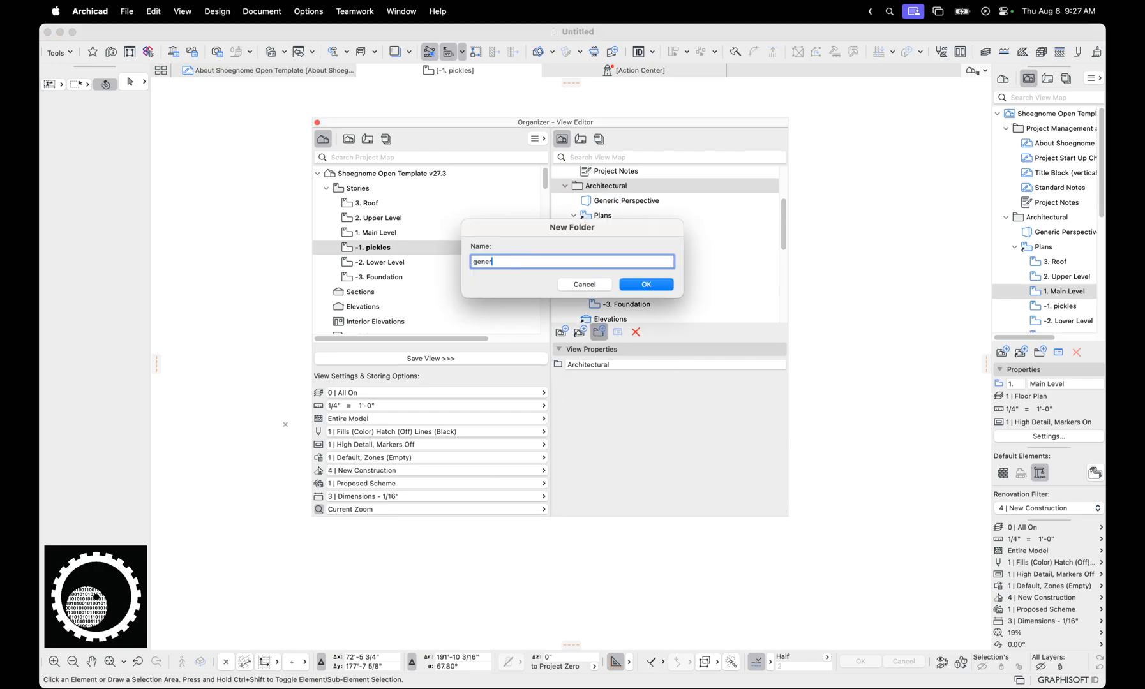
type("ic dumb fu")
key("BackSpace")
type("older")
key("Return")
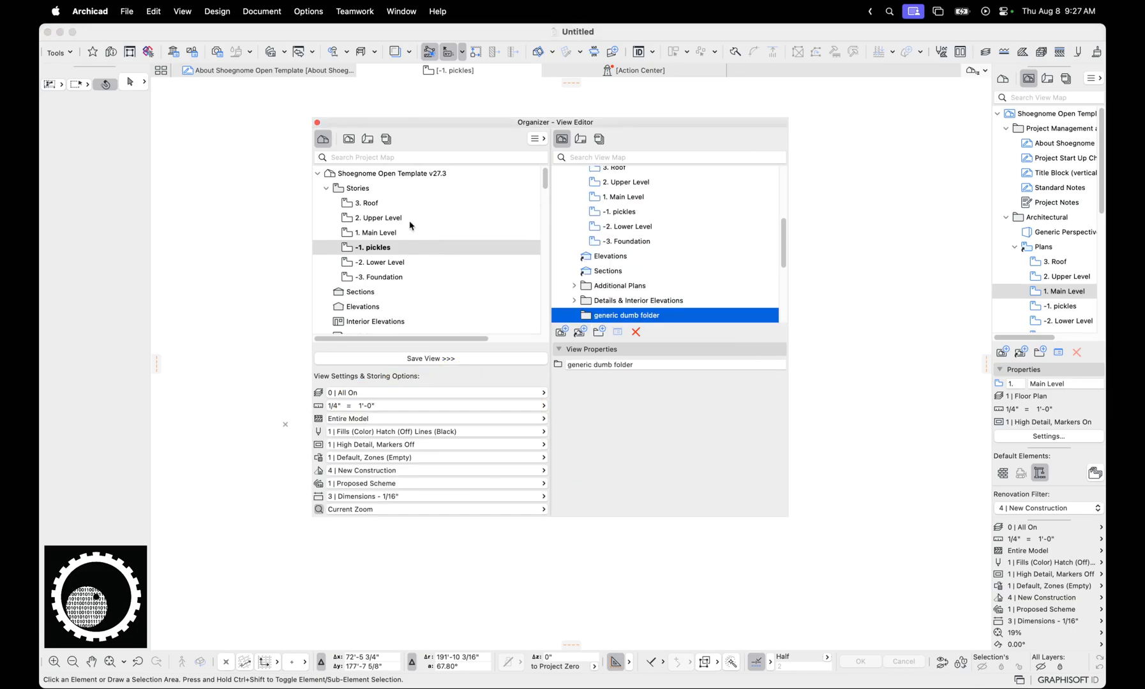
Save all stories from 3. Roof to -3. Foundation as views and place them in the generic dumb folder
left_click(379, 206)
left_click(386, 276, "shift")
left_click_drag(370, 217, 619, 316)
scroll(600, 235, "down", 5)
left_click(602, 222)
left_click(617, 291, "shift")
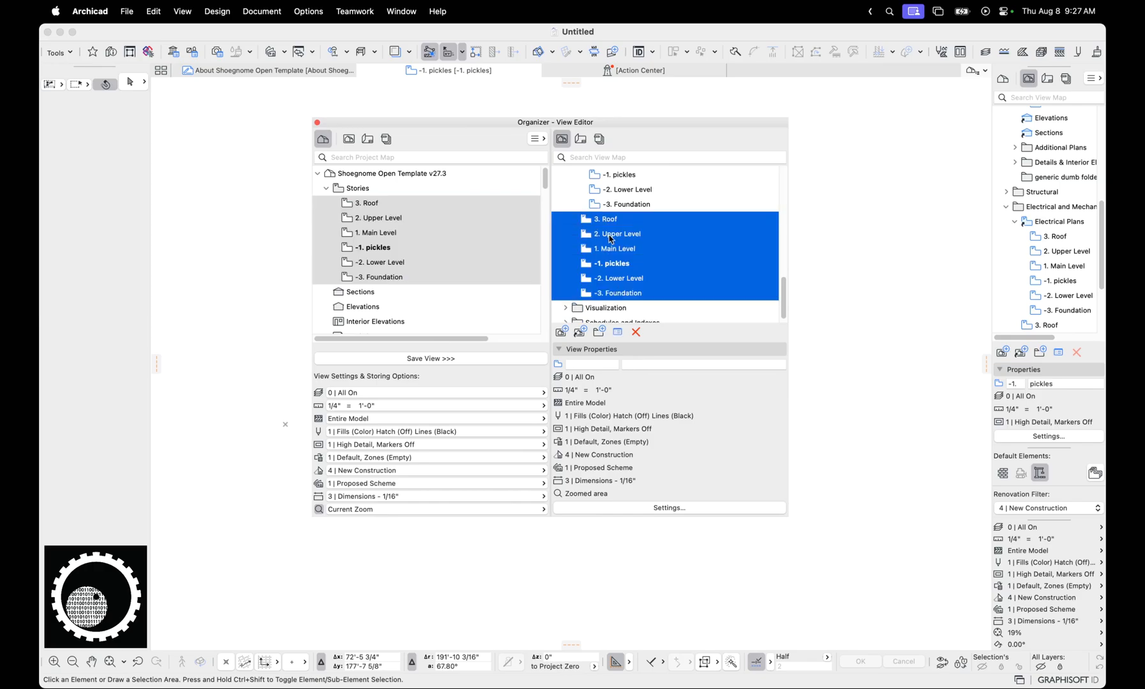
left_click_drag(607, 223, 625, 186)
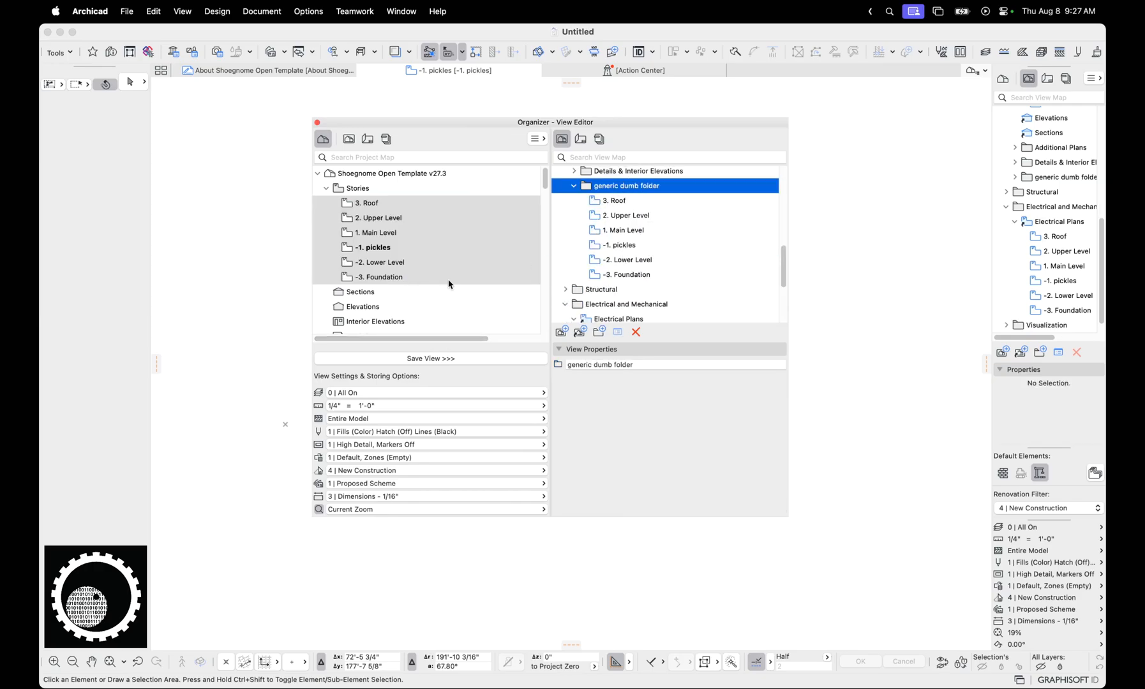
Insert another story named "pickles lower" directly below the pickles story
key("super+7")
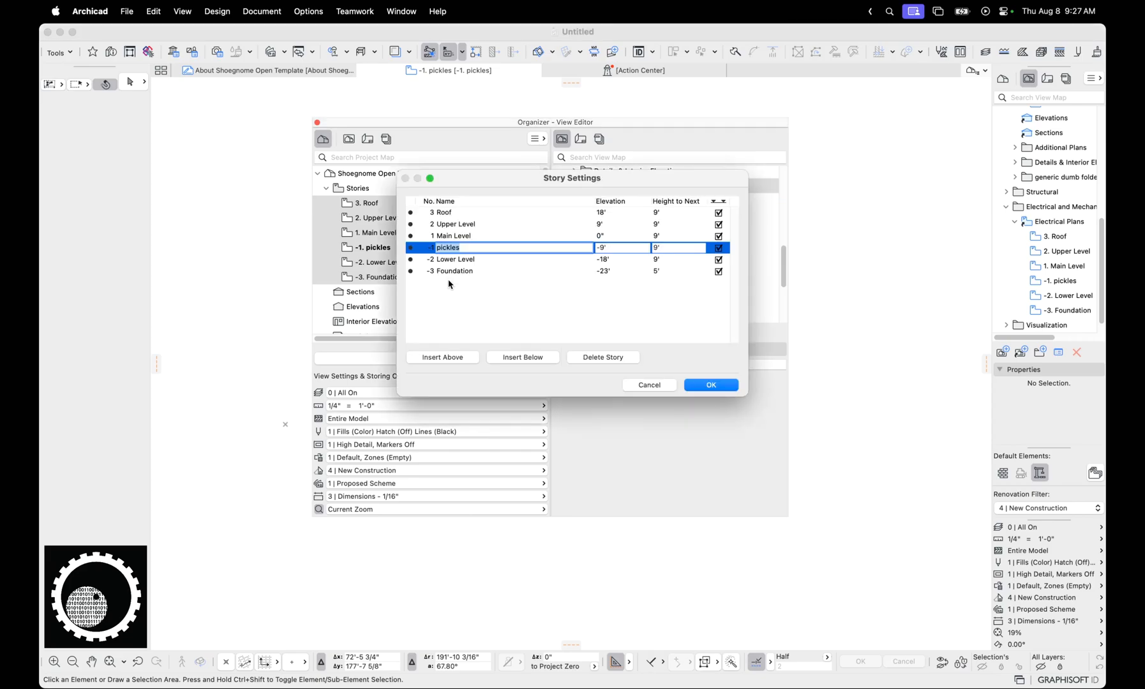
left_click(534, 359)
type("pi")
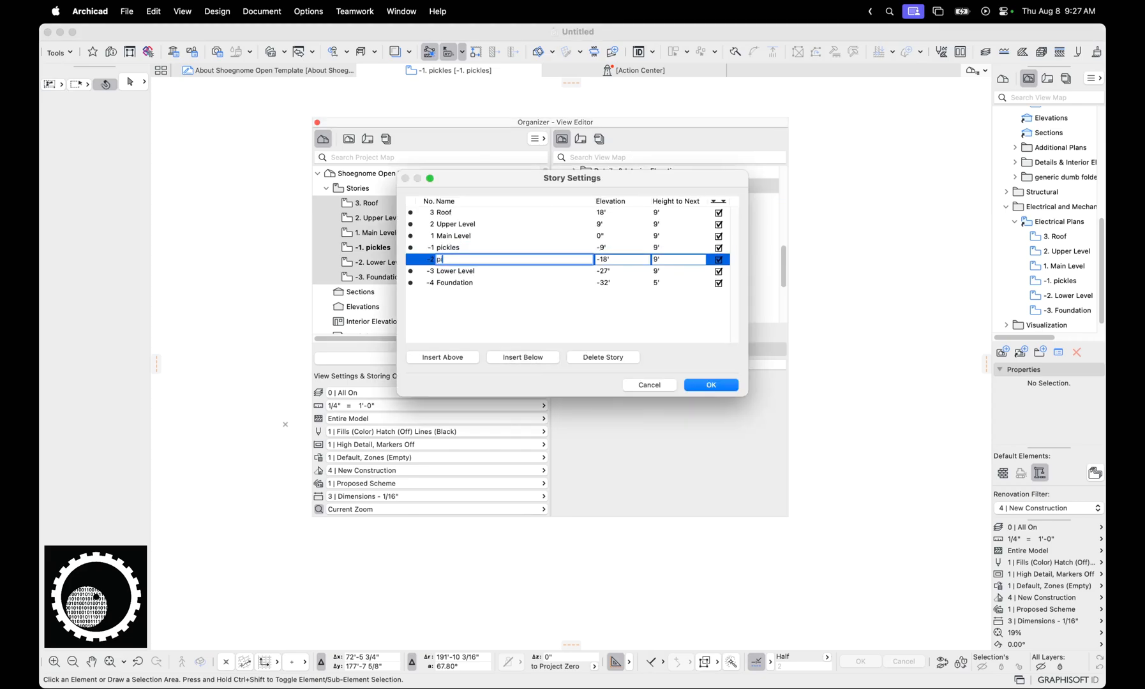
type("ckles lower")
key("Return")
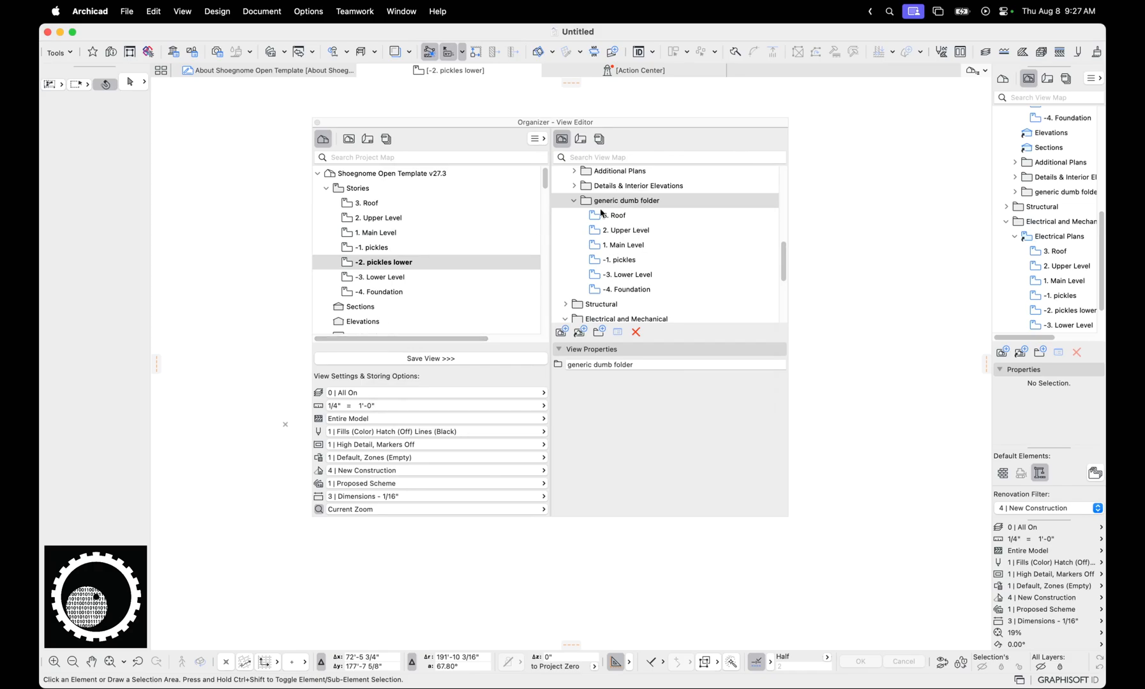
Compare the views in the generic dumb folder with those in the cloned Plans folder, checking for pickles lower
left_click(574, 202)
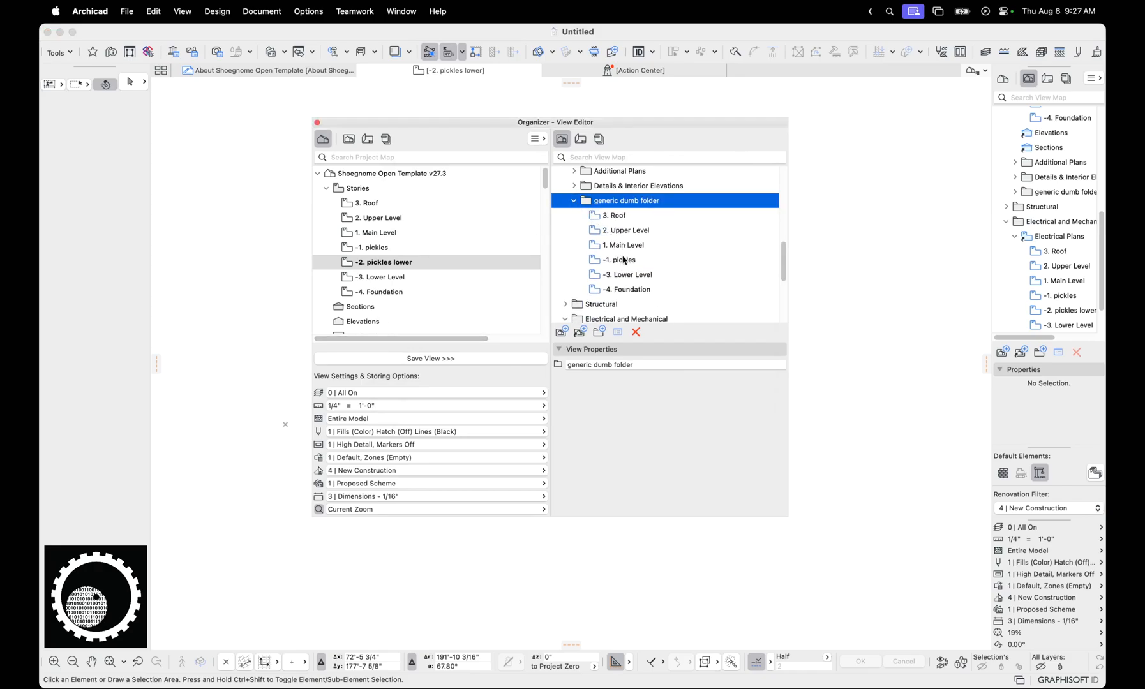
scroll(633, 273, "up", 5)
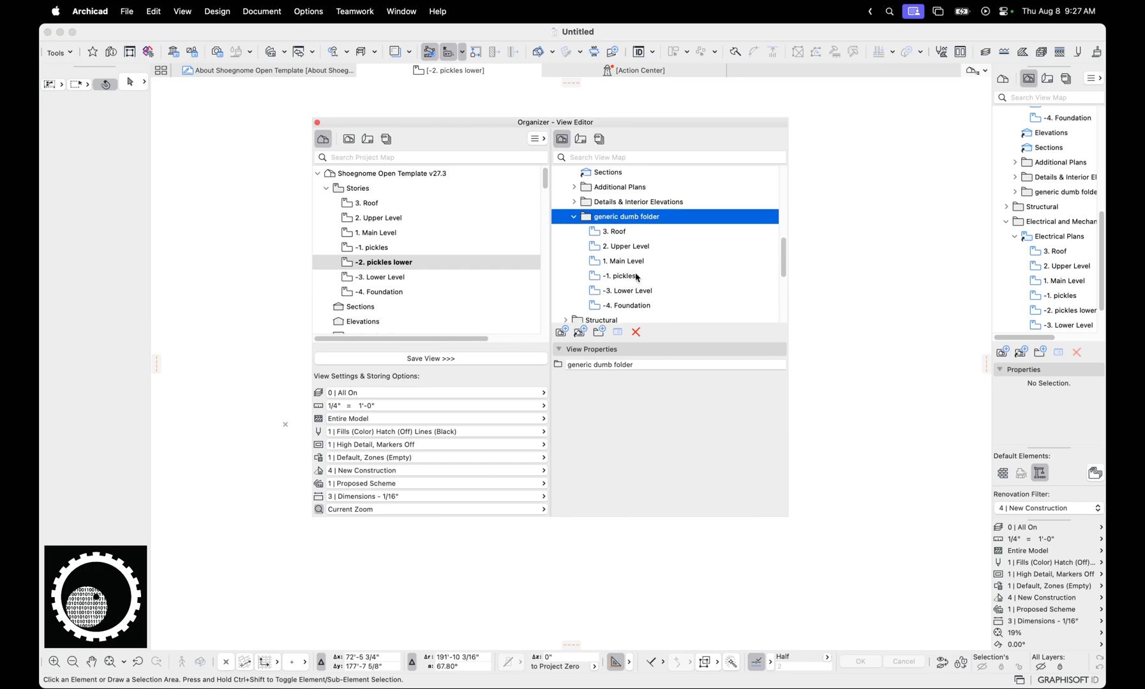
scroll(634, 275, "down", 5)
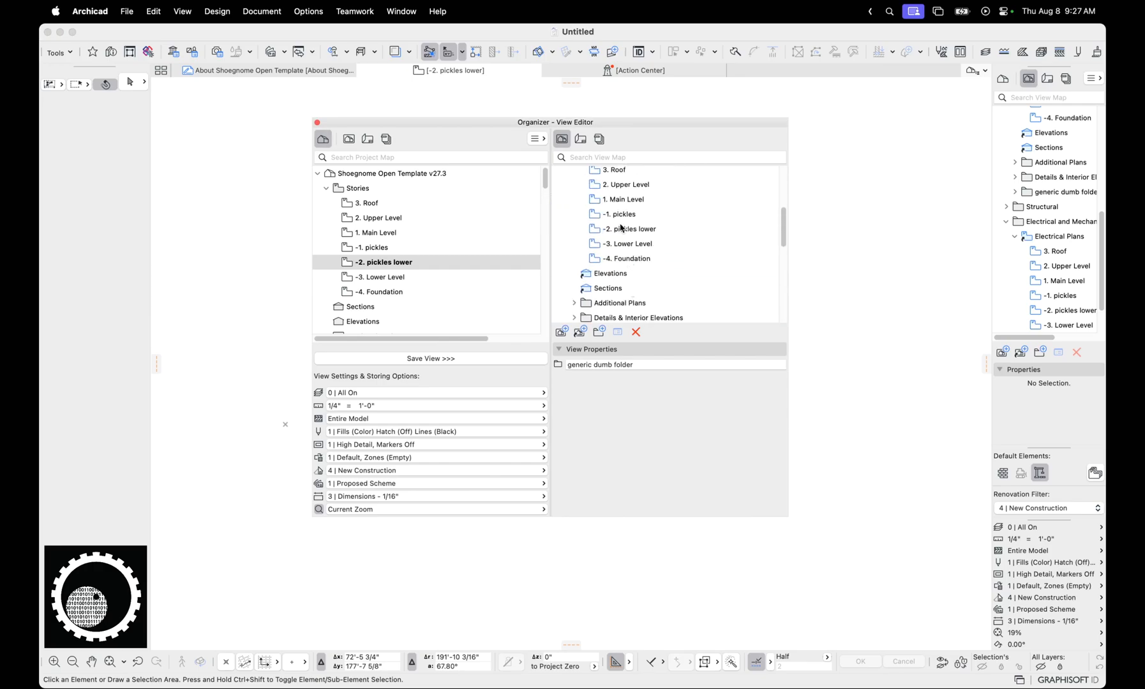
left_click(623, 203)
left_click(622, 217)
left_click(626, 231)
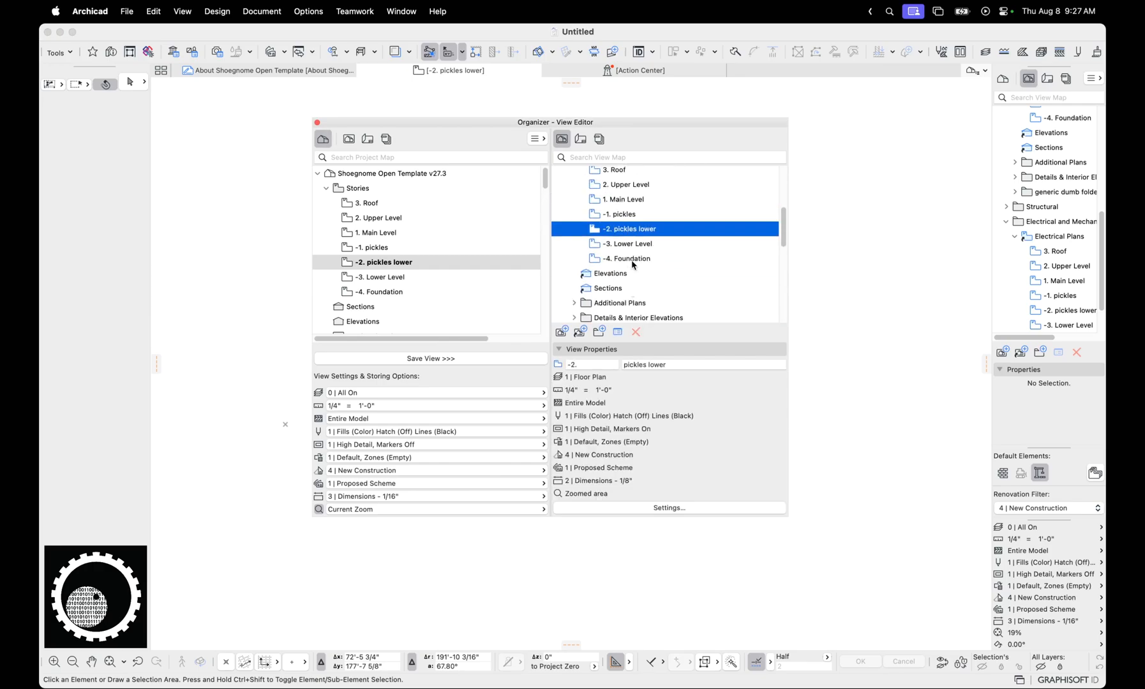
scroll(632, 259, "up", 1)
Delete the pickles and pickles lower stories from the project map
left_click(485, 253, "shift")
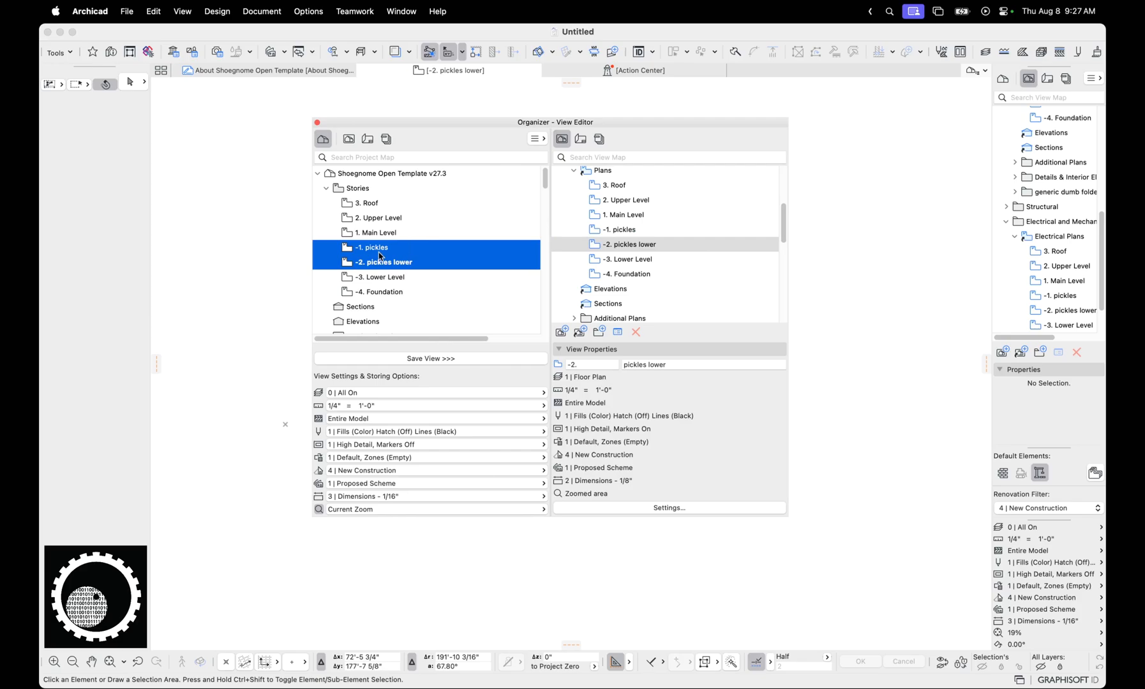
key("Delete")
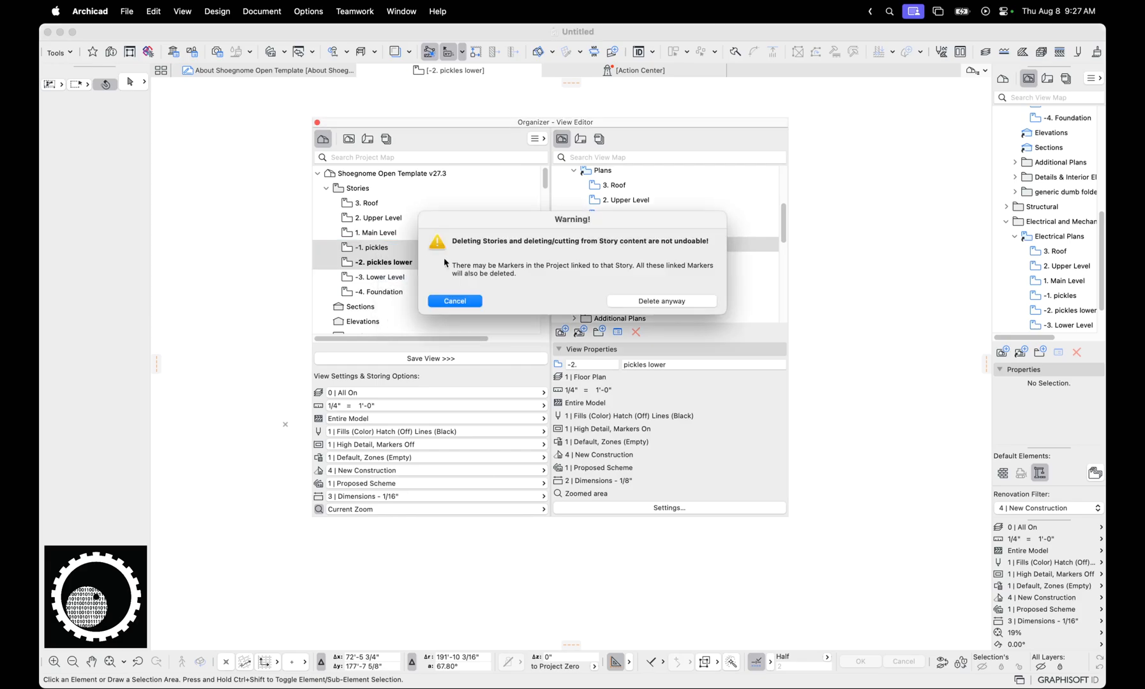
left_click(661, 301)
Delete the generic dumb folder and all its views from the view map
scroll(613, 216, "down", 3)
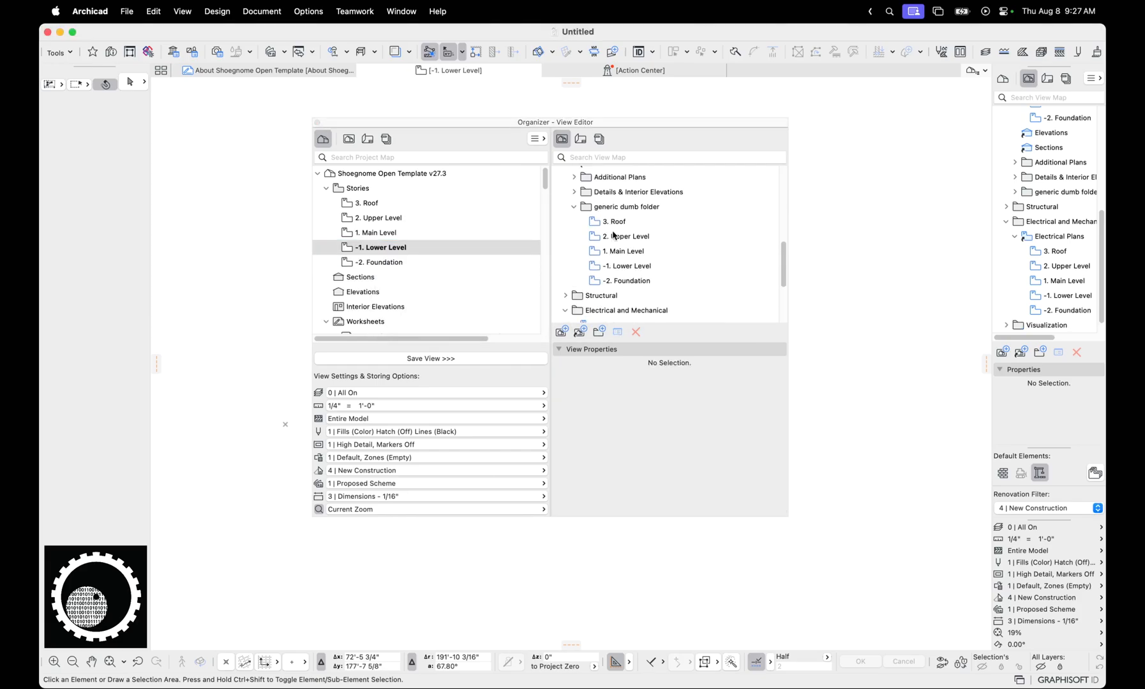
left_click(622, 199)
left_click(636, 331)
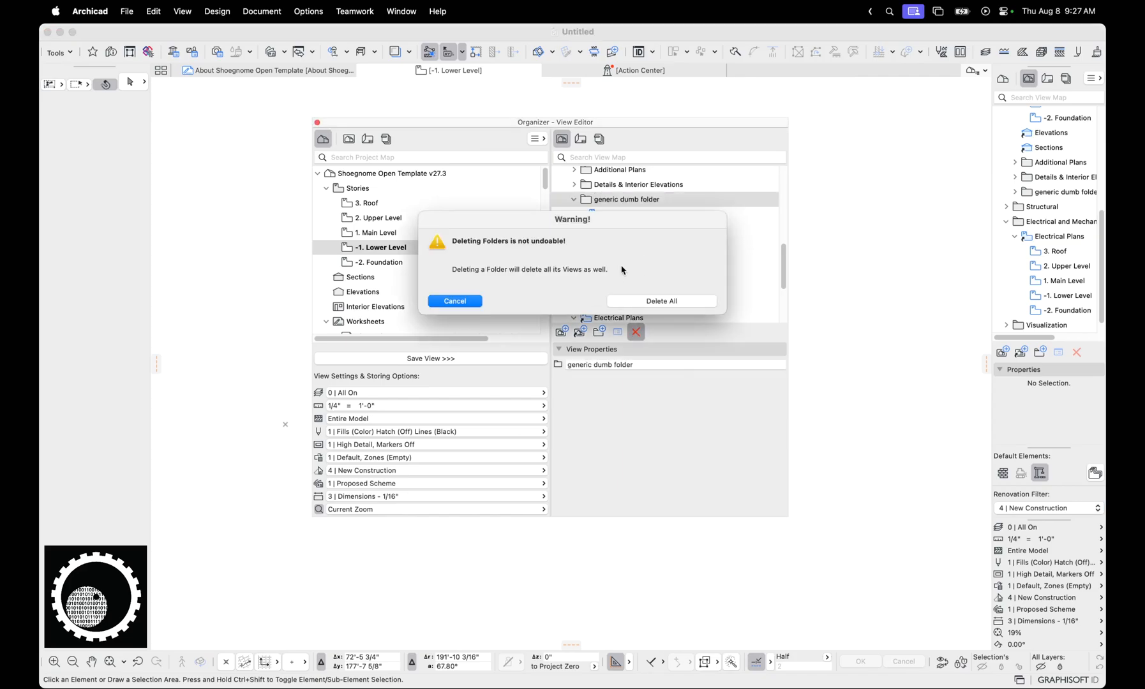
left_click(666, 300)
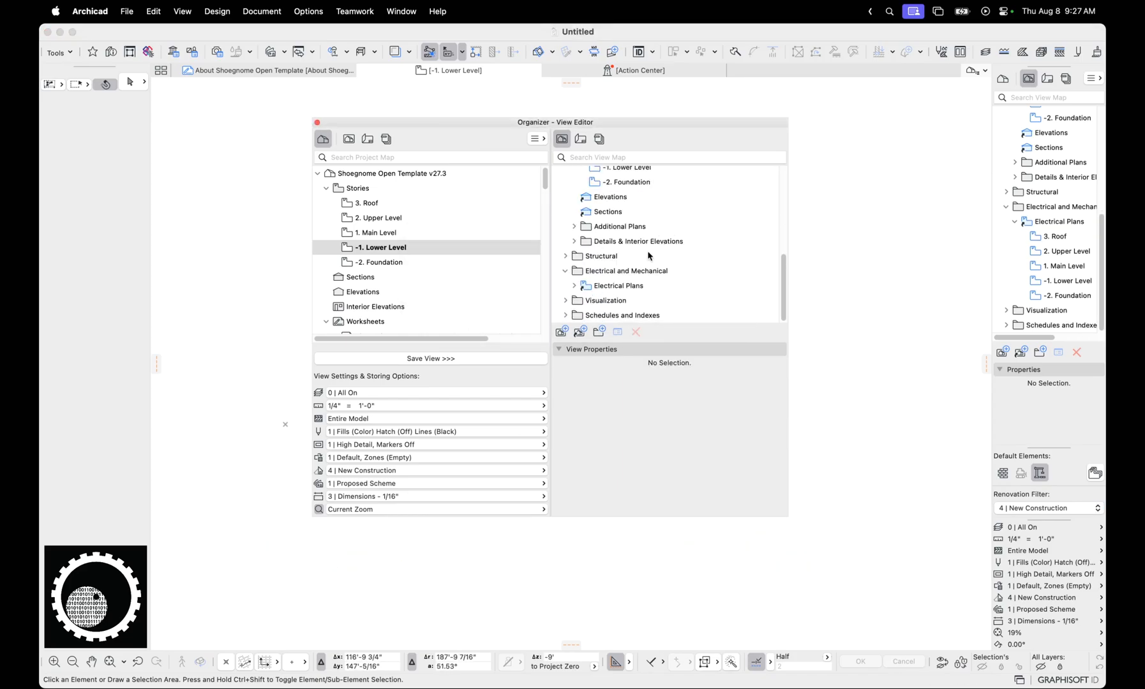
Examine the settings for cloning the Stories project map folder, and close the dialog without cloning
left_click(580, 332)
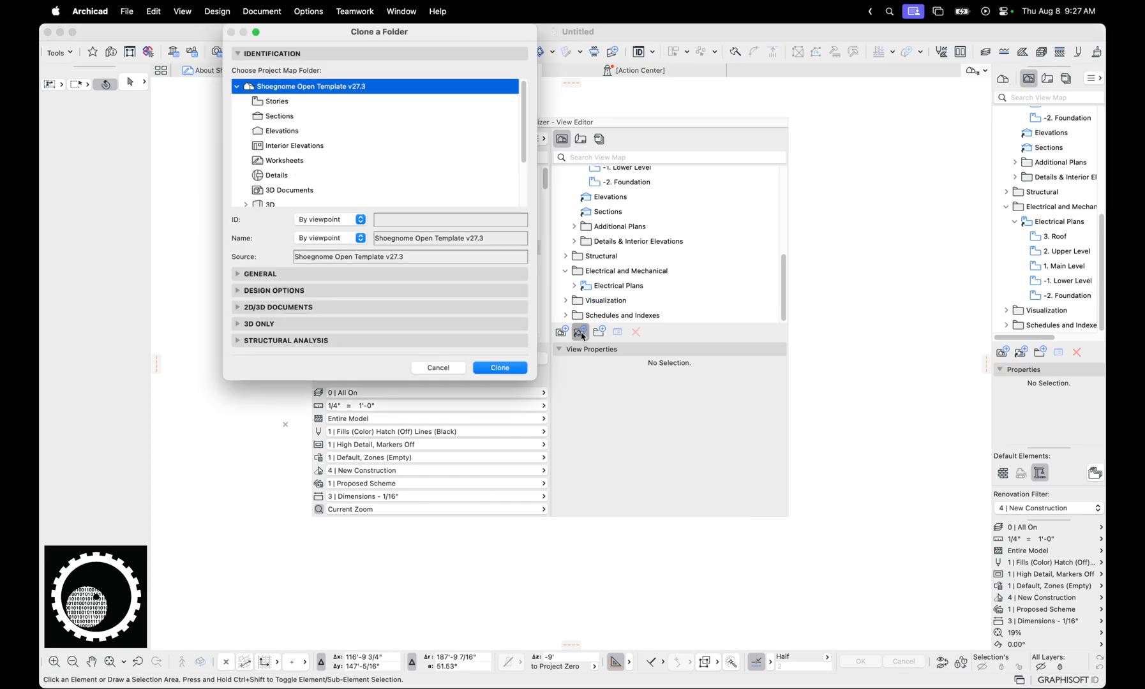
left_click(345, 117)
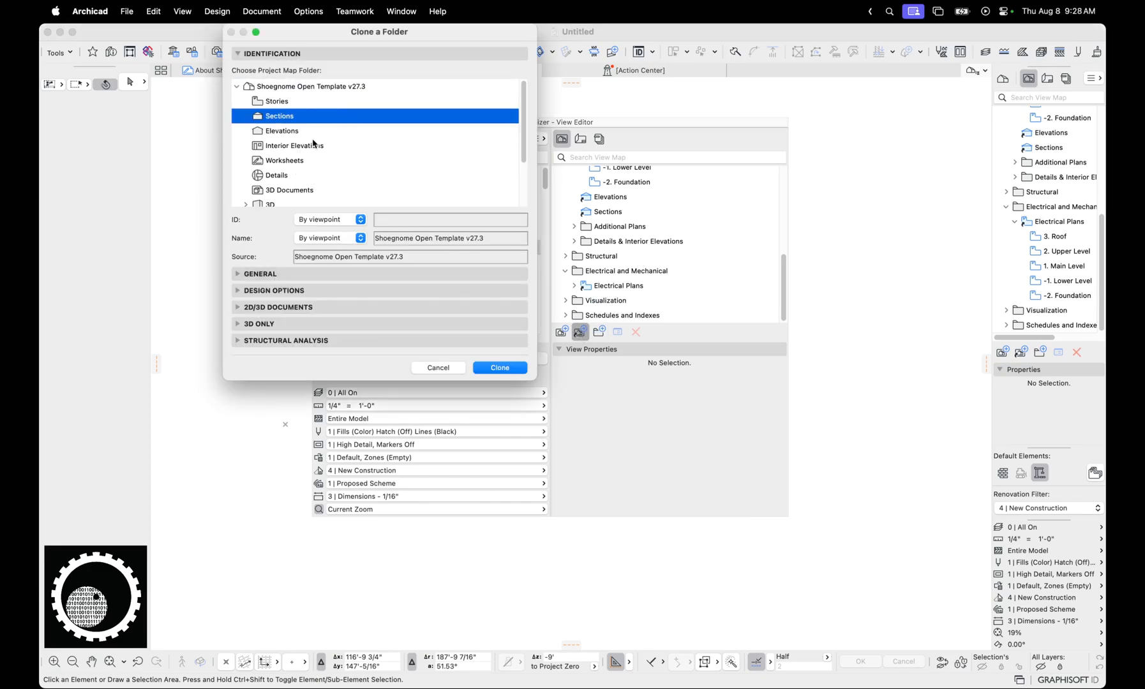
left_click(287, 107)
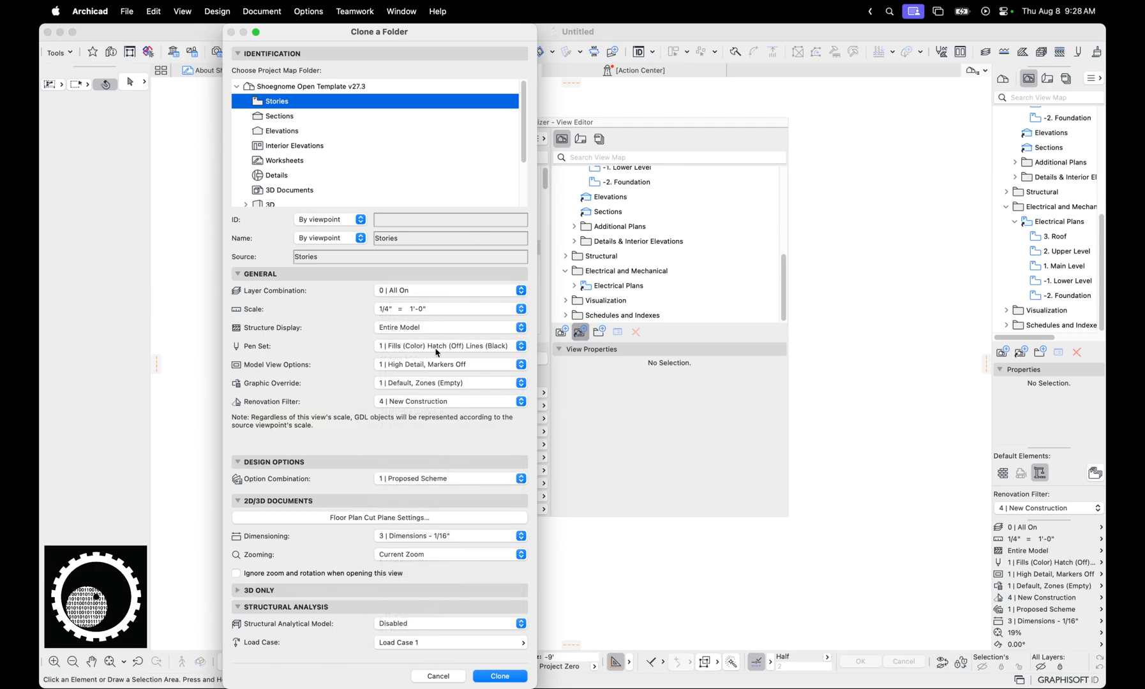
left_click(437, 676)
Review the view settings of the cloned Electrical Plans folder, including its layer combination list, and leave them unsaved
left_click(605, 285)
left_click(574, 286)
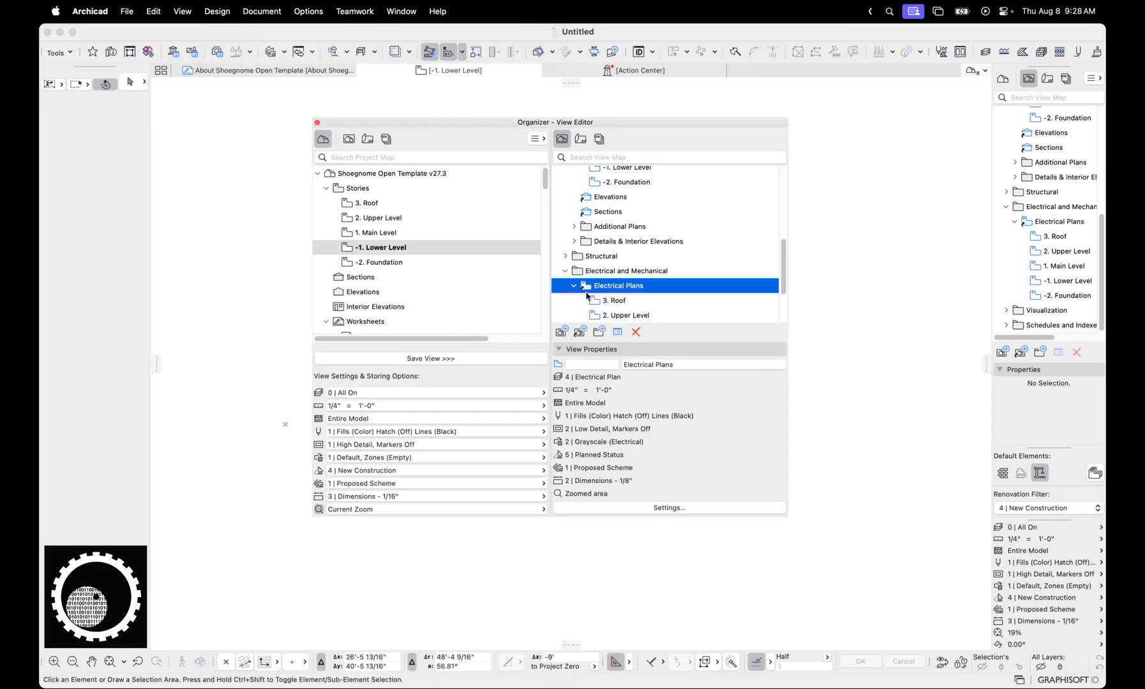
scroll(594, 290, "down", 2)
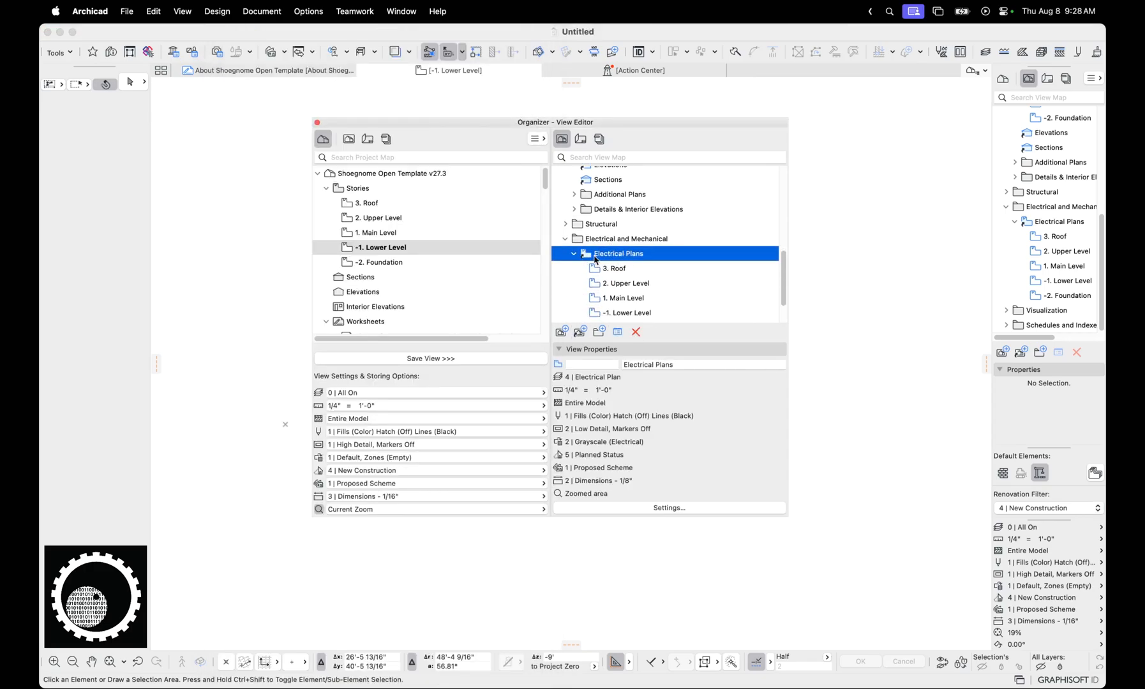
left_click(648, 508)
left_click_drag(306, 94, 306, 91)
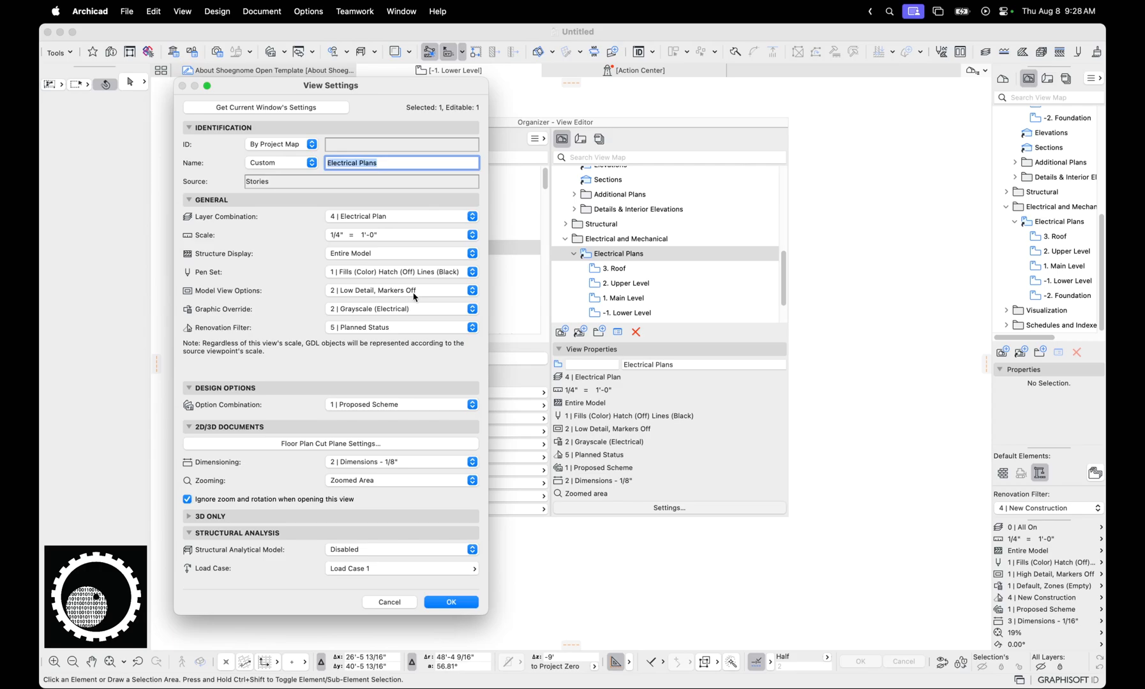
left_click_drag(401, 90, 442, 100)
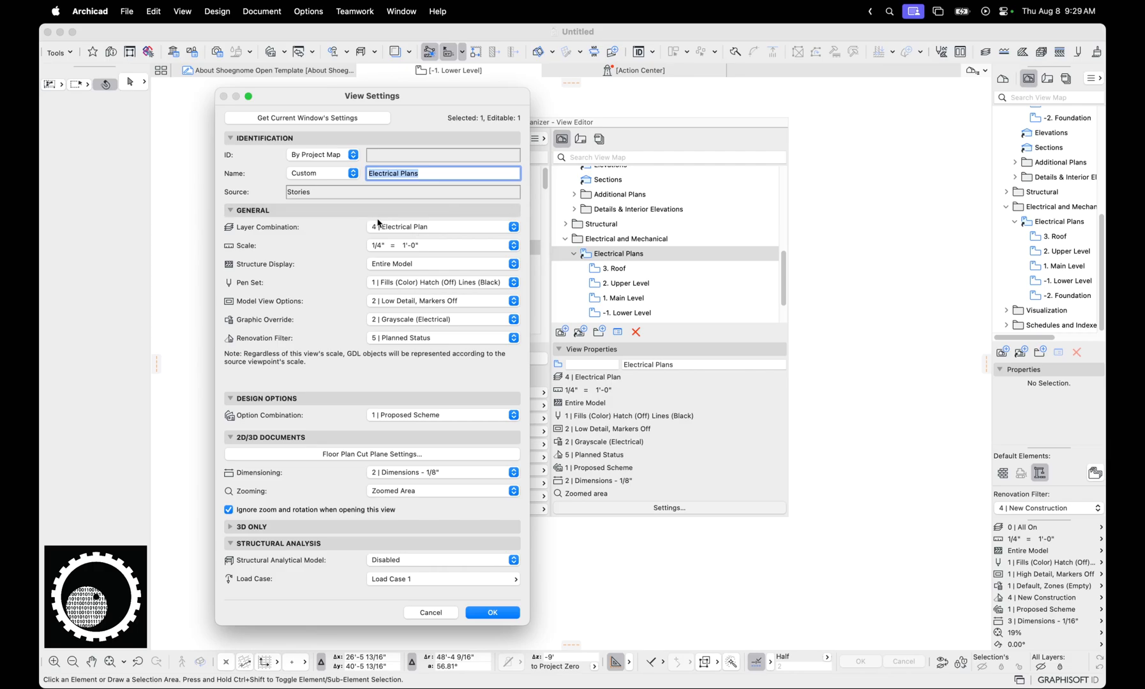
left_click(403, 230)
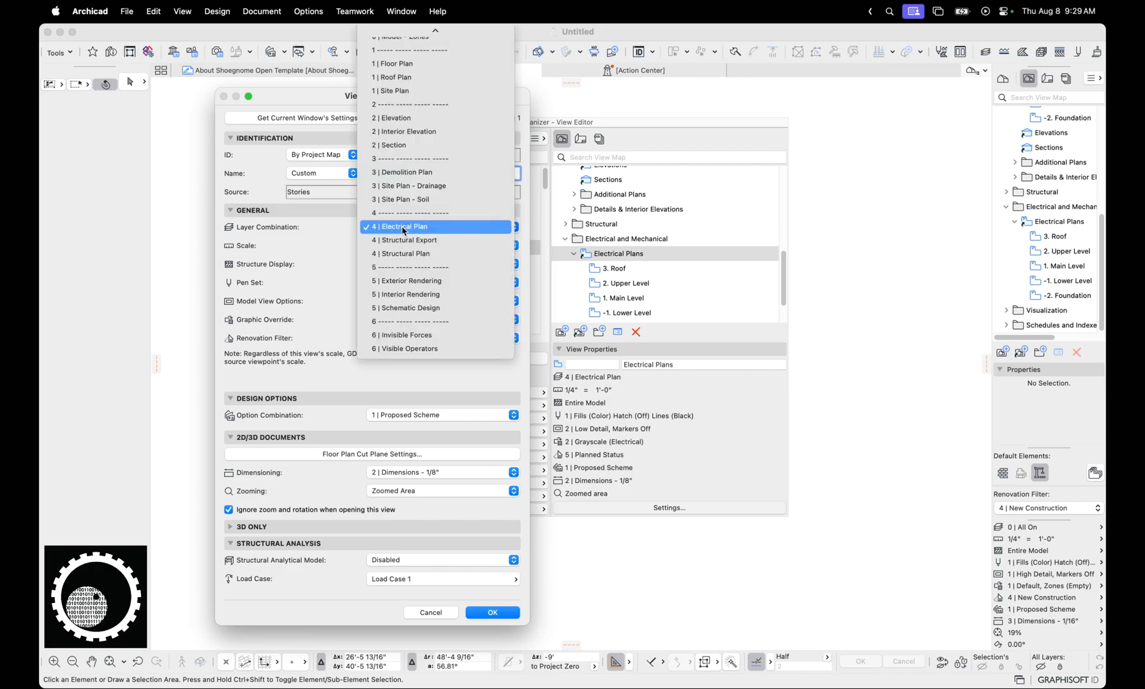
left_click(403, 228)
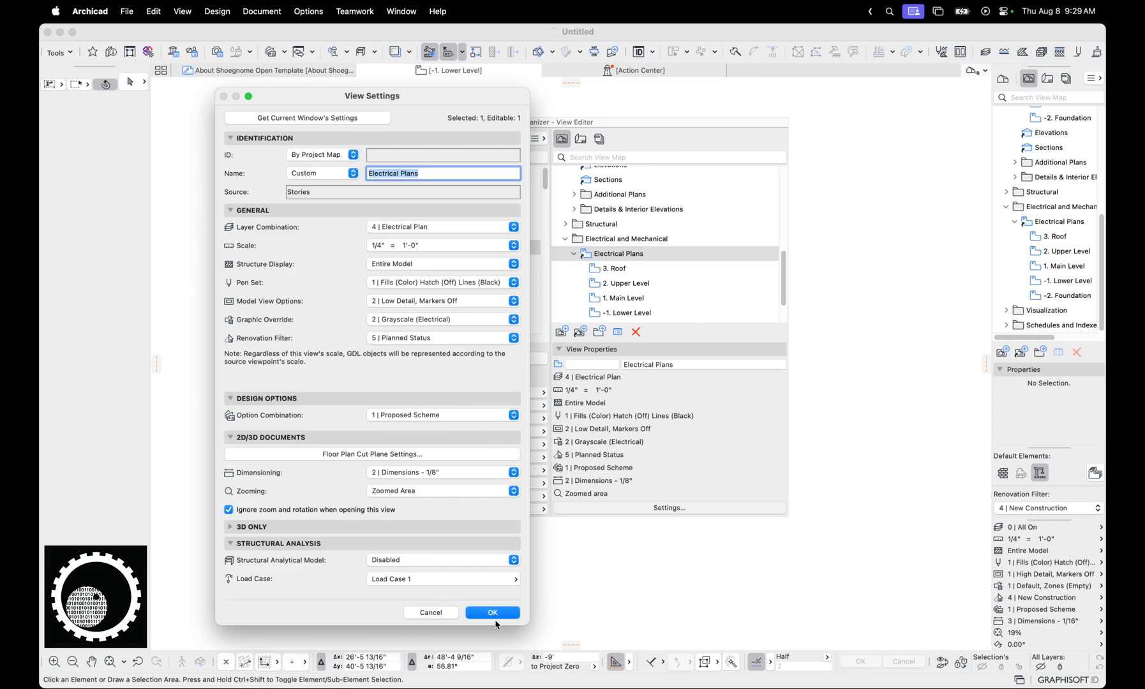
left_click(447, 614)
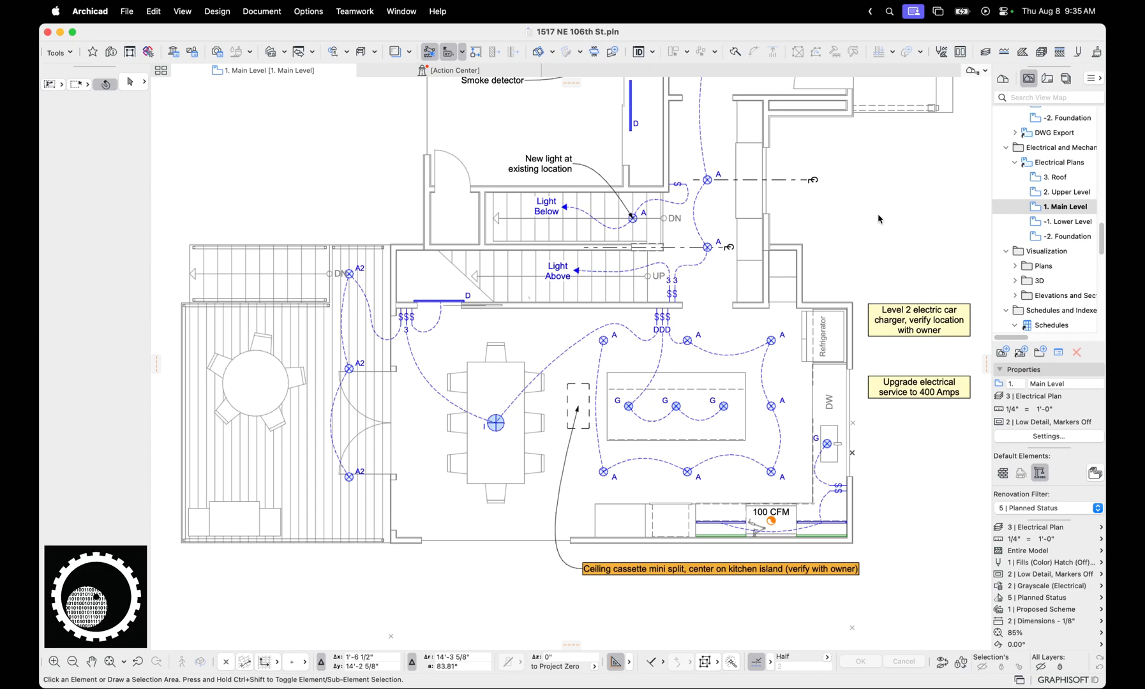
Examine the override rules in the 2 | Grayscale (Electrical) graphic override combination on the Main Level electrical plan
left_click(998, 574)
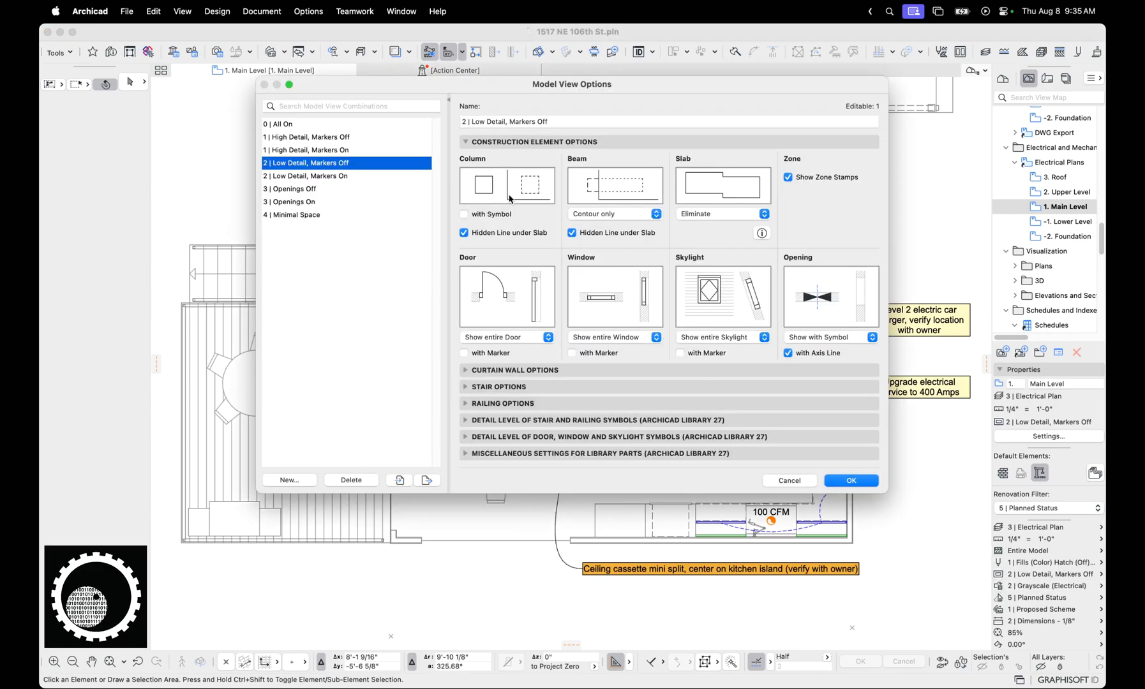
key("Escape")
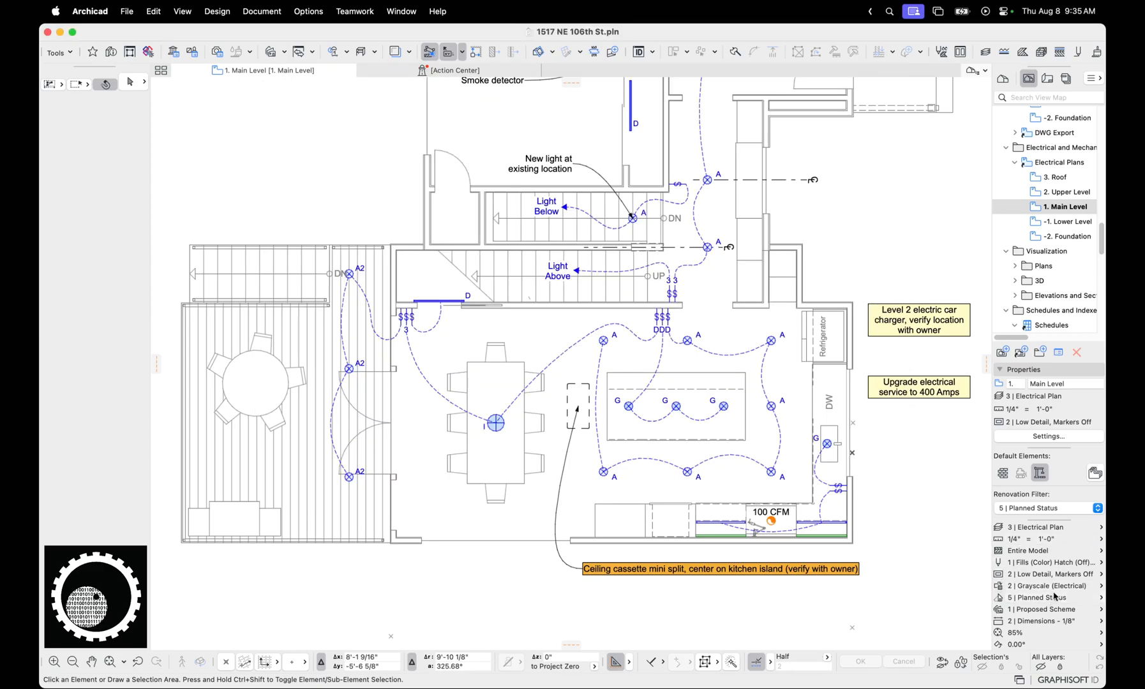
left_click(998, 590)
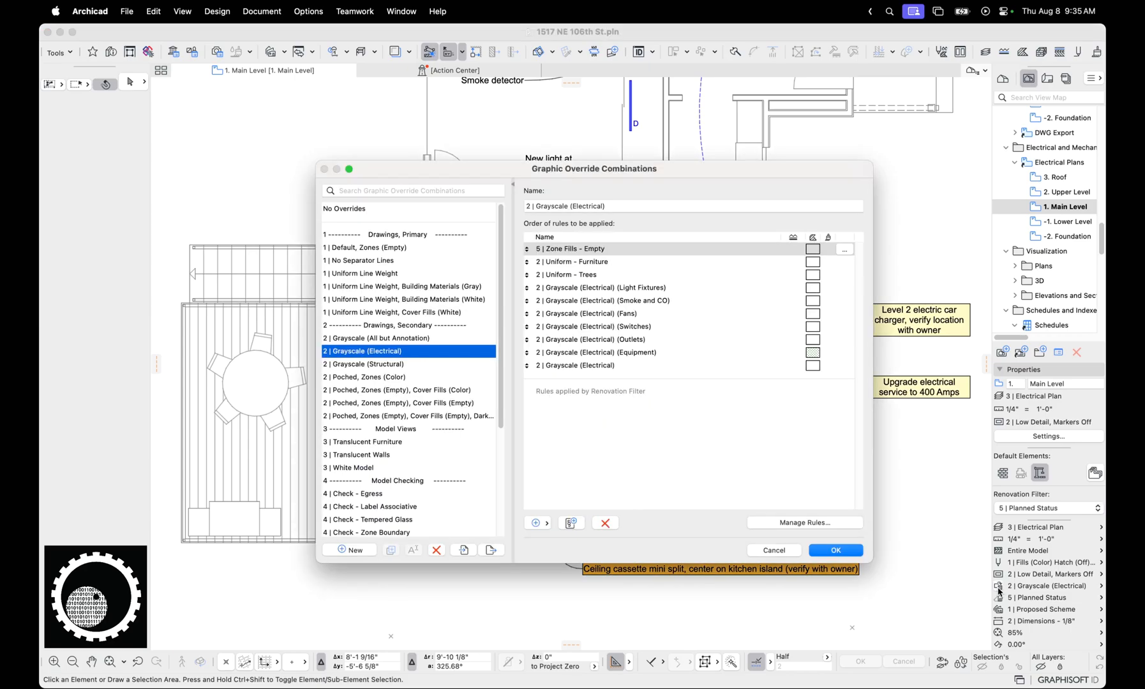
key("Escape")
Compare door, window and skylight detail settings across the High Detail, Low Detail and Openings model view combinations
left_click(999, 574)
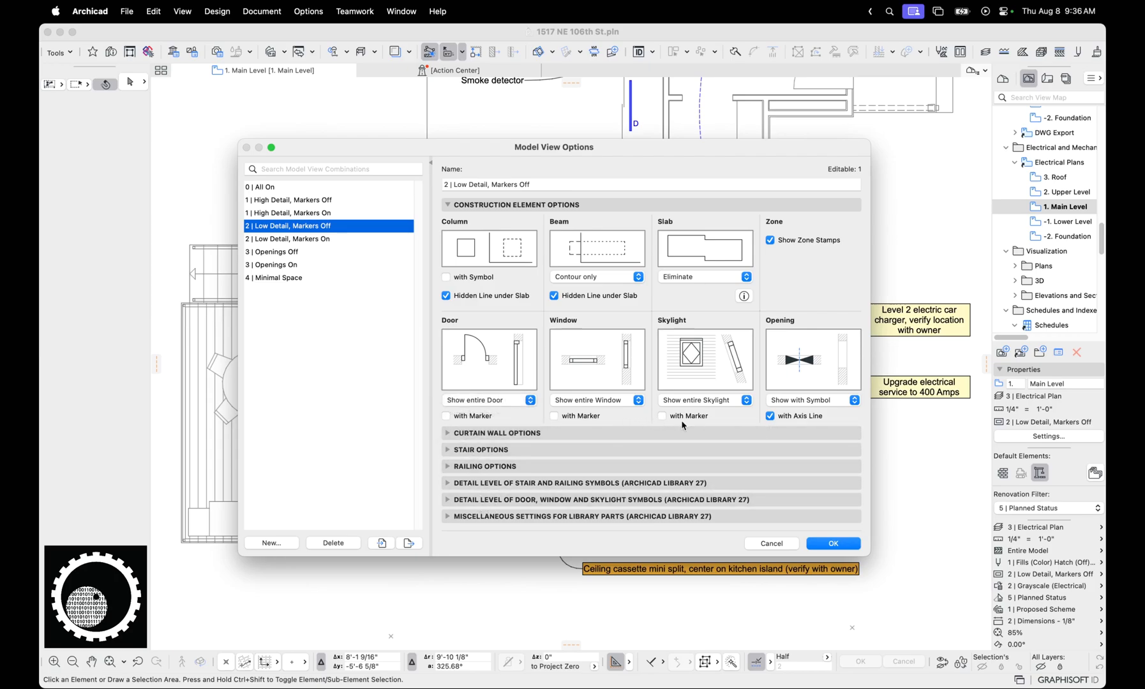
left_click(447, 499)
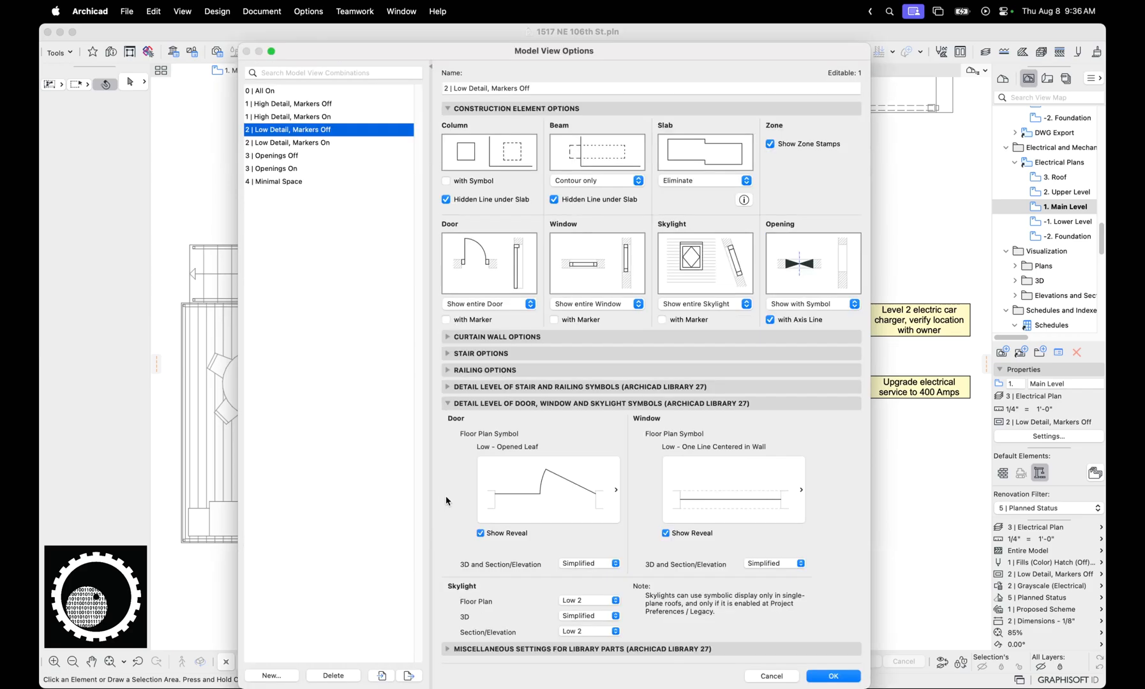
left_click(583, 486)
left_click(327, 116)
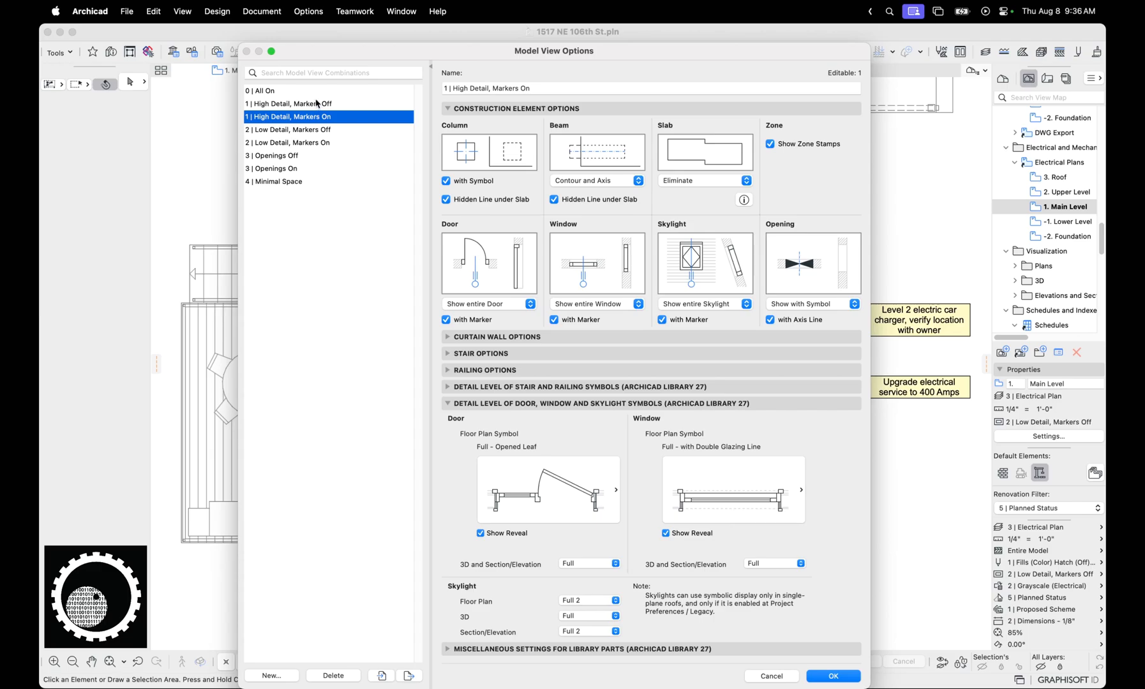
left_click(318, 103)
left_click(319, 143)
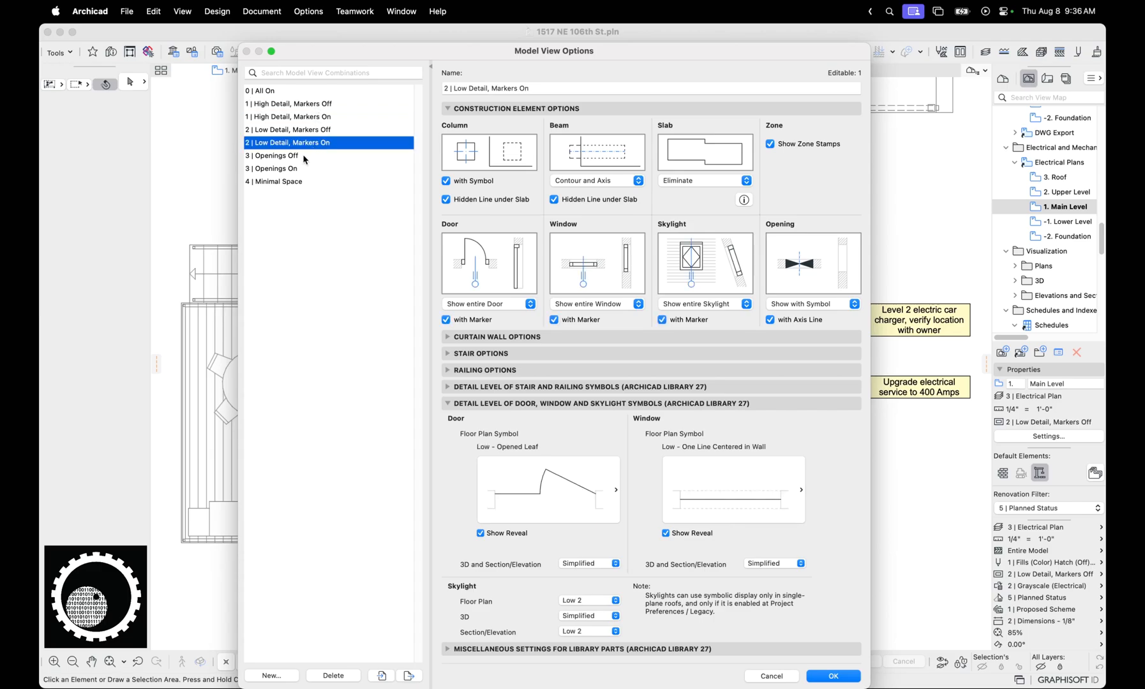
left_click(309, 119)
left_click(282, 160)
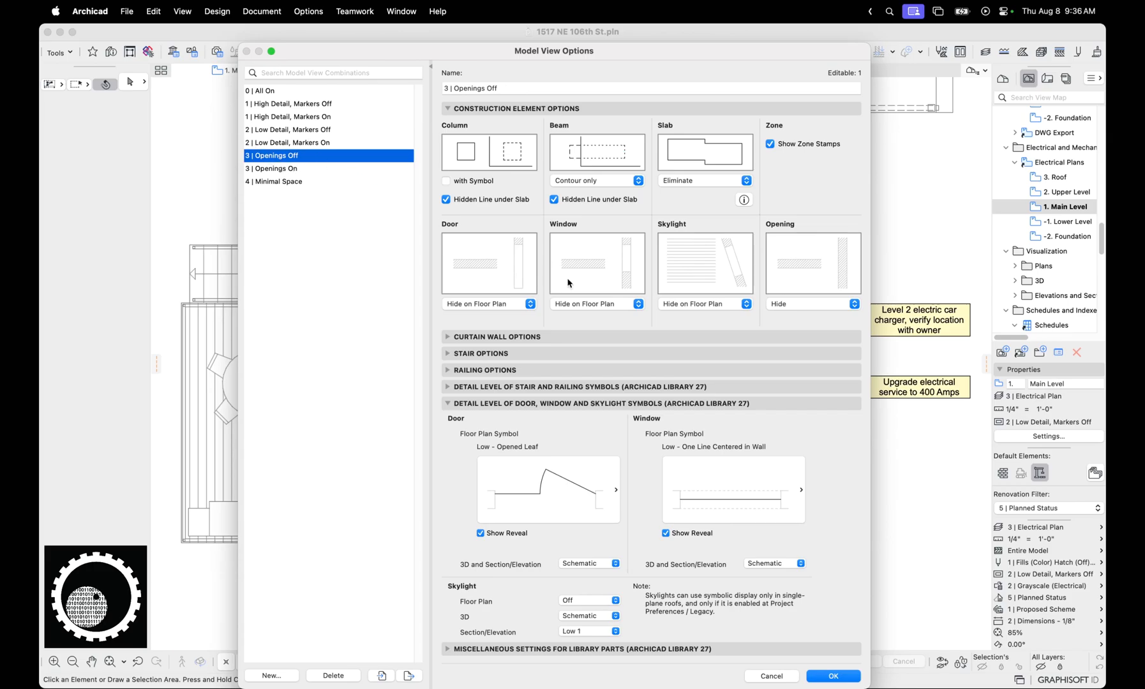
left_click(302, 170)
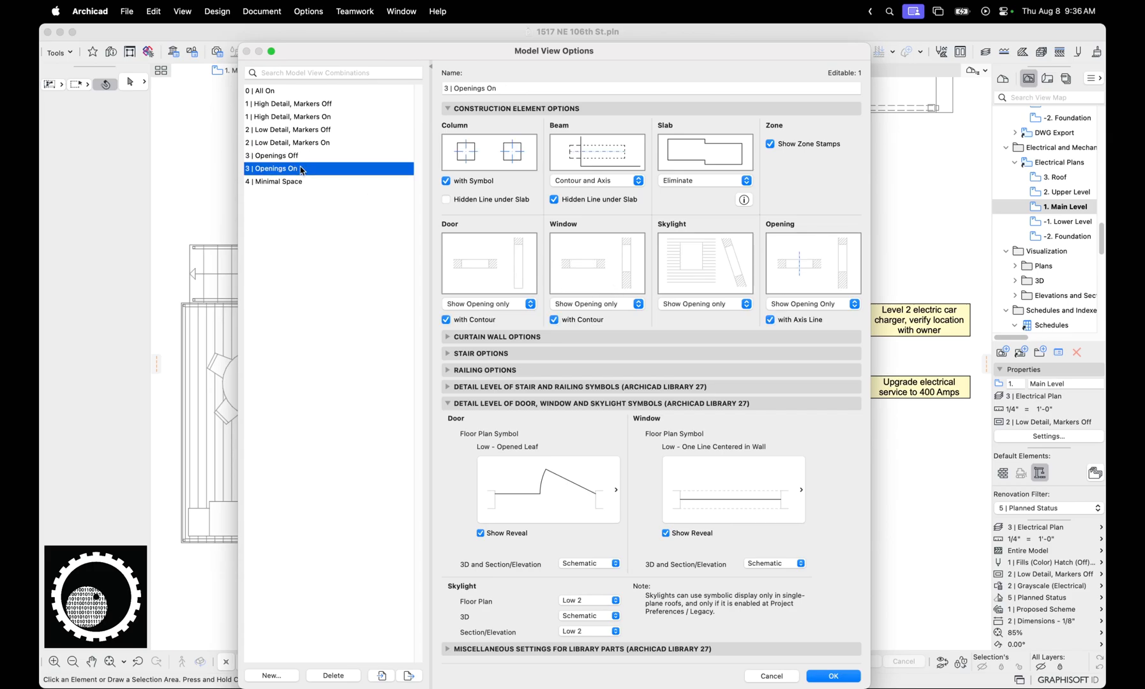
left_click(767, 675)
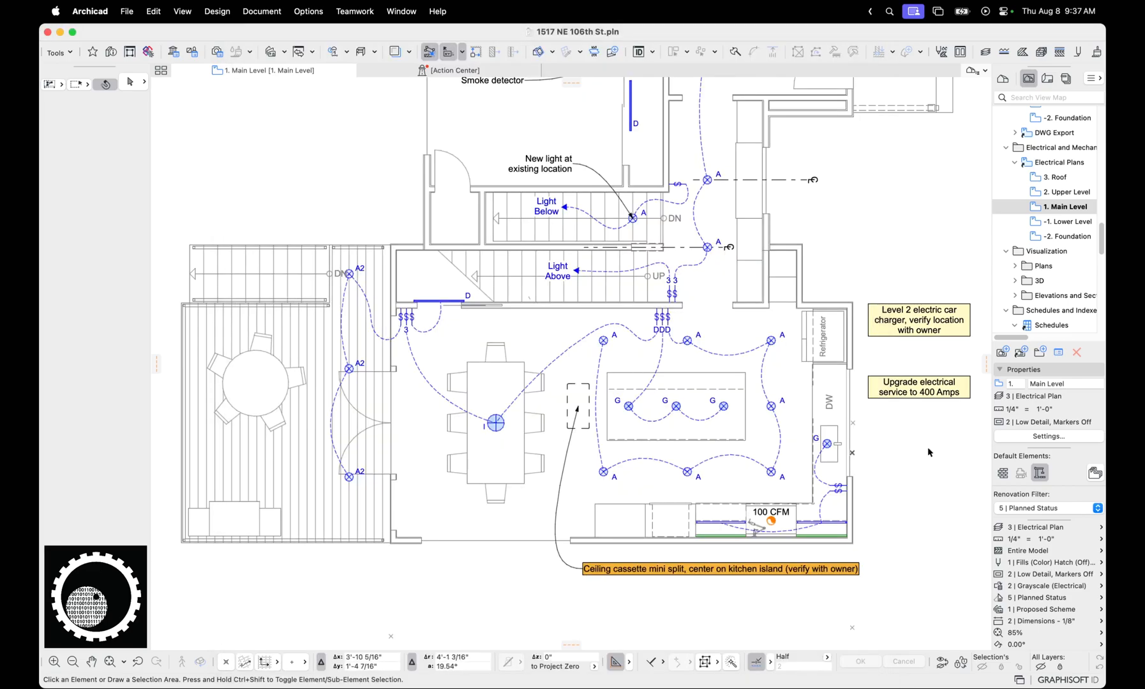
Display the Main Level electrical plan with 1 | High Detail, Markers Off and with 1 | High Detail, Markers On
left_click(1043, 581)
left_click(1047, 587)
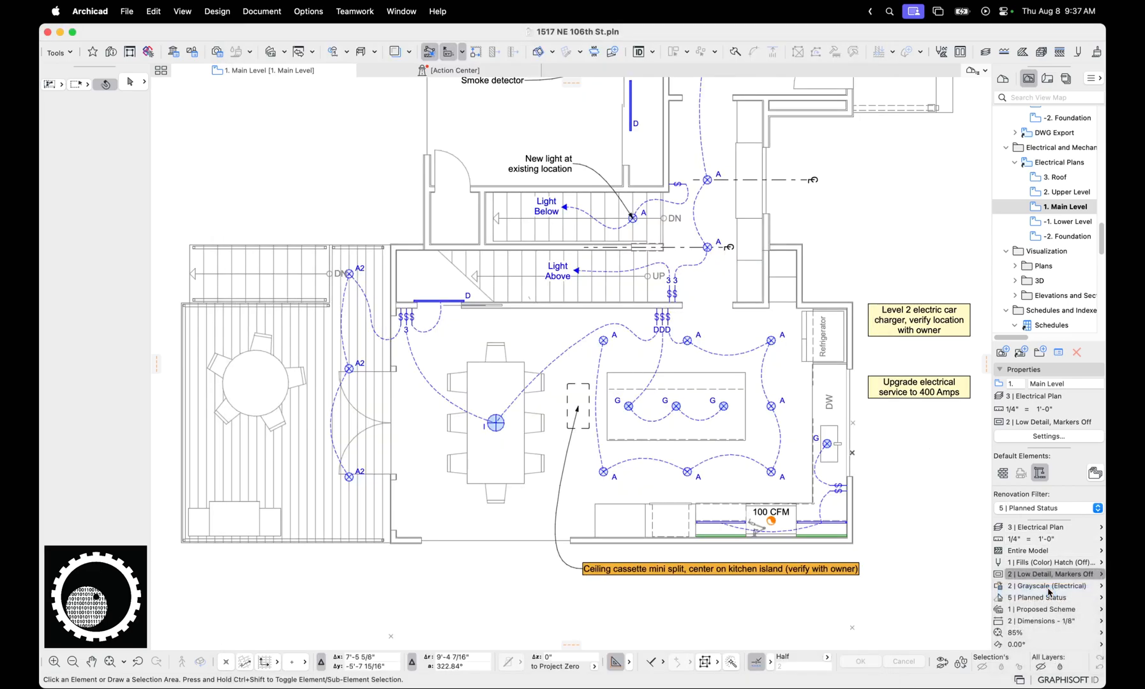
left_click(1052, 574)
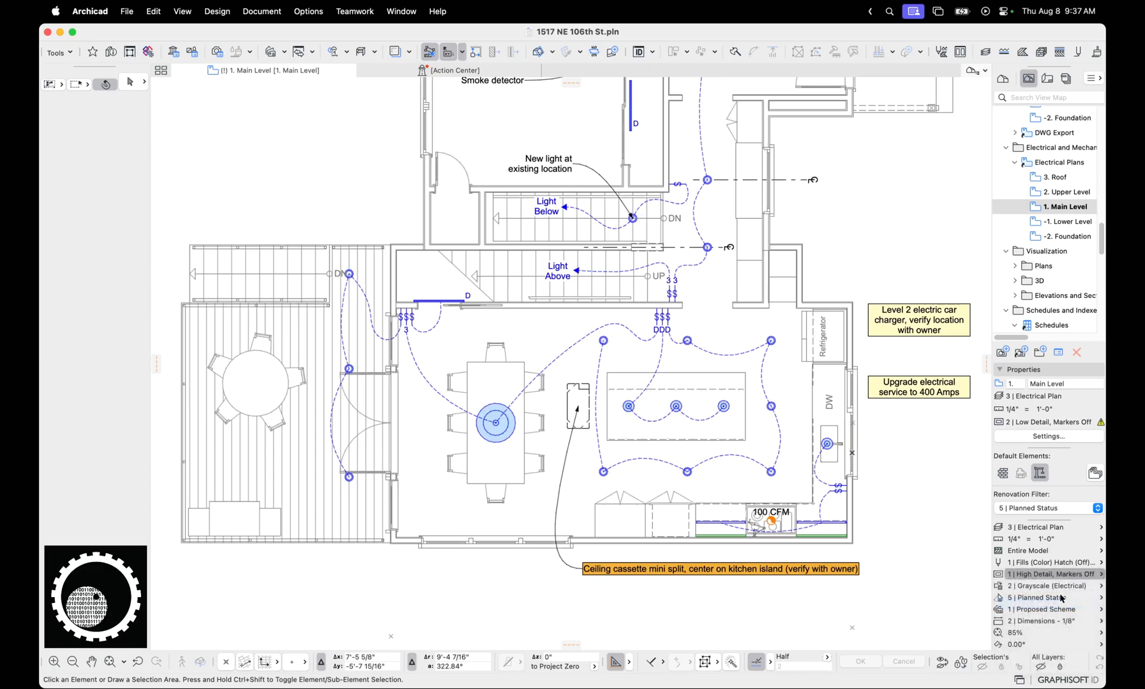
left_click(1060, 596)
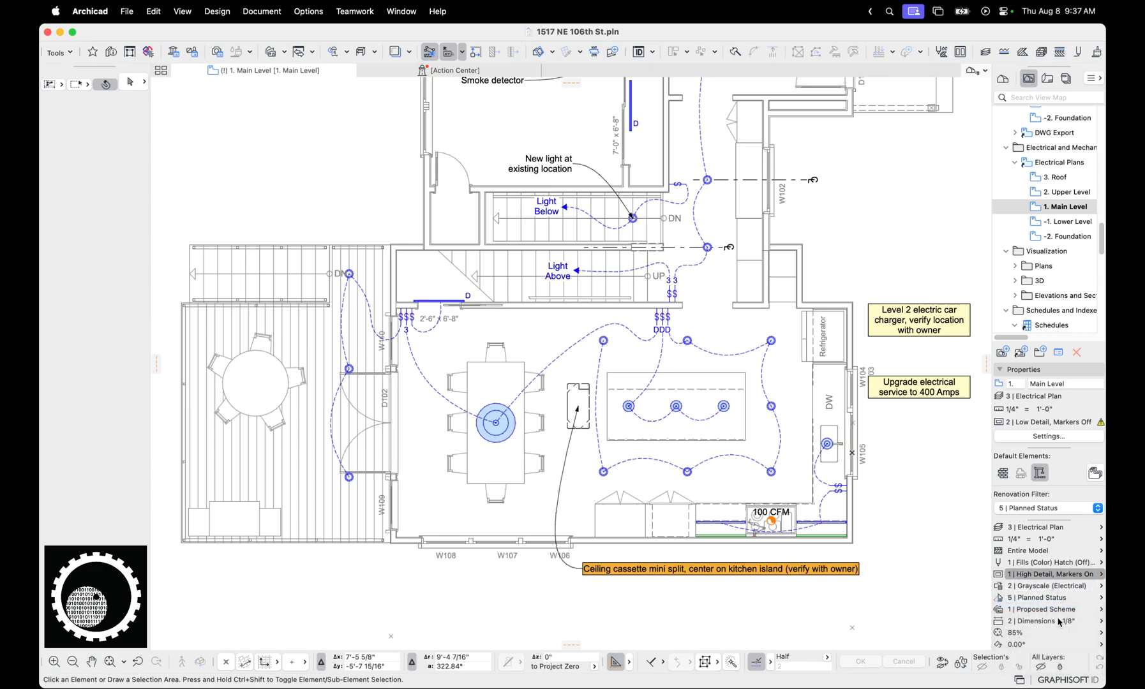
Switch the plan's model view options to 2 | Low Detail, Markers Off and to 2 | Low Detail, Markers On
left_click(1050, 574)
left_click(1059, 615)
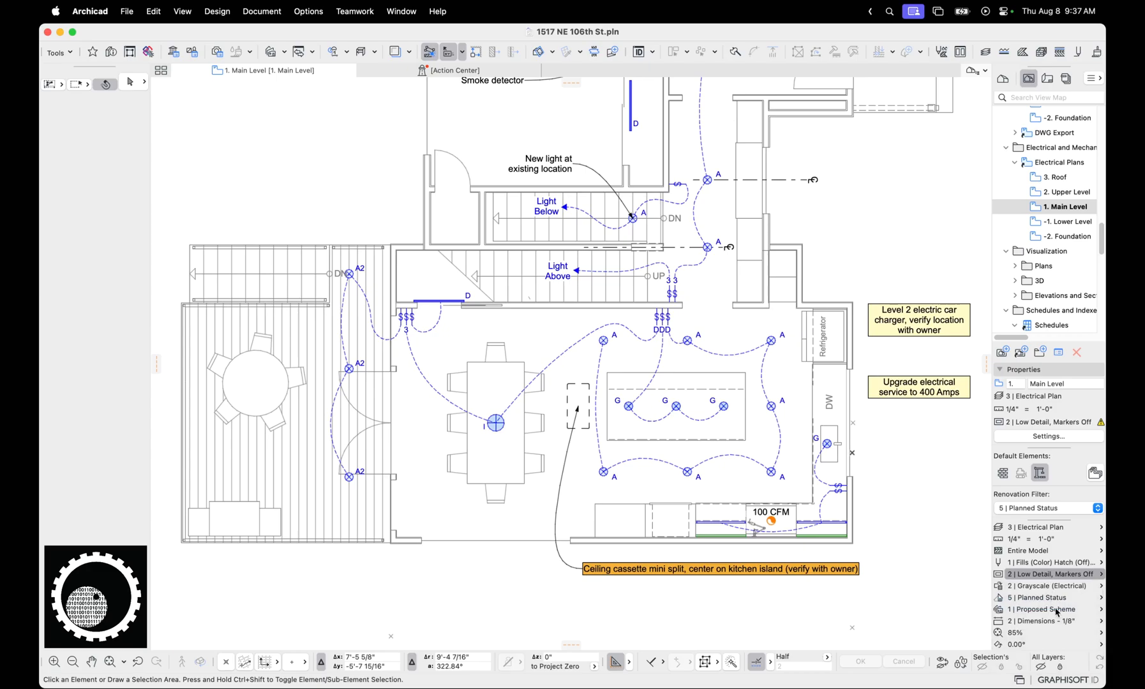
left_click(1063, 628)
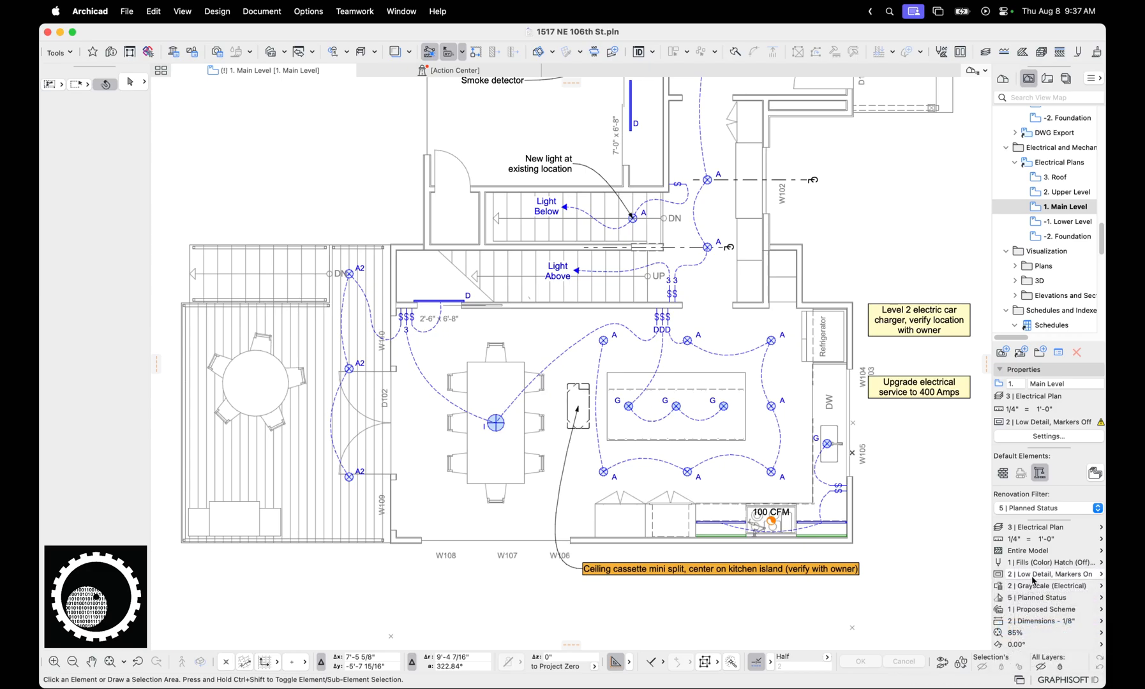
Preview the plan with 3 | Openings Off and 3 | Openings On, and restore 2 | Low Detail, Markers Off
left_click(1033, 578)
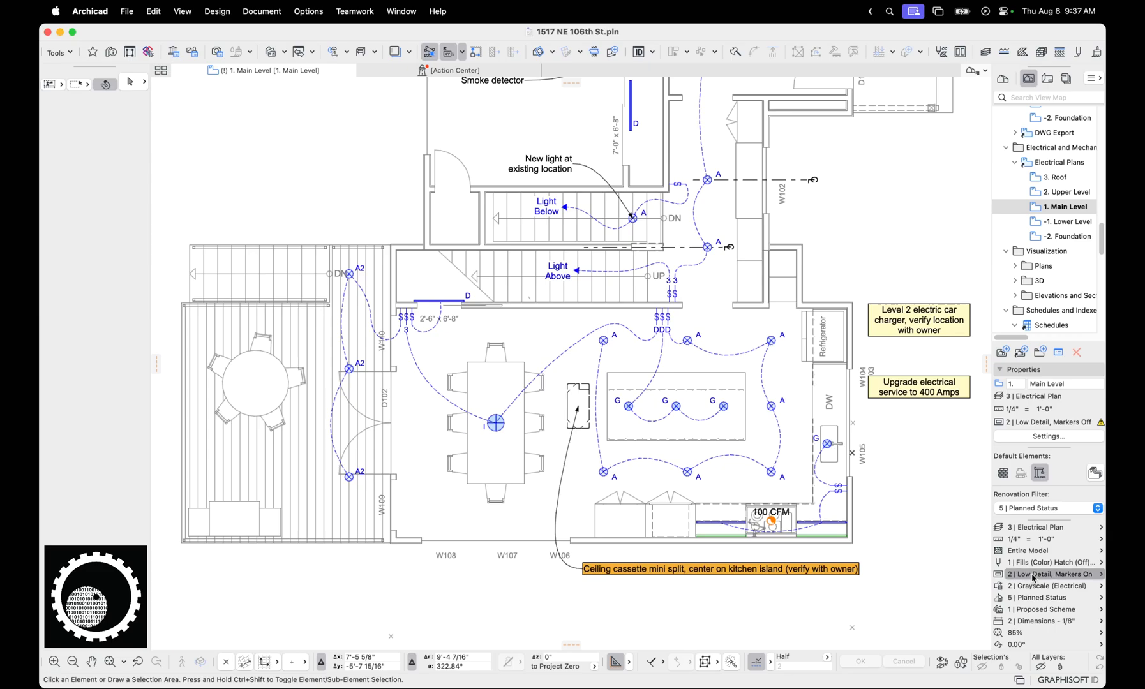
left_click(1039, 644)
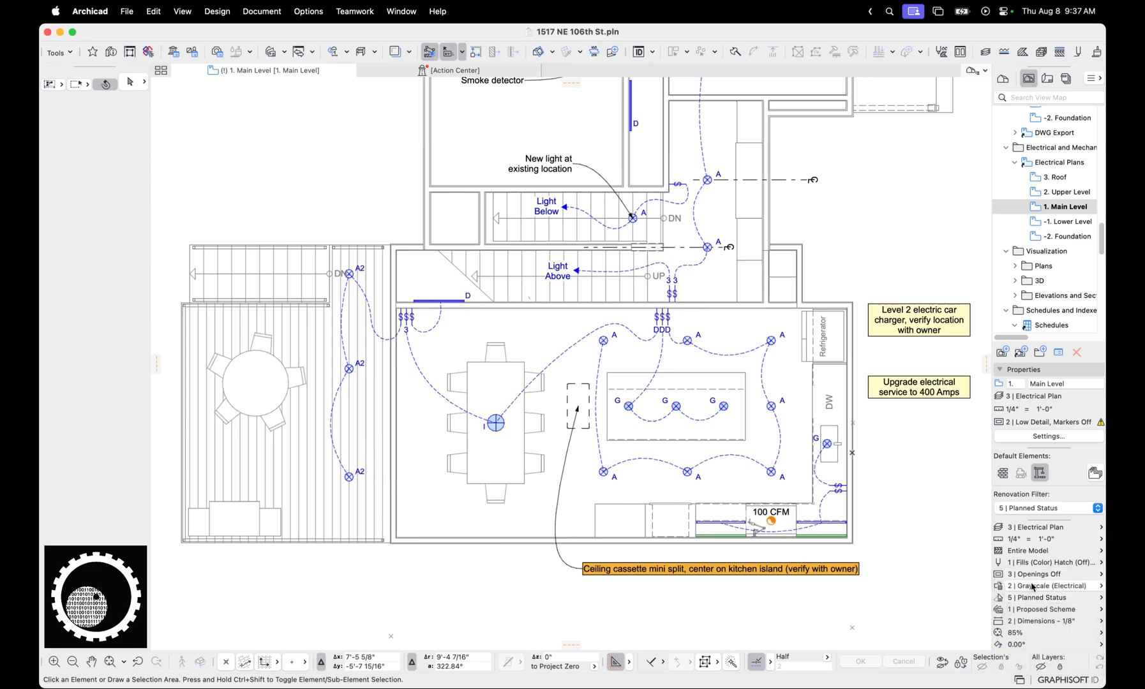
left_click(1045, 654)
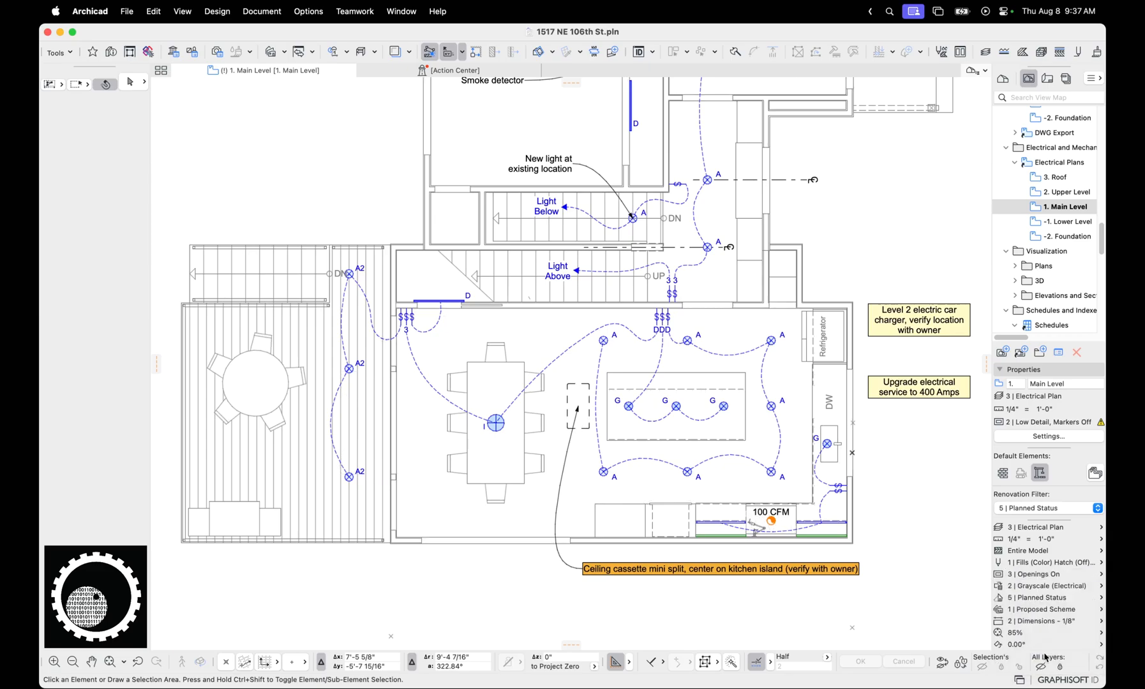
left_click(1038, 576)
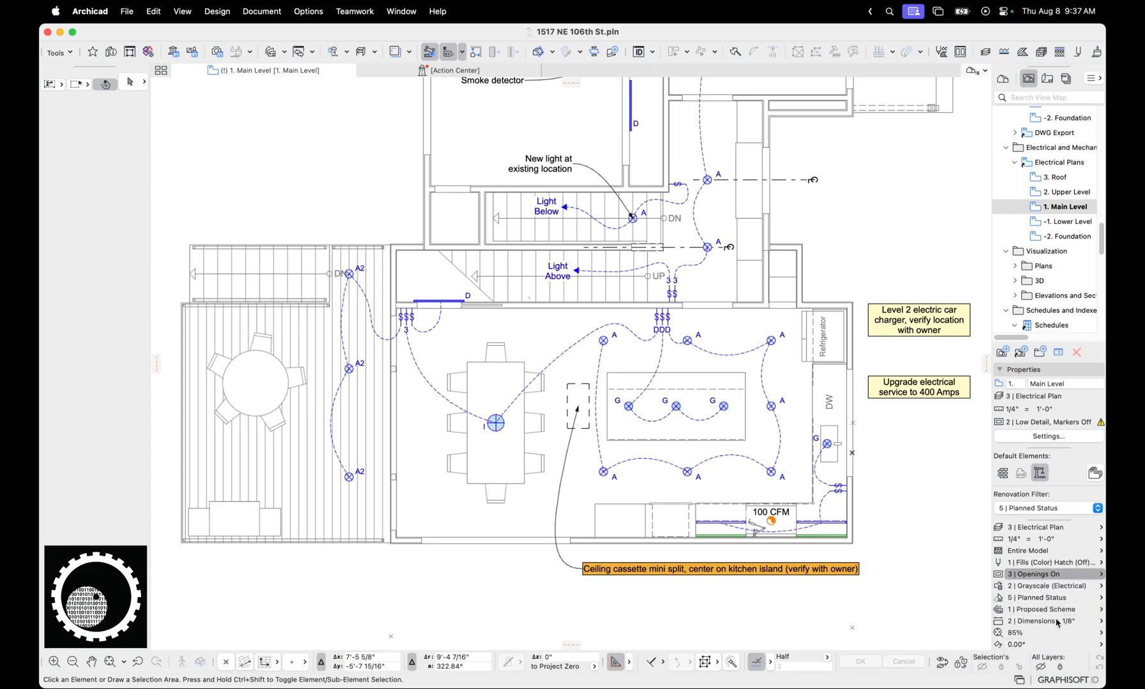
left_click(1056, 618)
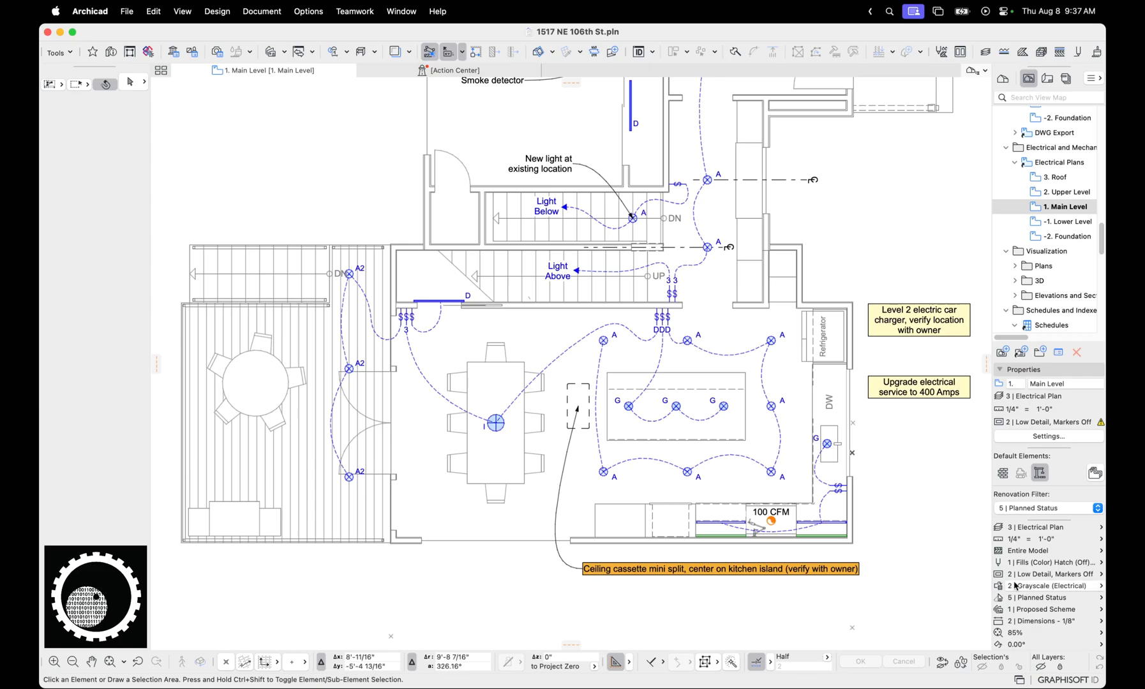
Open the layer settings for the 3 | Electrical Plan combination and sort the layers by visibility to review the shown ones
left_click(999, 529)
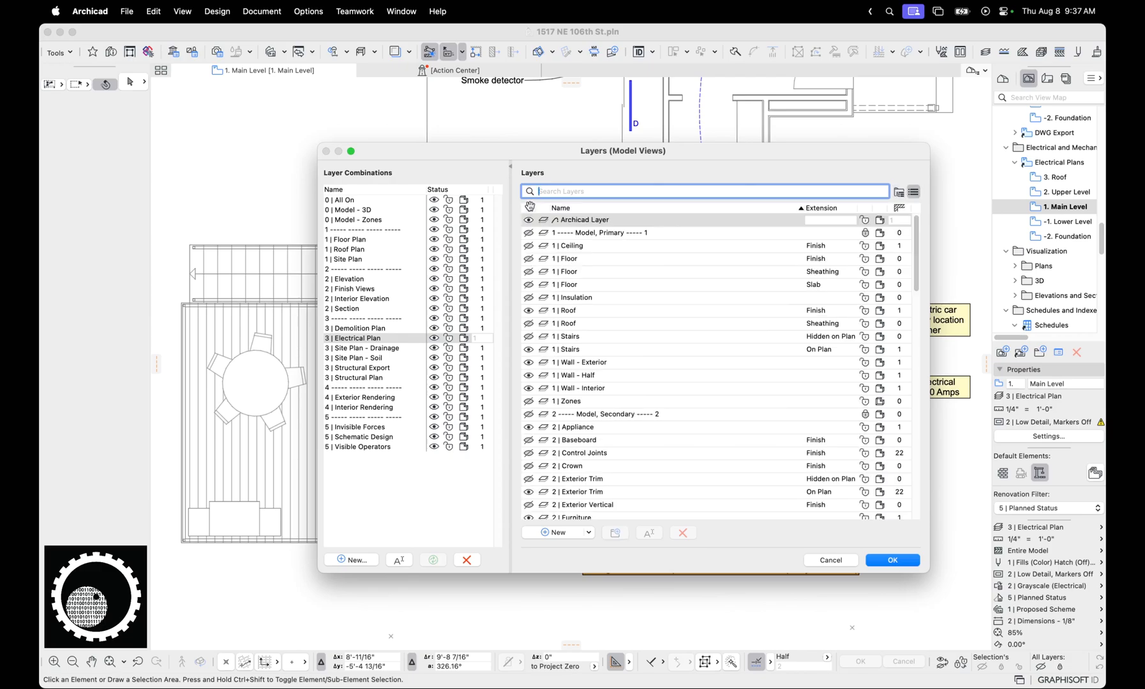
left_click(531, 209)
scroll(622, 287, "down", 3)
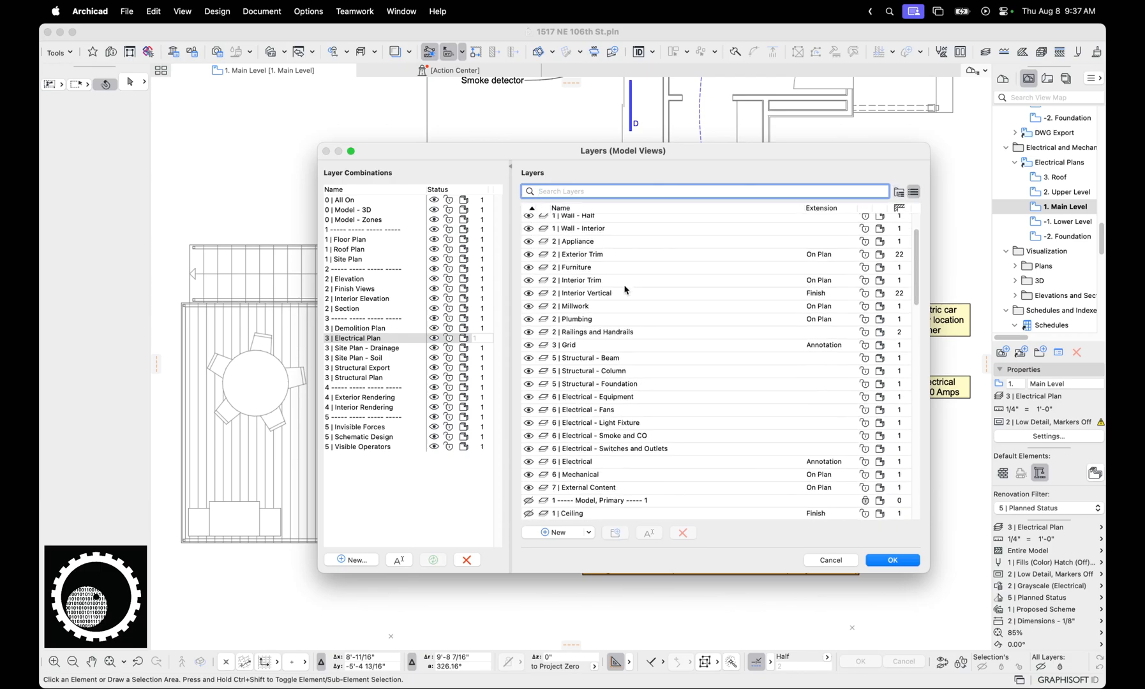
scroll(612, 263, "up", 3)
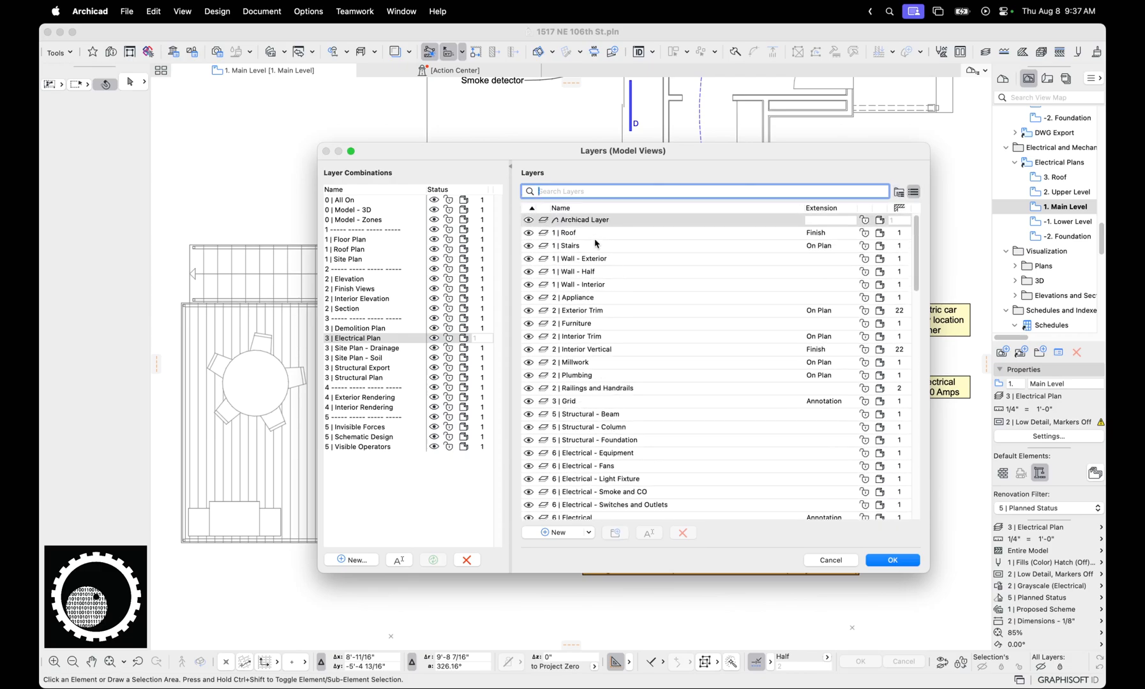
scroll(601, 273, "down", 2)
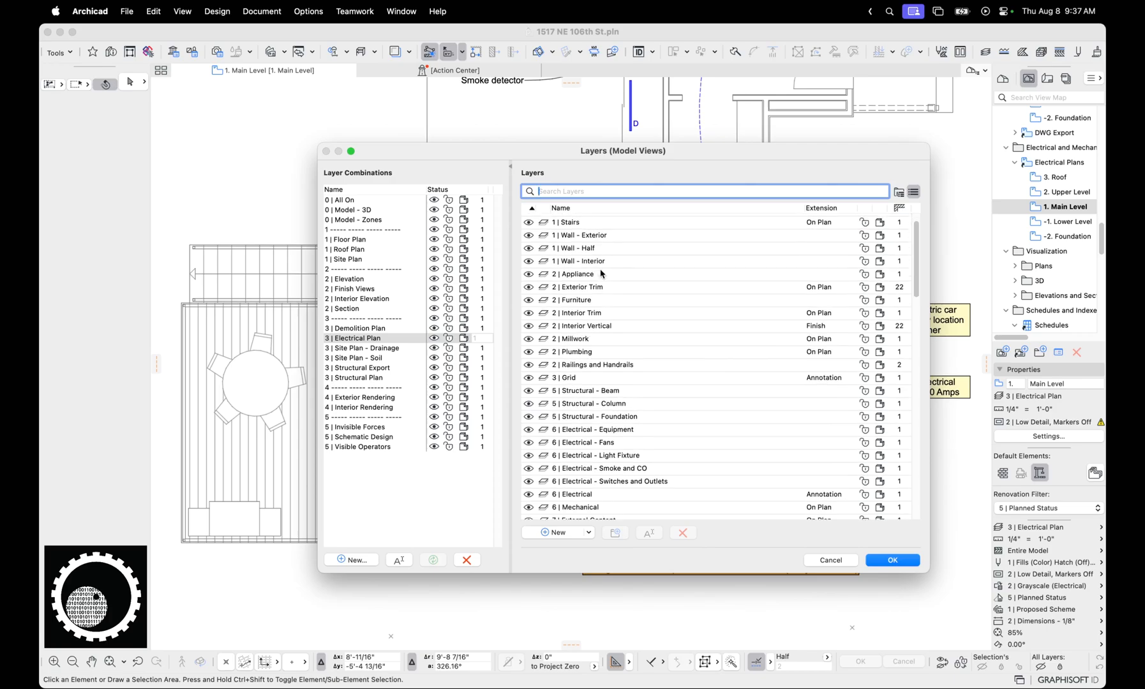
scroll(606, 295, "down", 2)
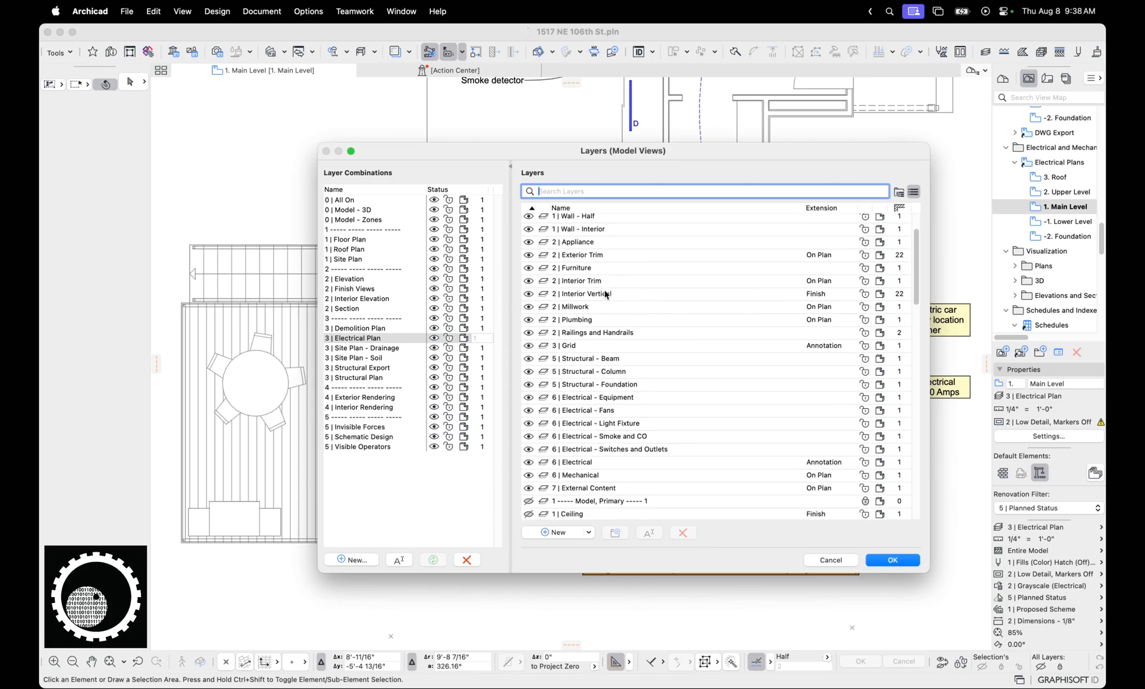
Examine the electrical, mechanical and appliance layers in the 3 | Electrical Plan combination, and close the layer settings without saving
left_click(614, 399)
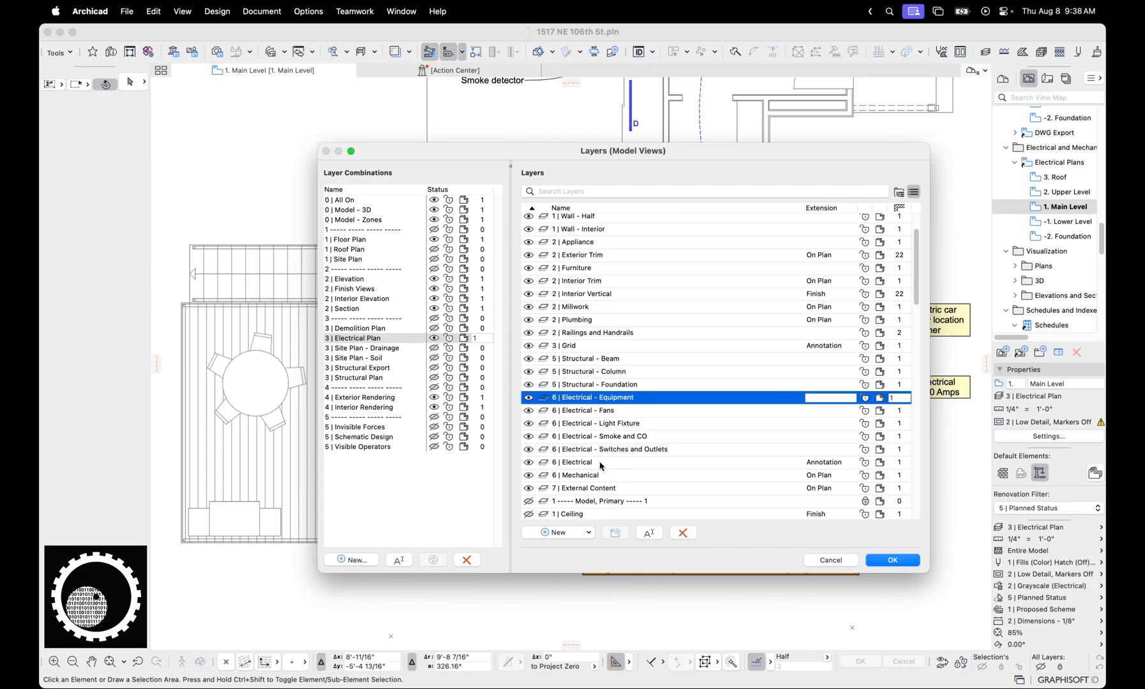
left_click(600, 464)
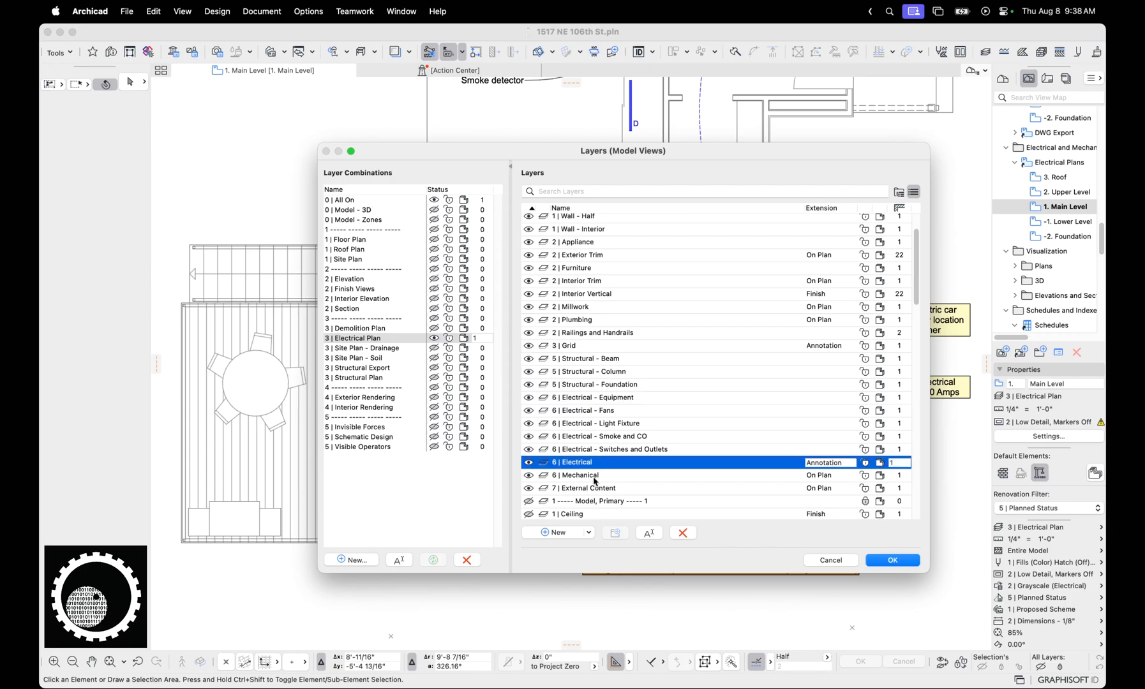
left_click(596, 476)
scroll(582, 360, "up", 1)
scroll(586, 290, "up", 1)
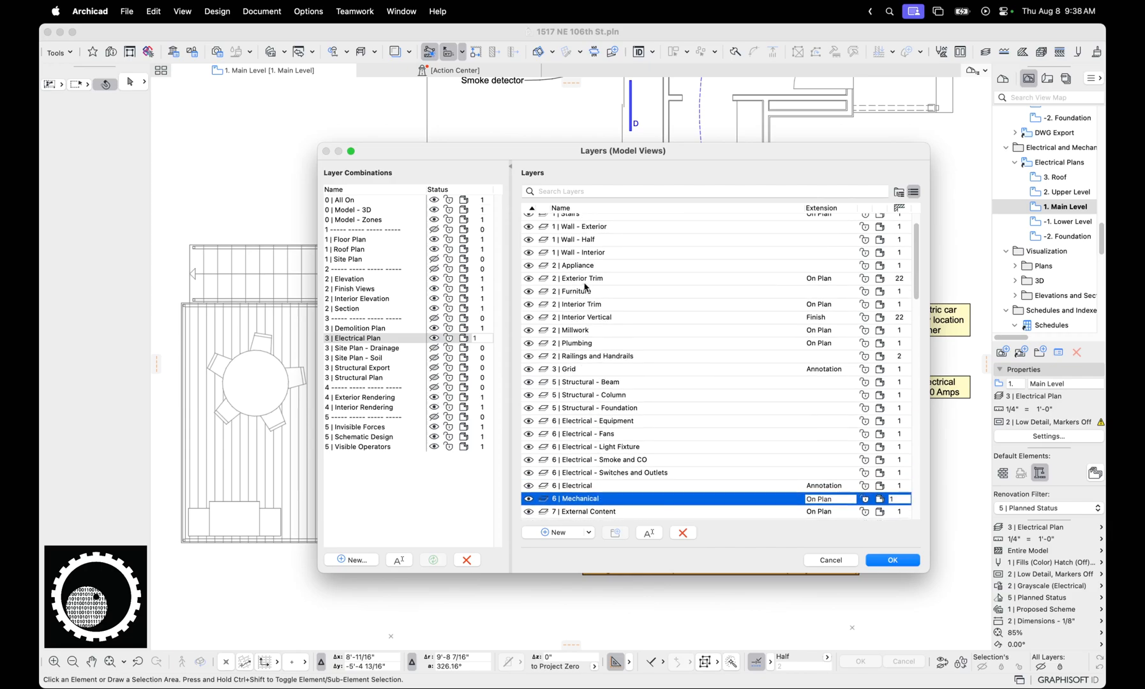
left_click(590, 268)
scroll(599, 329, "up", 1)
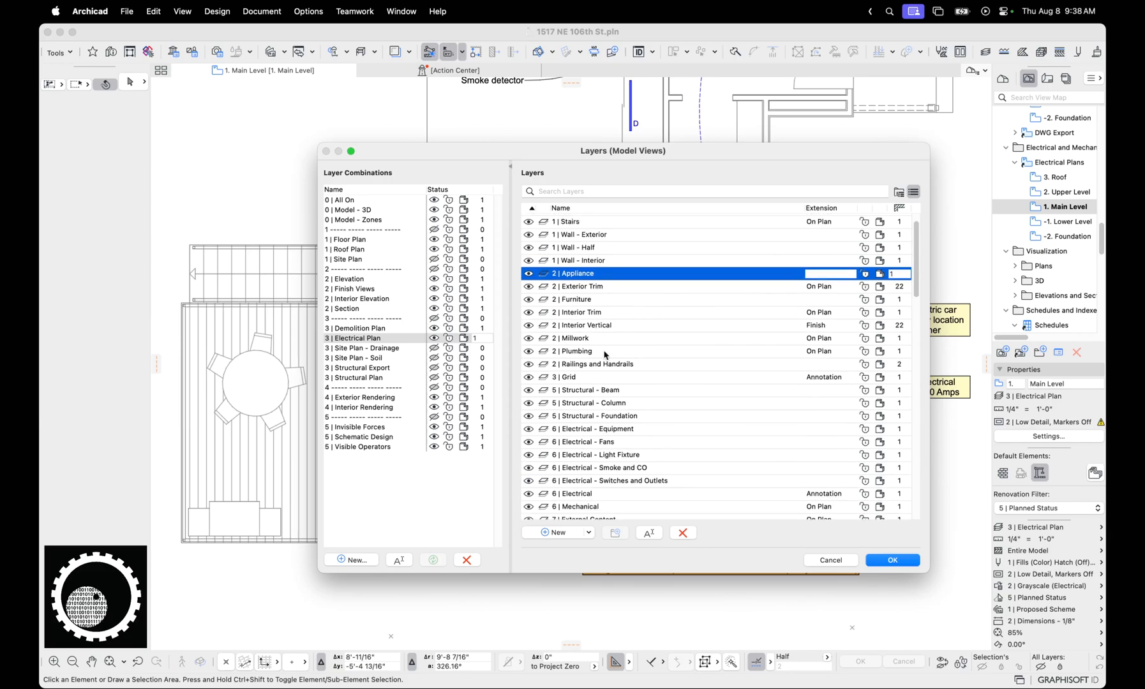
scroll(597, 279, "up", 1)
scroll(597, 279, "up", 1)
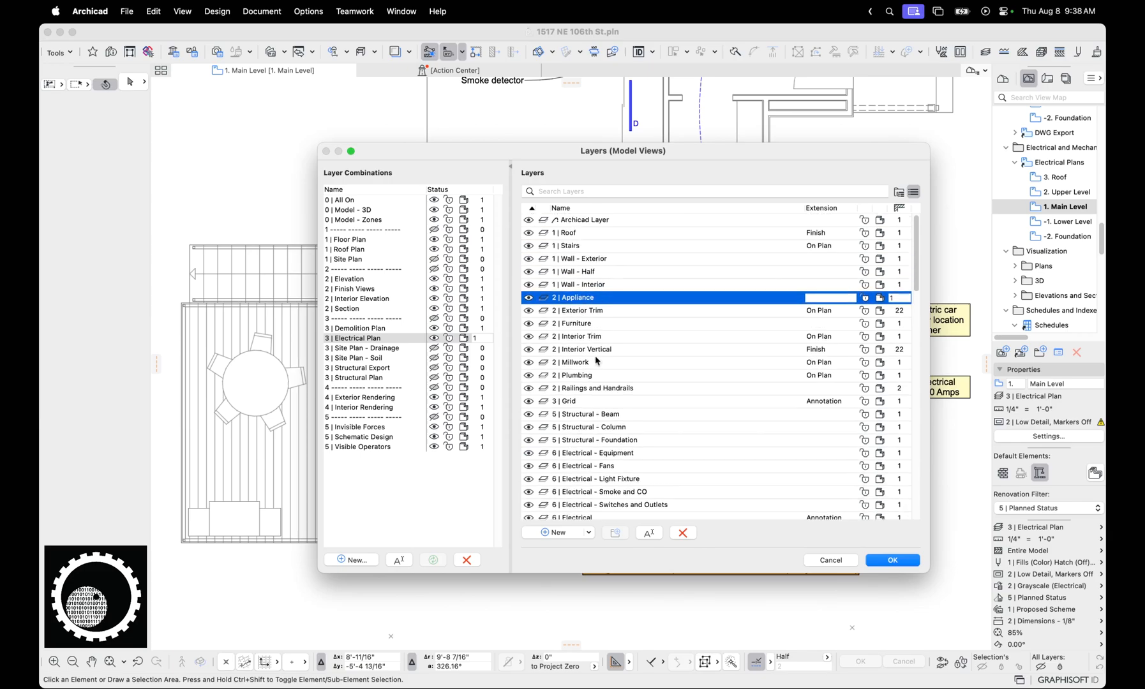
scroll(732, 489, "down", 15)
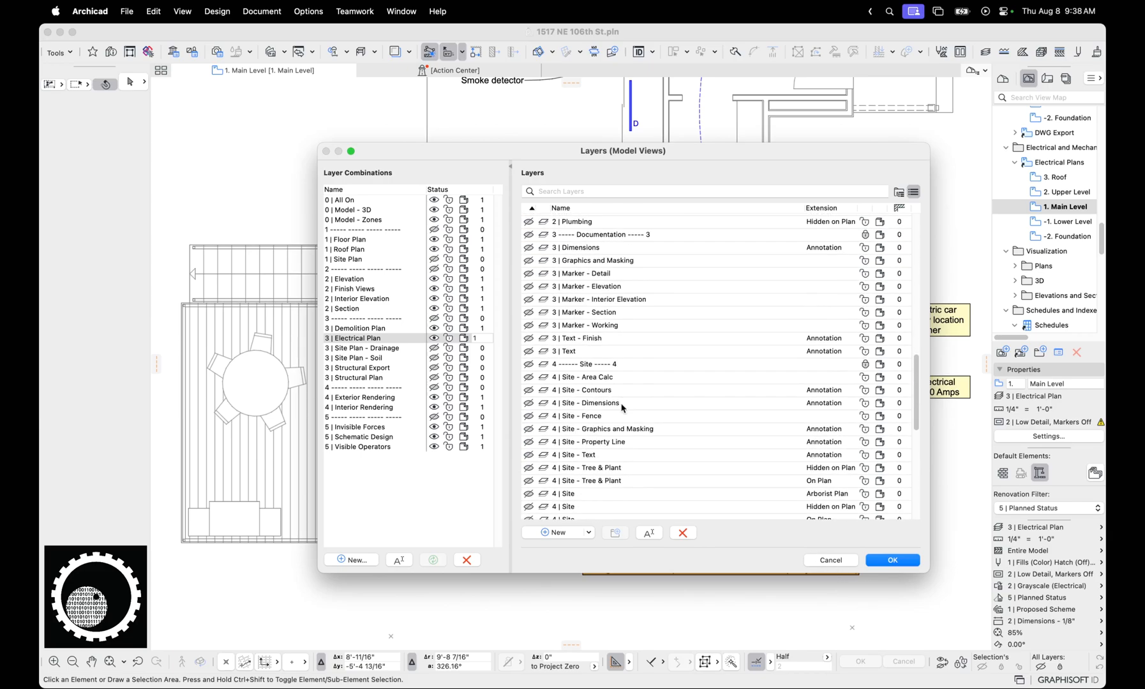
left_click(830, 560)
Select the dining table on the electrical plan to check its layer, and deselect it
scroll(499, 397, "up", 1)
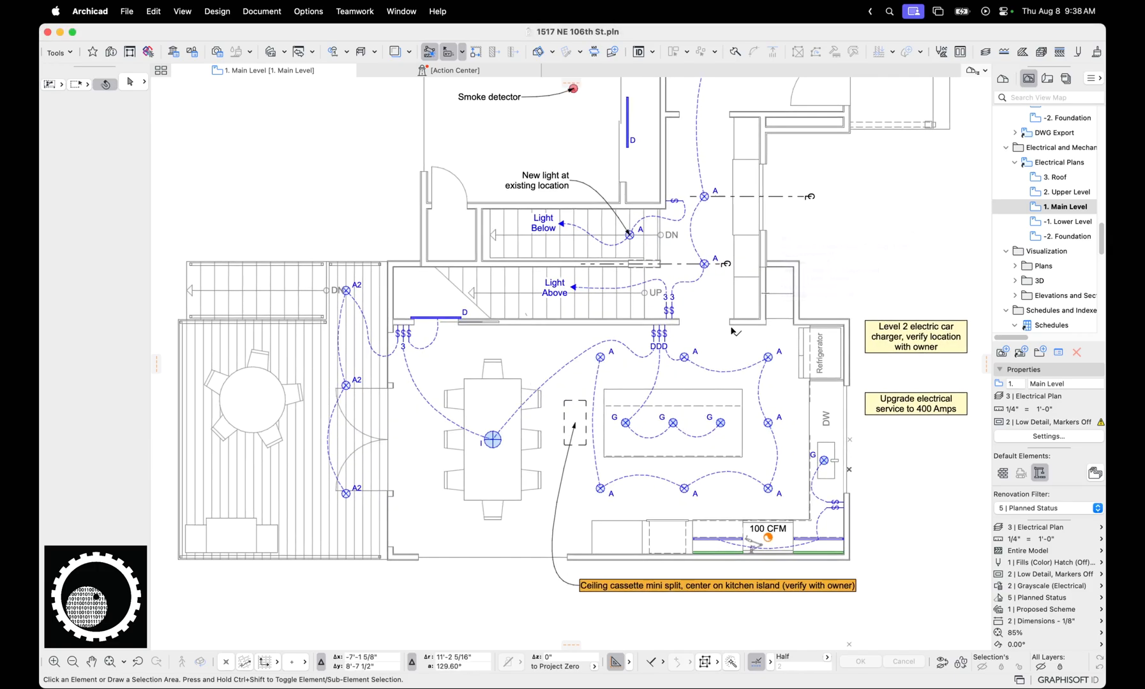
left_click(541, 392)
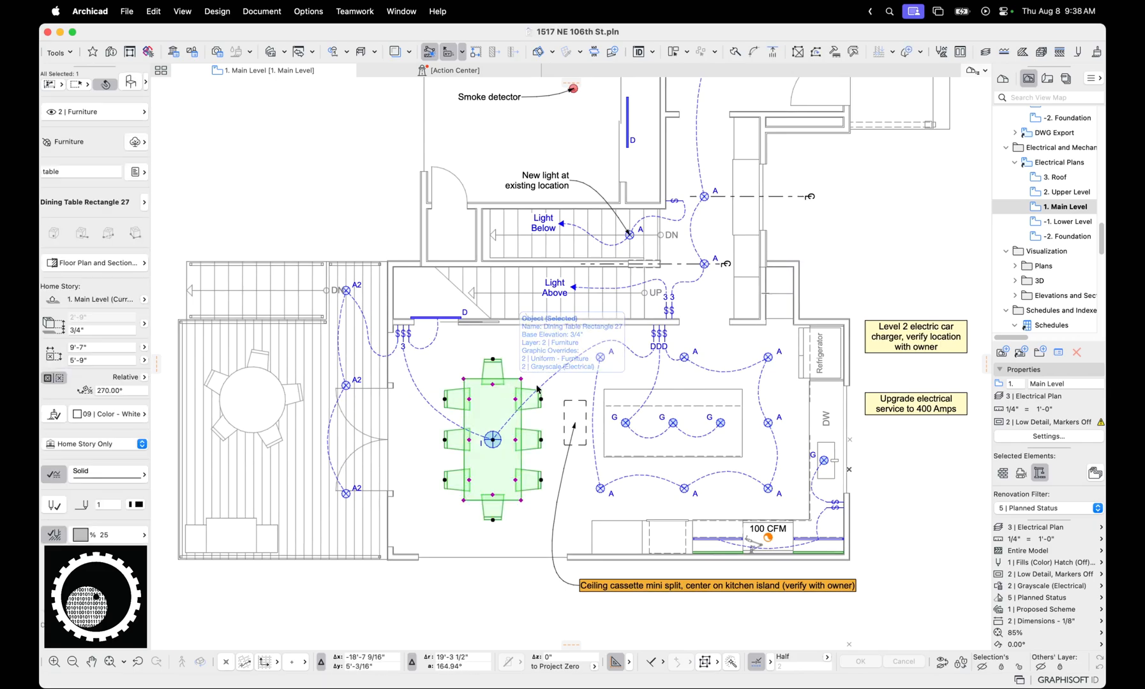
left_click(878, 289)
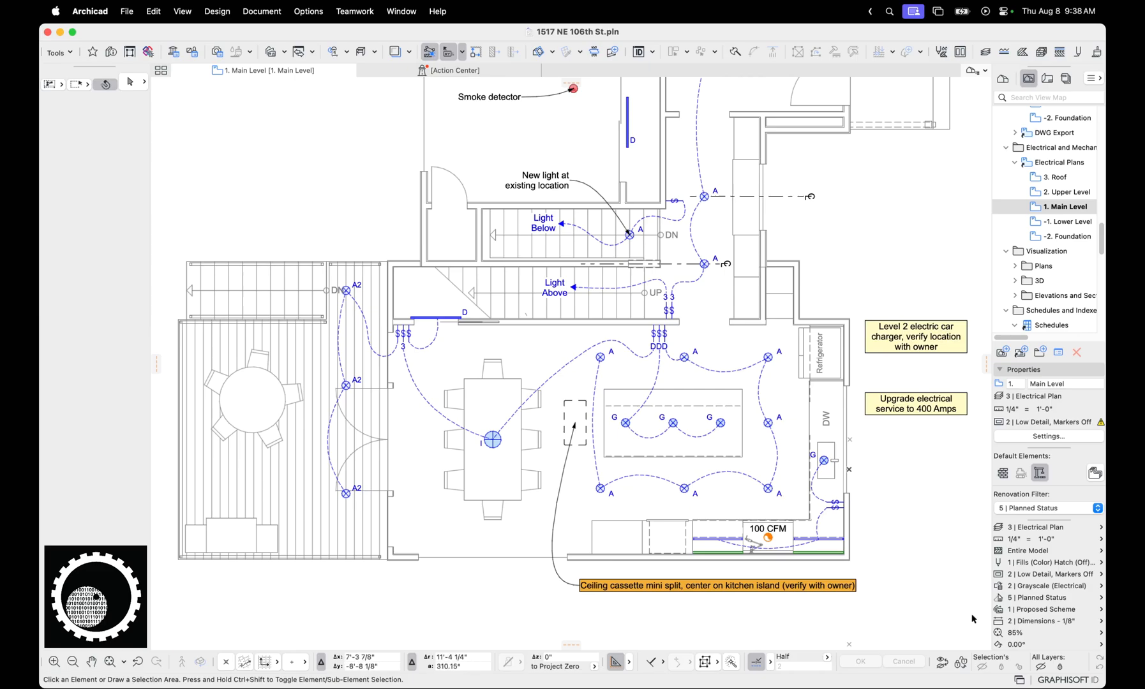
Review the rules of the 2 | Grayscale (Electrical) override combination and the 5 | Zone Fills - Empty rule, and cancel without changes
left_click(999, 589)
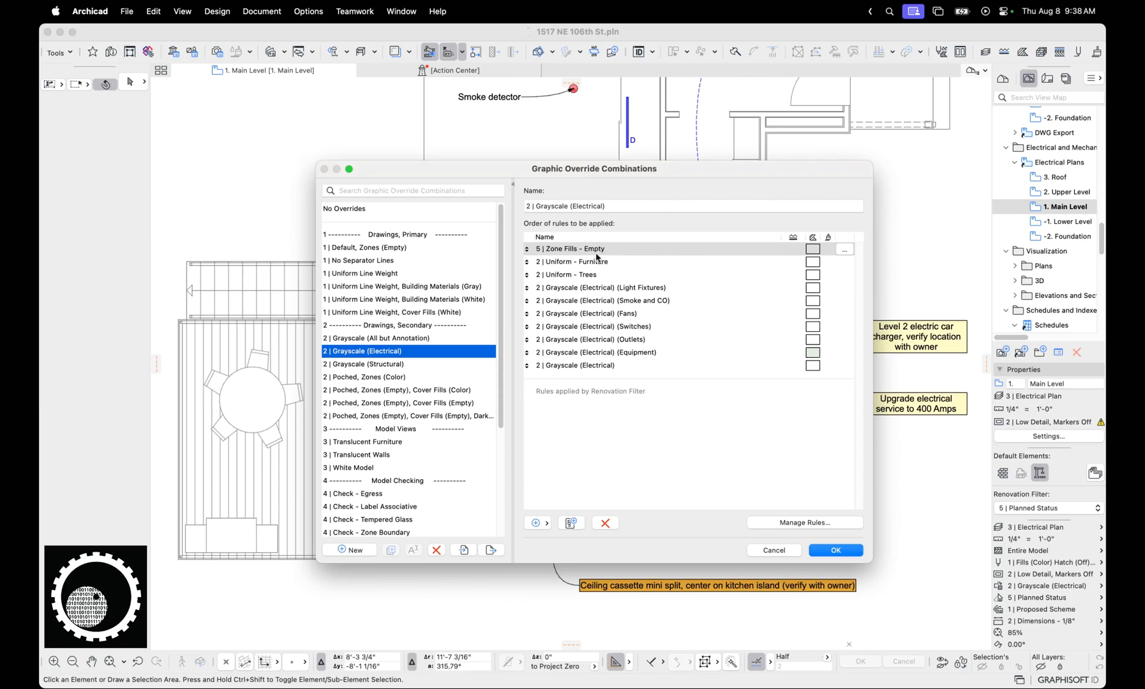
left_click(781, 524)
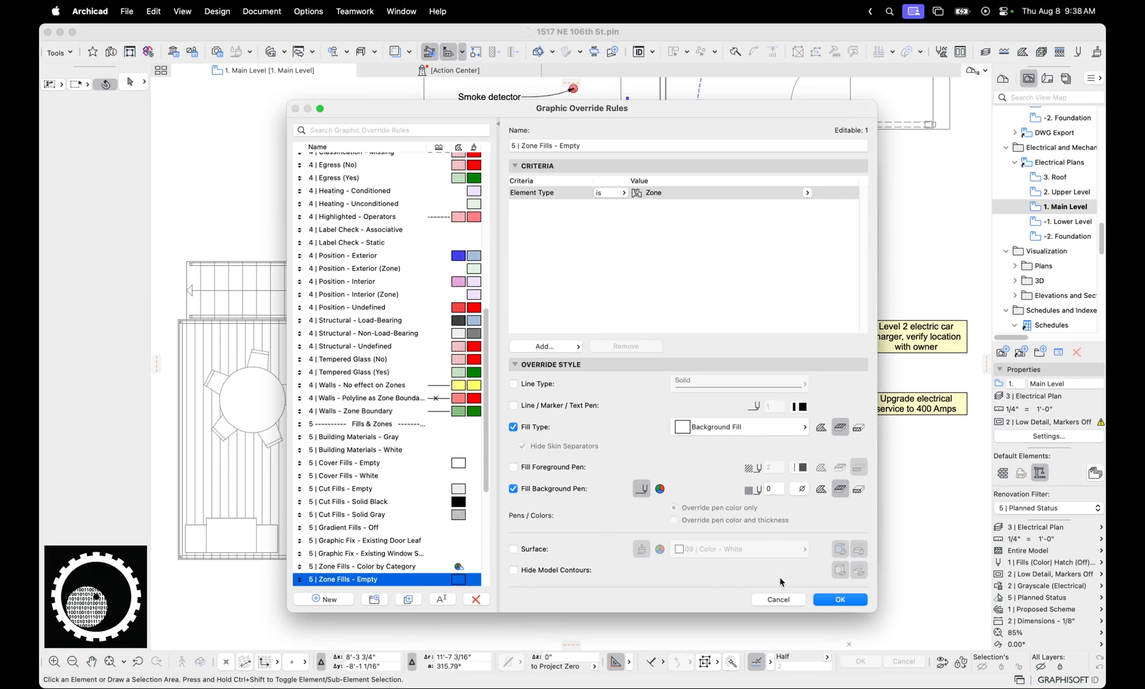
left_click(777, 599)
left_click(785, 553)
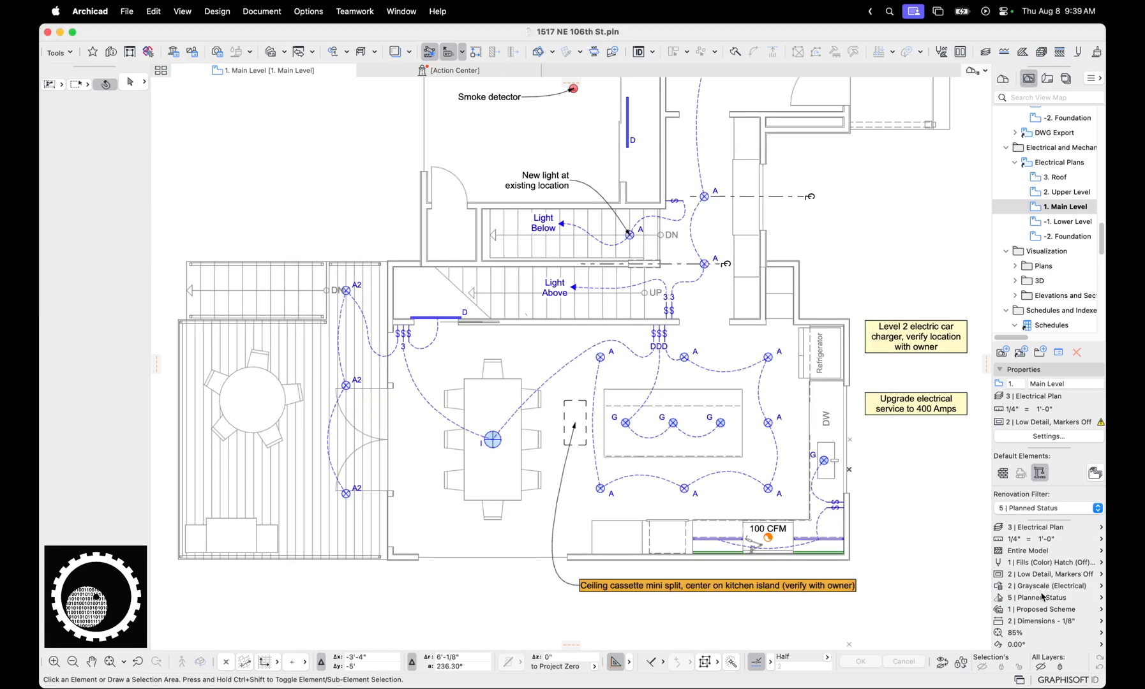
Open the architectural 1. Main Level plan and review its 1 | Default, Zones (Empty) graphic override combination
scroll(1062, 268, "up", 10)
scroll(1066, 224, "up", 5)
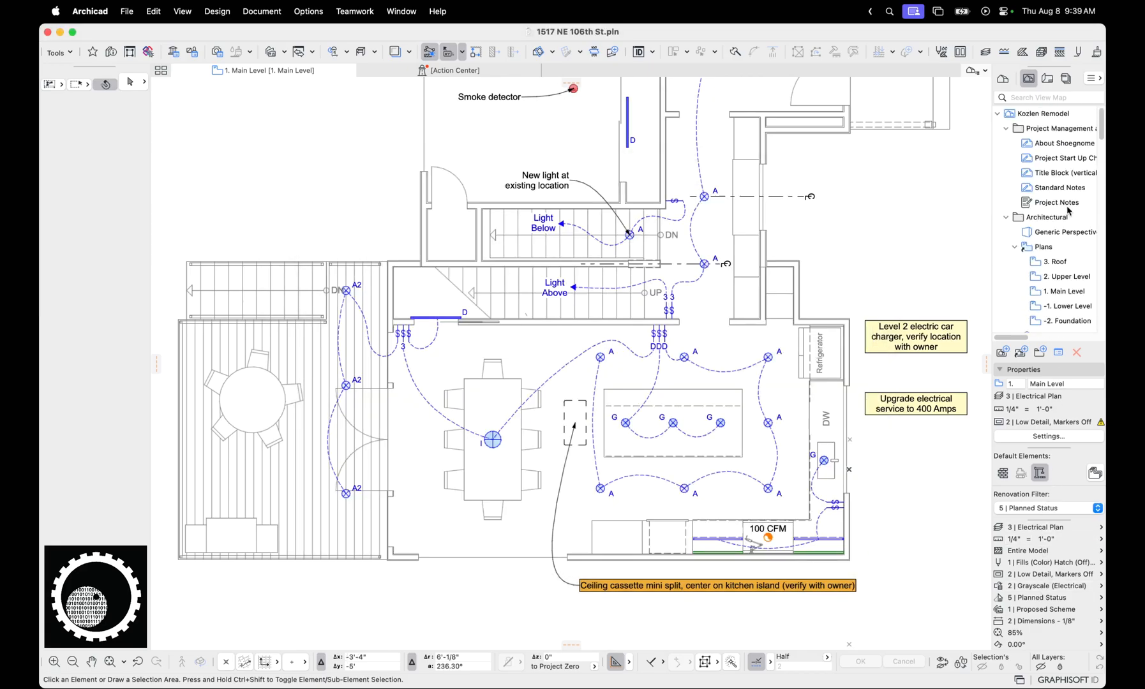
double_click(1065, 291)
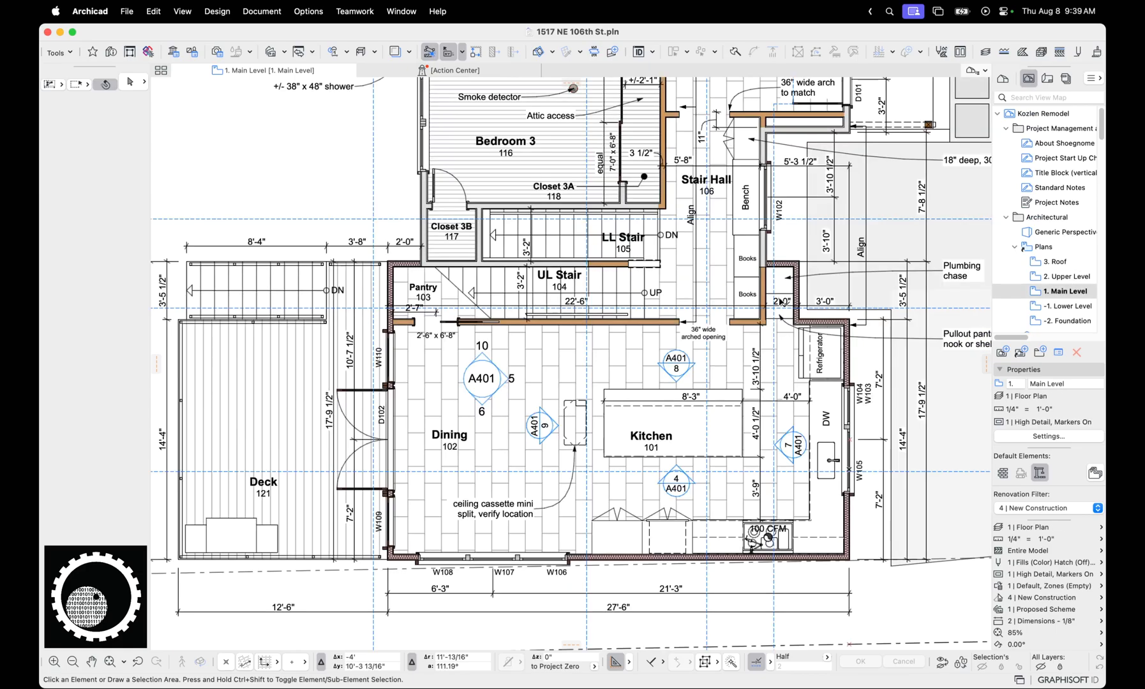
left_click(1046, 586)
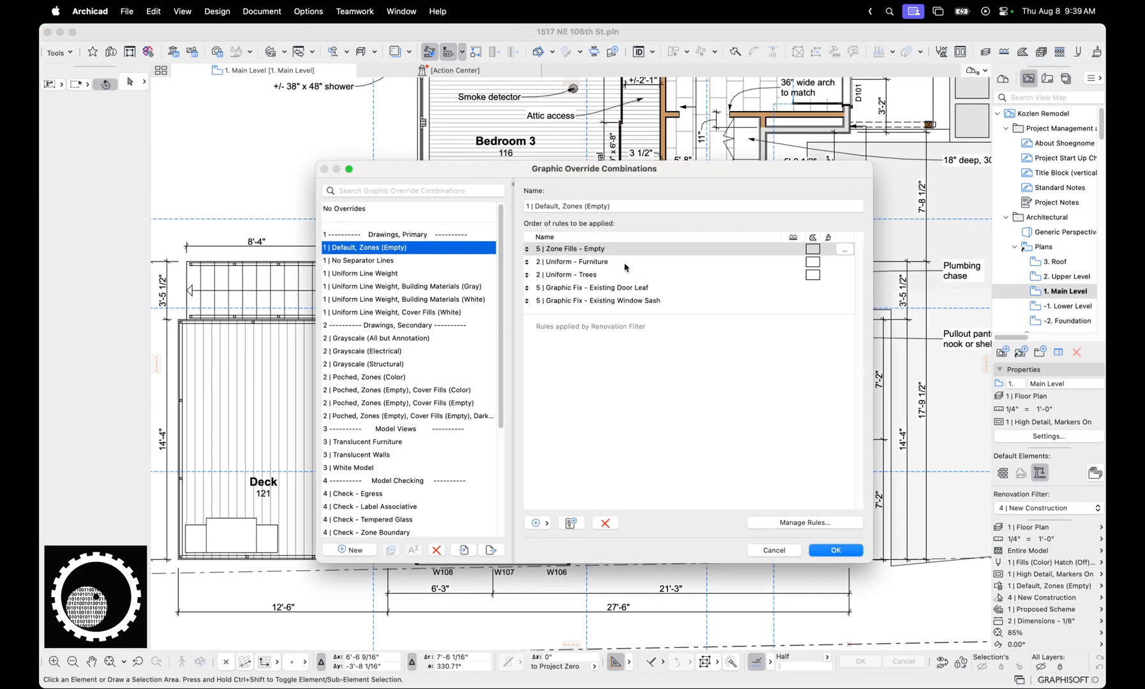
left_click(776, 550)
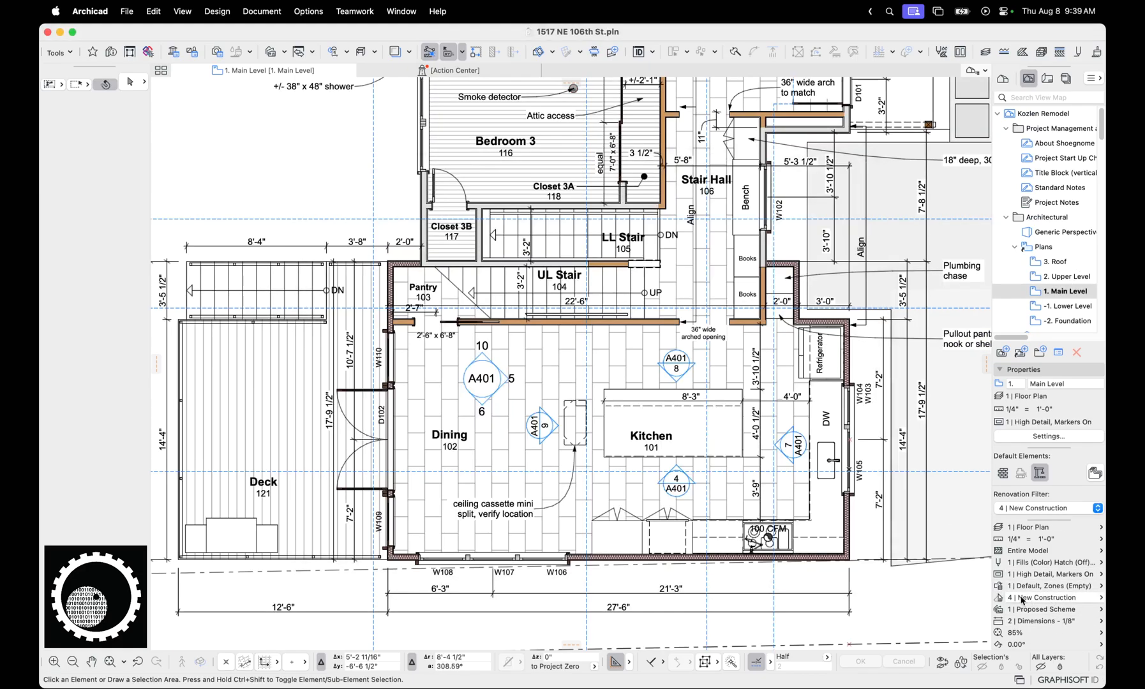
Preview the floor plan with No Overrides, inspect the Kitchen zone, and restore the saved 1. Main Level view
left_click(918, 126)
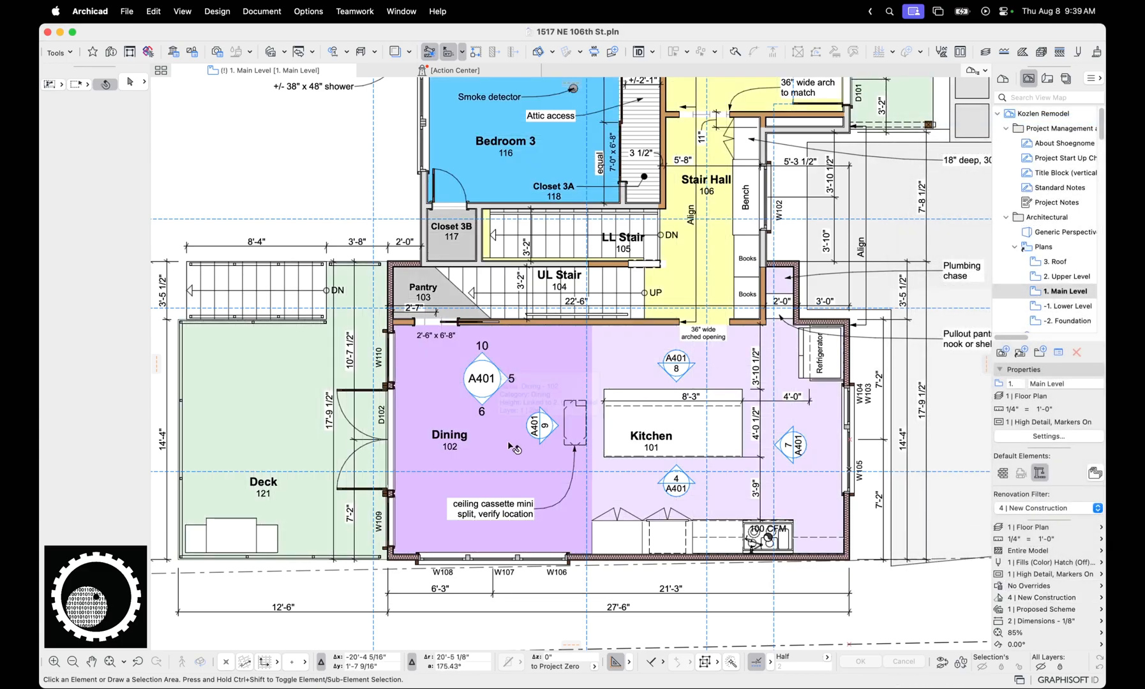
scroll(661, 451, "up", 2)
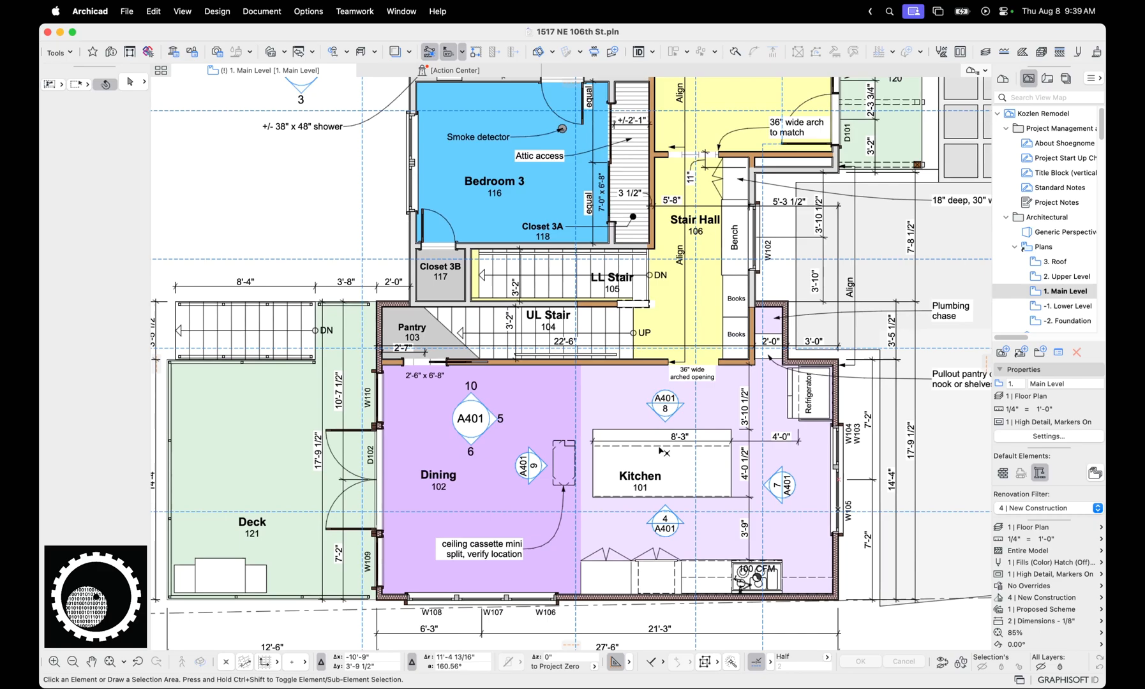
left_click(640, 485)
scroll(640, 485, "down", 1)
scroll(640, 485, "down", 1)
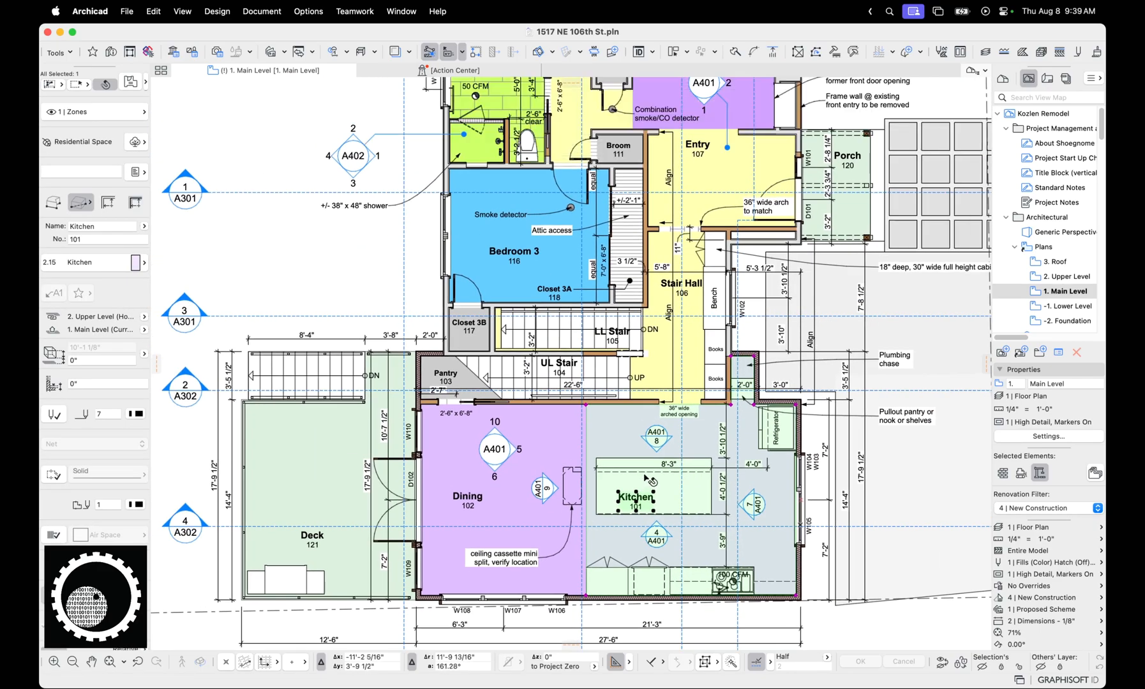
scroll(647, 479, "up", 2)
scroll(646, 453, "down", 5)
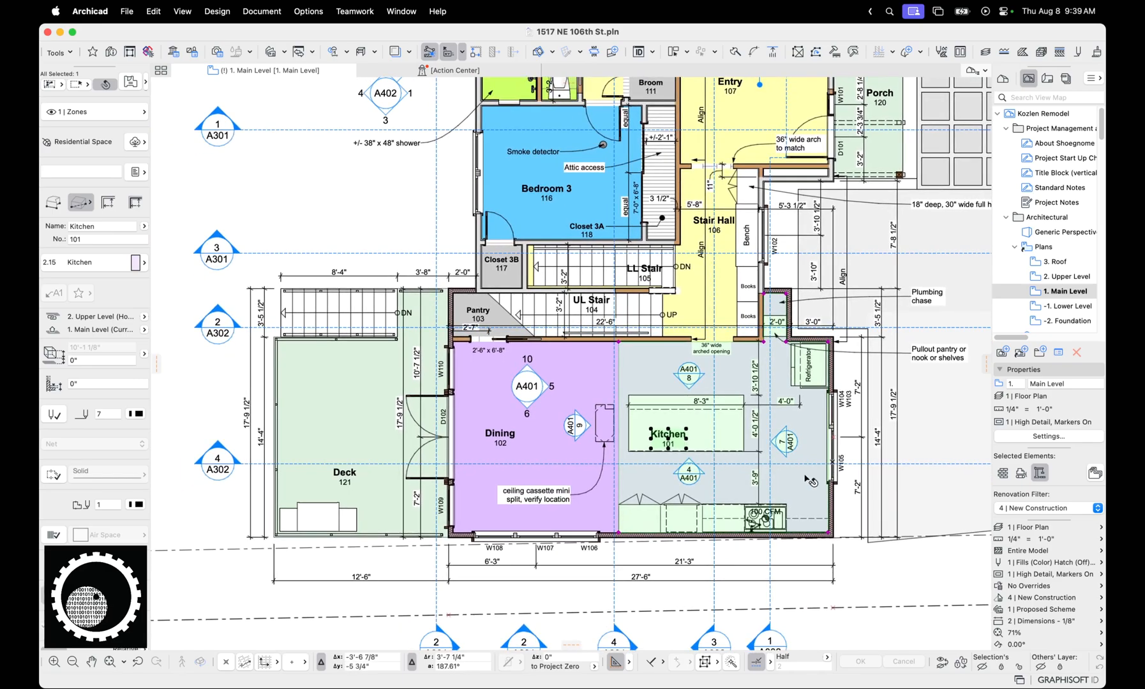
key("Escape")
double_click(1053, 291)
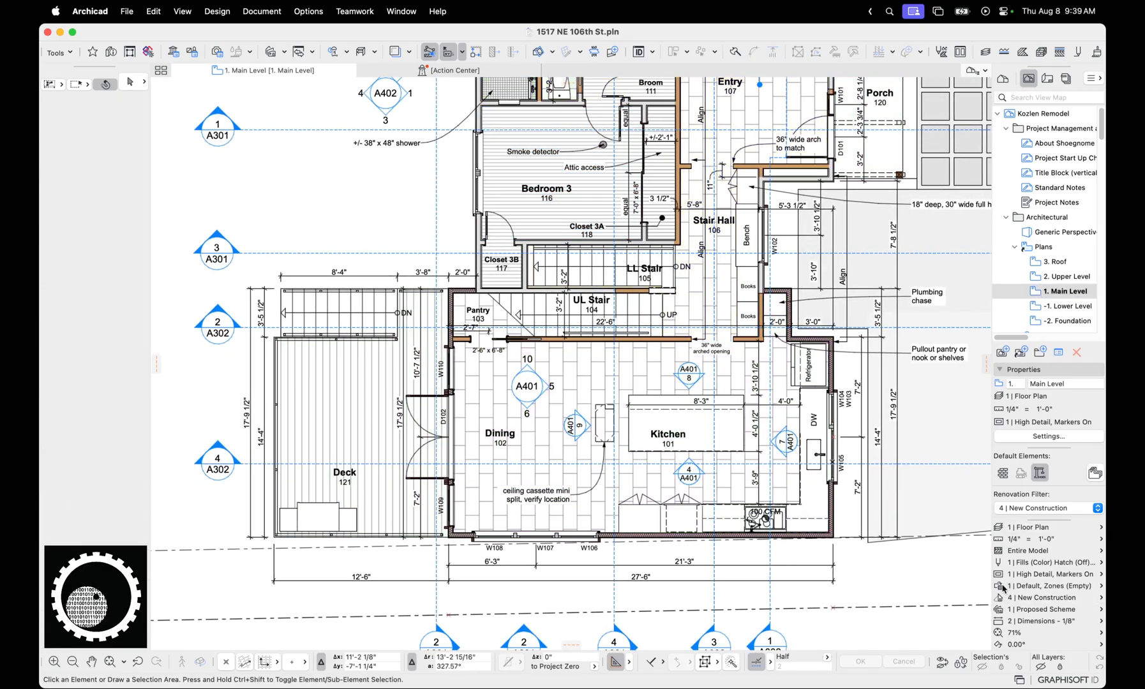
Examine the fill background pen in the 5 | Zone Fills - Empty override rule, and close the rule without changes
left_click(1002, 588)
left_click(813, 525)
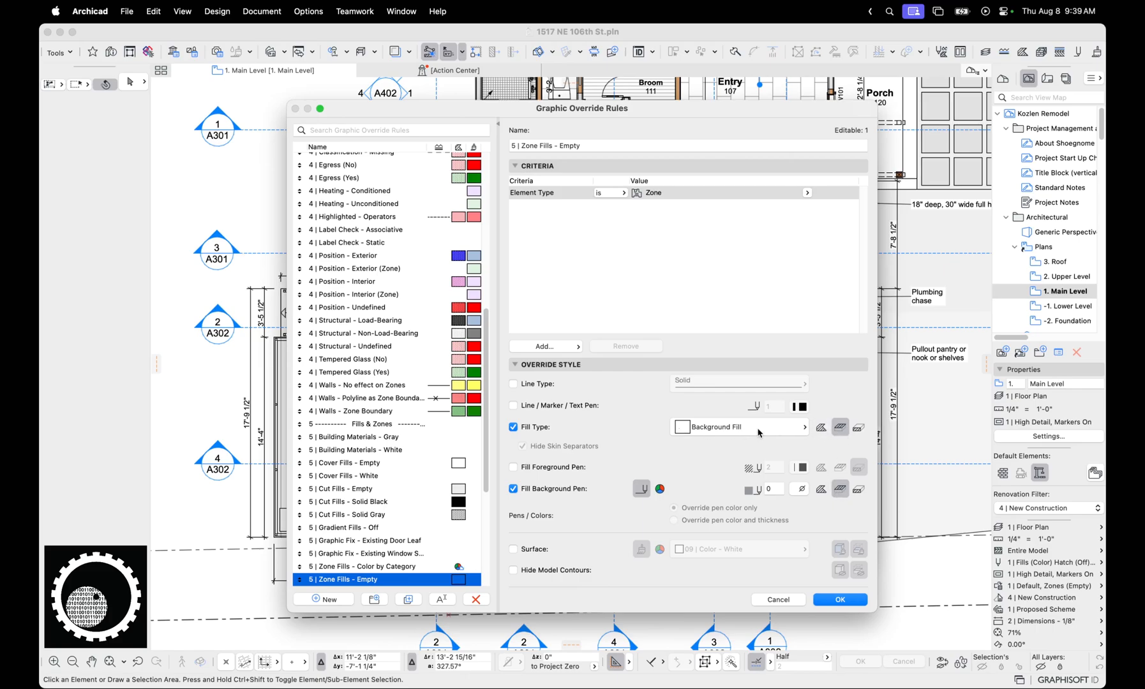
left_click(800, 489)
left_click(799, 497)
key("ctrl+a")
mouse_move(821, 408)
left_mouse_down()
mouse_move(824, 421)
mouse_move(835, 397)
mouse_move(874, 399)
left_mouse_up()
key("Escape")
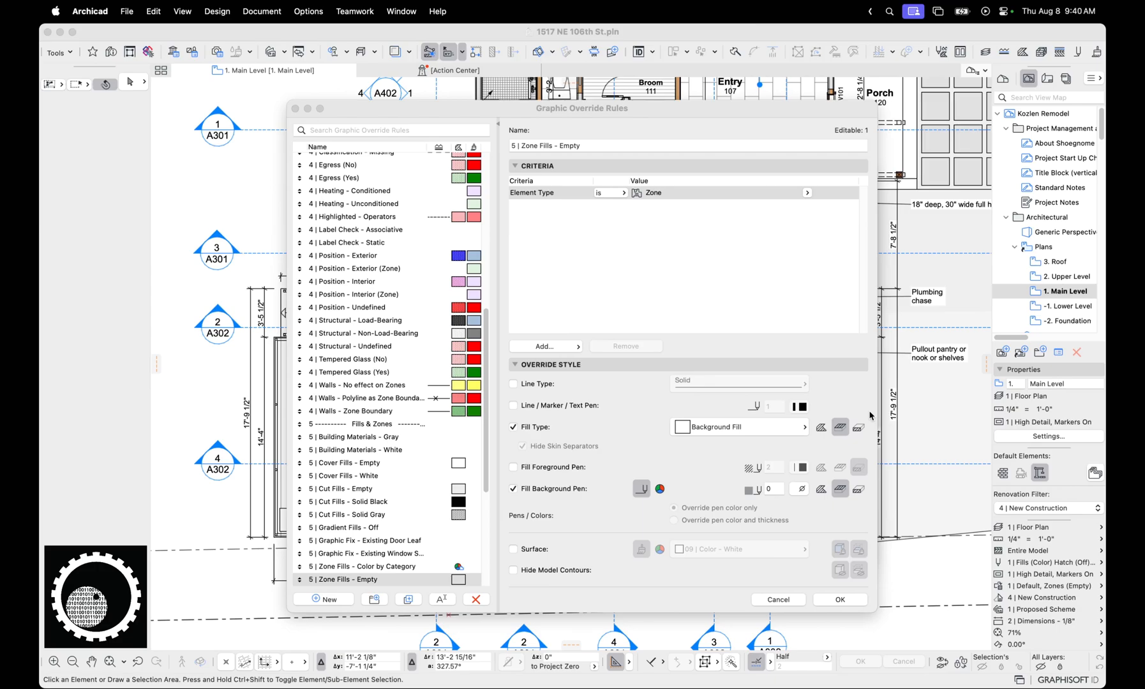
left_click(789, 596)
Open the 2 | Uniform - Furniture override rule and inspect its Element Type and Layer Name criteria
left_click(594, 261)
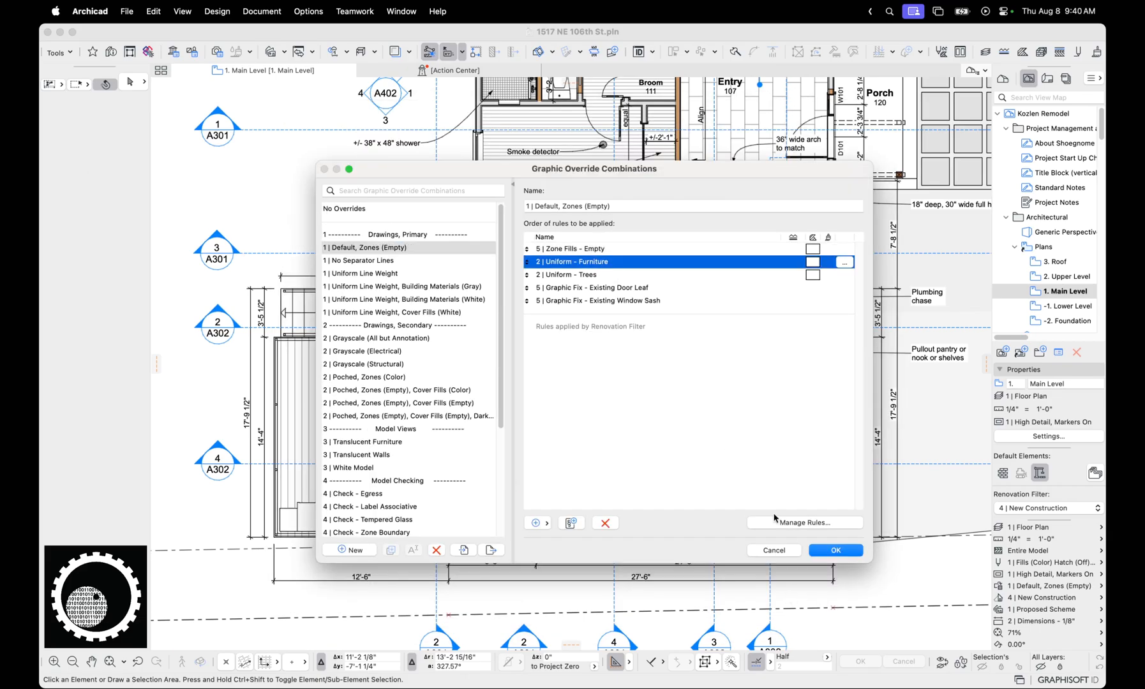
left_click(796, 523)
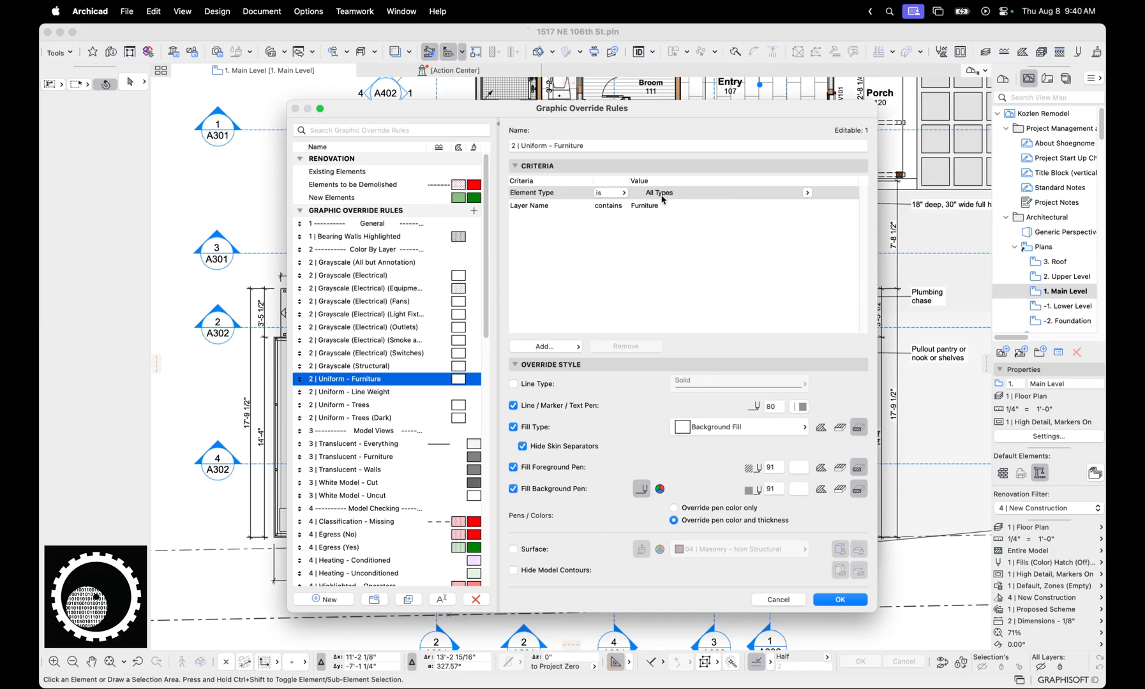
left_click(564, 199)
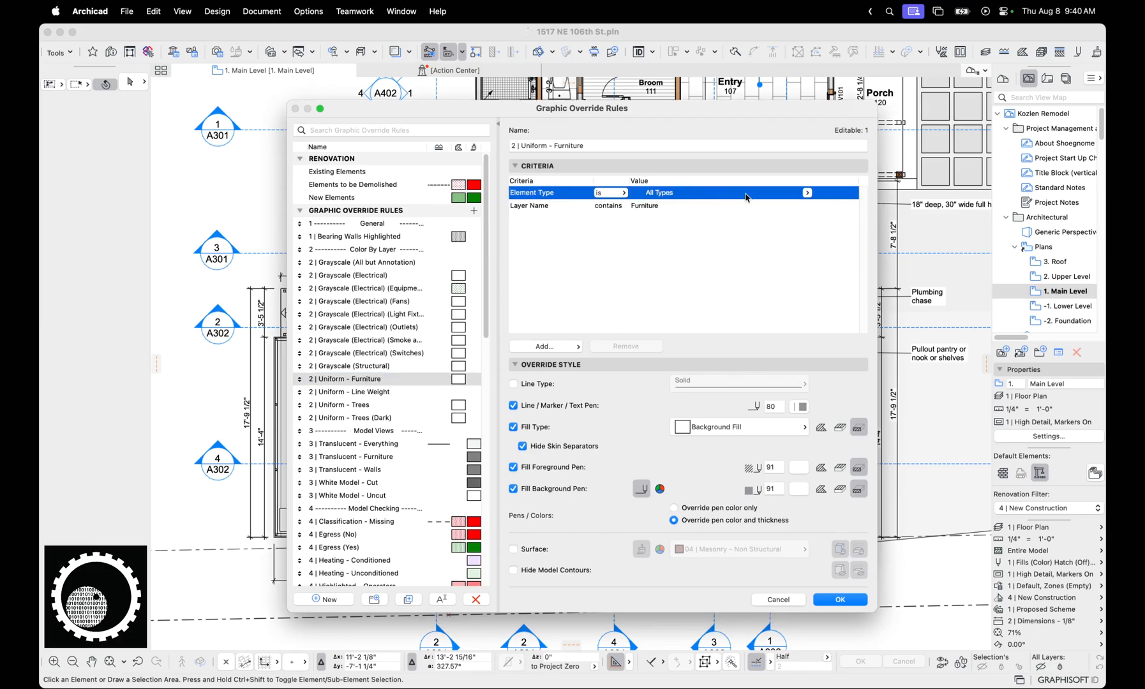
left_click(566, 207)
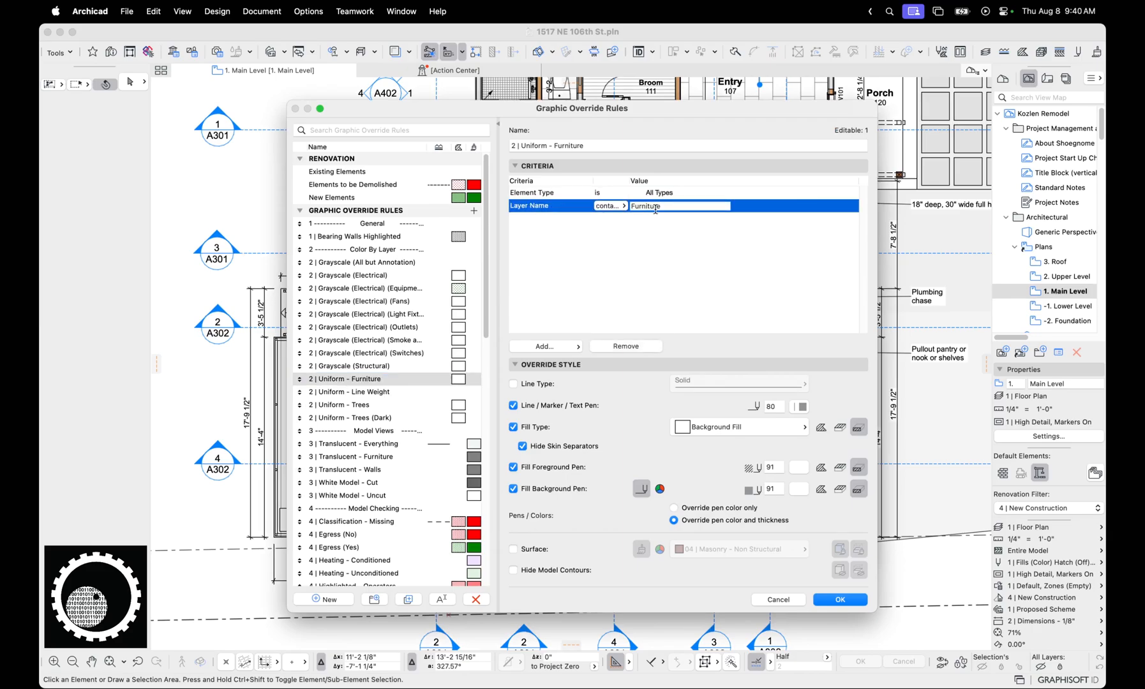
Examine the condition options and the Furniture text value of the Layer Name criterion, keeping the condition at contains
left_click(620, 206)
left_click(664, 209)
left_click(623, 206)
left_click(652, 228)
left_click(666, 209)
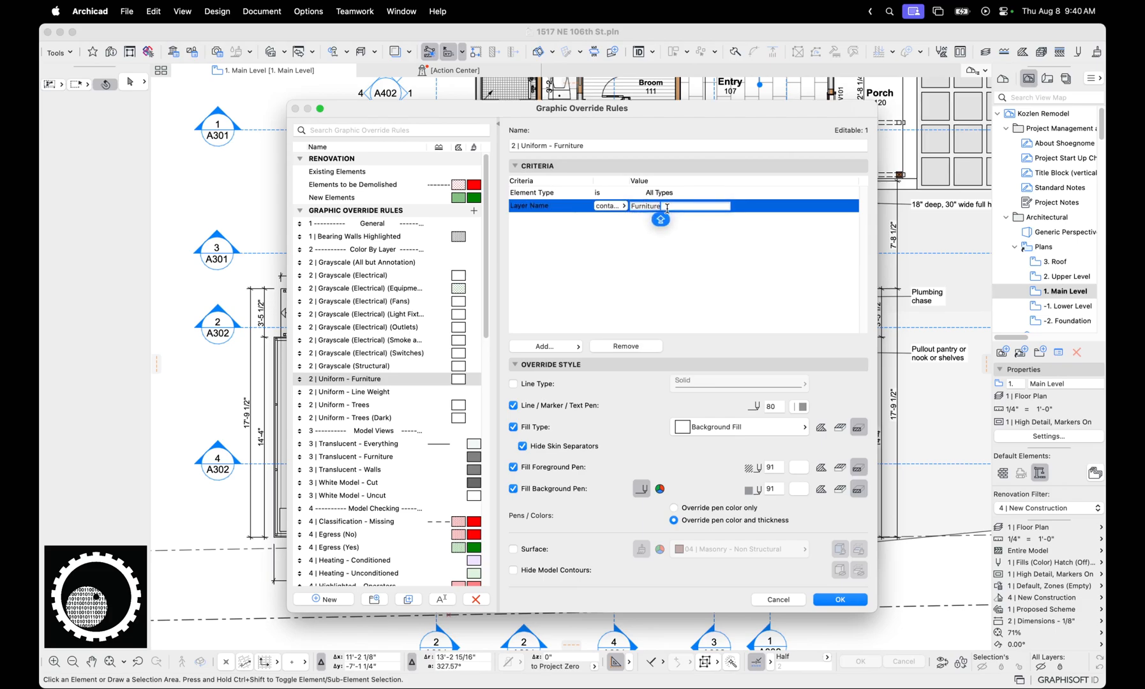
left_click(697, 247)
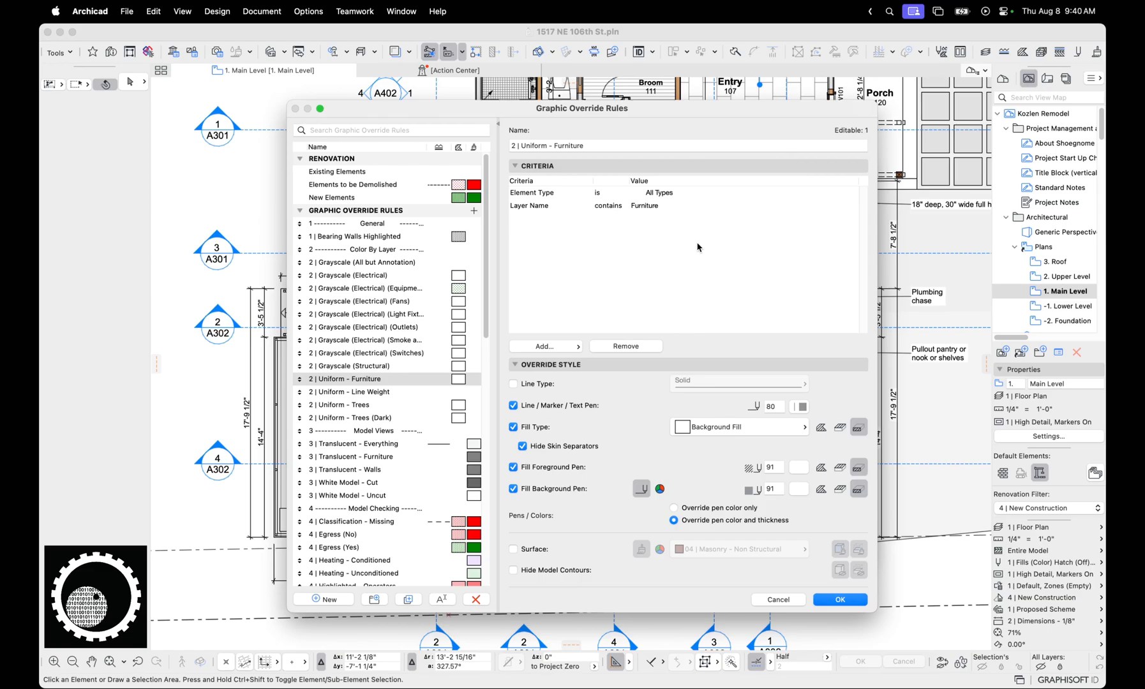
left_click(649, 204)
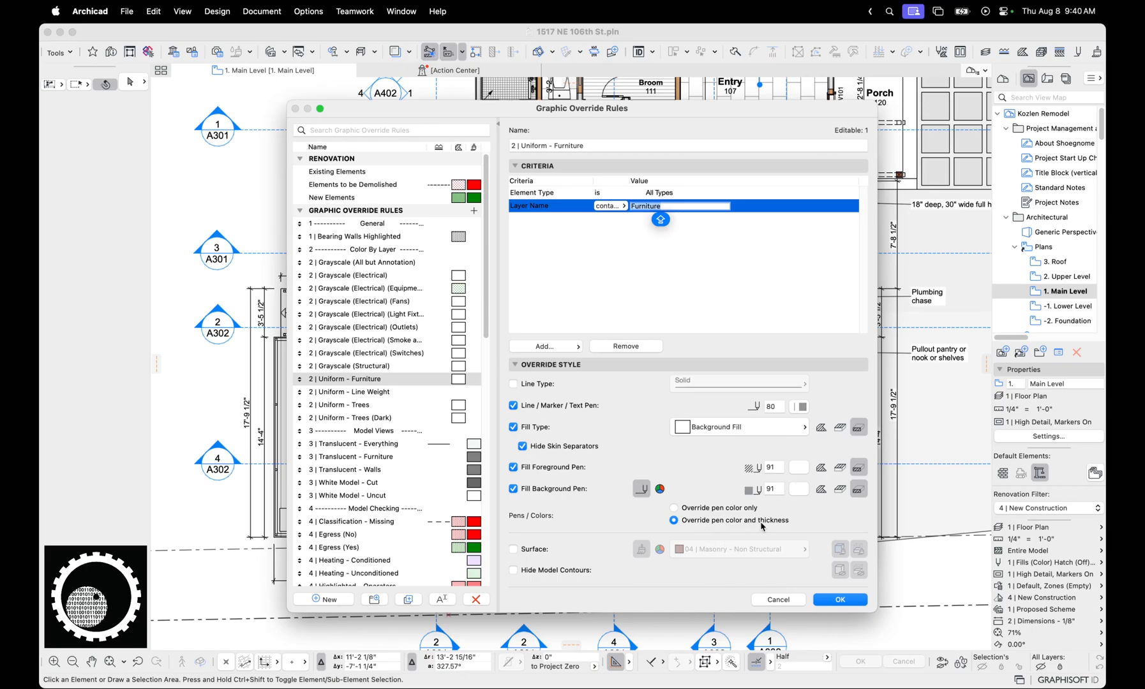
Close the graphic override rule and combination settings without changes and open the Electrical Plans view 1. Main Level
left_click(777, 600)
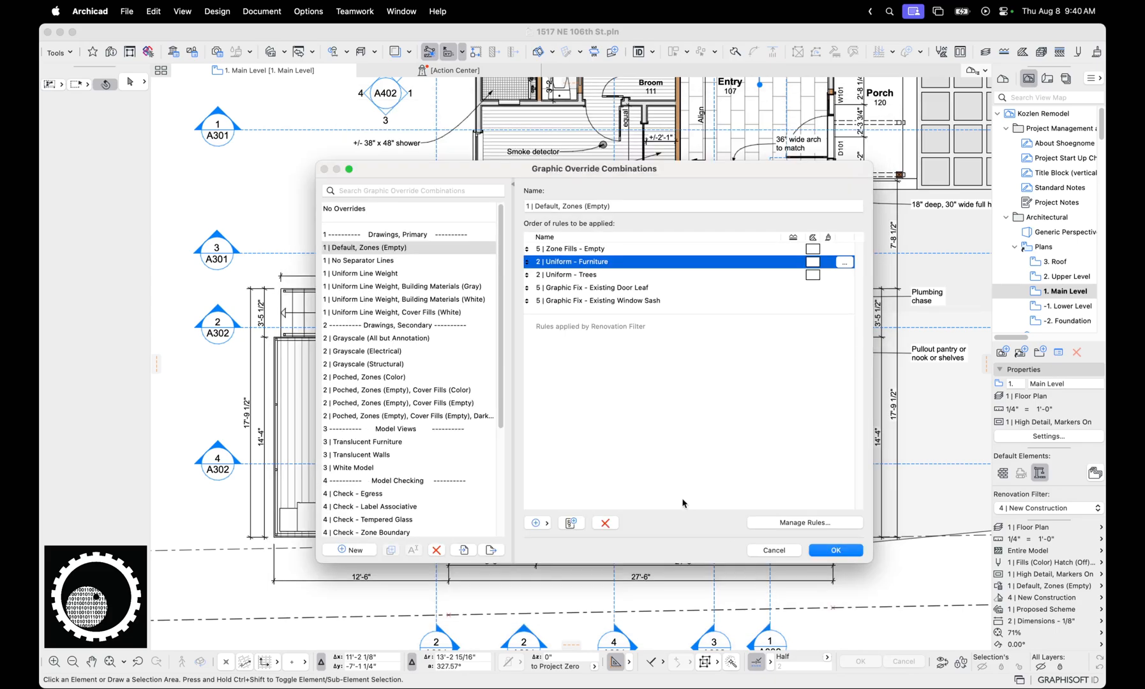
left_click(766, 553)
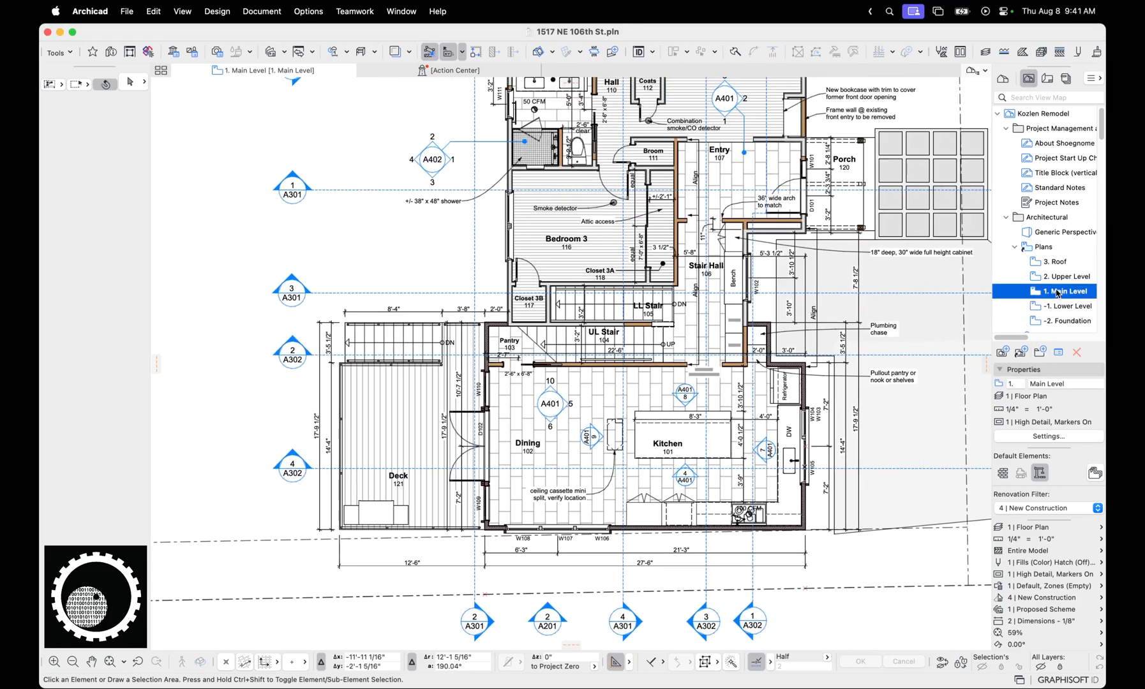
scroll(1059, 297, "down", 3)
scroll(1059, 297, "down", 10)
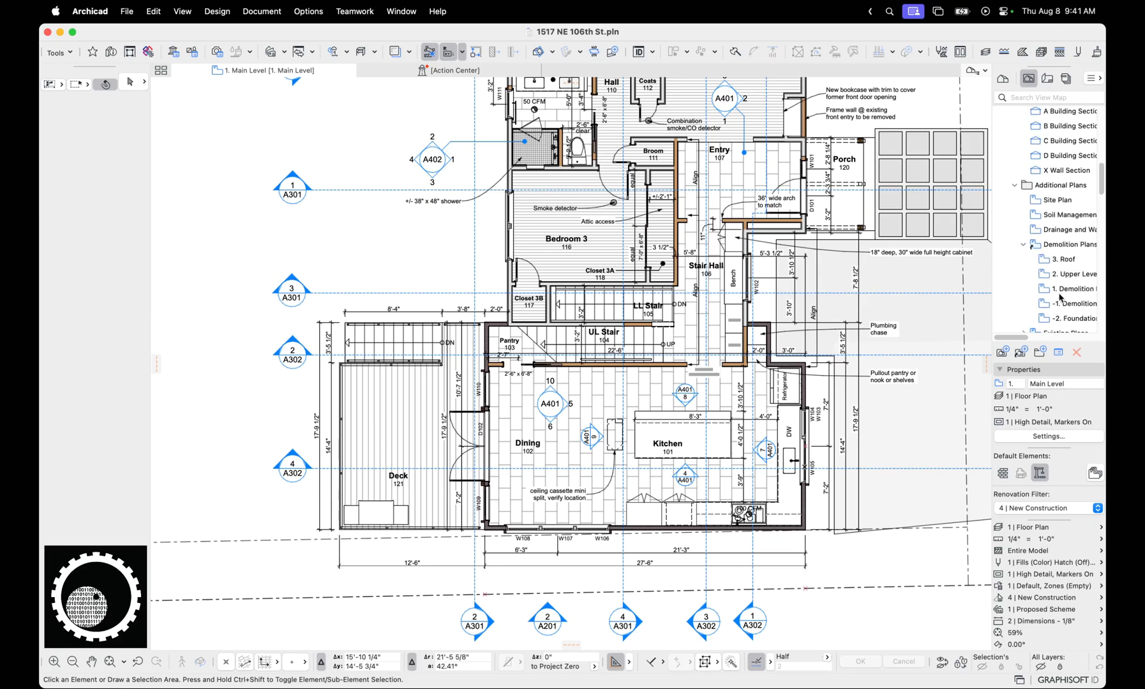
scroll(1074, 199, "up", 10)
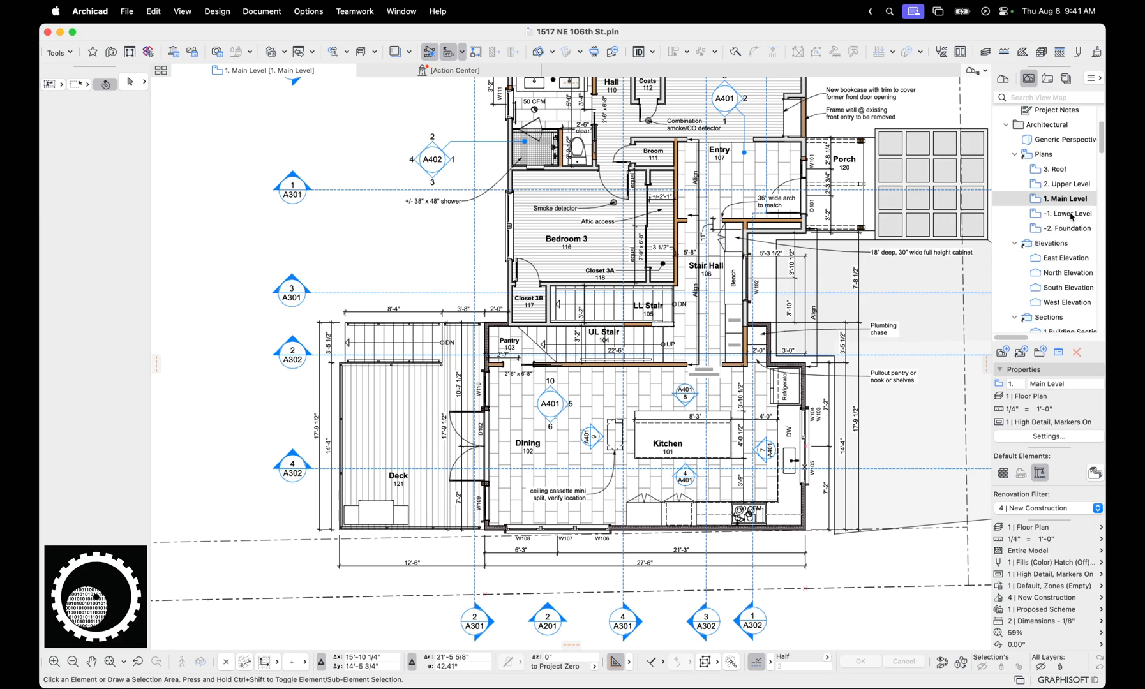
scroll(1075, 281, "down", 12)
scroll(1074, 284, "down", 11)
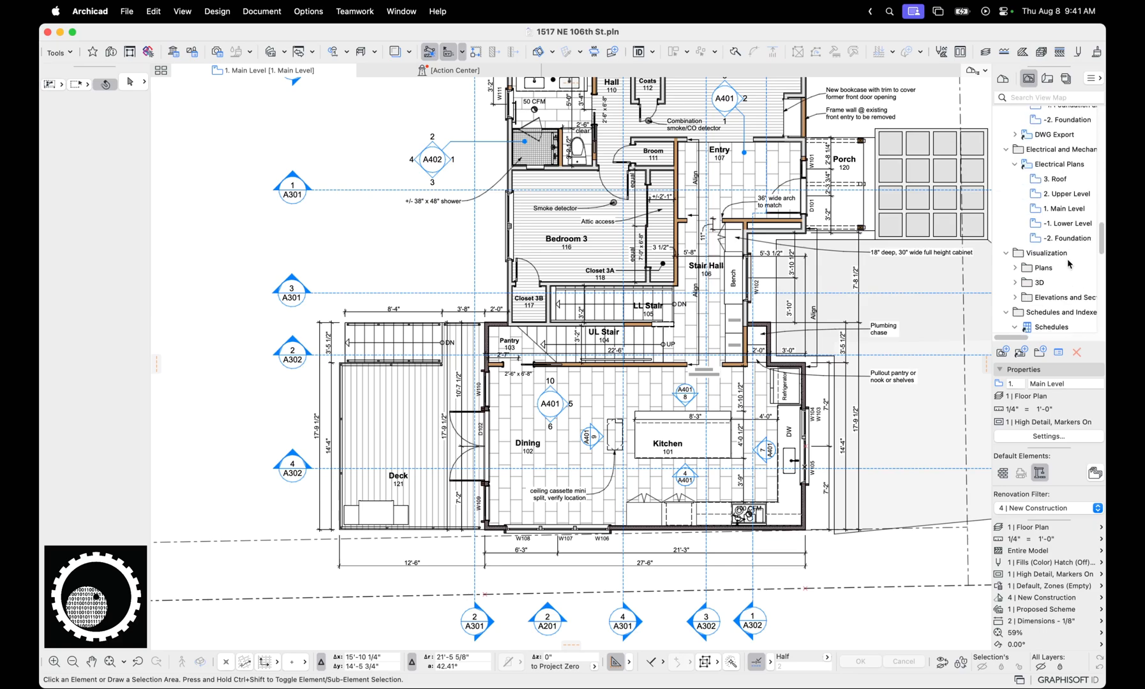
left_click(1059, 208)
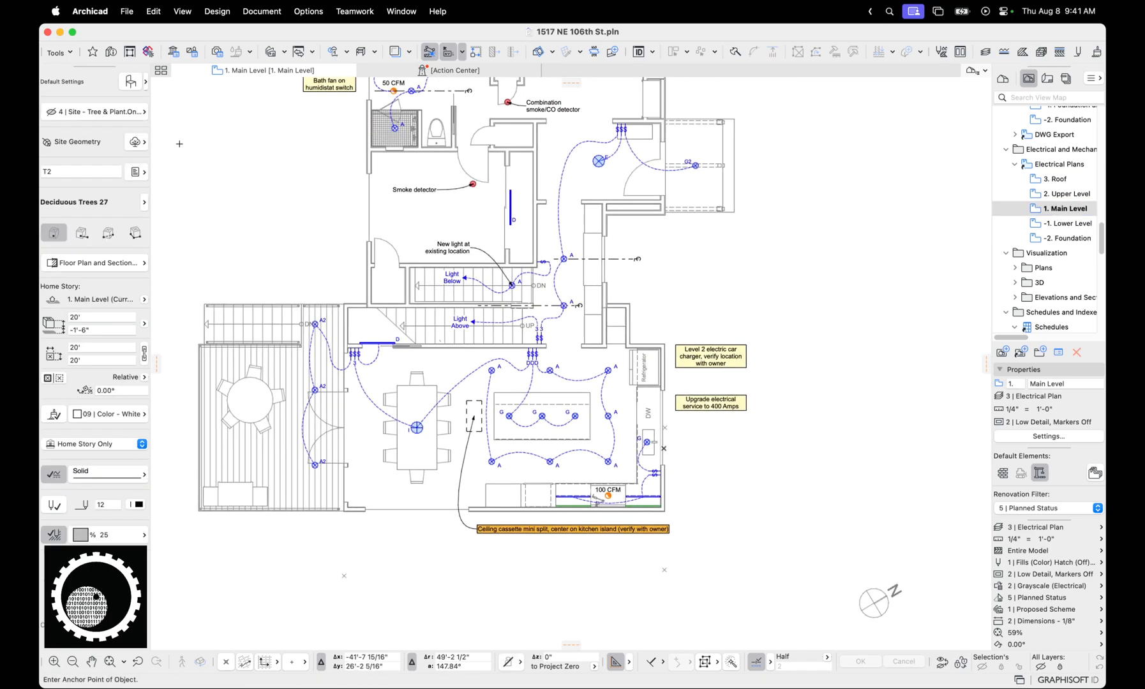
Open the default settings of the Object tool
left_click(145, 82)
left_click(130, 81)
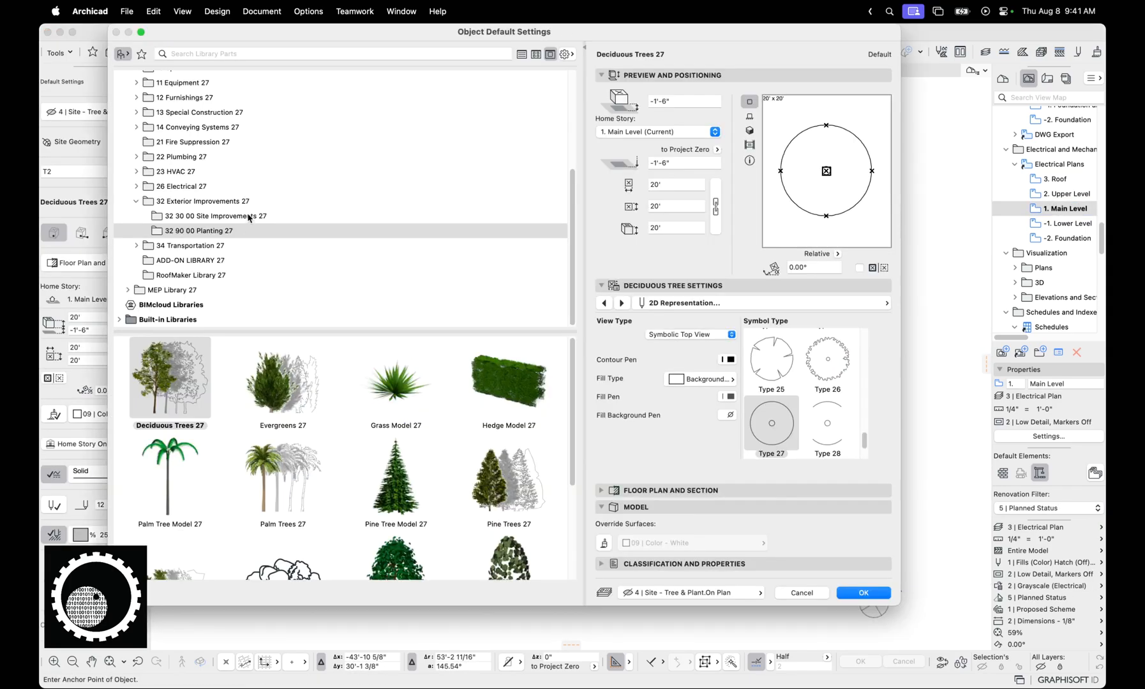
Browse the transportation and special construction library folders and try Pool 27 as the default object
left_click(205, 246)
double_click(250, 379)
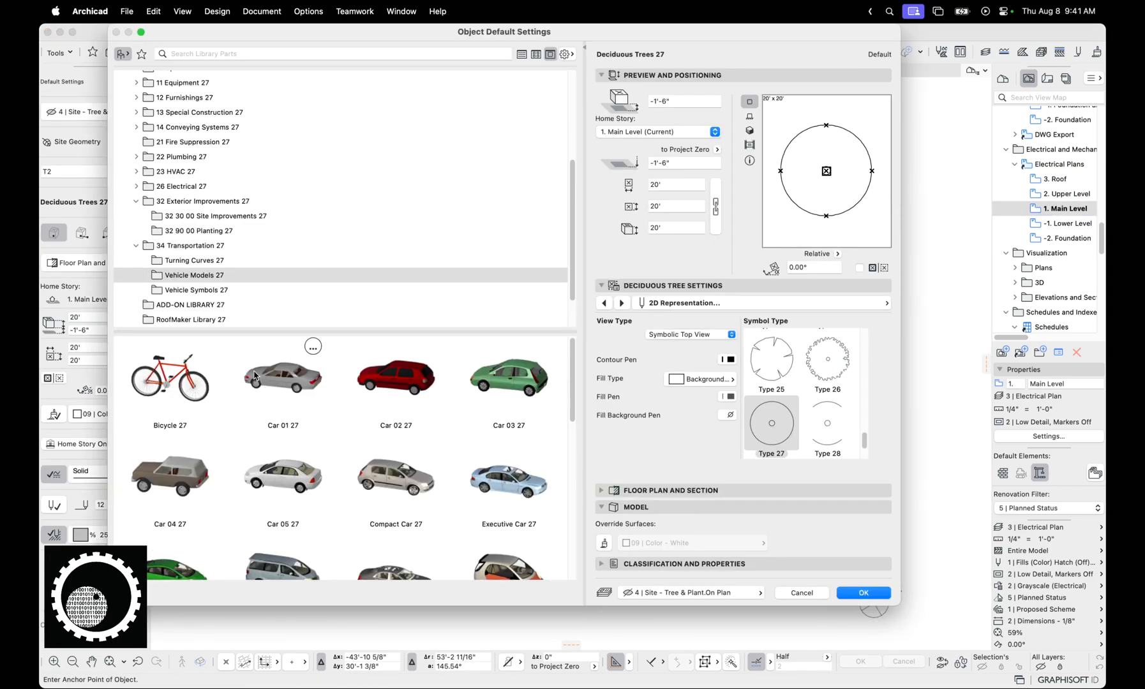
left_click(195, 112)
left_click(426, 369)
double_click(426, 369)
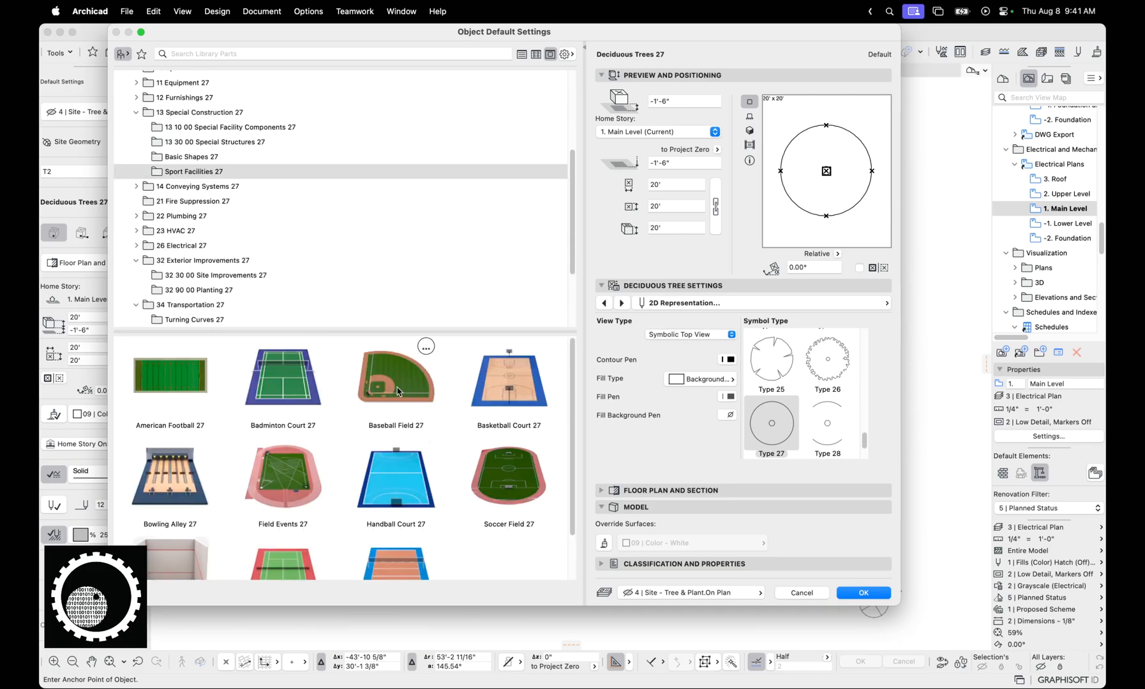
left_click(195, 112)
left_click(196, 127)
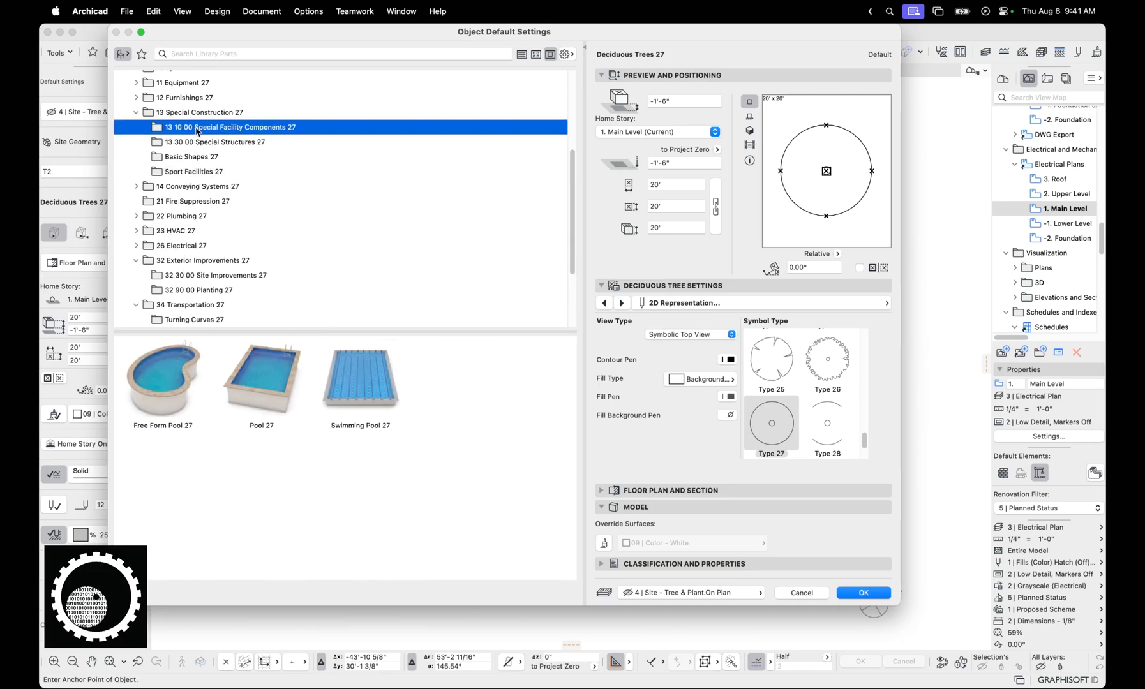
left_click(277, 371)
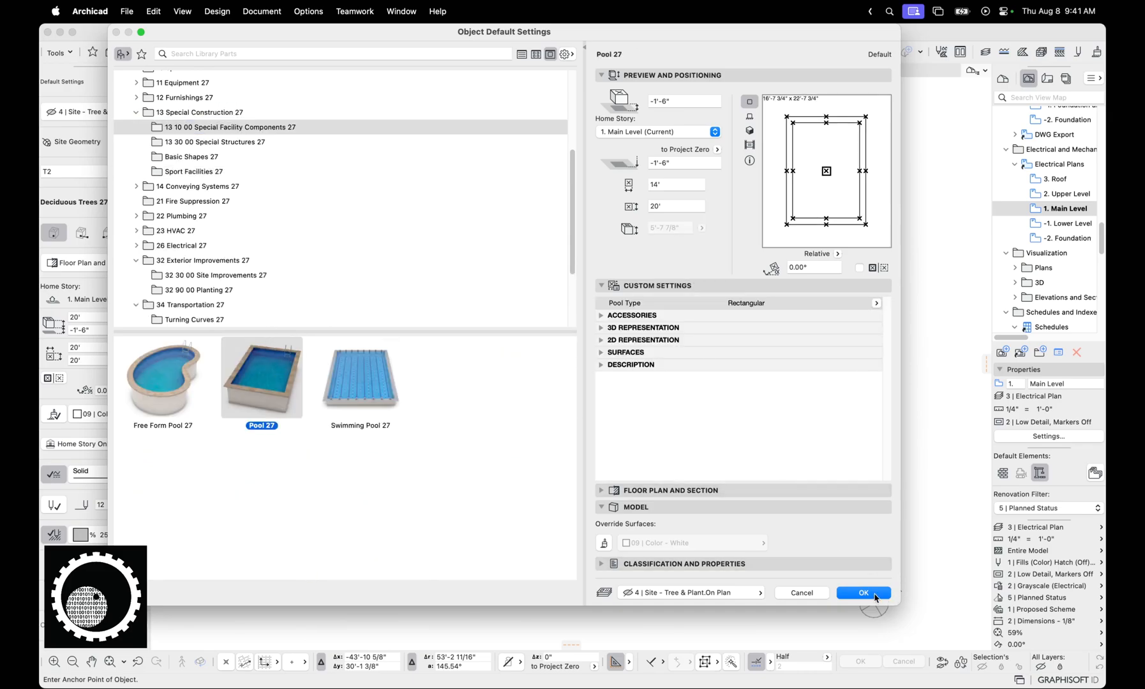
Make Coffee Maker 27 from 11 33 00 Residential Equipment 27 the default object, using its second style
left_click(186, 83)
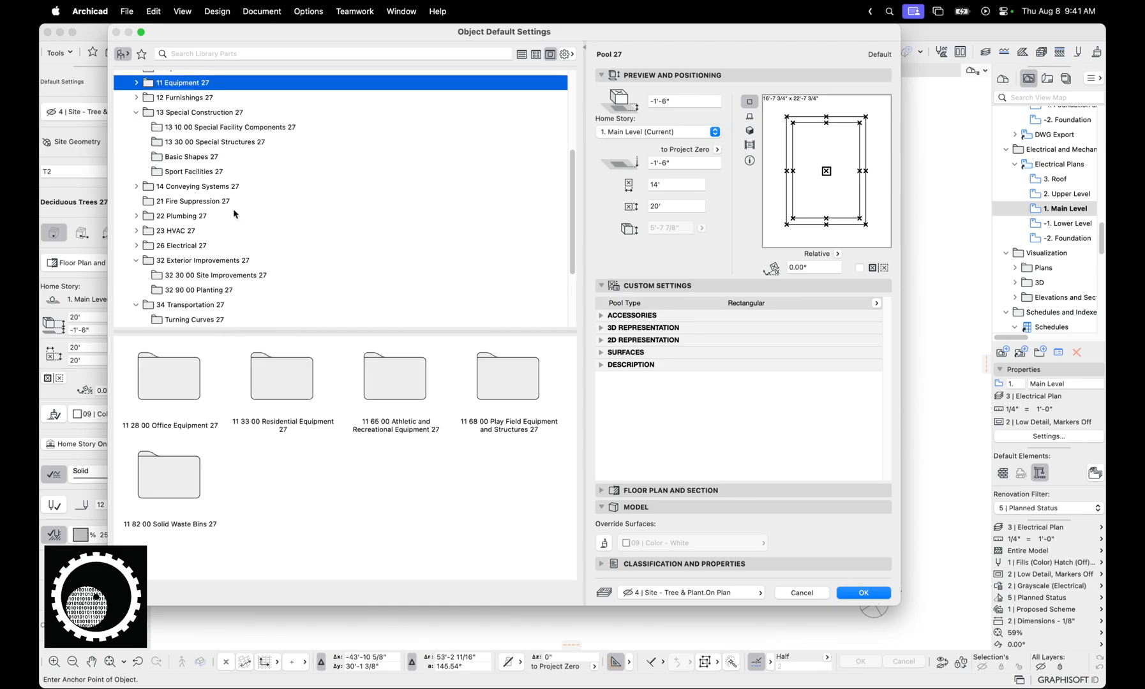
double_click(292, 398)
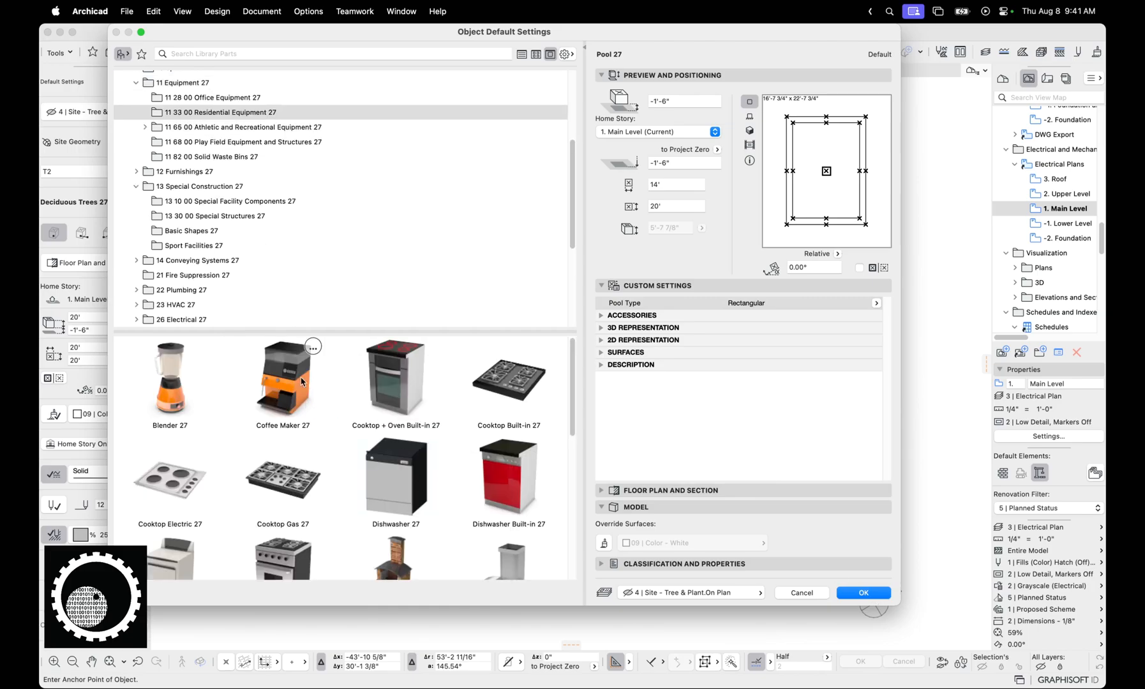
left_click(297, 378)
left_click(684, 347)
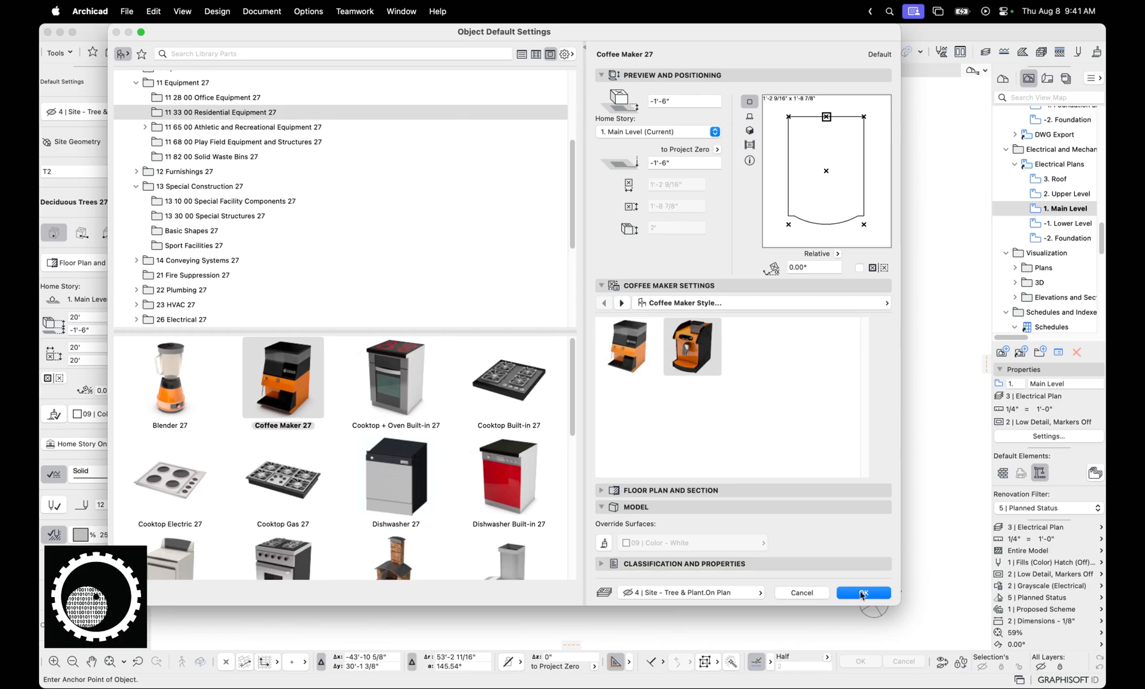
left_click(863, 593)
Set the object's layer to Archicad Layer and place the coffee maker in the empty area beside the electrical plan
left_click(136, 118)
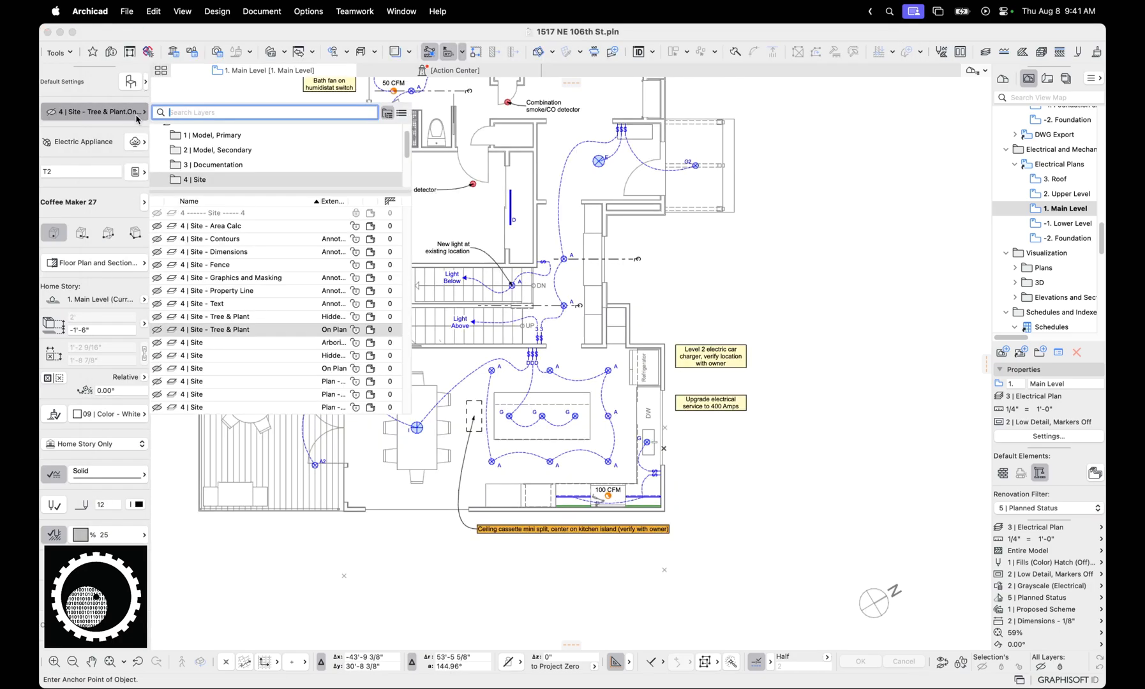
type("arch")
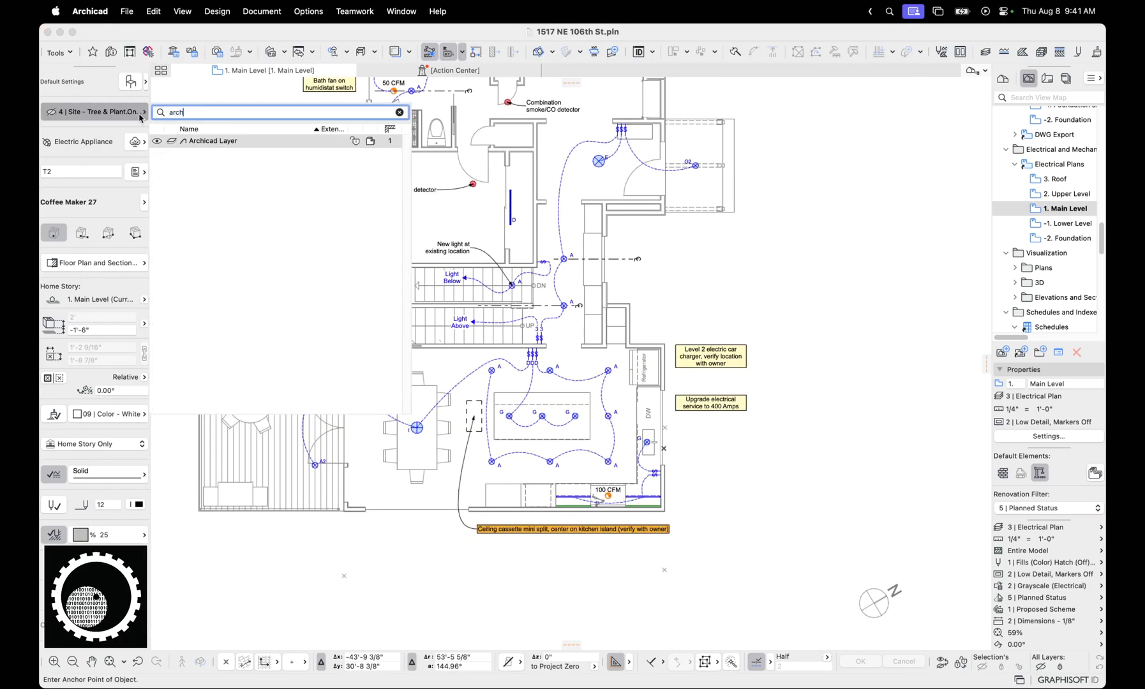
left_click(210, 141)
scroll(625, 280, "right", 5)
scroll(693, 288, "up", 10)
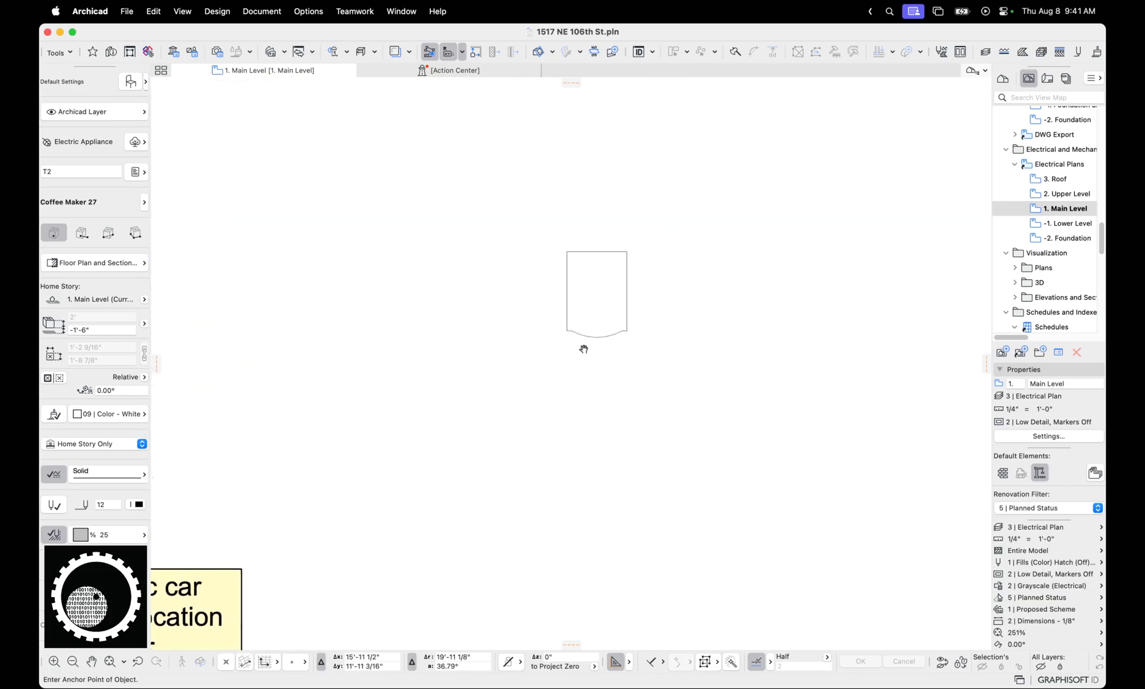
Set the placed coffee maker's Contour Pen to the orange pen 112
left_click(468, 330)
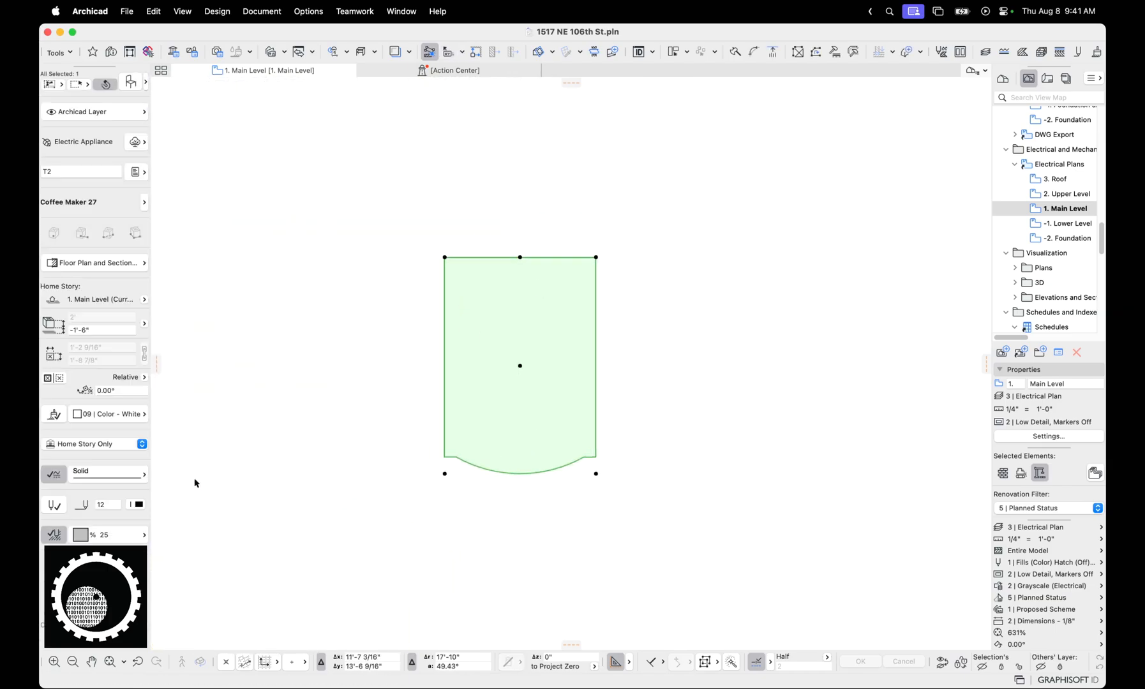
key("super+t")
scroll(840, 371, "down", 2)
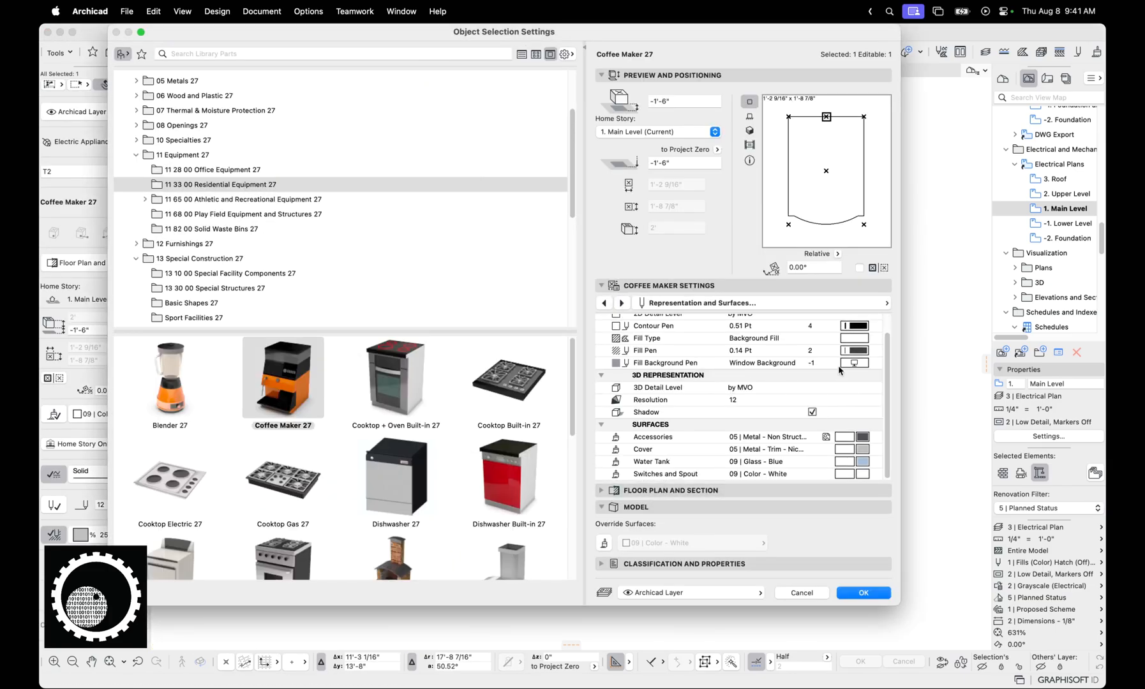
left_click(854, 352)
left_click(855, 325)
left_click(856, 325)
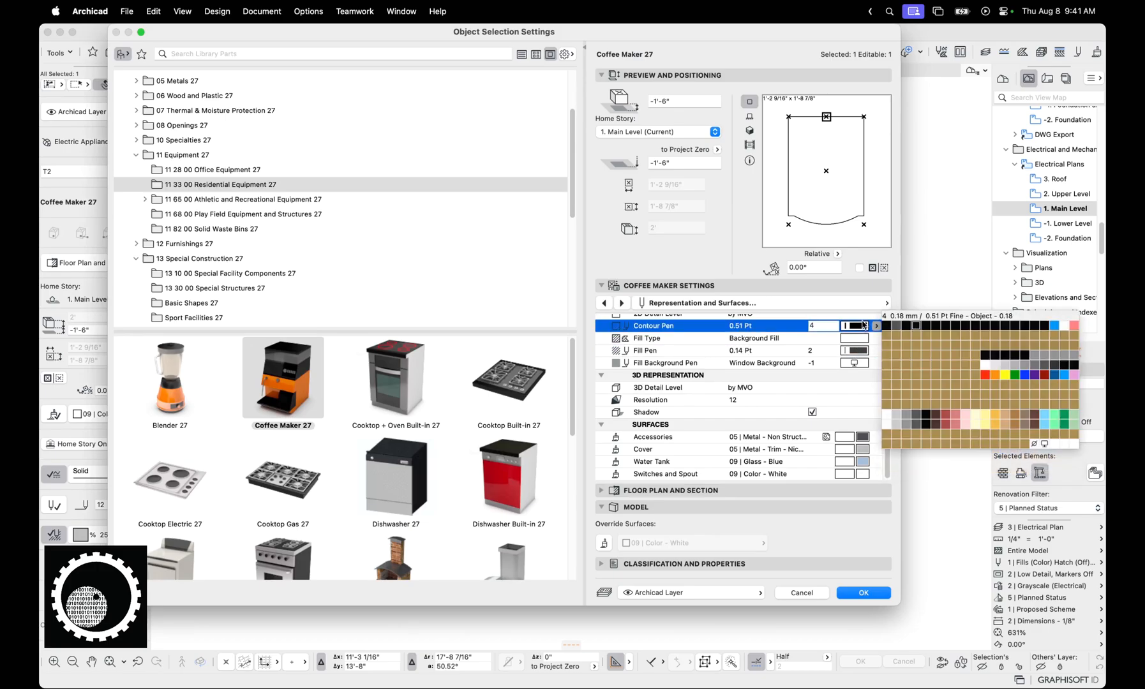
left_click(1002, 365)
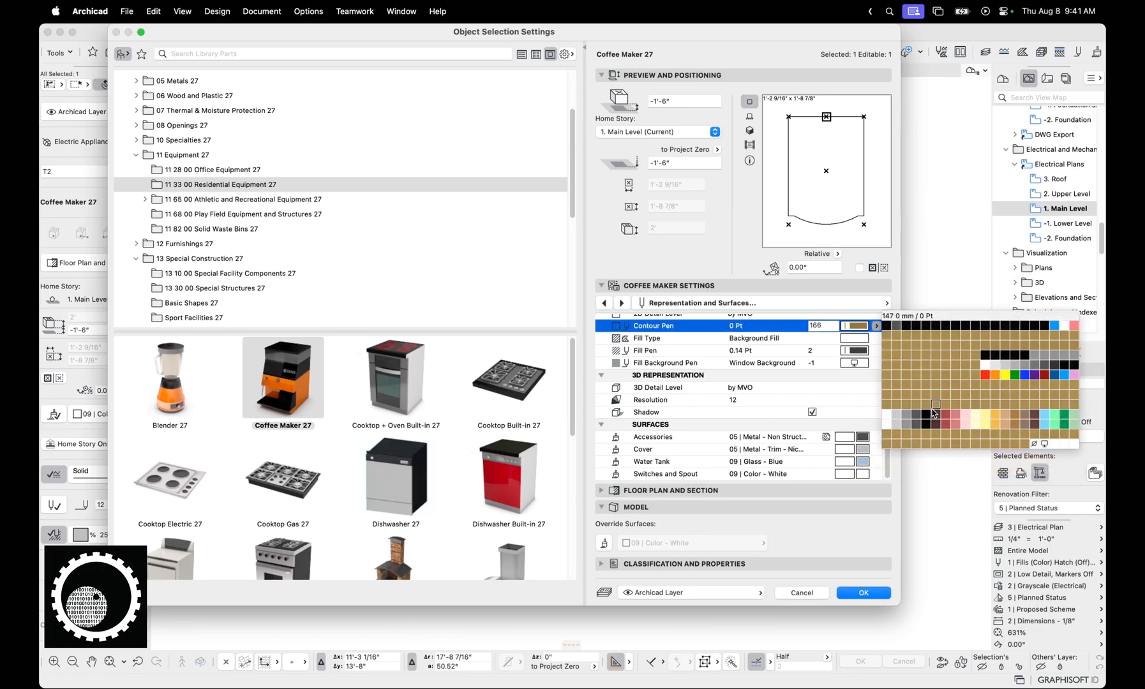
left_click(917, 326)
left_click(876, 326)
left_click(954, 383)
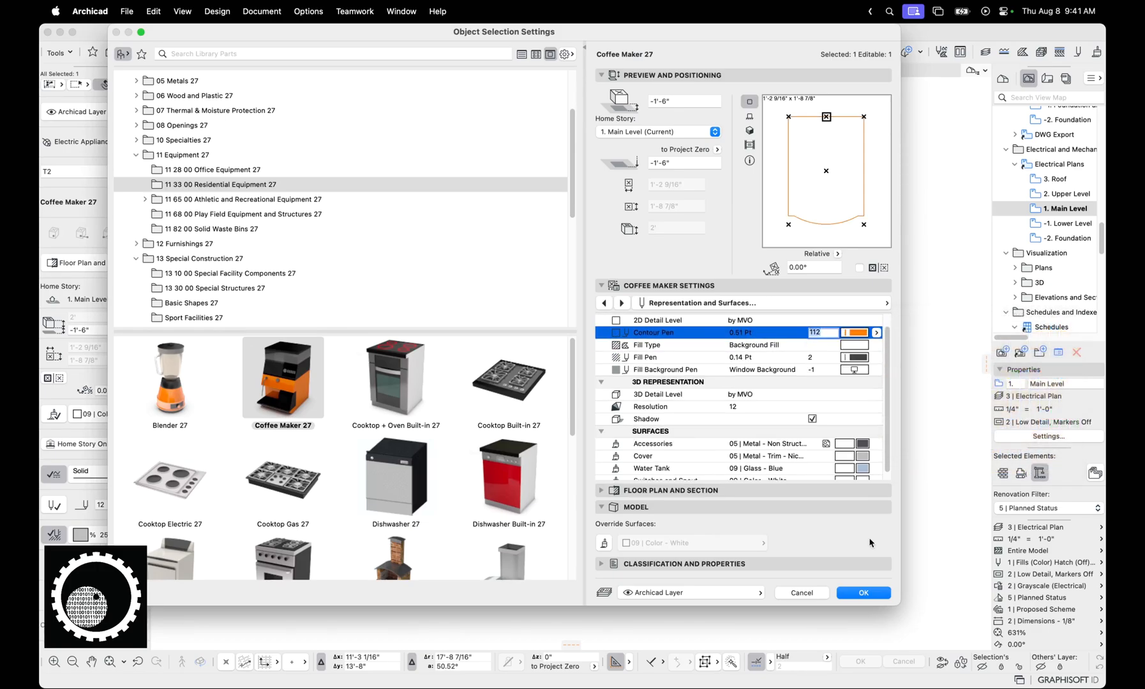
left_click(863, 593)
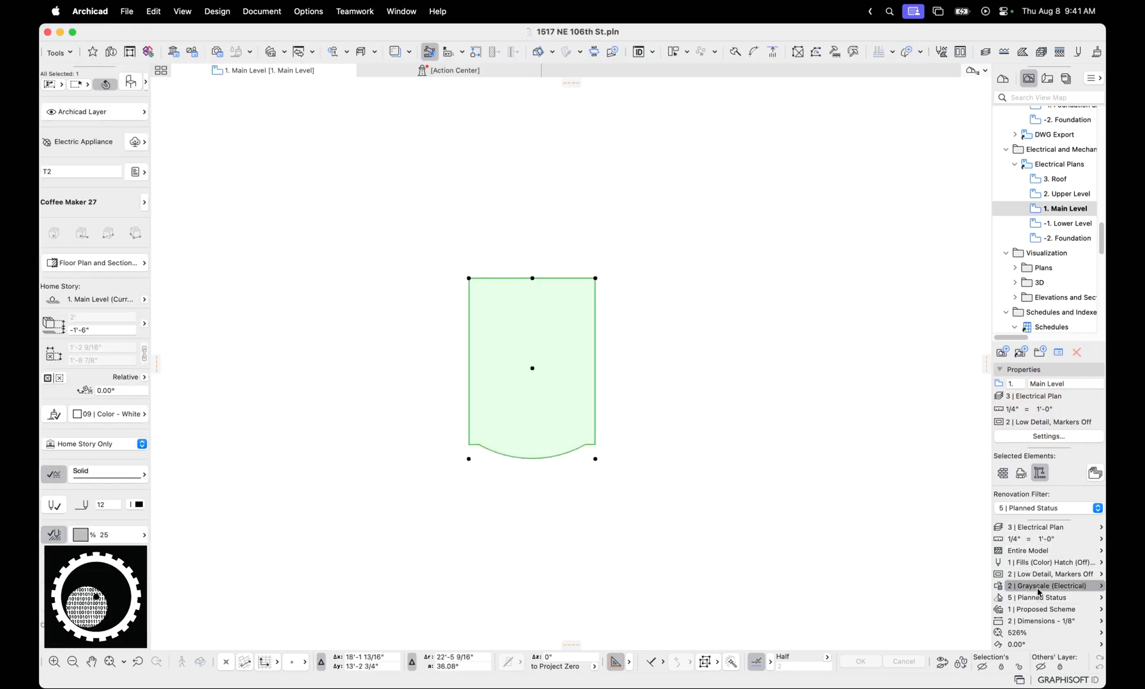
Preview the deselected coffee maker with graphic overrides set to No Overrides
left_click(947, 125)
left_click(610, 350)
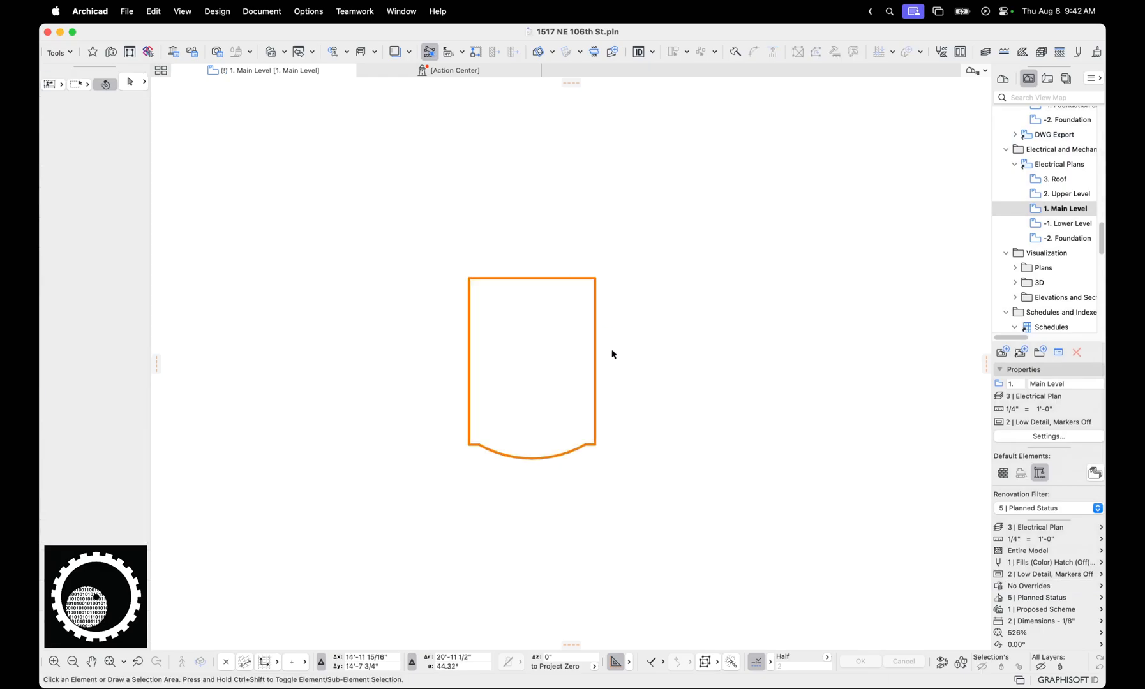
scroll(579, 381, "up", 2)
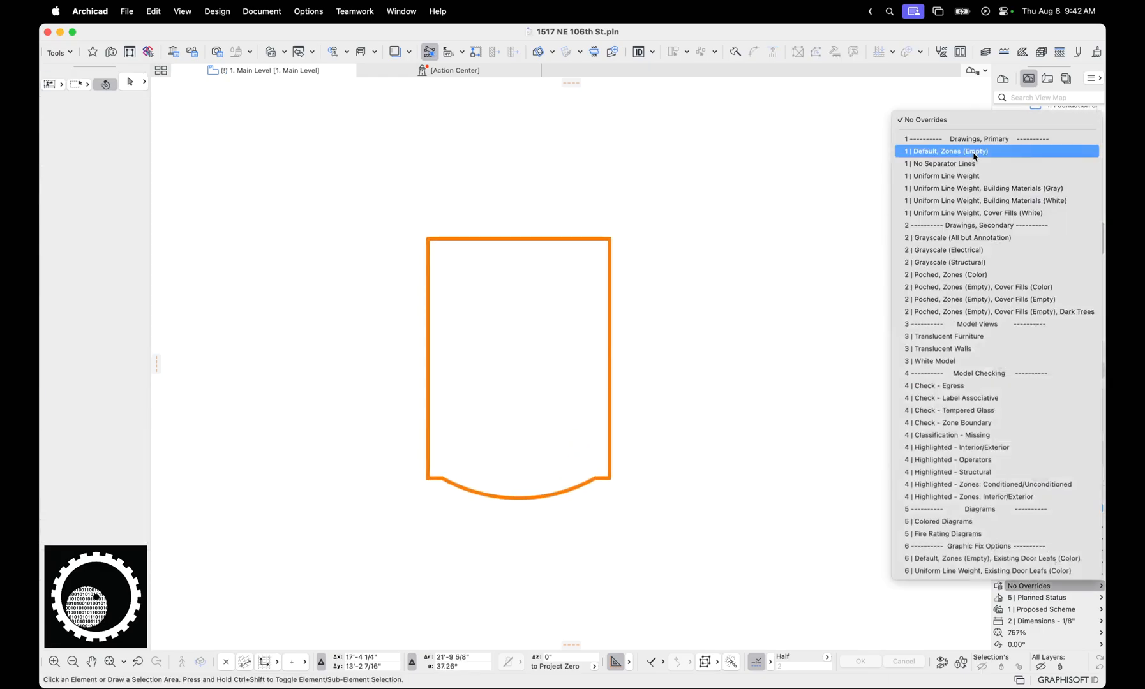
Apply the 1 | Default, Zones (Empty) graphic override combination to the electrical plan
left_click(974, 149)
scroll(592, 385, "down", 2)
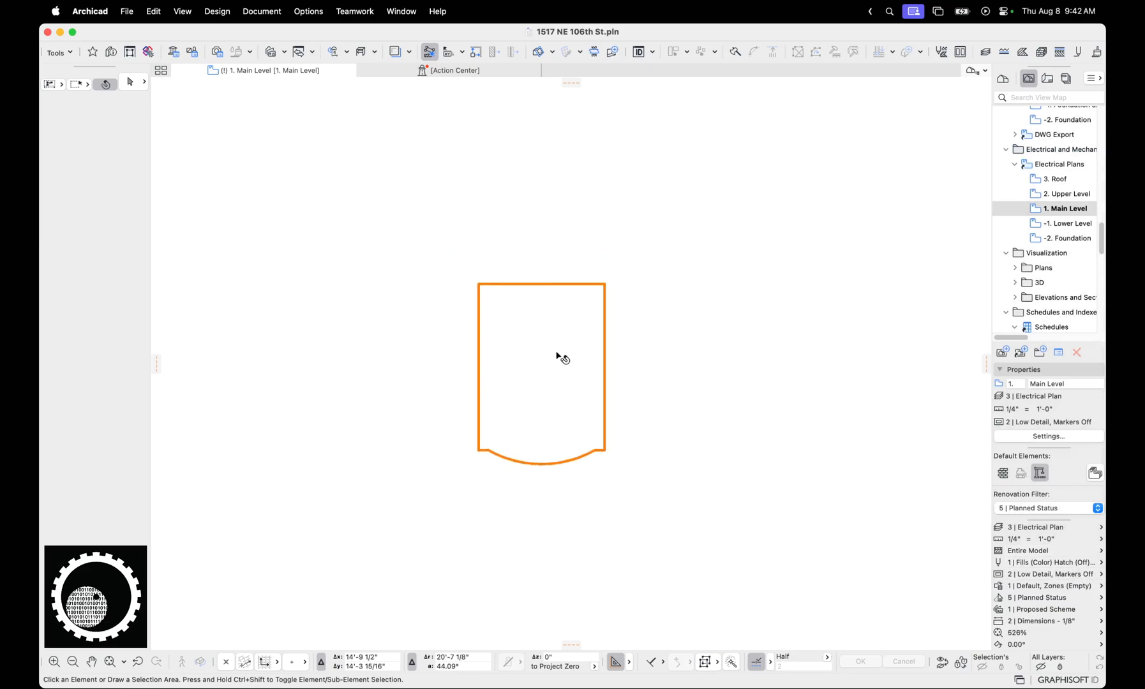
left_click(555, 348)
left_click(432, 305)
Move the coffee maker to the 2 | Furniture layer and deselect it to inspect its contour
left_click(571, 347)
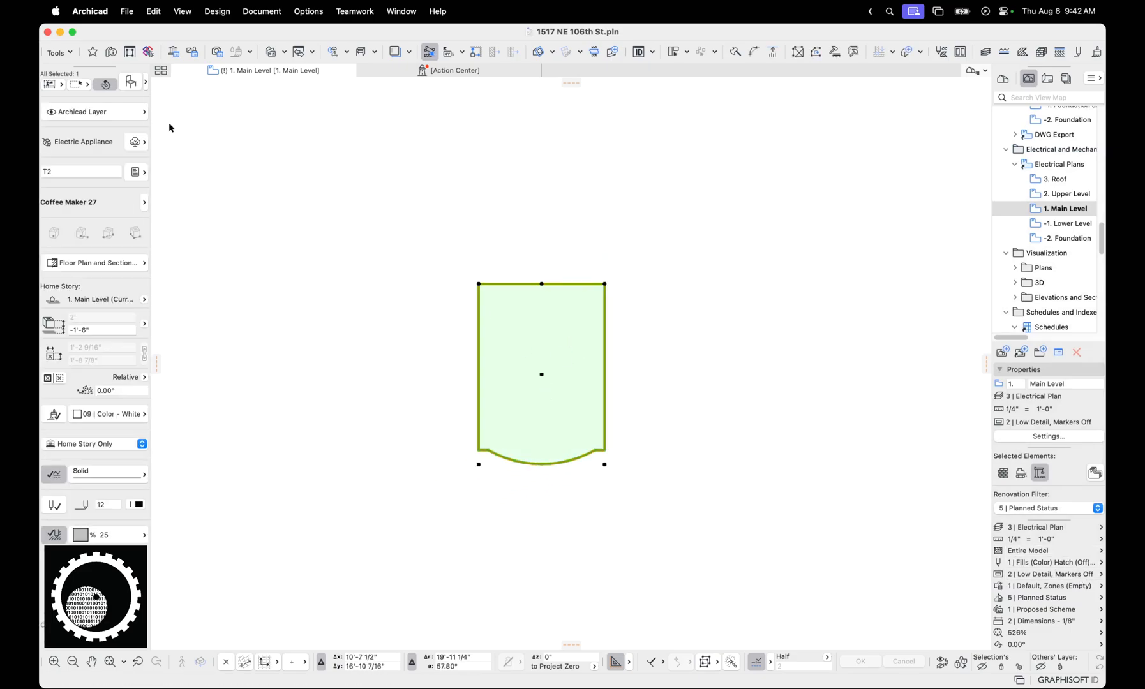
left_click(116, 111)
type("fu")
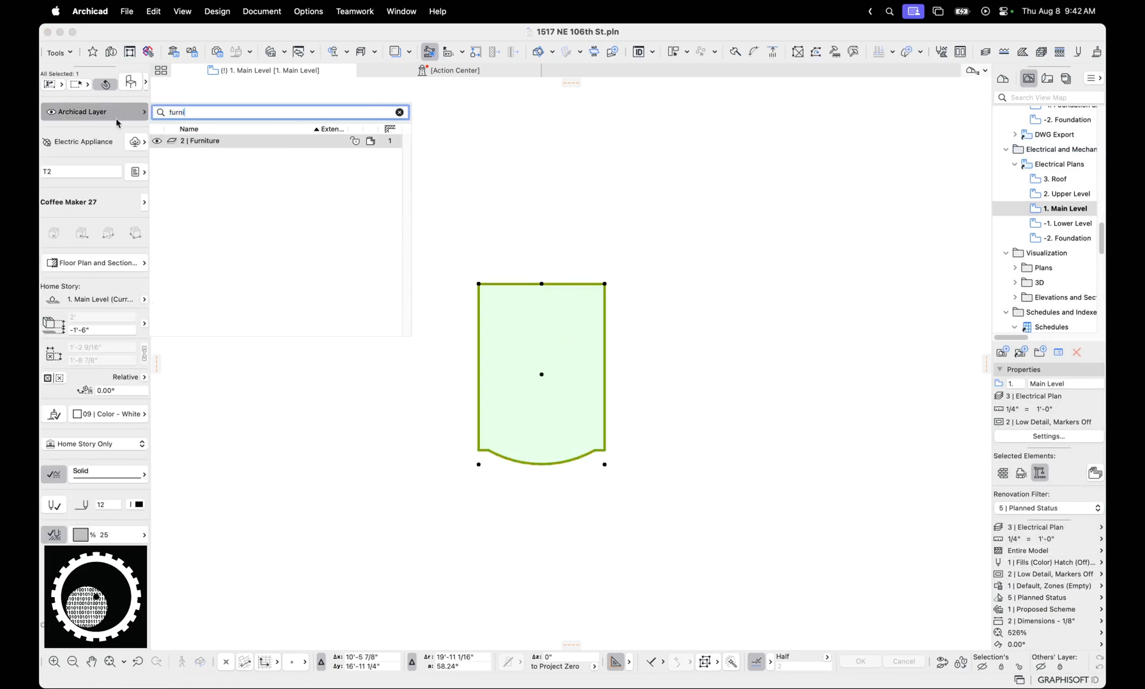
type("rni")
left_click(225, 140)
left_click(530, 396)
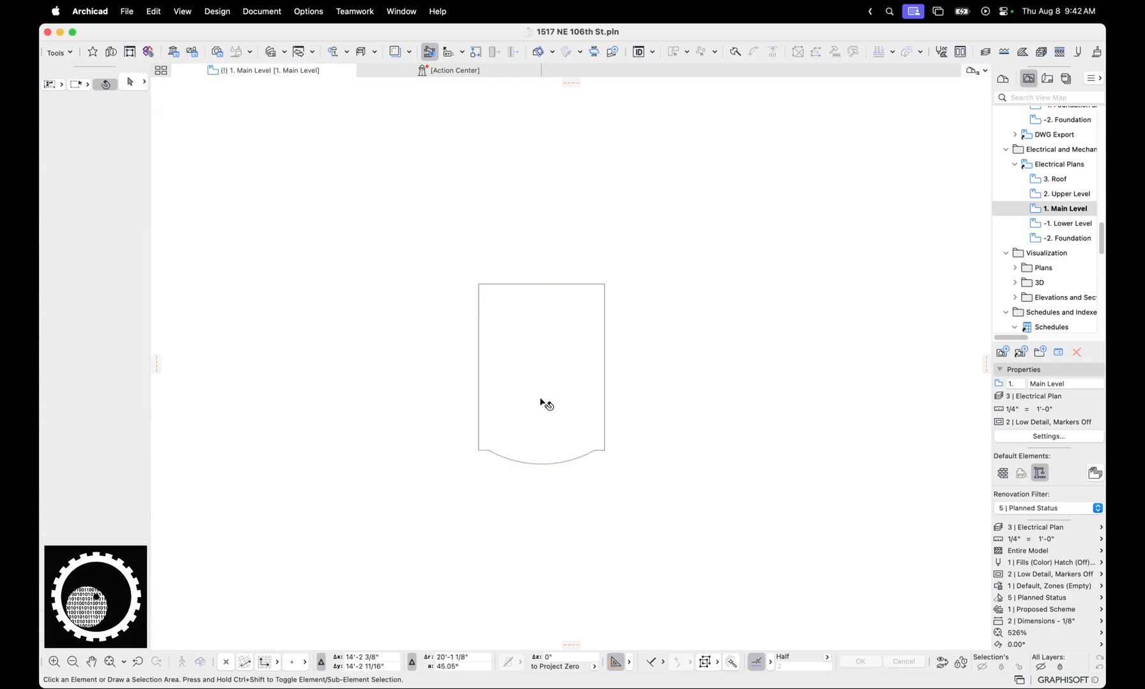
Check which layer the coffee maker is assigned to, leaving it as is
left_click(541, 402)
left_click(96, 111)
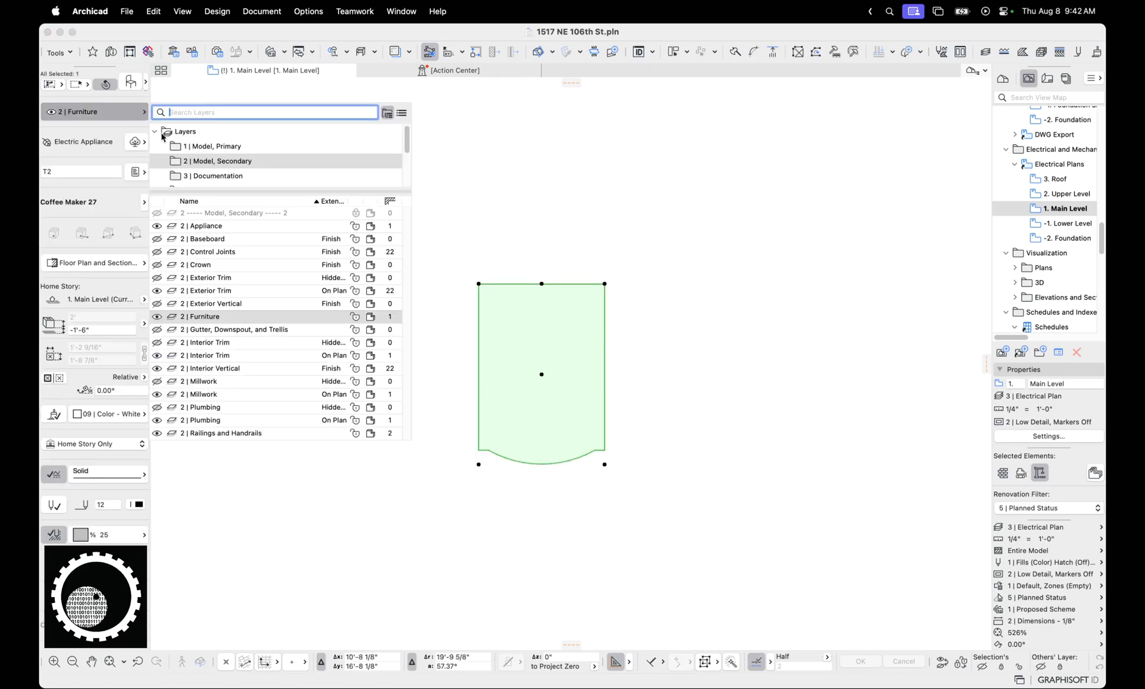
left_click(651, 319)
left_click(671, 324)
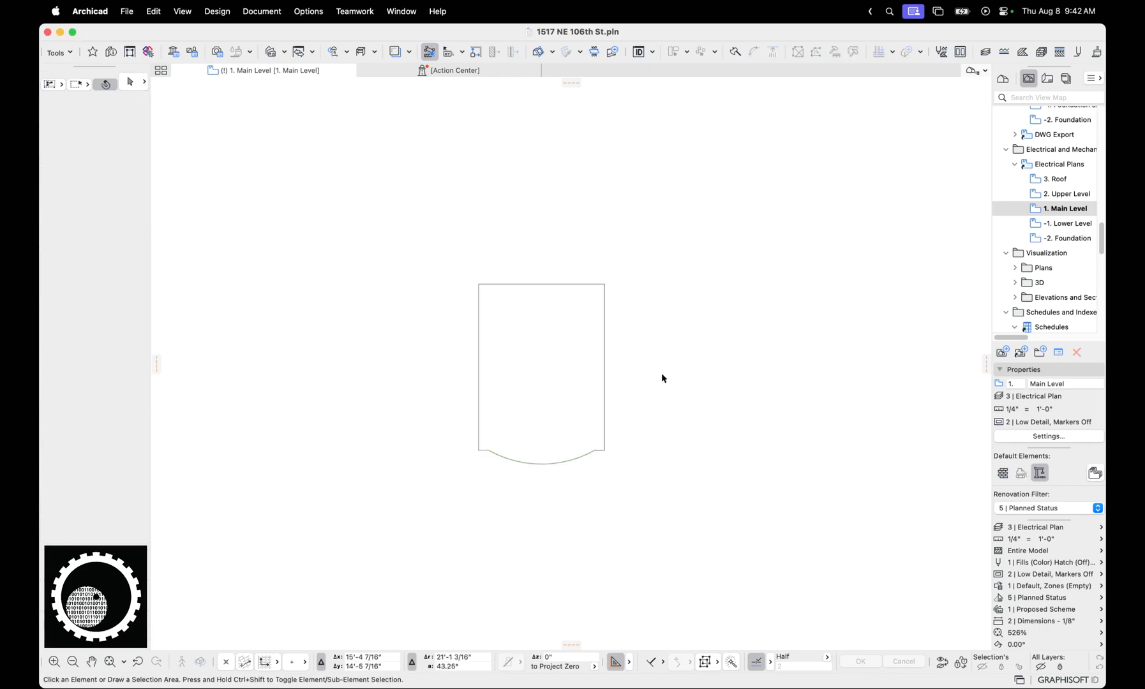
Undo and redo the coffee maker's layer change to compare its contour on both layers
left_click(592, 373)
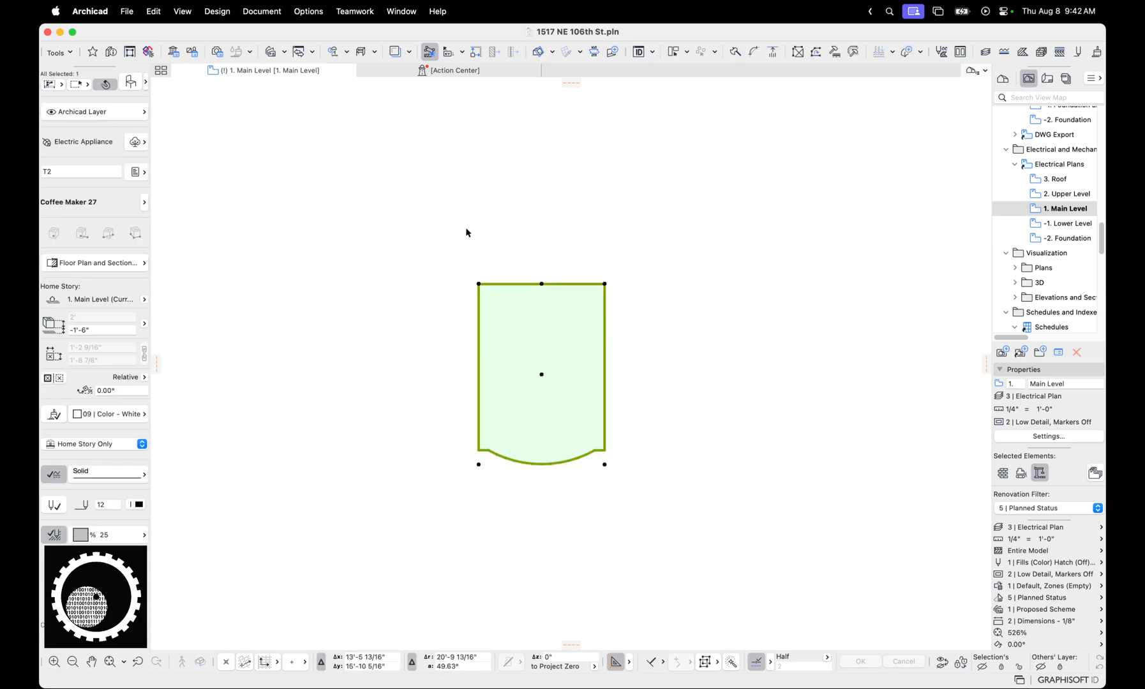
left_click(696, 263)
key("super+shift+z")
Recheck the coffee maker's layer assignment and restore the saved 1. Main Level view of the Electrical Plans
left_click(105, 113)
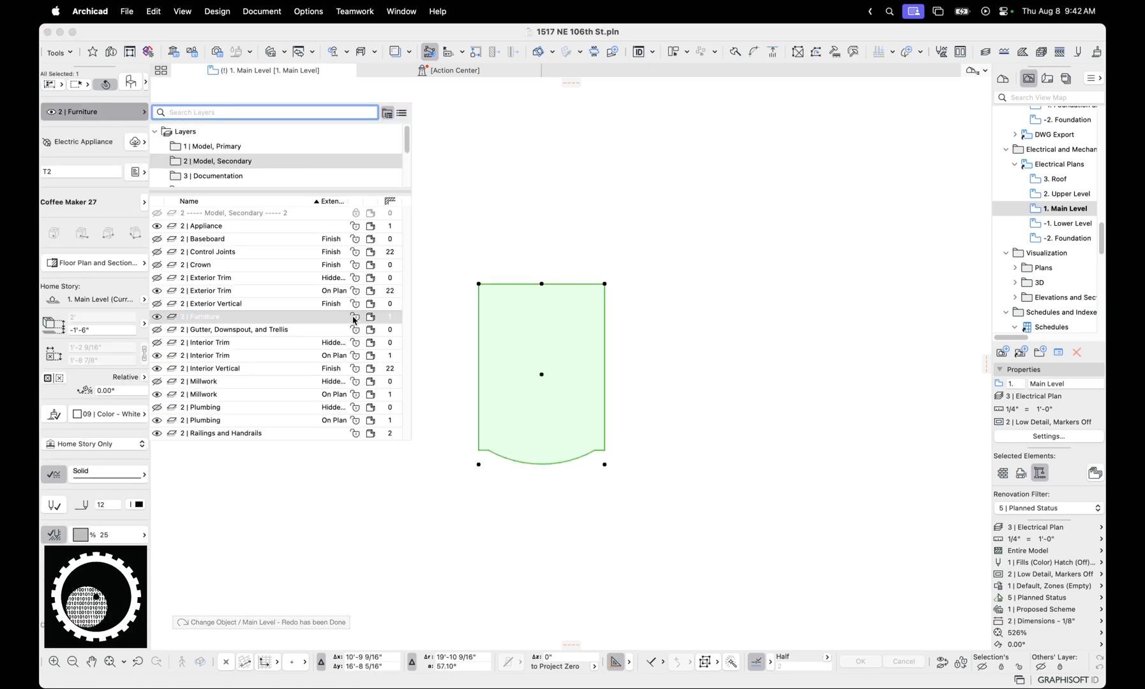
left_click(638, 338)
left_click(638, 339)
left_click(592, 342)
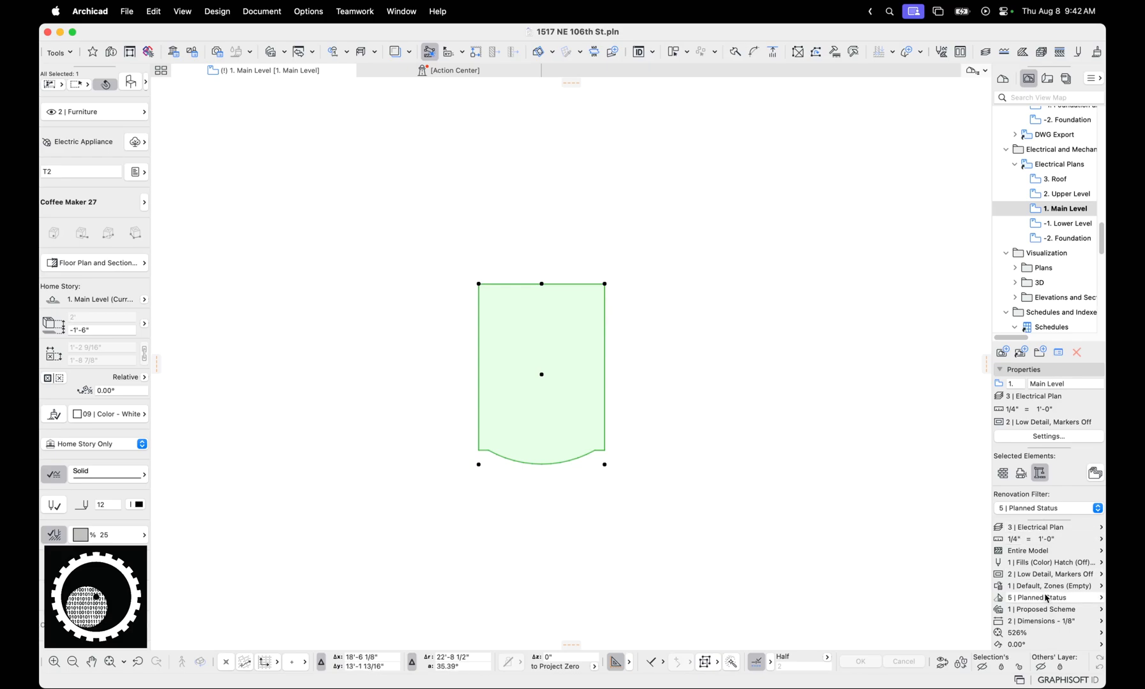
double_click(1056, 208)
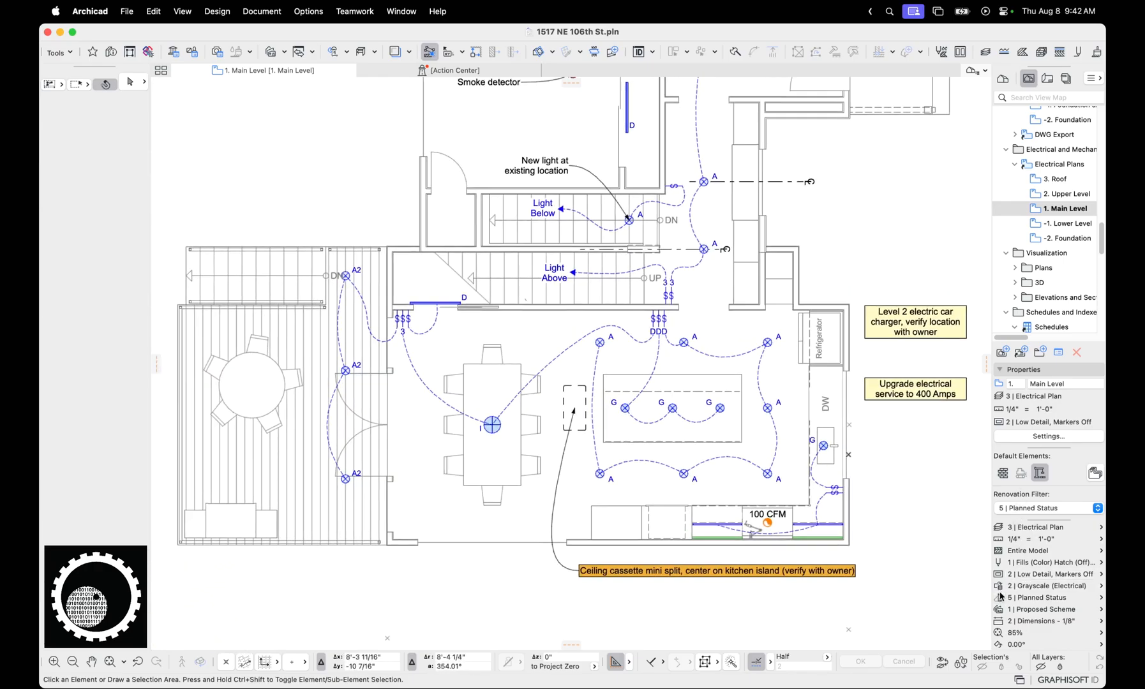
Open the view's graphic override combination and examine the layer name criterion of the 2 | Grayscale (Electrical) rule
left_click(998, 585)
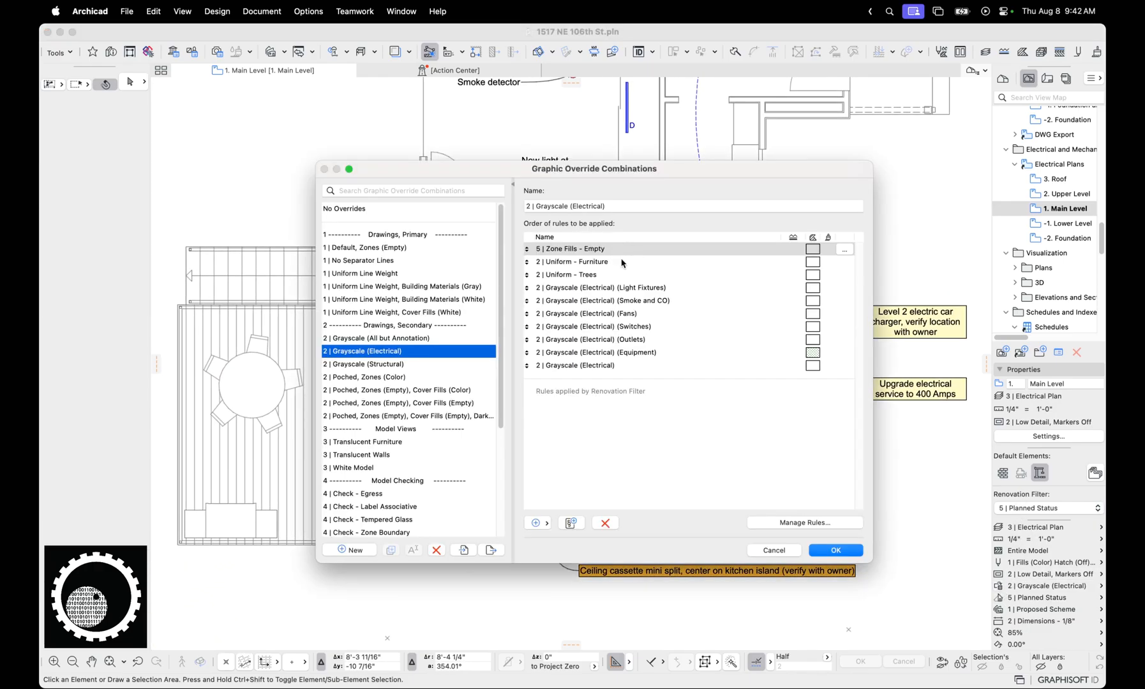
left_click(602, 365)
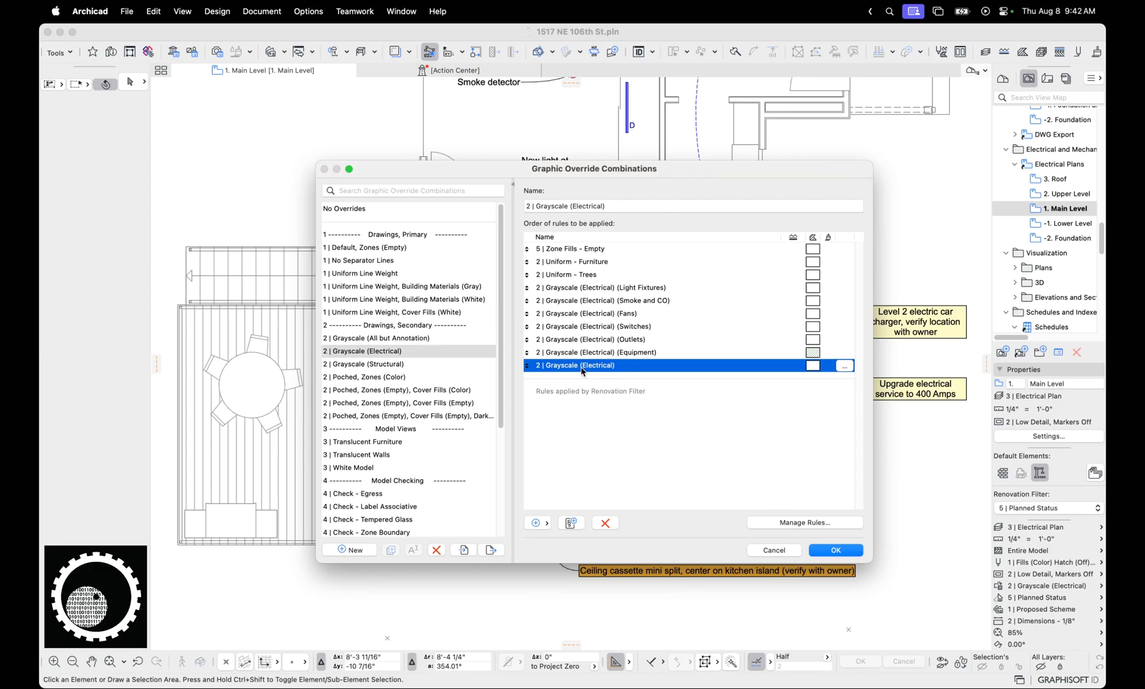
left_click(788, 520)
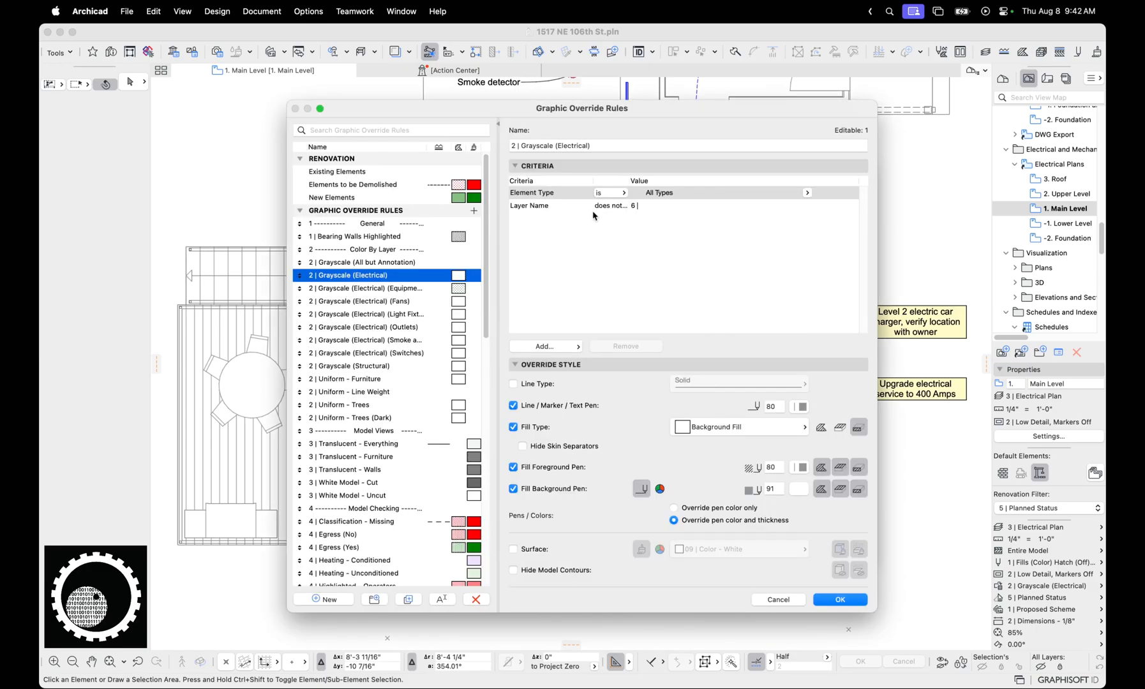
left_click(595, 208)
left_click(611, 207)
left_click(657, 238)
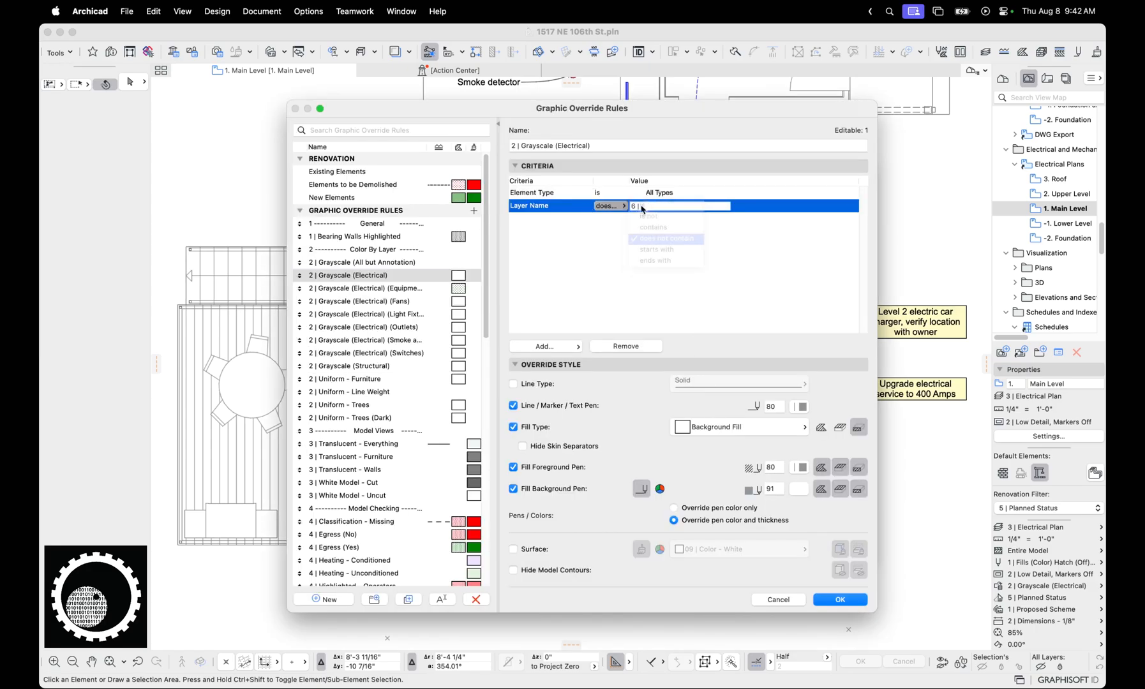
left_click_drag(655, 207, 611, 211)
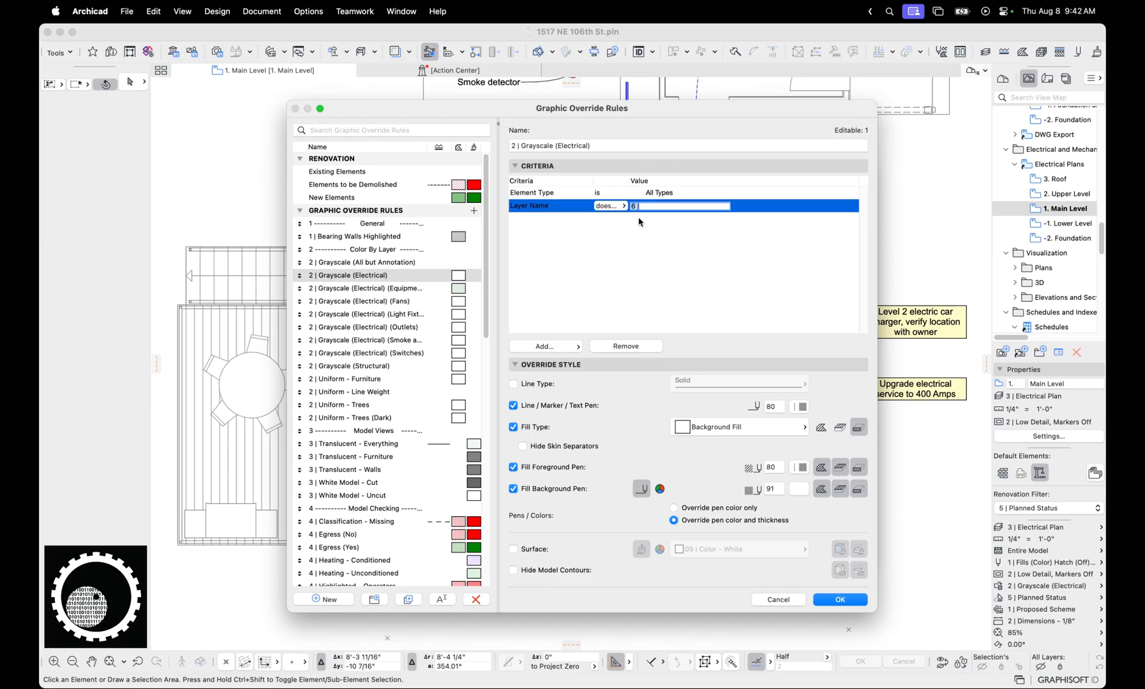
left_click(646, 230)
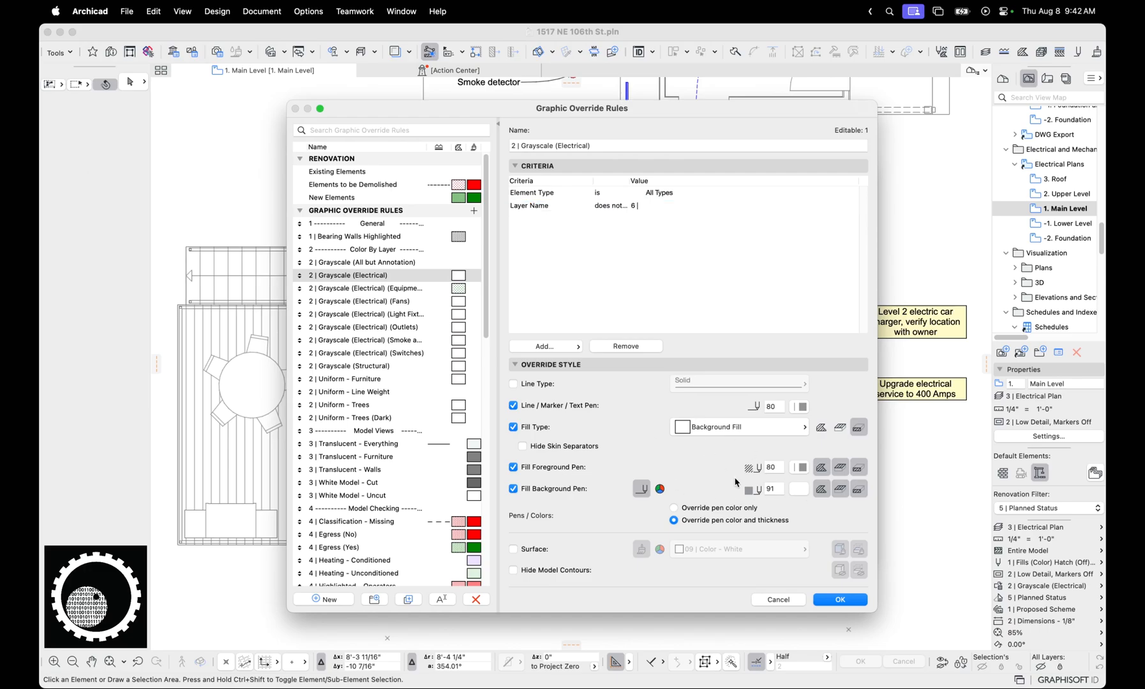
left_click(832, 599)
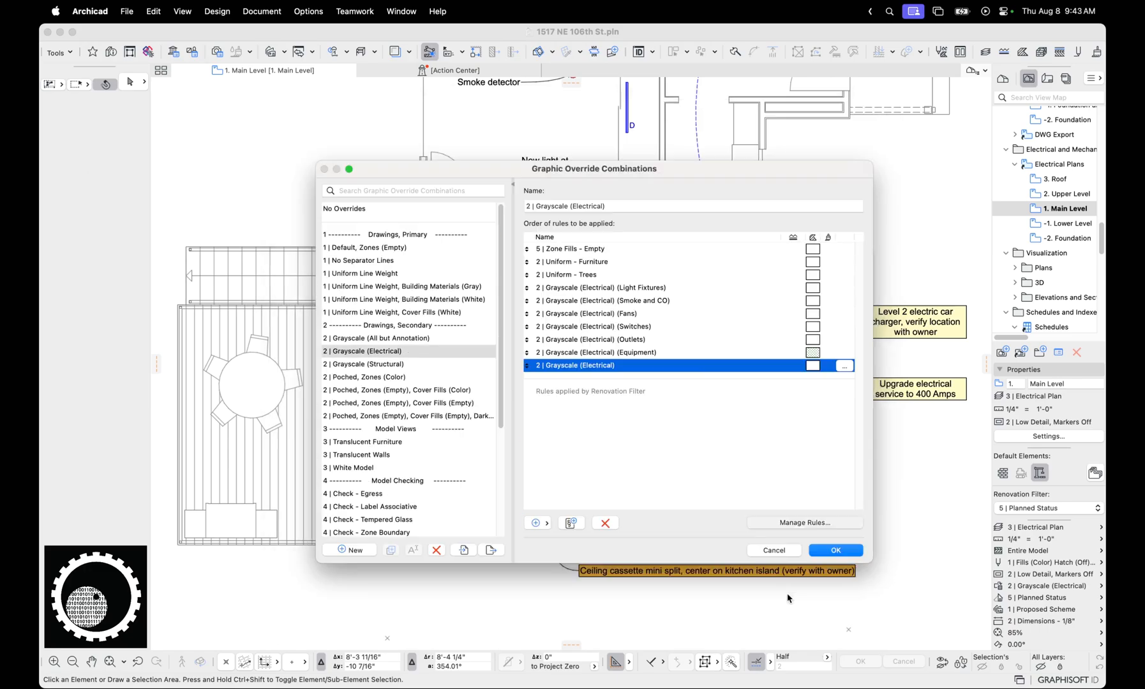
Review the order of the furniture, trees and grayscale rules, and examine the layer name criterion of 2 | Uniform - Trees
left_click(566, 262)
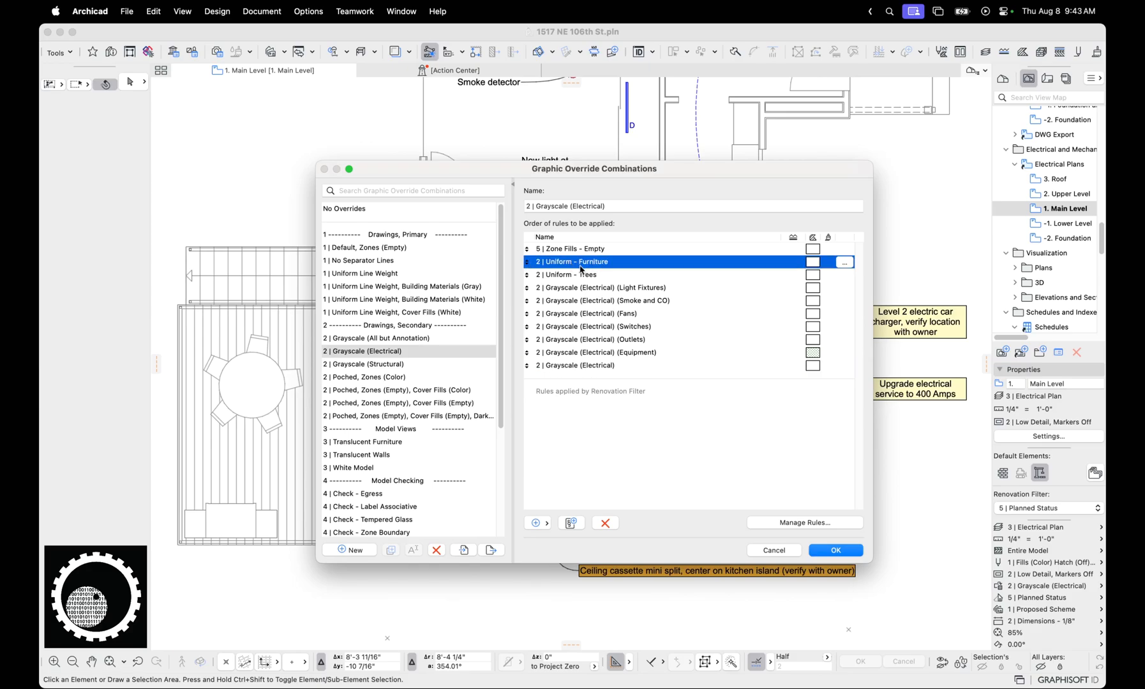
left_click(598, 276)
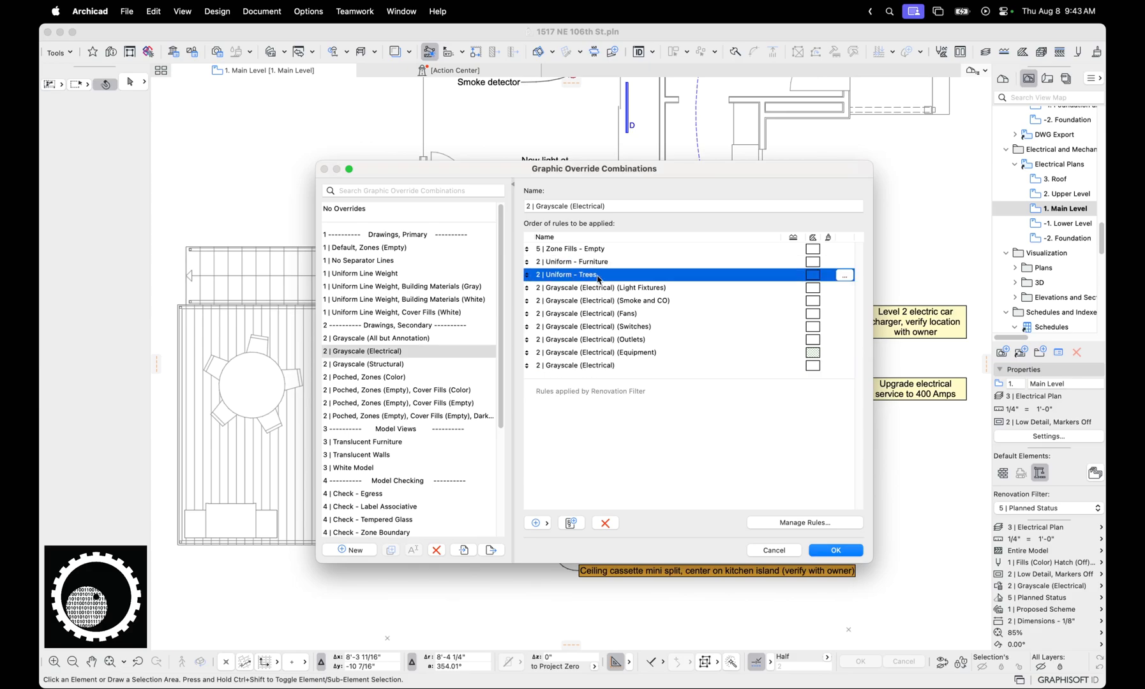
left_click(602, 368)
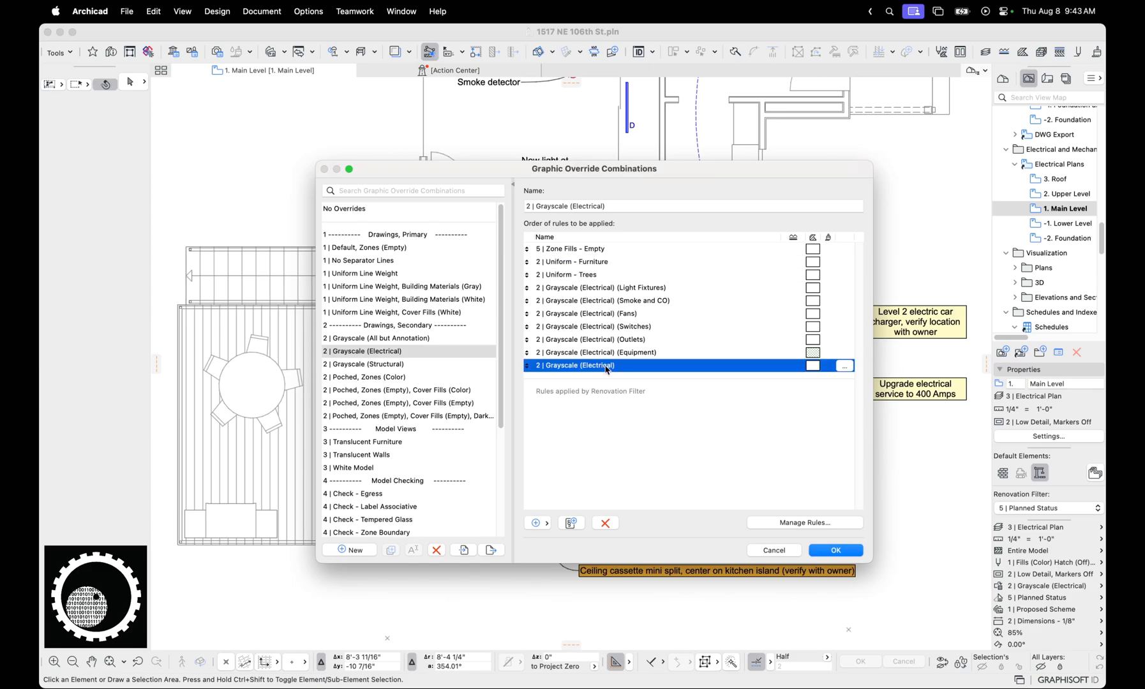
left_click(582, 276)
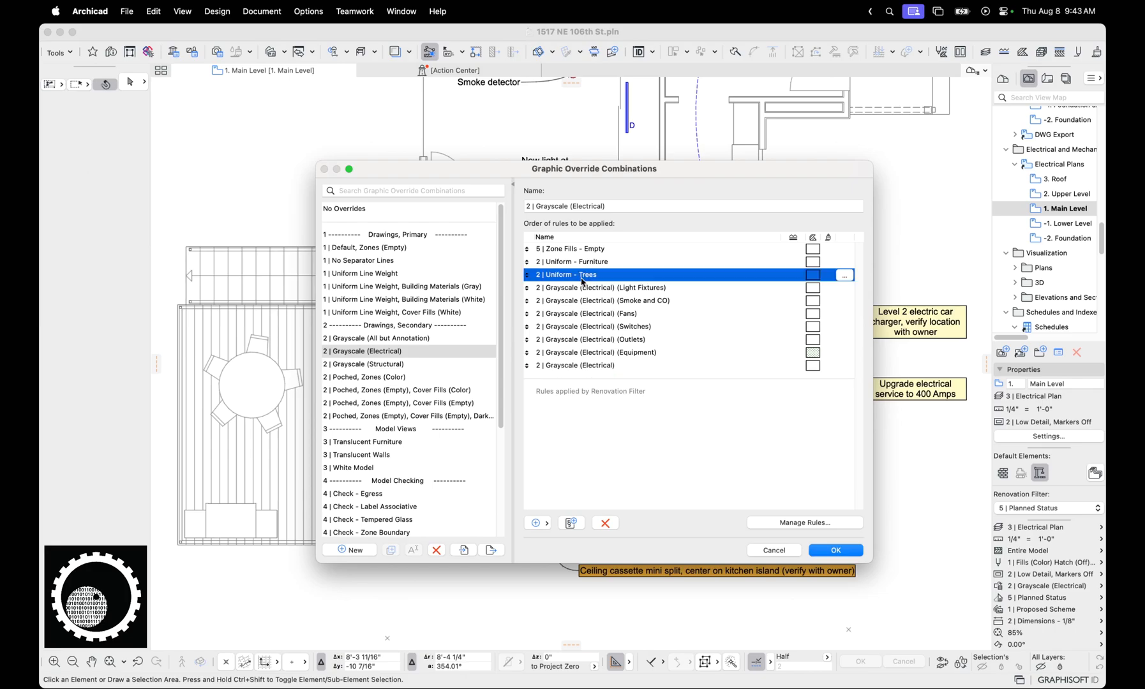
left_click(803, 523)
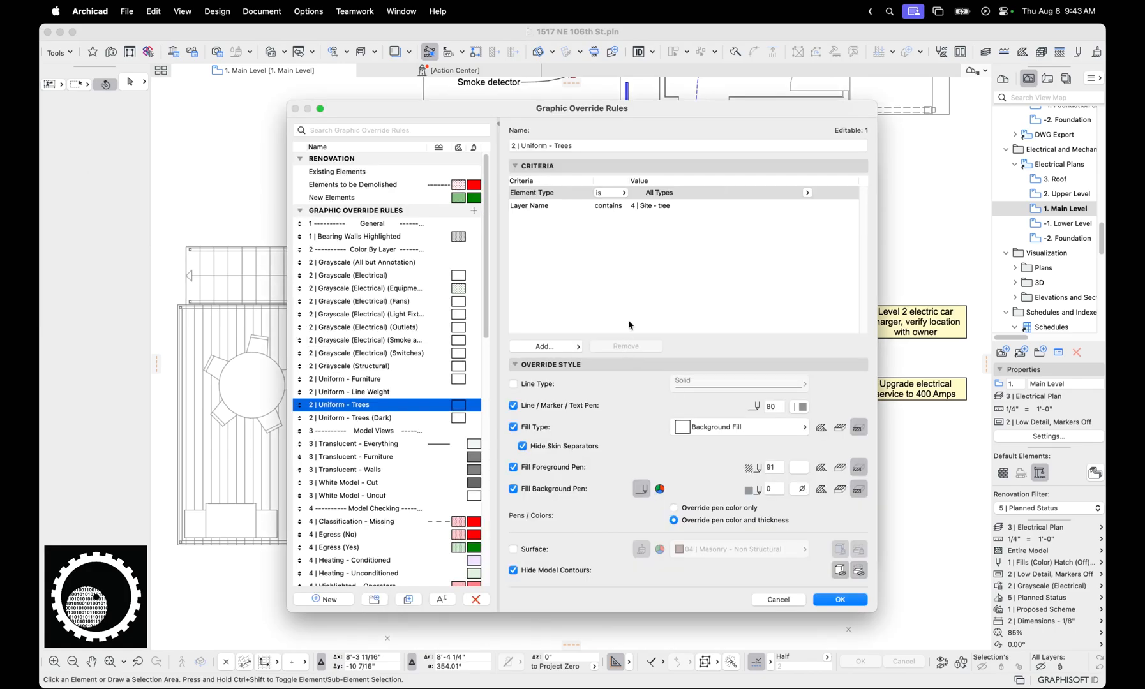
left_click(645, 207)
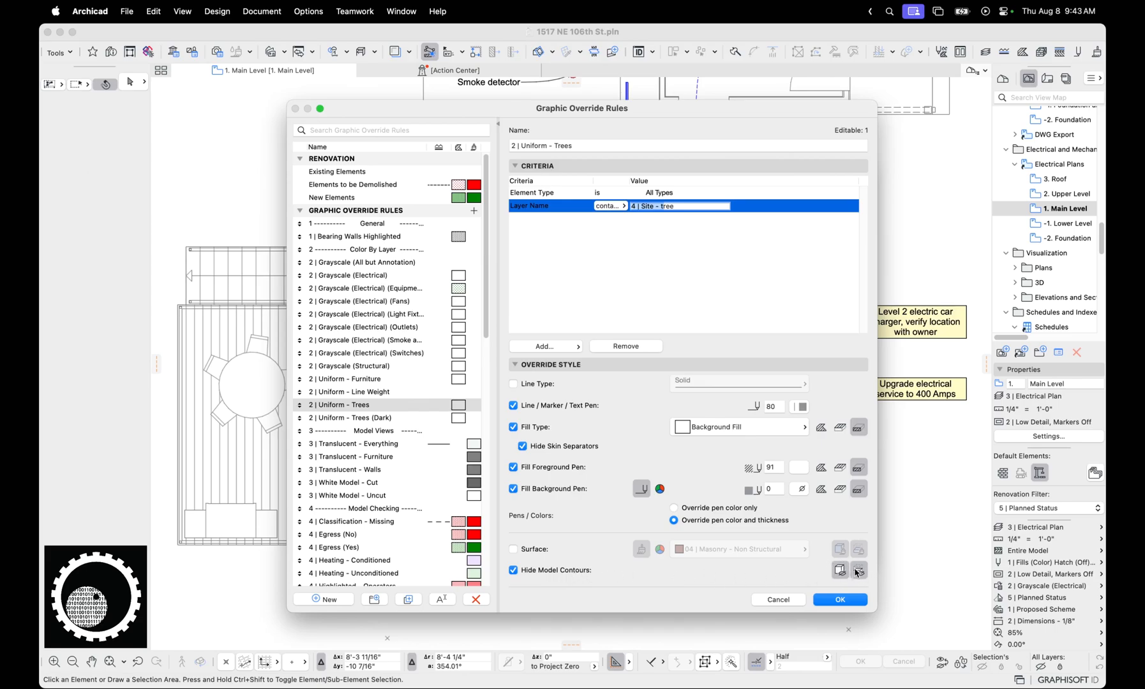
left_click(794, 600)
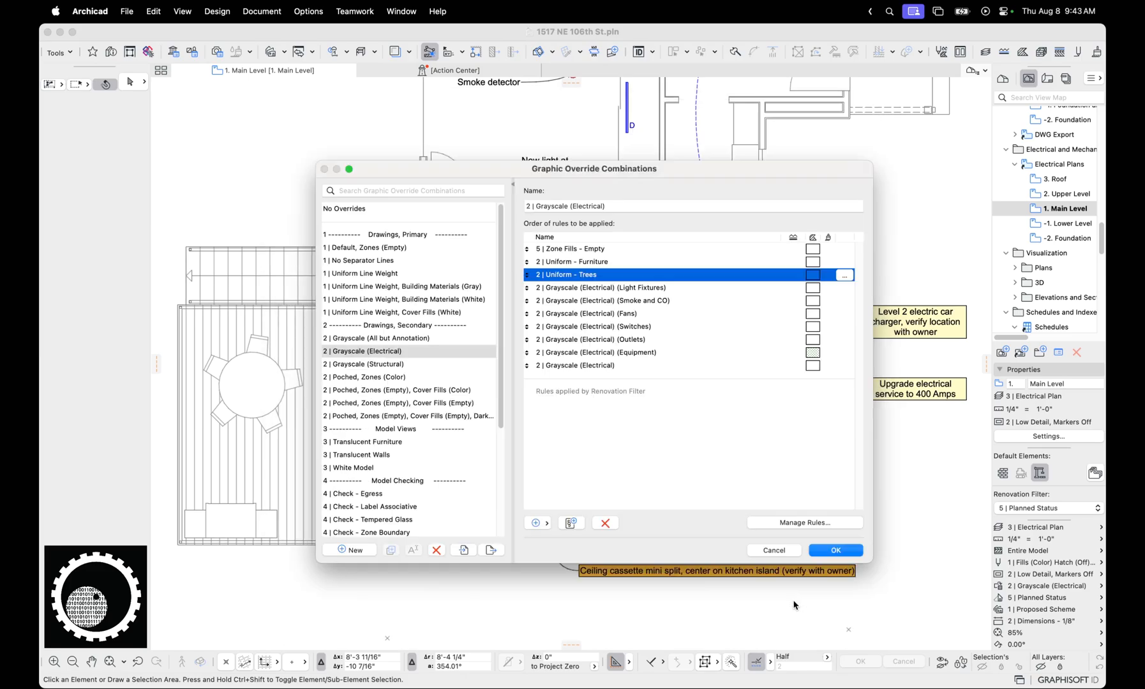
Recheck the criteria of the general 2 | Grayscale (Electrical) rule at the end of the rule order, leaving it as is
left_click(592, 250)
left_click(606, 366)
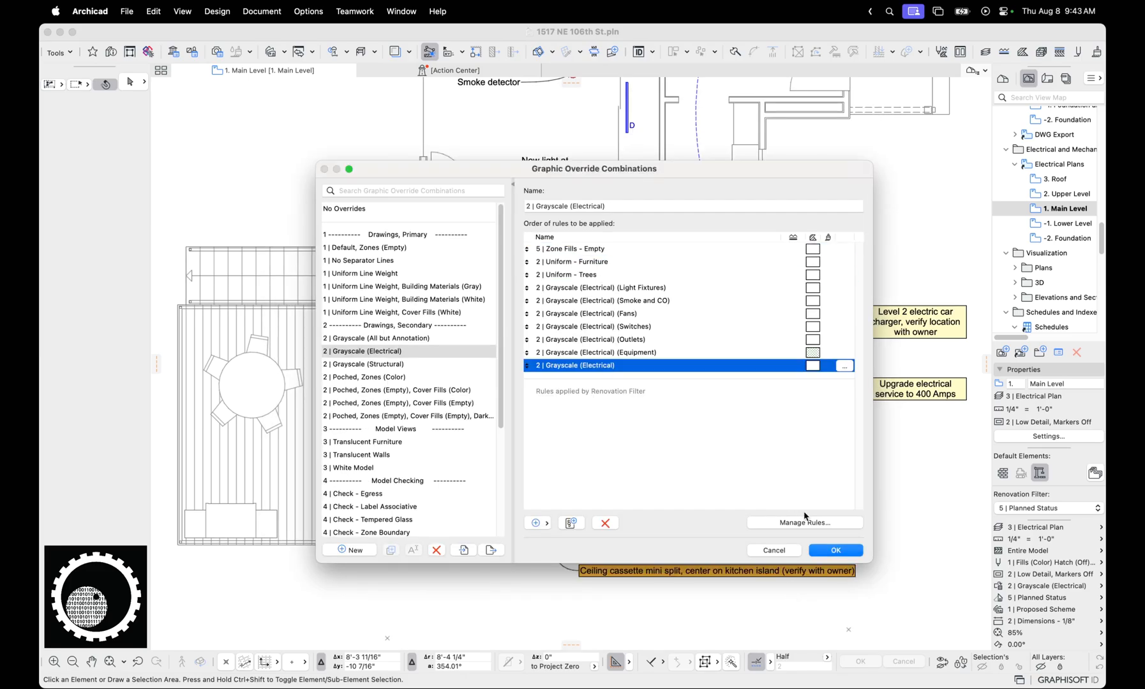
left_click(820, 522)
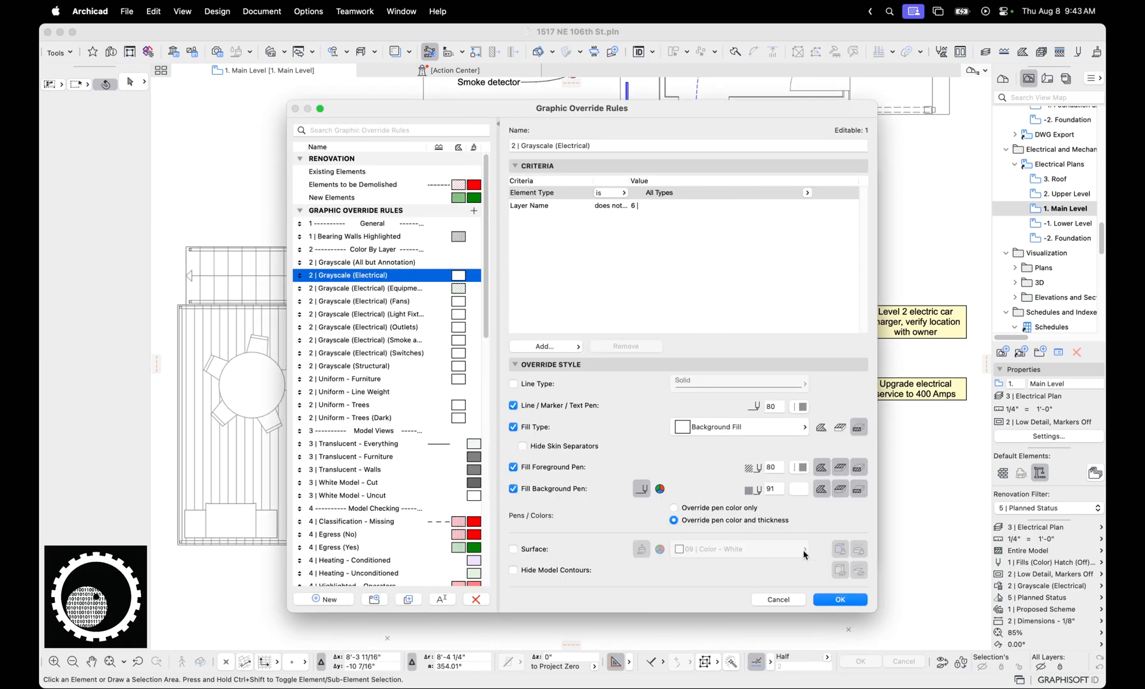
left_click(779, 599)
Examine the layer and classification criteria of the Grayscale (Electrical) rules for Equipment and Fans
left_click(644, 354)
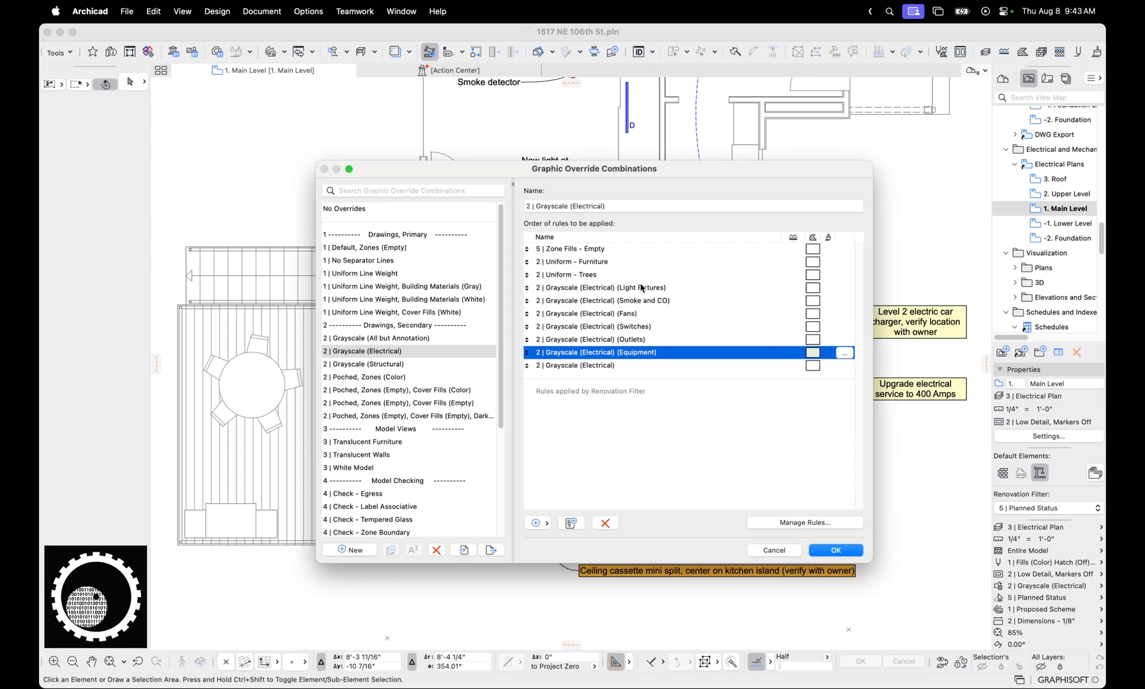
left_click(796, 518)
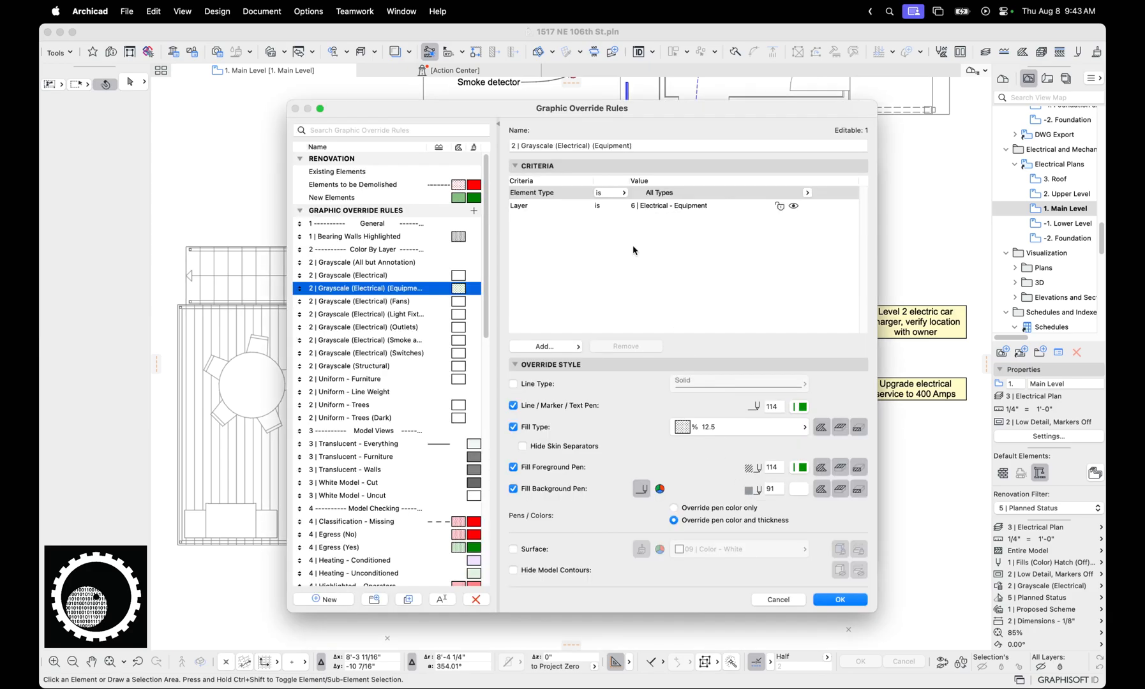
left_click(603, 207)
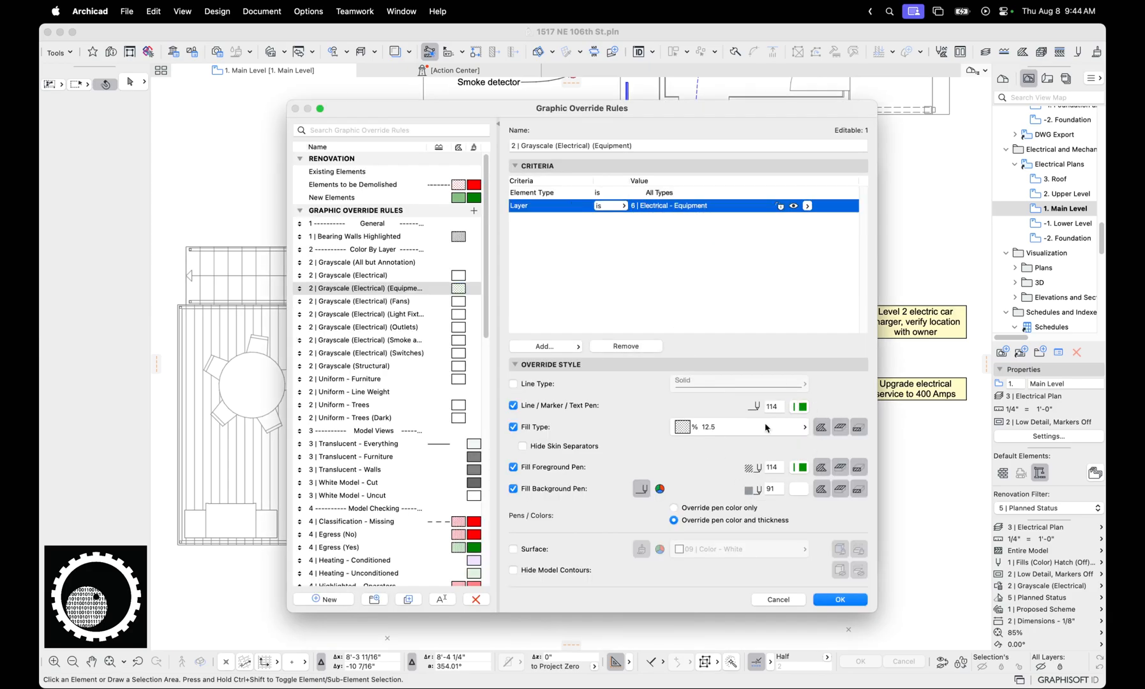
left_click(397, 302)
left_click(671, 208)
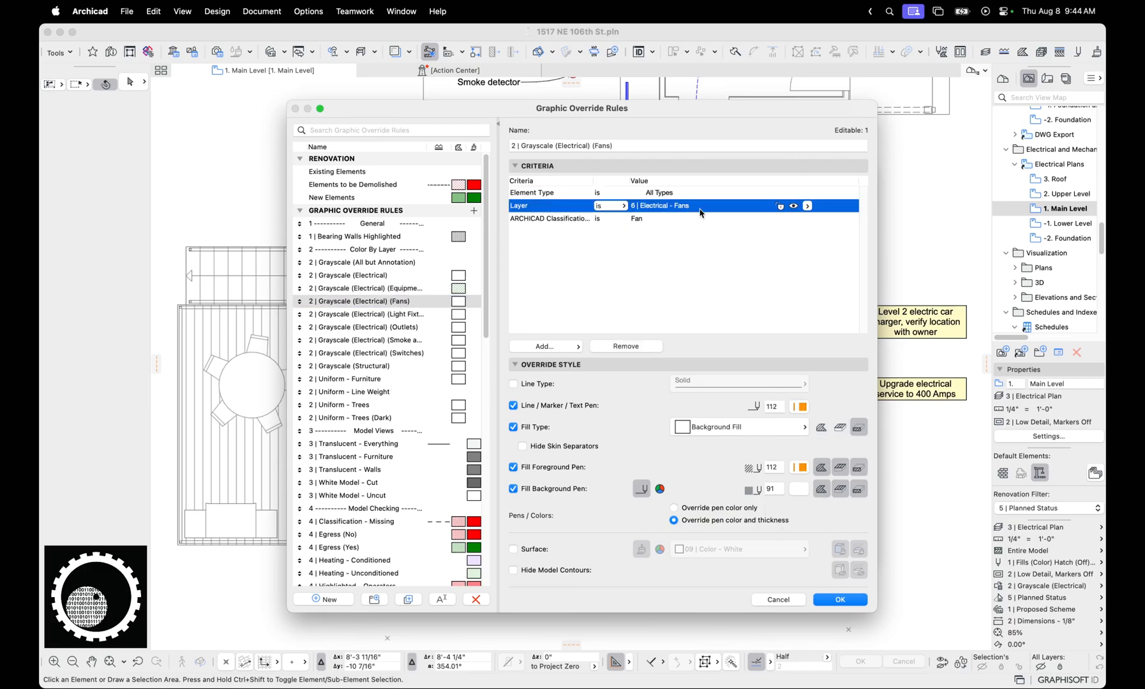
left_click(638, 221)
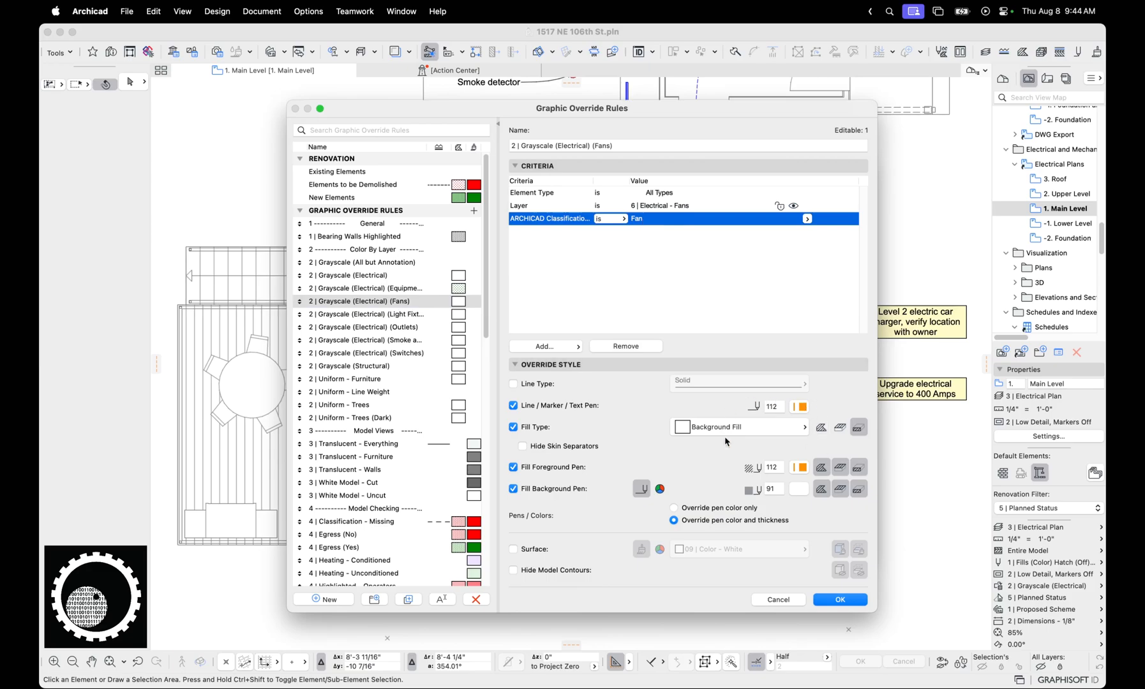
Examine the criteria of the Grayscale (Electrical) rules for Light Fixtures and Outlets, including the Outlets rule's classification exclusion
left_click(403, 315)
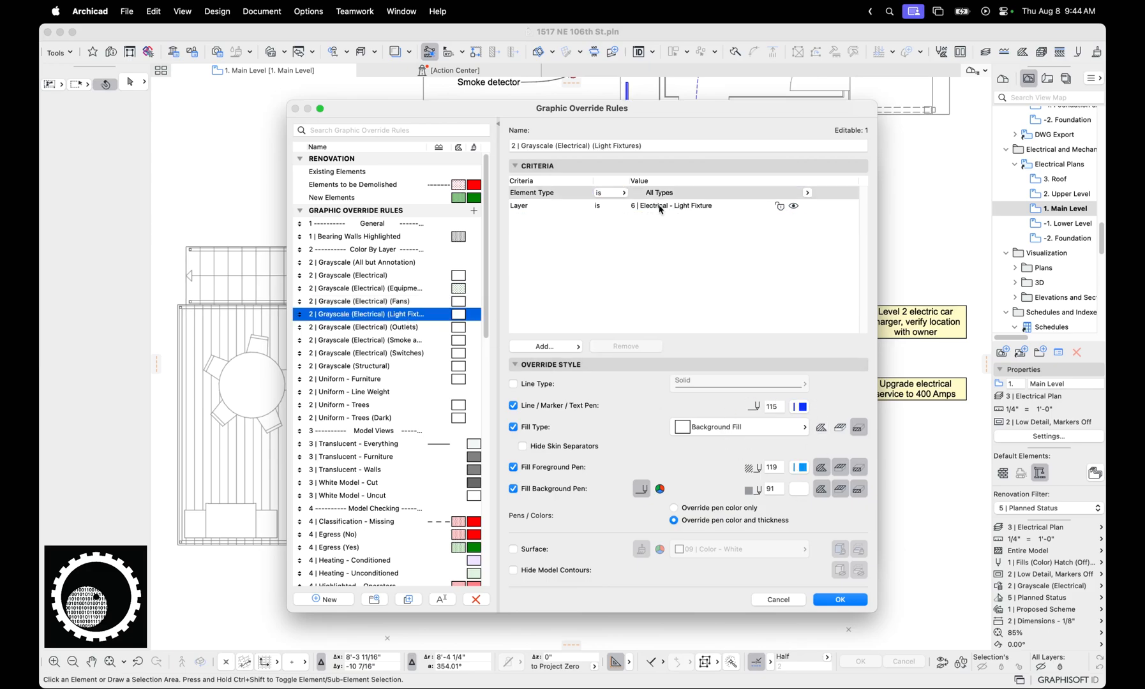
left_click(406, 328)
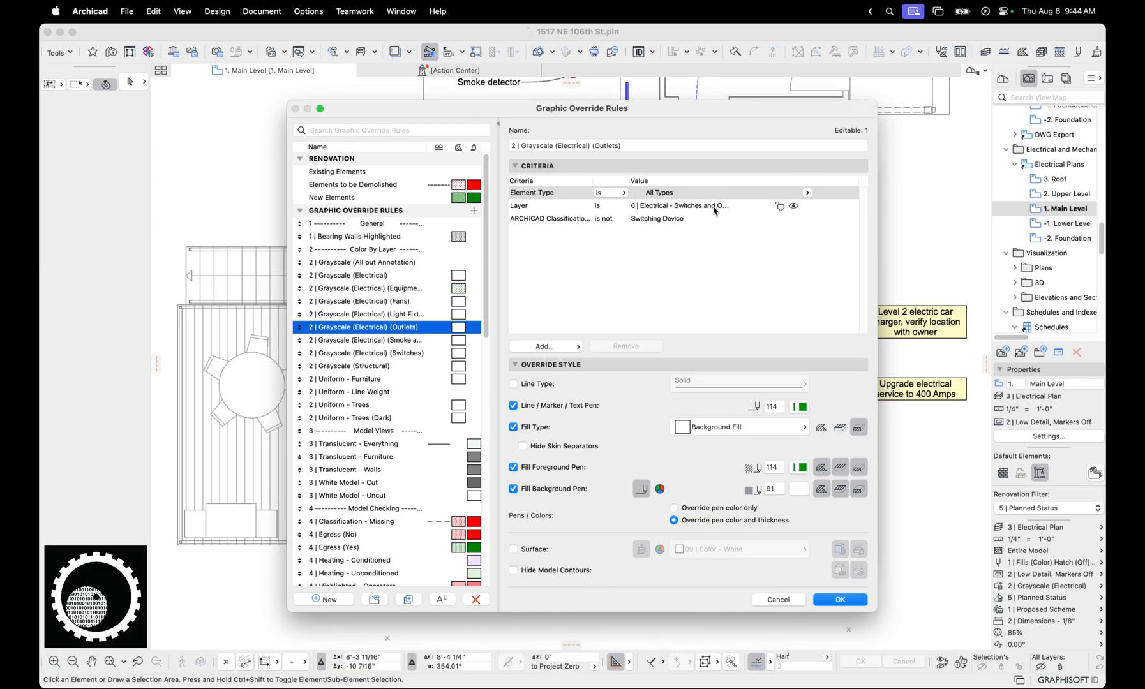
left_click(652, 223)
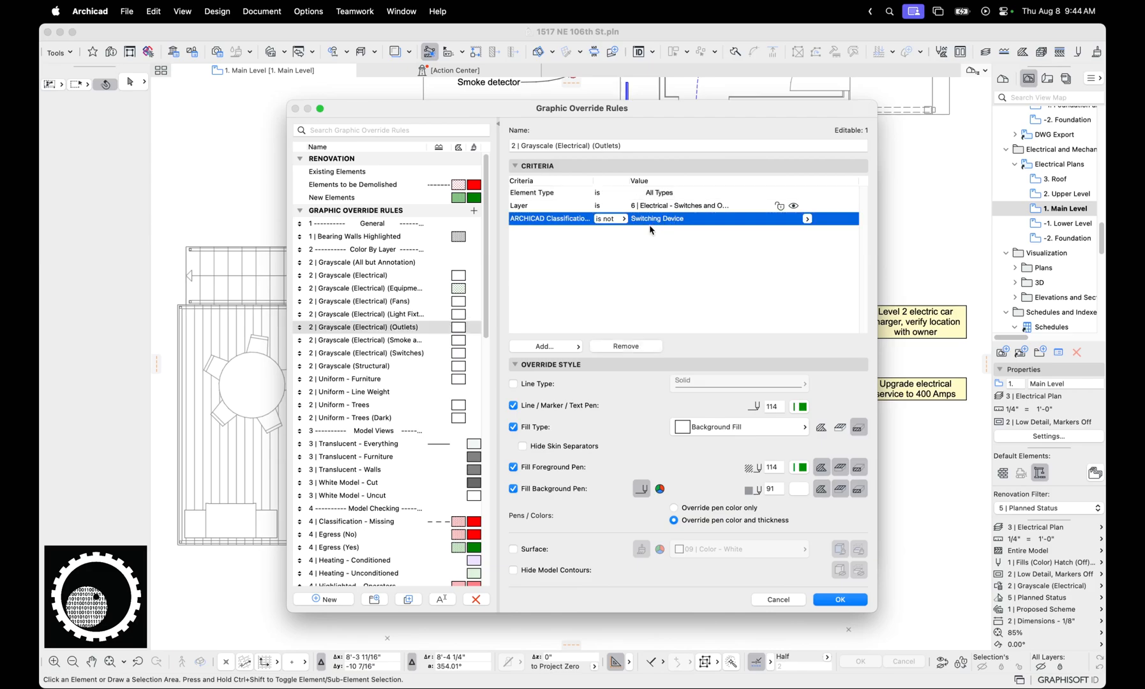
left_click(693, 208)
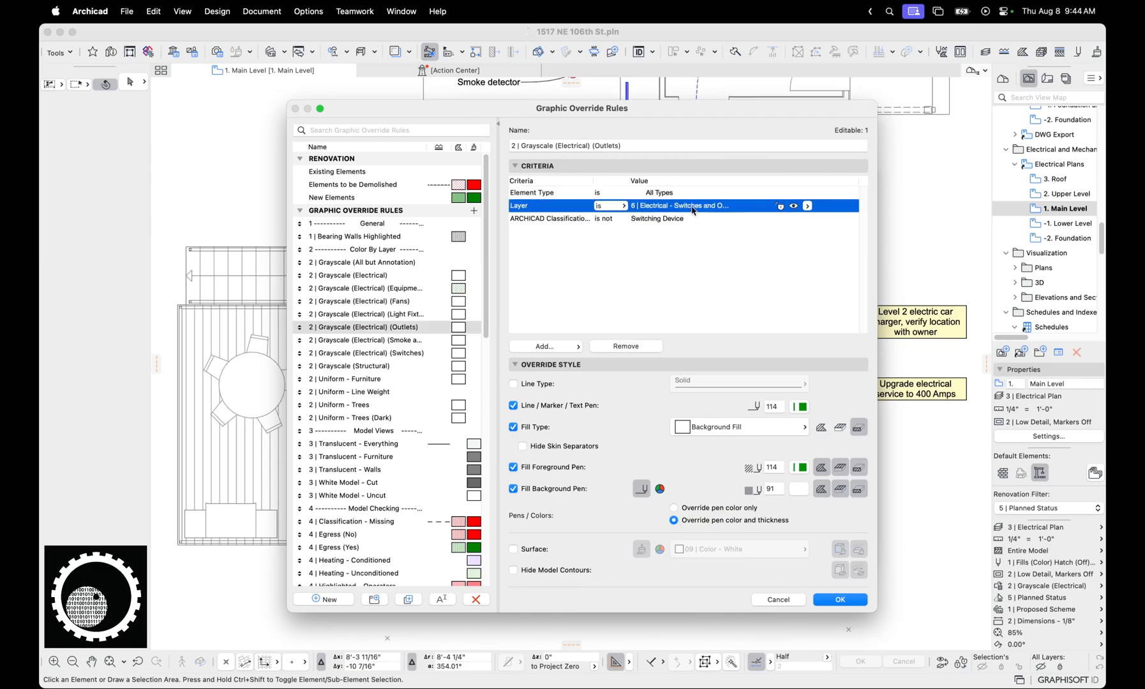
left_click(666, 222)
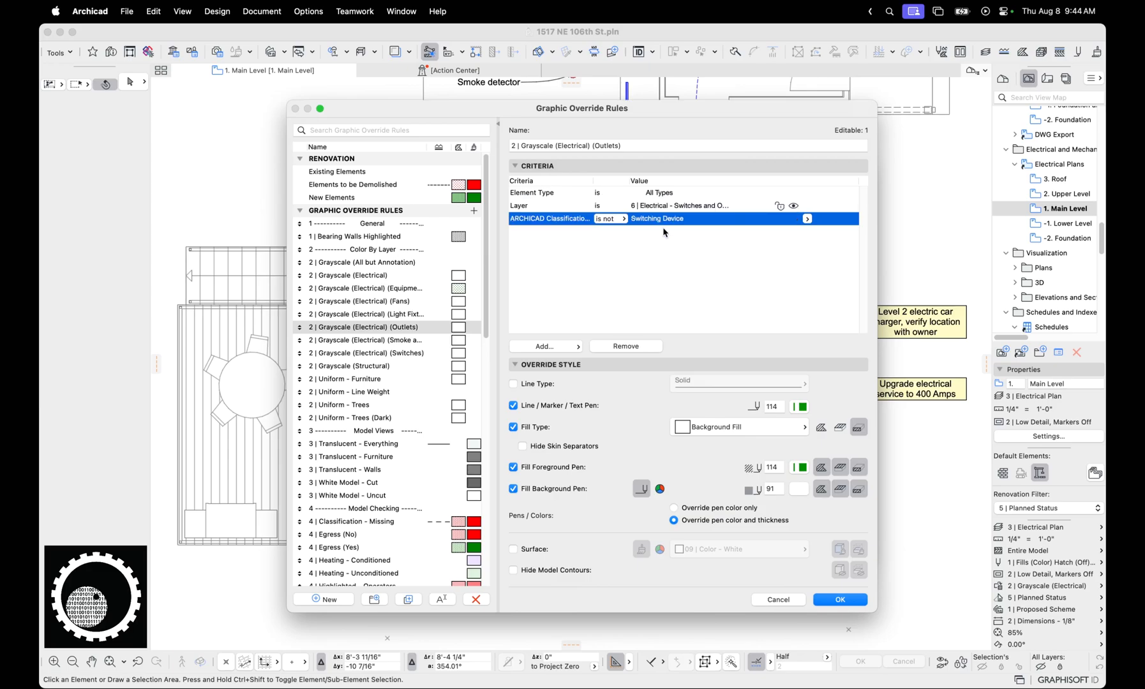
Examine the layer and classification criteria of the Grayscale (Electrical) rule for Smoke and CO
left_click(411, 342)
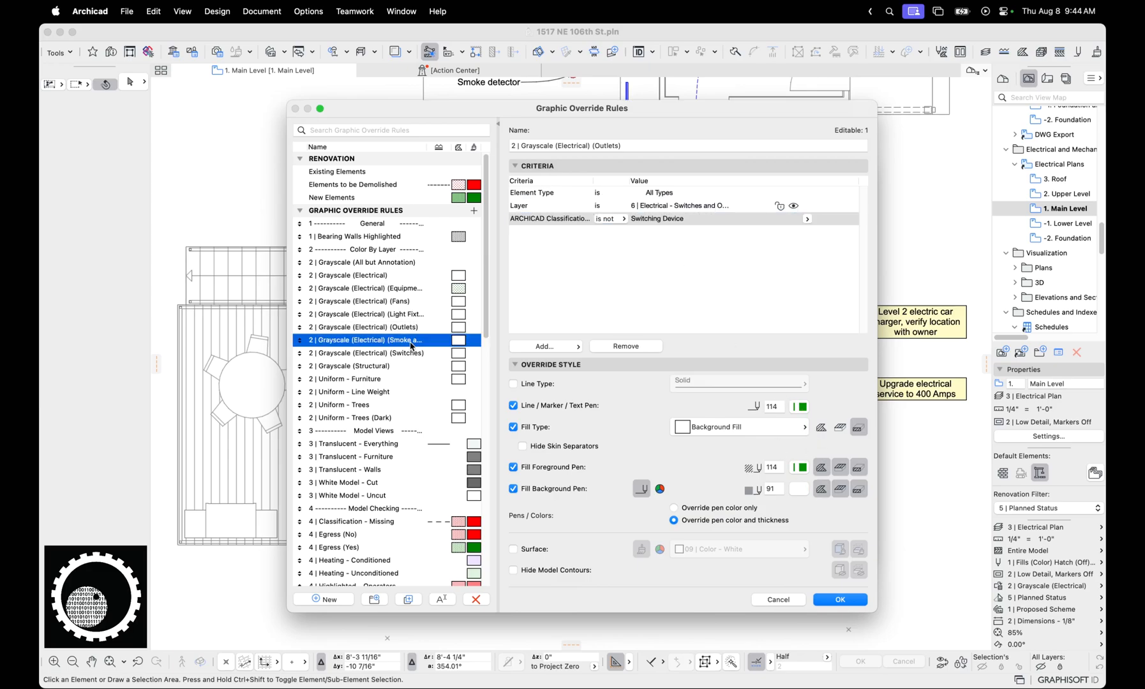
left_click(692, 210)
left_click(651, 221)
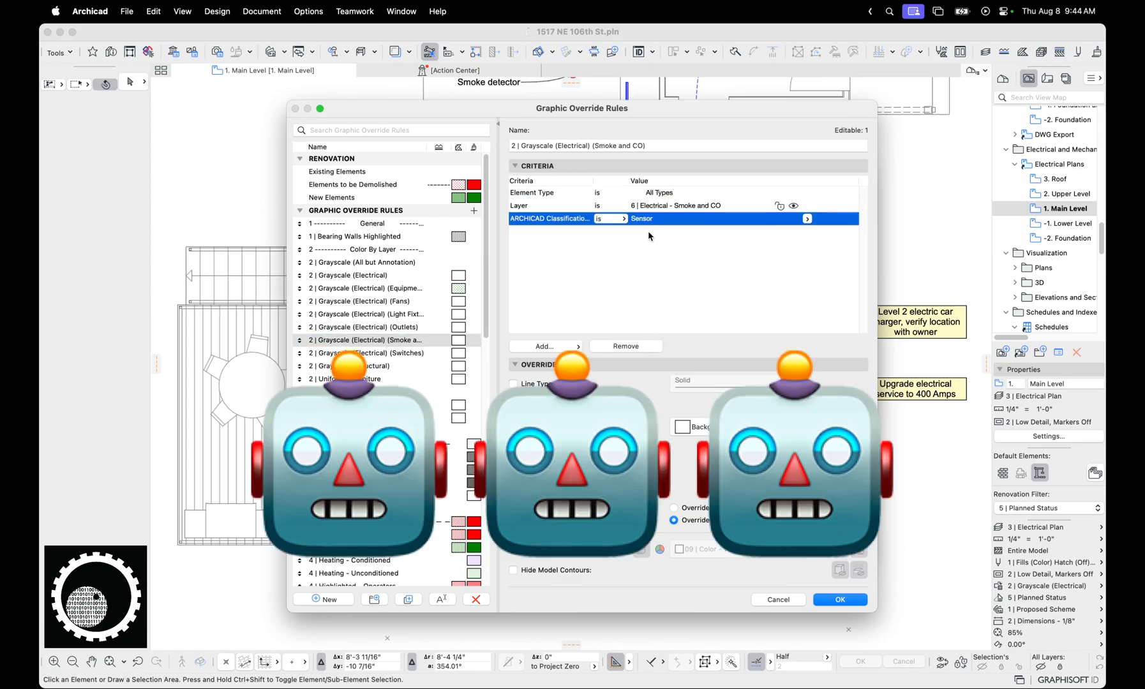
Compare the criteria of the Switches and Outlets rules, and leave the graphic override settings without saving changes
left_click(398, 354)
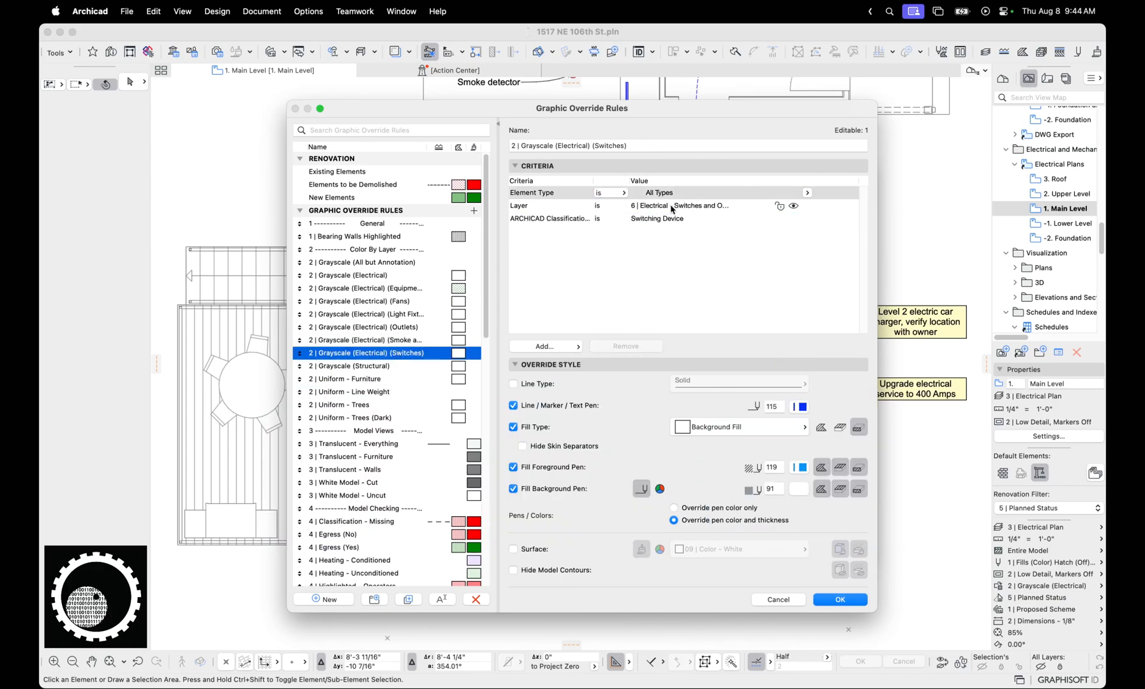
left_click(649, 226)
left_click(677, 208)
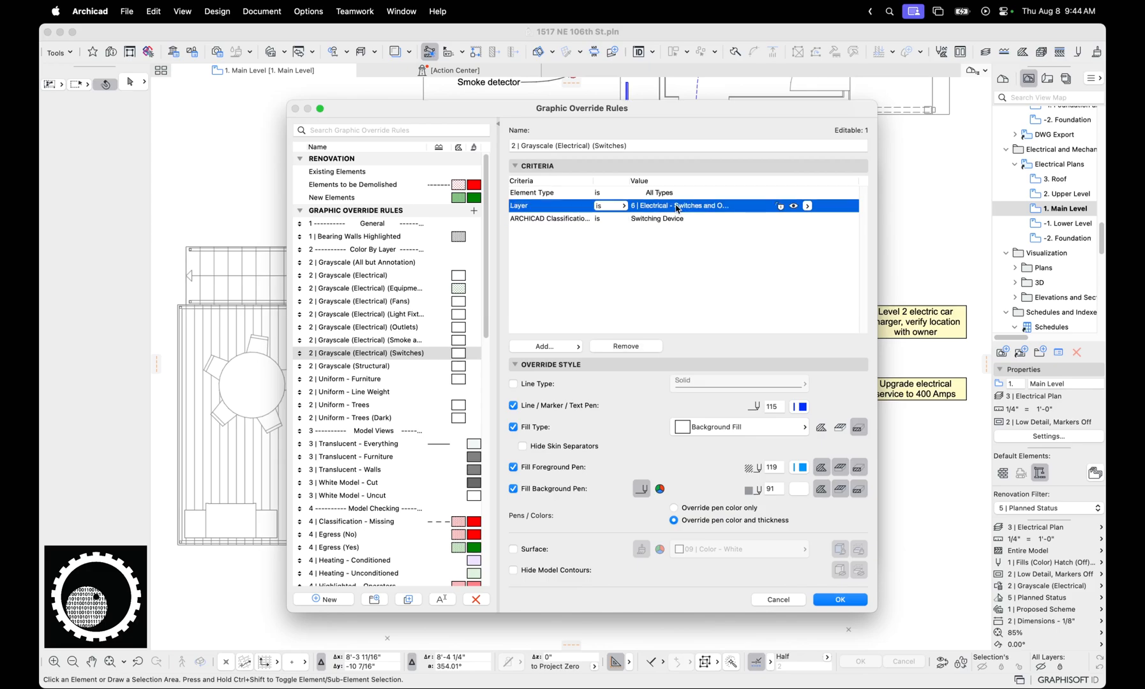
left_click(410, 328)
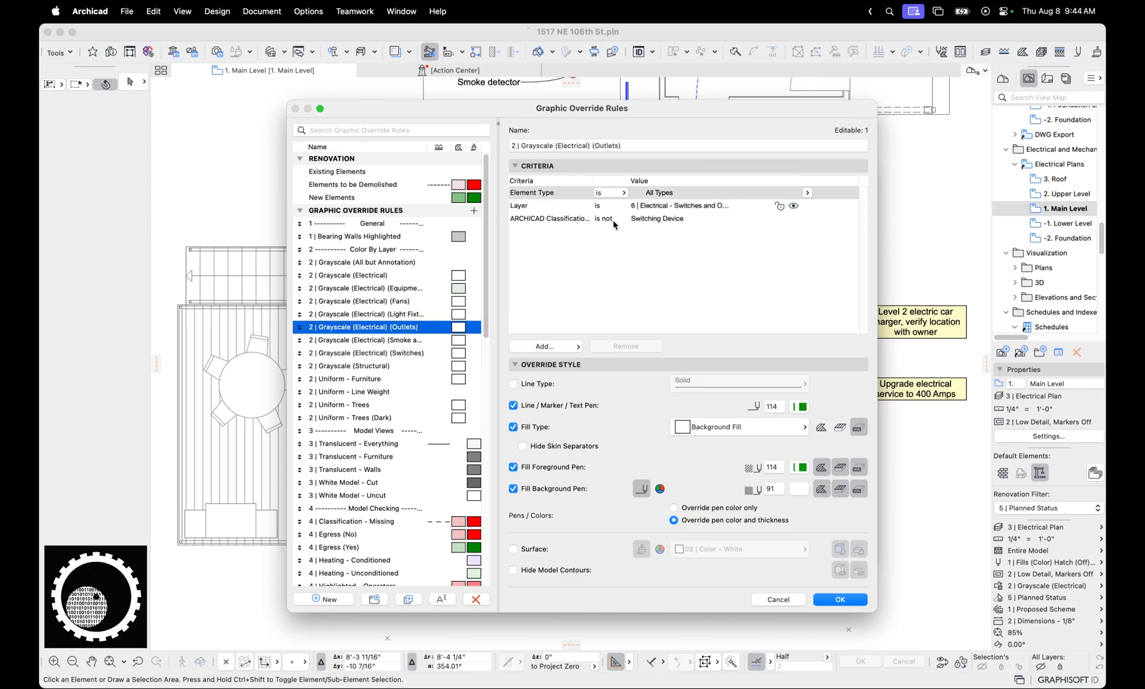
left_click(711, 208)
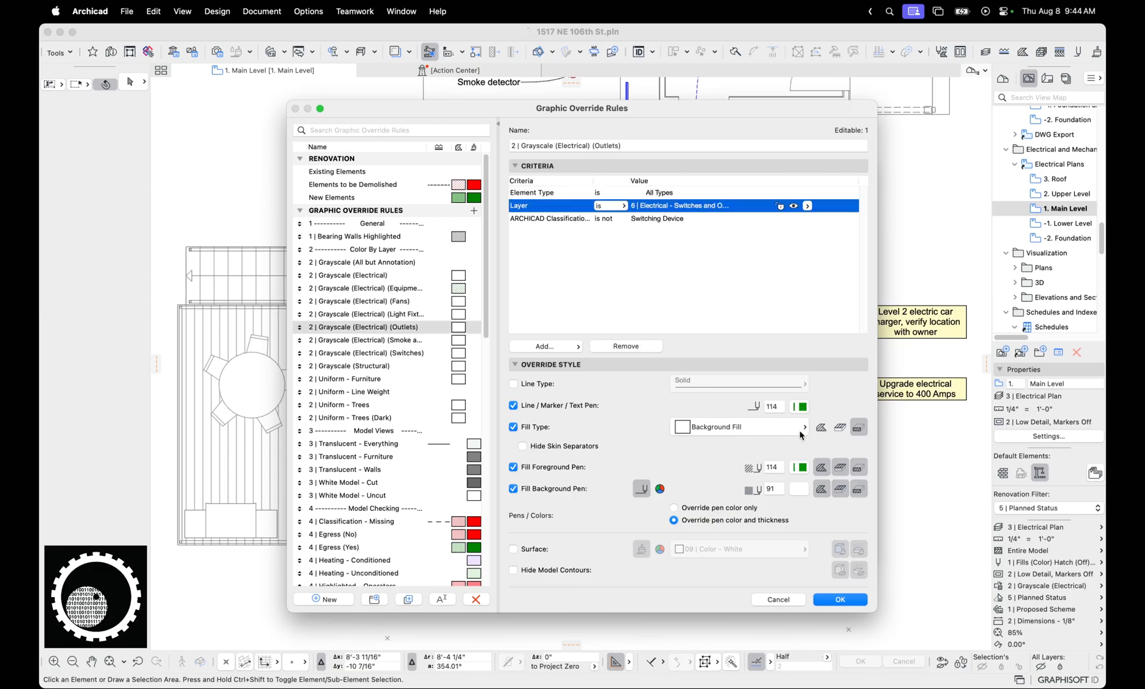
left_click(780, 597)
left_click(796, 556)
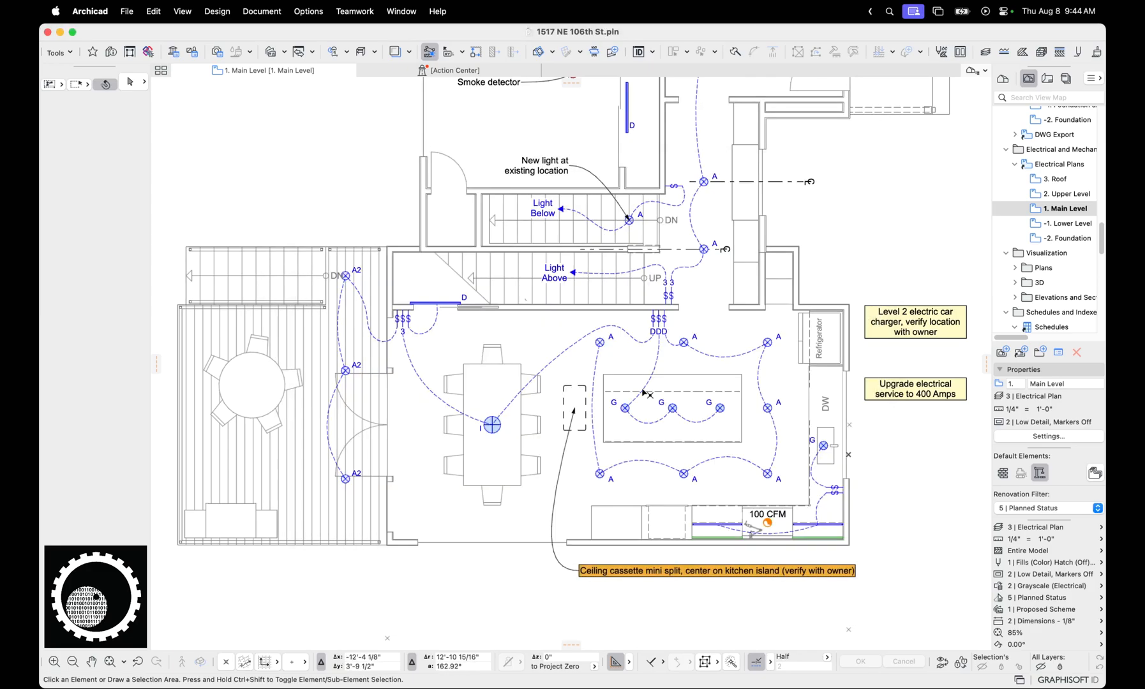
Select the kitchen's recessed light nearest the dining table and stairs to check its layer and classification
scroll(593, 342, "up", 2)
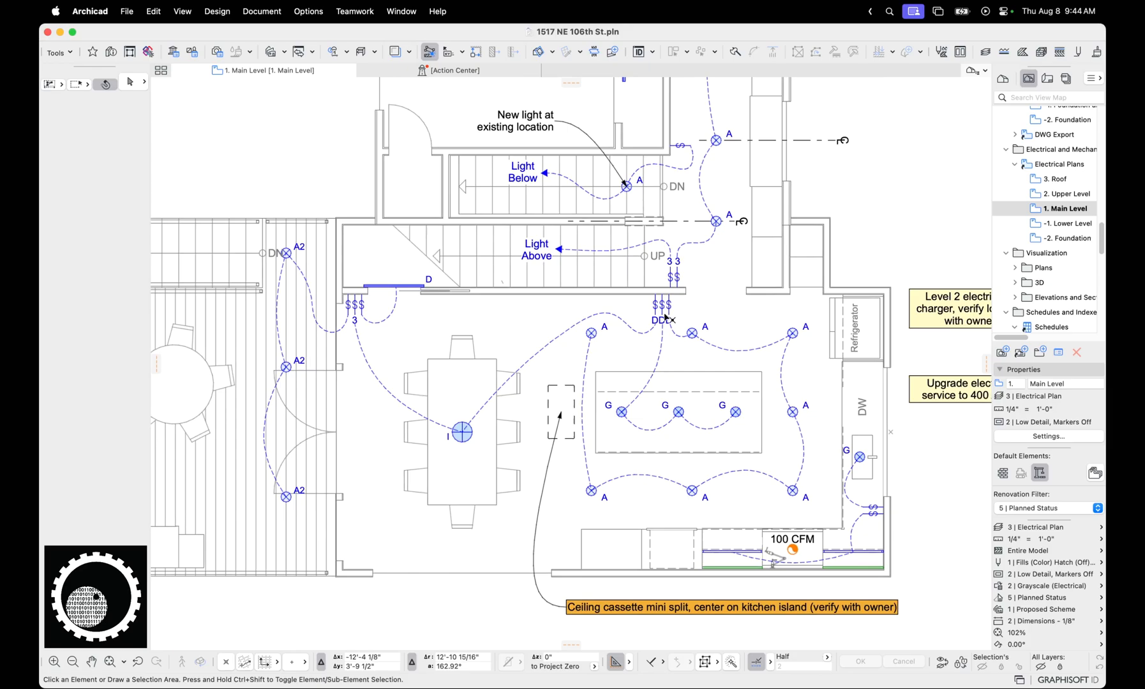
left_click(593, 343)
left_click(591, 333)
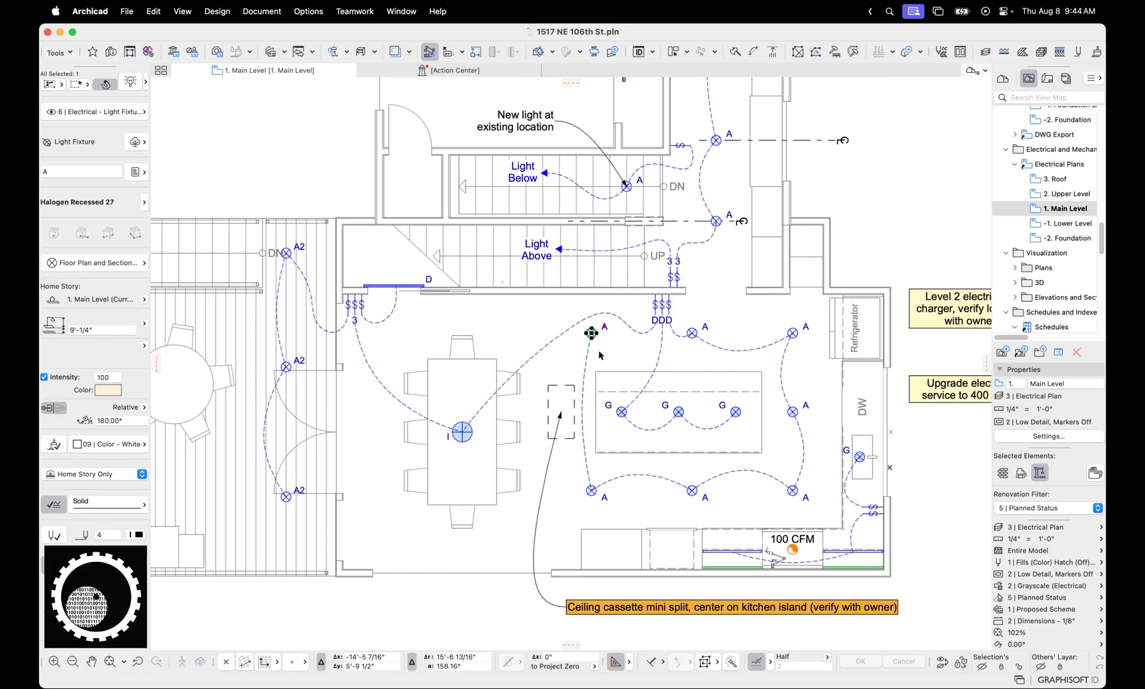
middle_click_drag(594, 365, 531, 366)
scroll(557, 374, "down", 2)
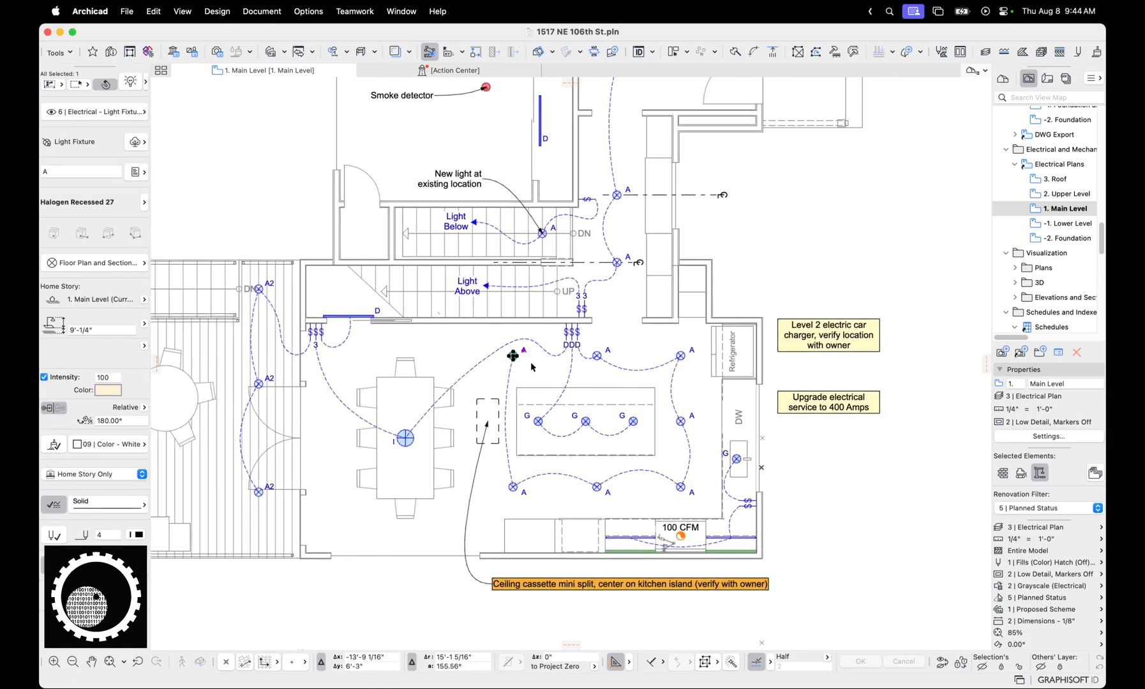
key("Escape")
key("f")
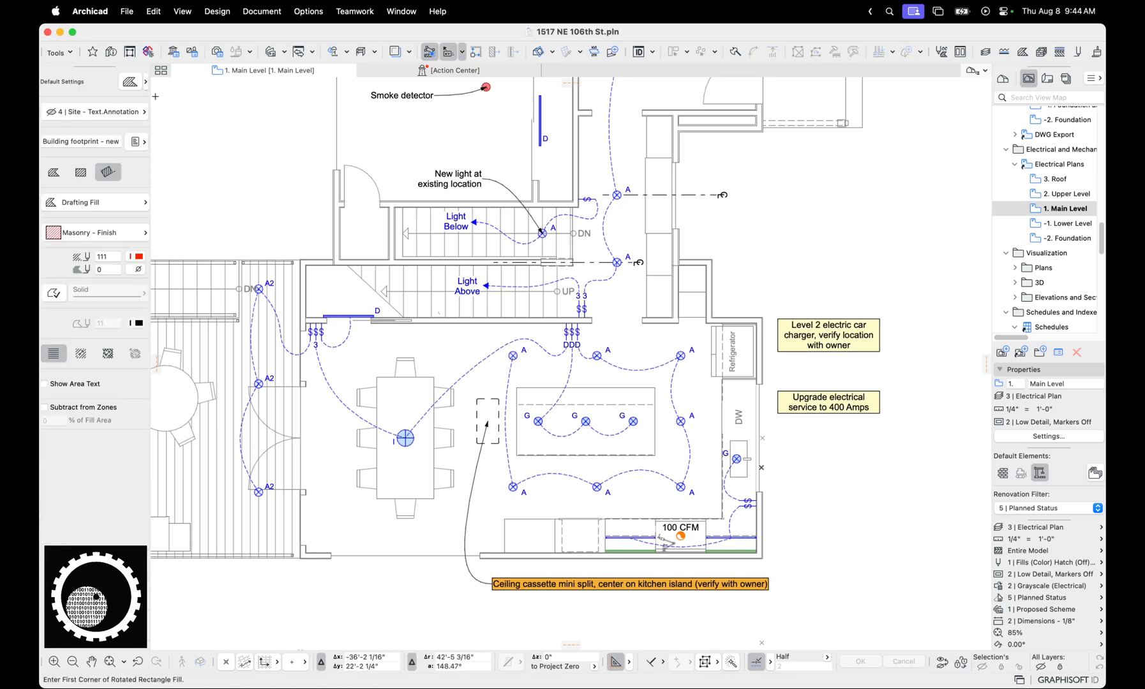
key("Escape")
key("r")
key("Escape")
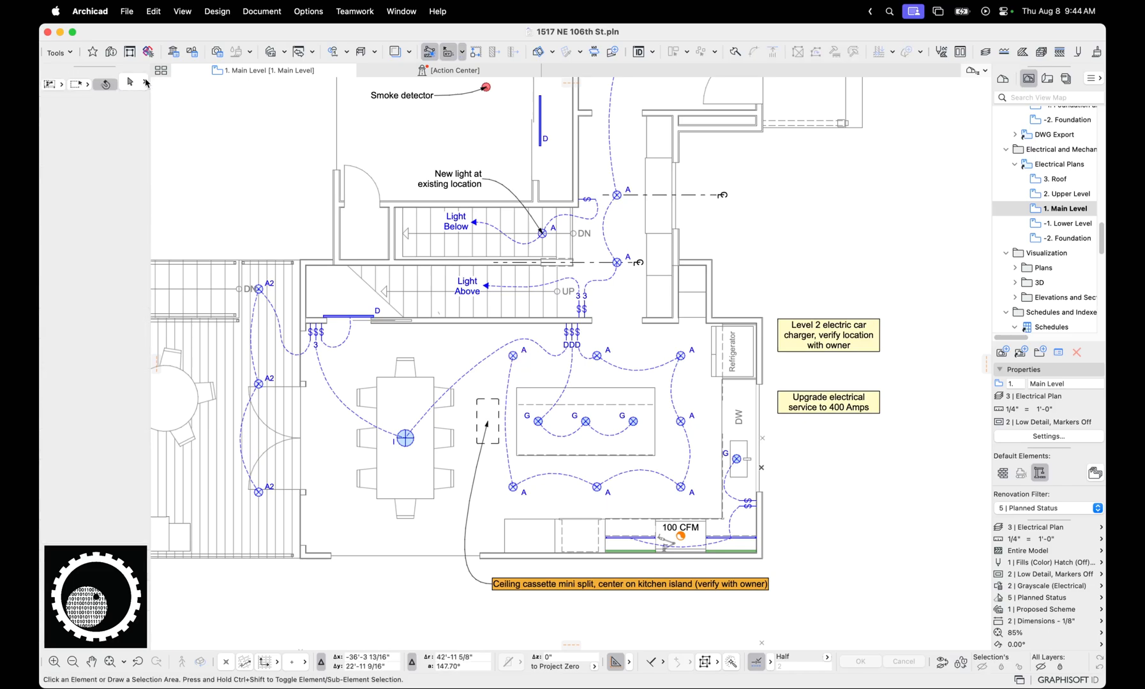
key("d")
Draw a horizontal beam about 4'-2" long on the Archicad Layer, in the empty area outside the building beside the stairs
key("b")
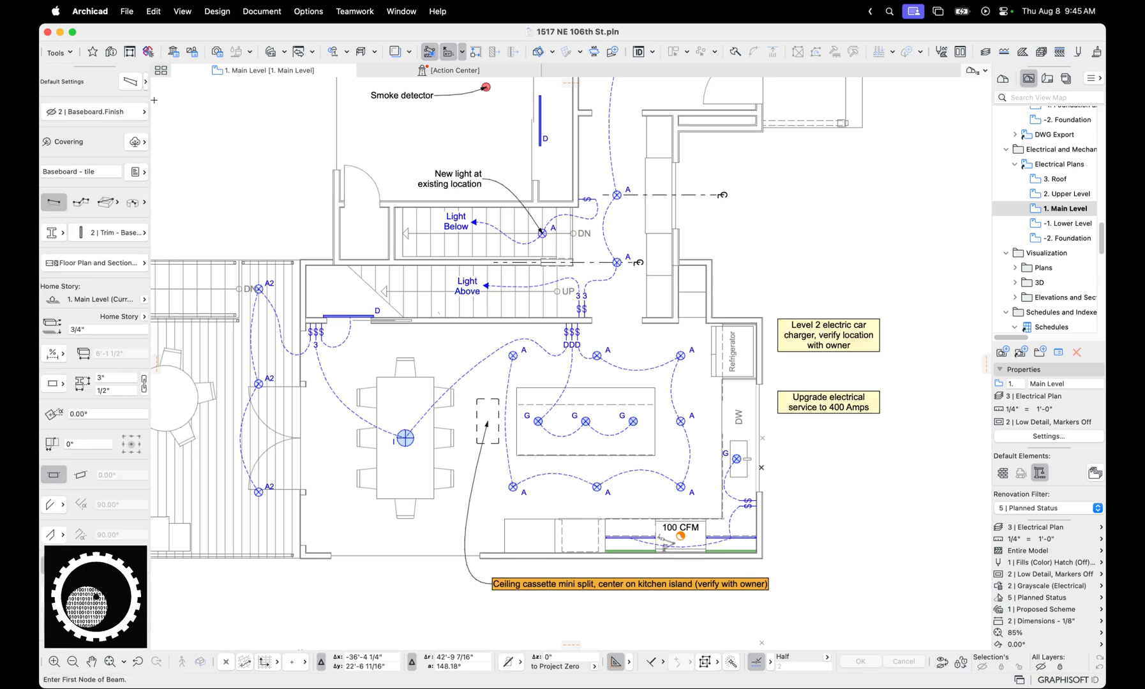
left_click(124, 112)
type("arc")
left_click(208, 143)
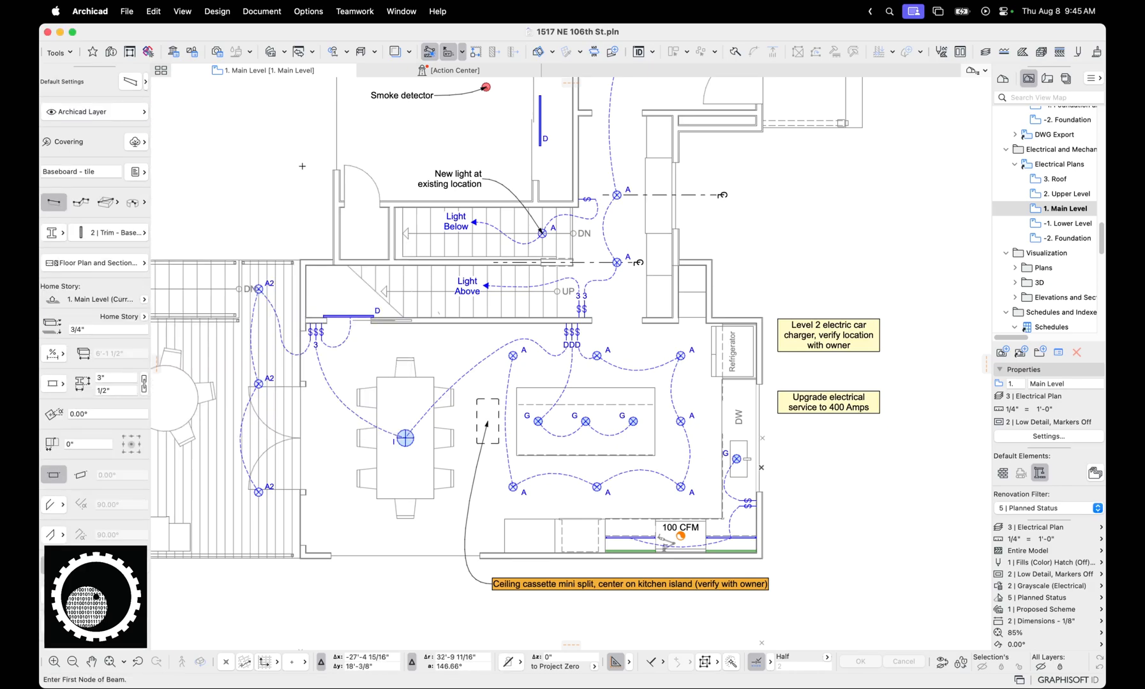
middle_click_drag(631, 235, 519, 222)
left_click(657, 224)
left_click(727, 224)
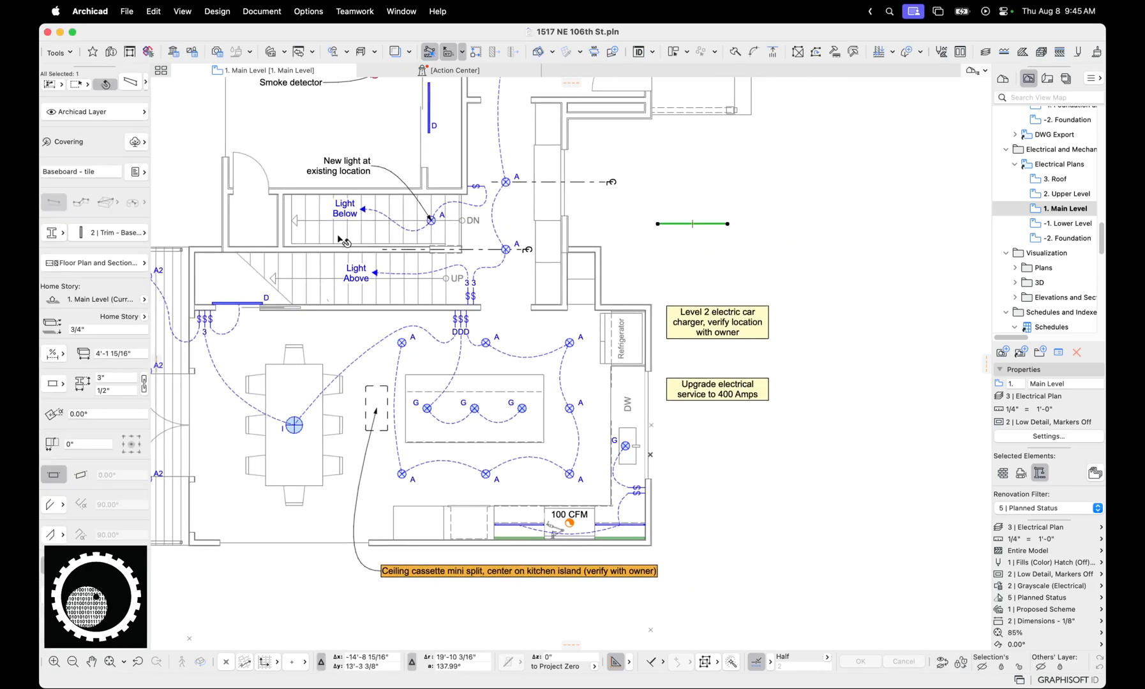
Set the width of the new beam outside the building to 3'
left_click(130, 388)
type("3'")
key("Return")
middle_click_drag(687, 210, 652, 262)
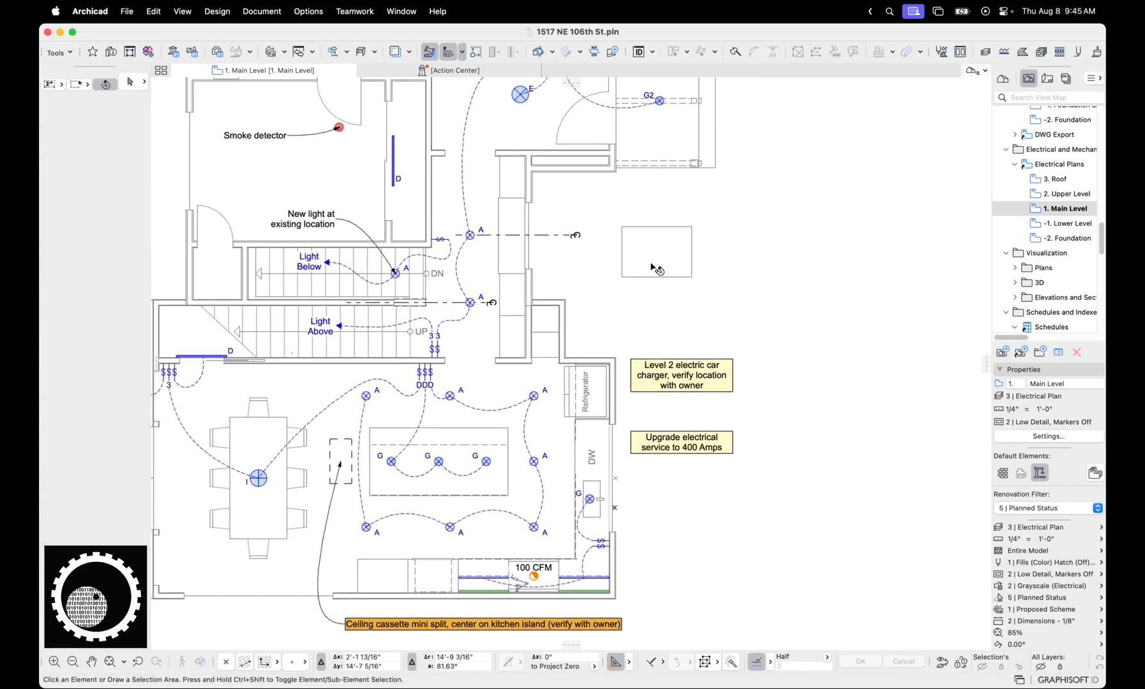
Assign the test beam to the 6 | Electrical - Light Fixture layer and deselect it to view its override color
left_click(121, 111)
type("ligh")
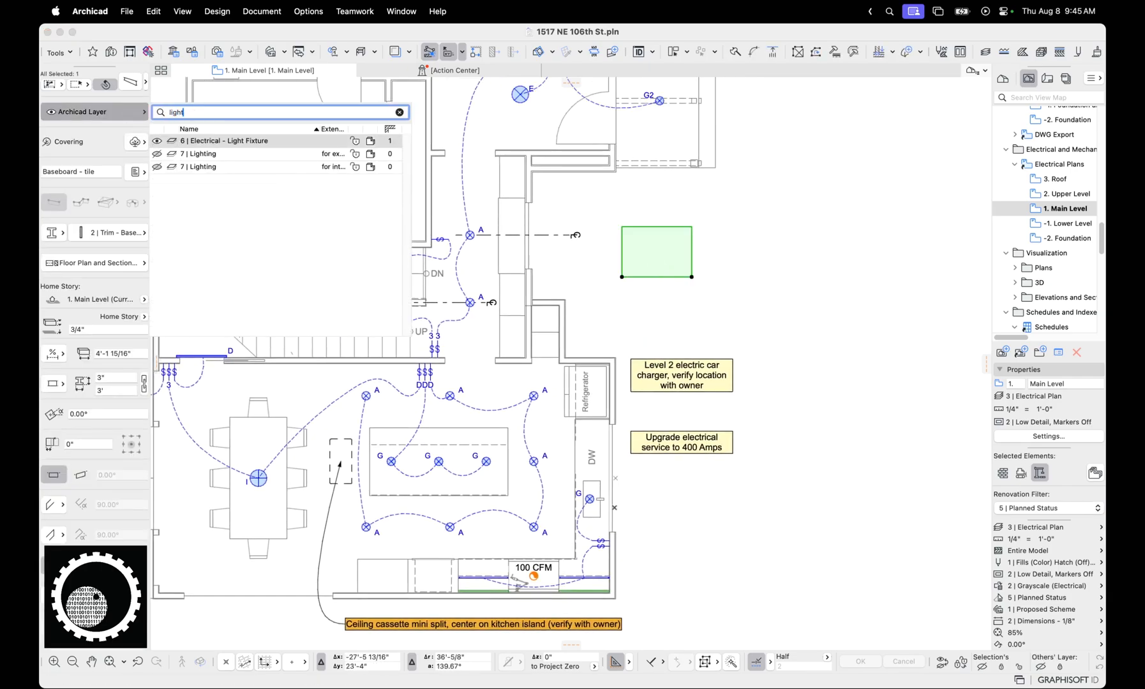
type("t")
key("Return")
left_click(694, 304)
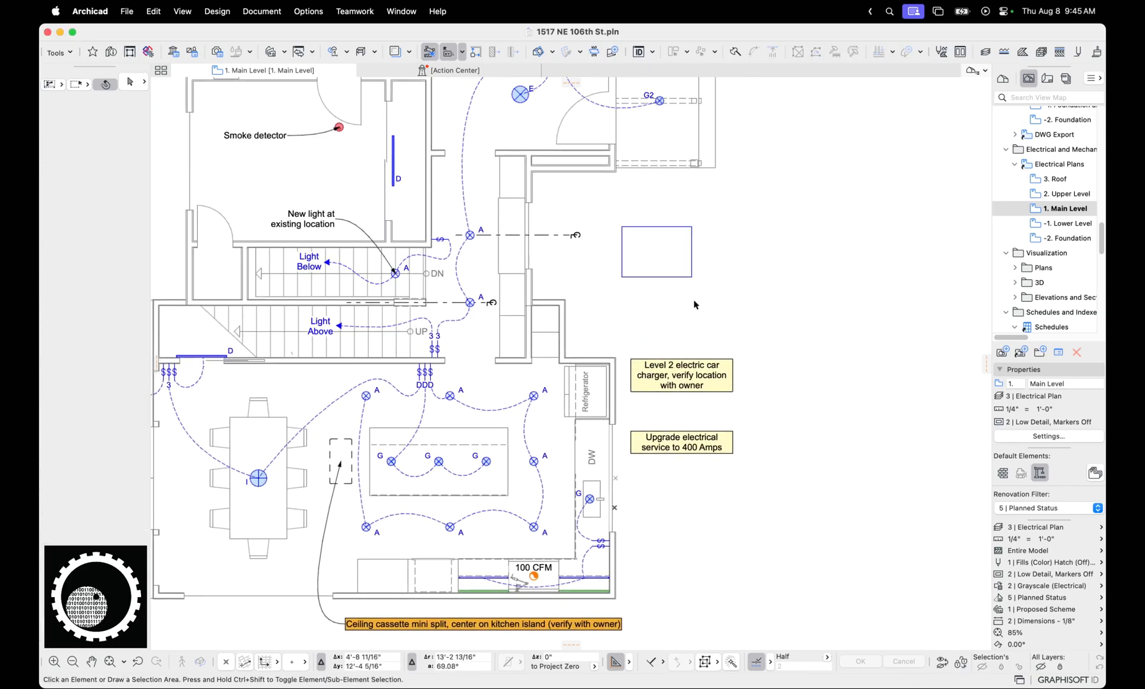
Move the test beam to the 6 | Electrical - Switches and Outlets layer and check its outline color up close
left_click(649, 263)
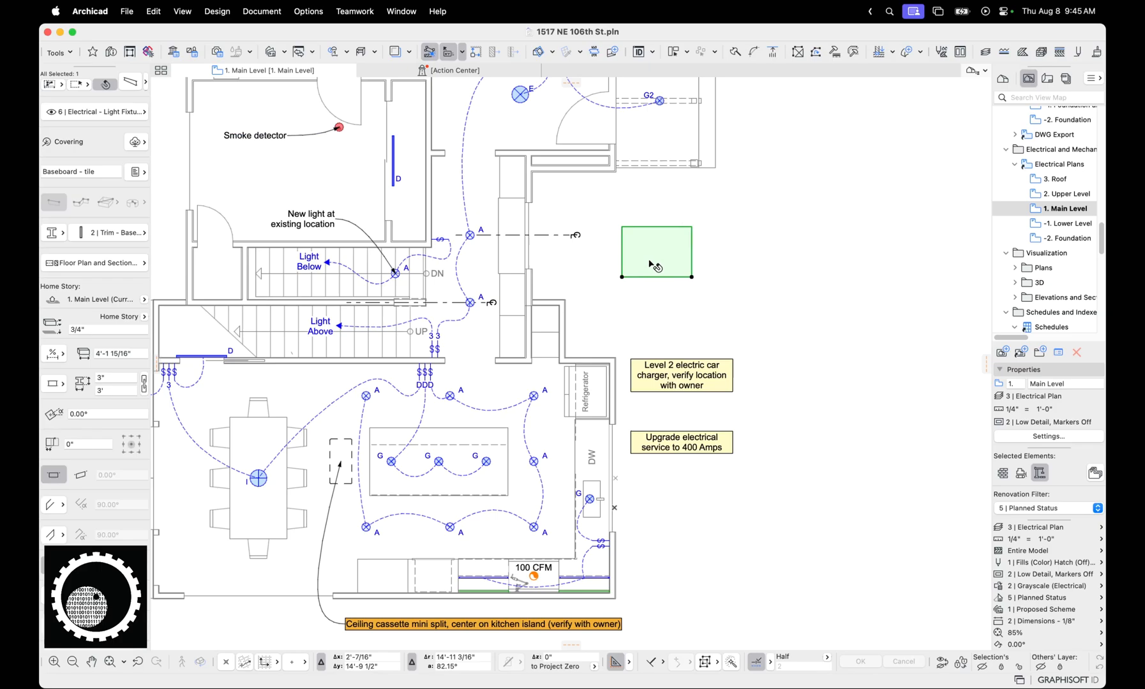
left_click(689, 299)
left_click(671, 266)
left_click(121, 112)
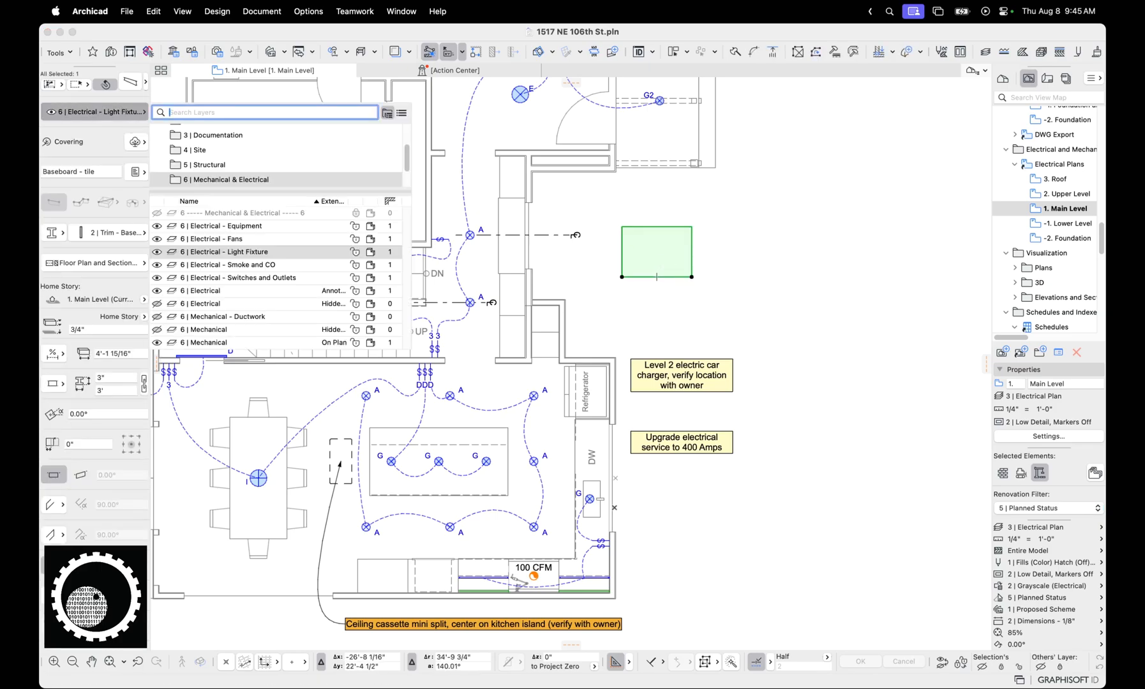
type("swit")
left_click(236, 141)
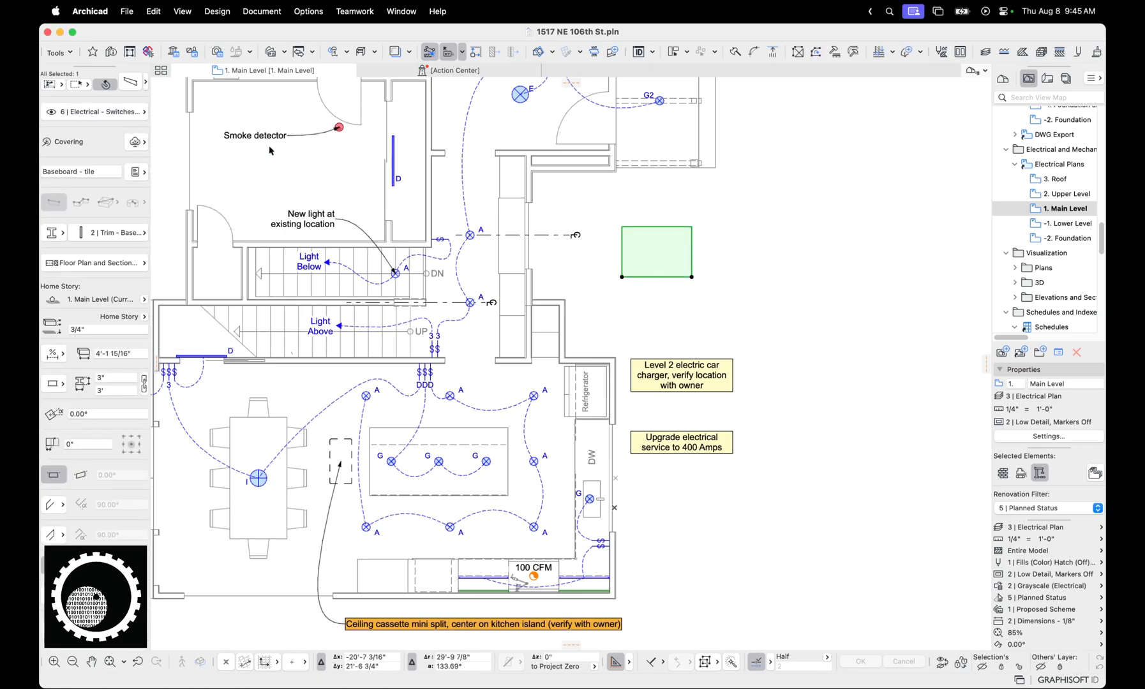
scroll(650, 268, "up", 5)
scroll(649, 229, "up", 2)
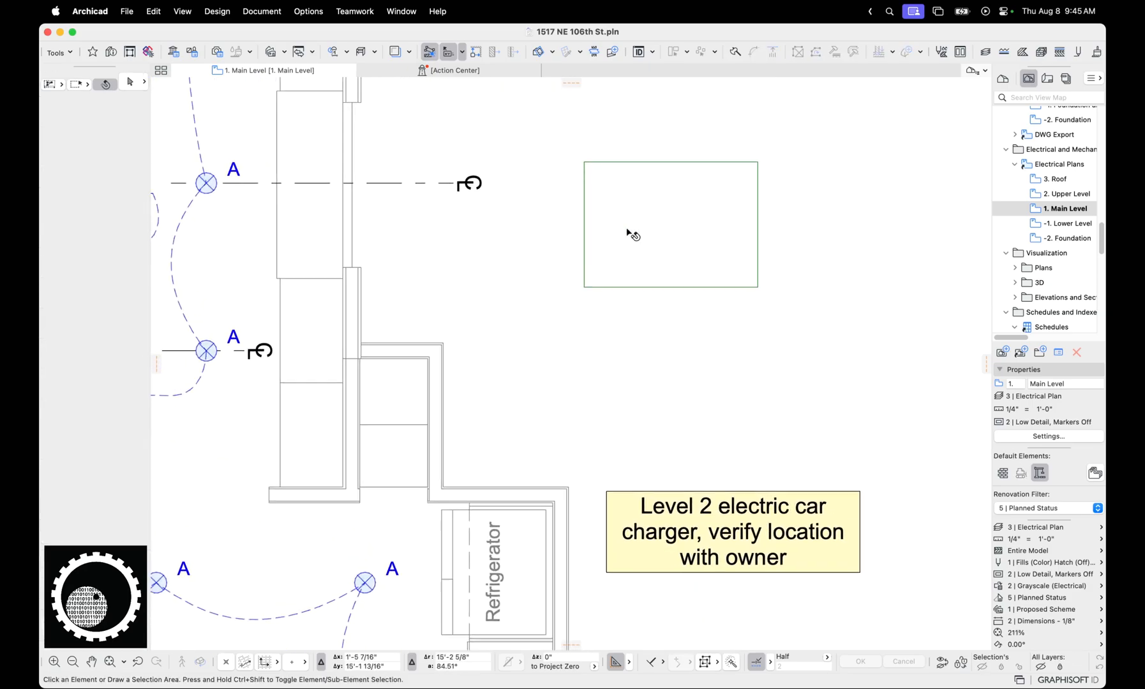
Change the test beam's ARCHICAD Classification to Switching Device
left_click(135, 172)
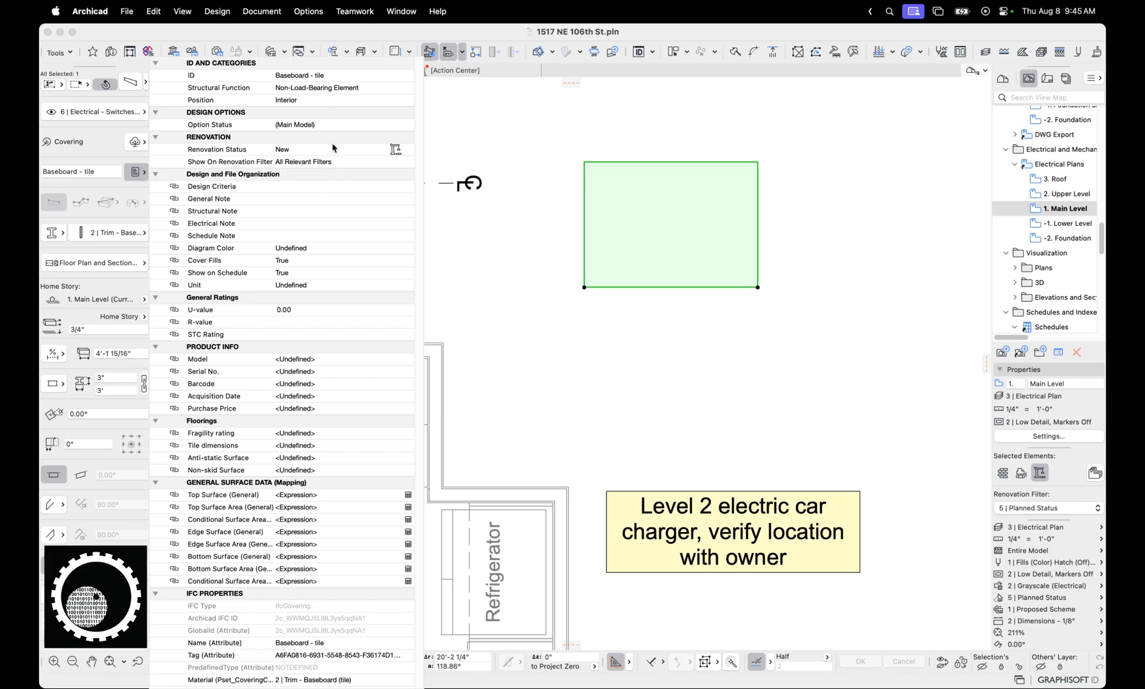
left_click(134, 142)
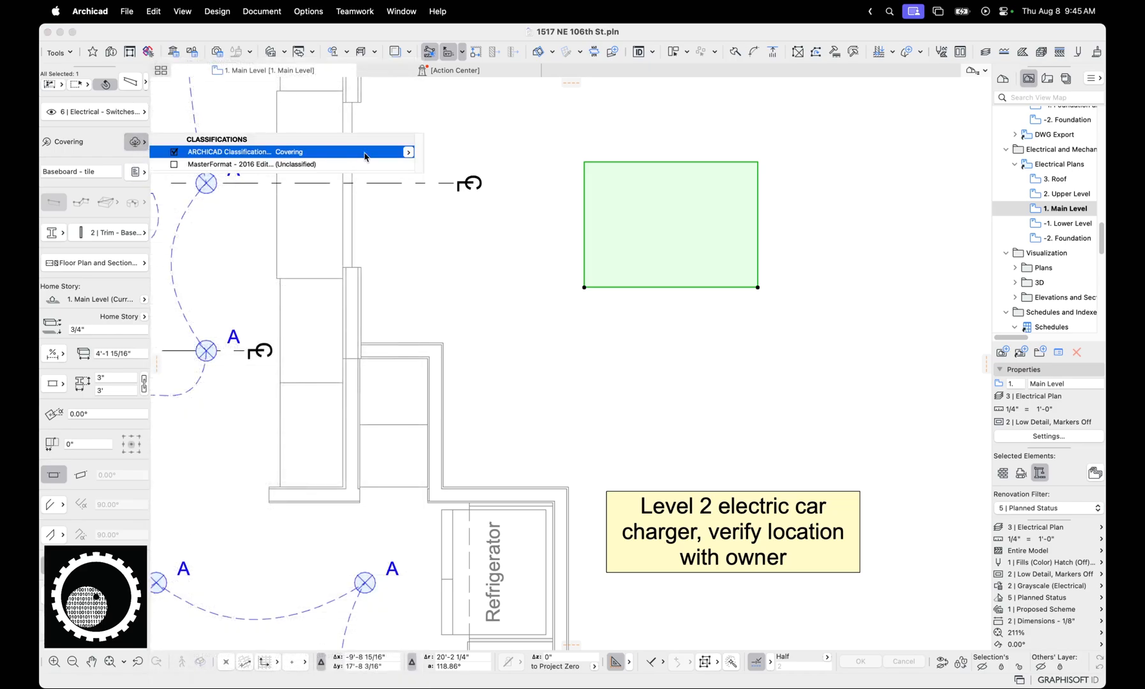
left_click(406, 152)
type("sw")
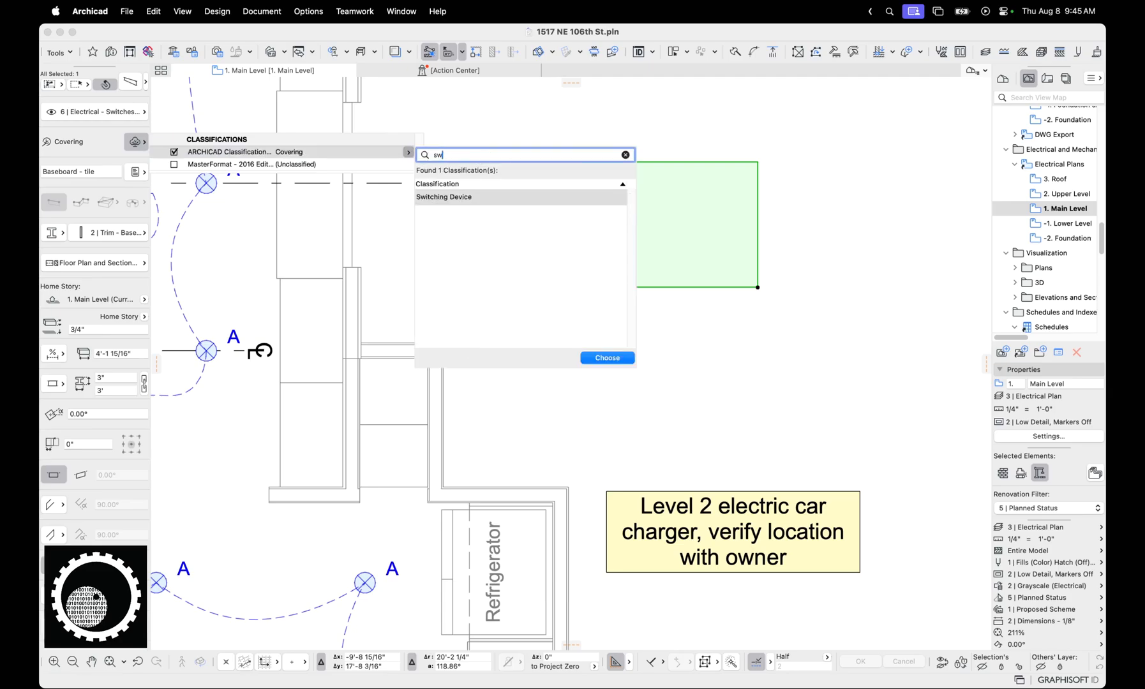
left_click(606, 358)
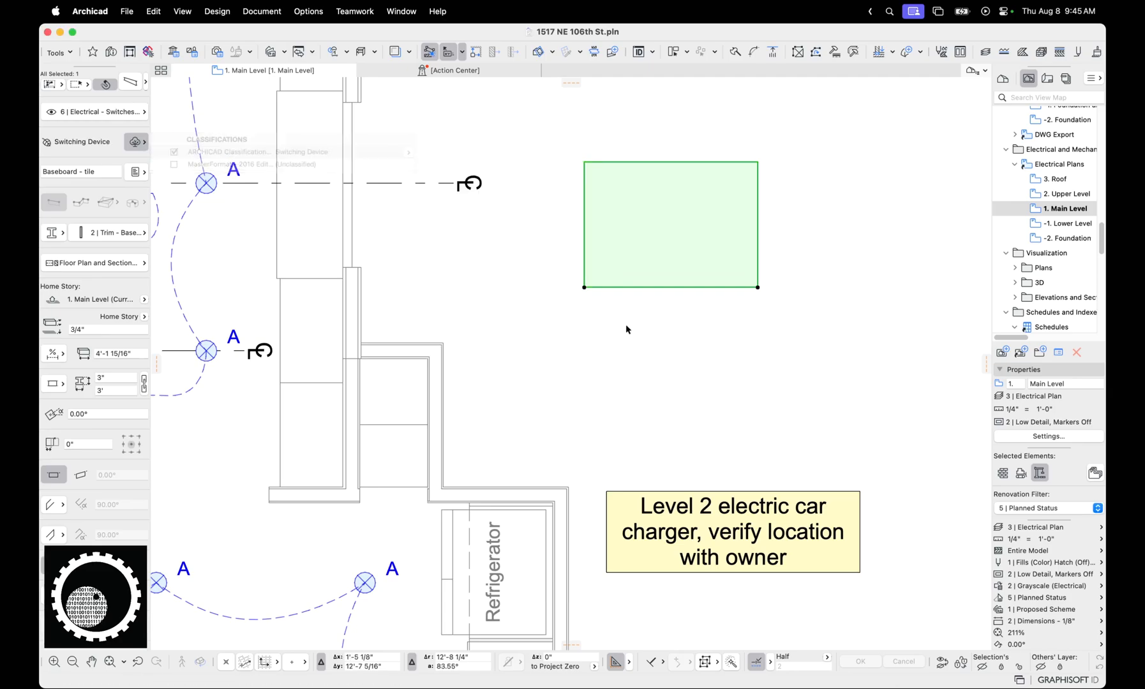
Delete the test beam from the area outside the building
scroll(572, 329, "down", 5)
middle_click_drag(572, 330, 572, 179)
key("Delete")
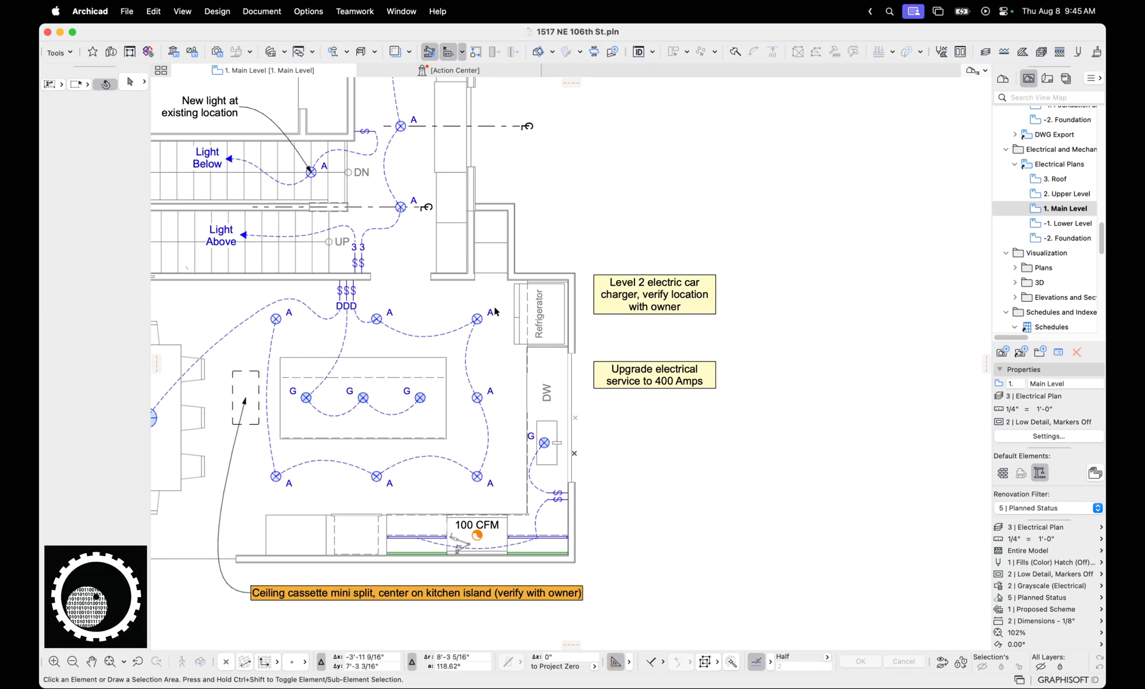
Inspect the kitchen's three-gang switch in a 3D preview, leave its settings unchanged, and select the dashed wiring between the ceiling lights
left_click(477, 318)
double_click(354, 283)
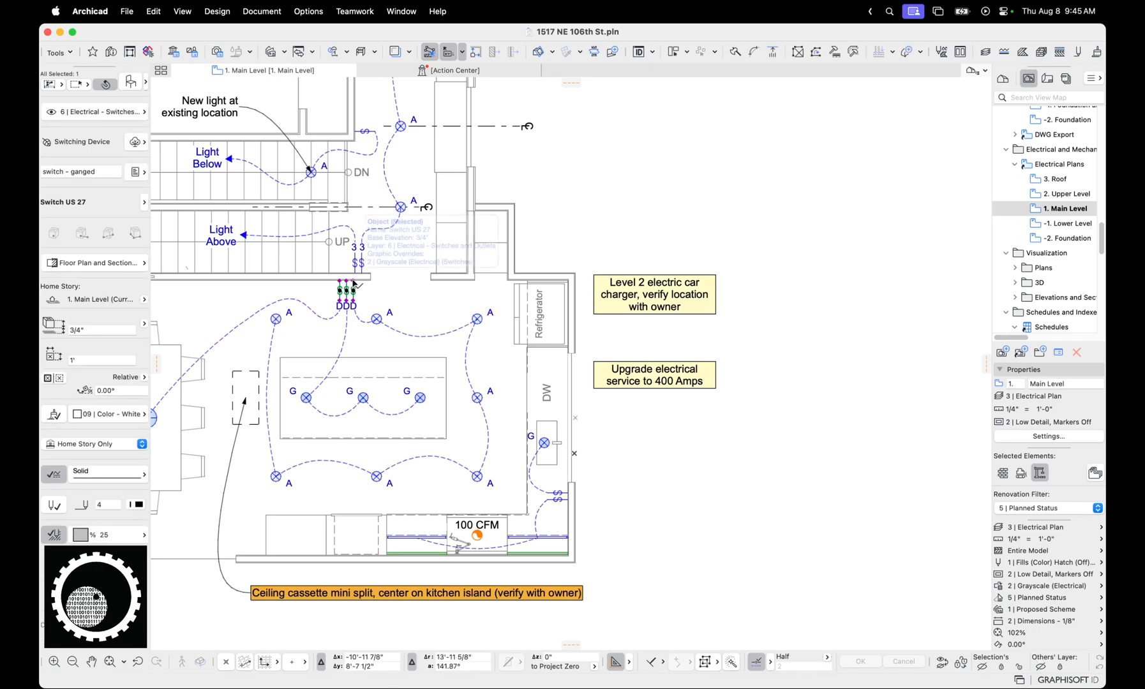
left_click(748, 127)
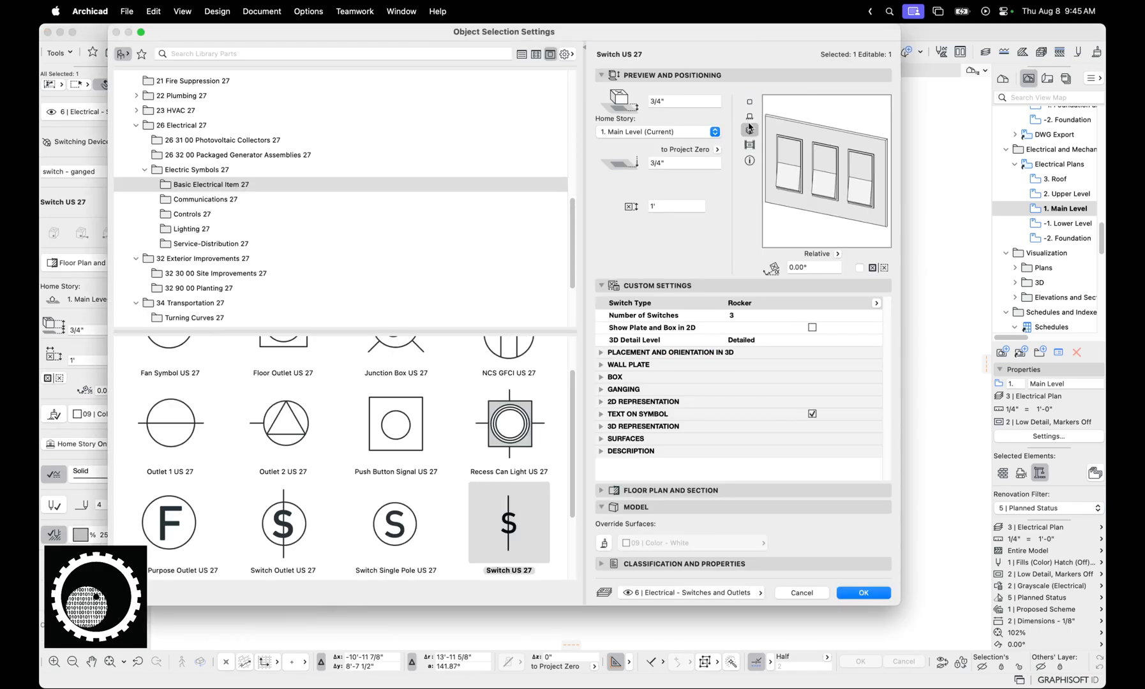
left_click(804, 596)
key("Escape")
left_click(423, 336)
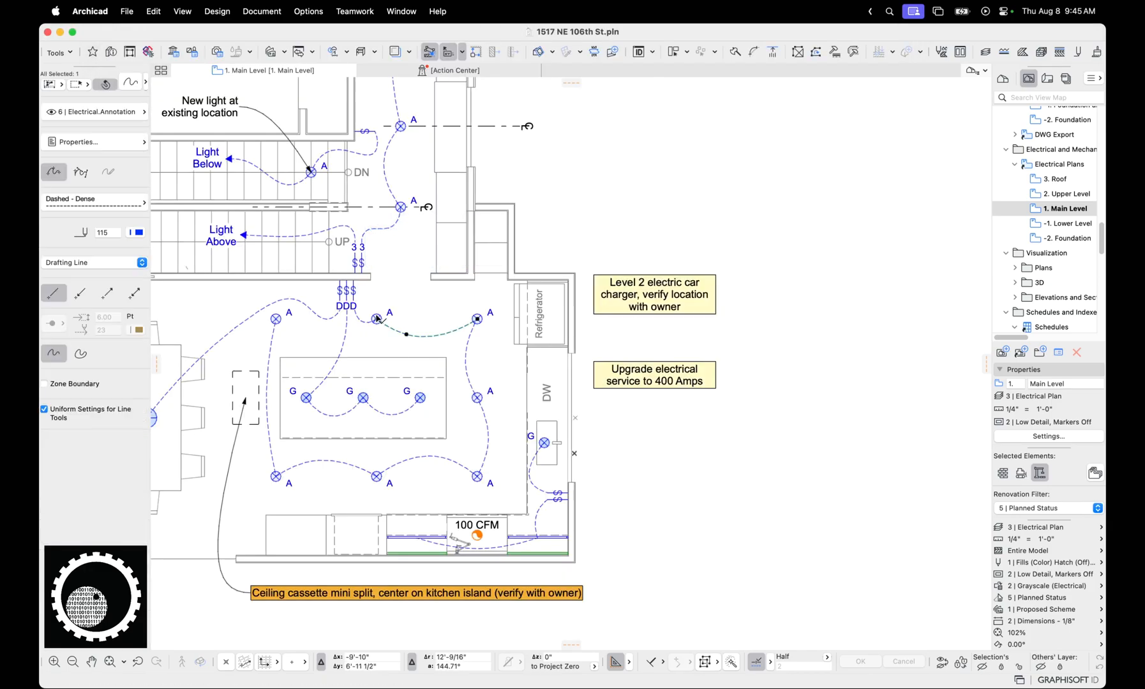
Inspect the beam settings and classification of the Plugmold outlet strip along the kitchen's back wall, without changing them
middle_click_drag(421, 327, 398, 230)
scroll(514, 473, "up", 5)
left_click(514, 474)
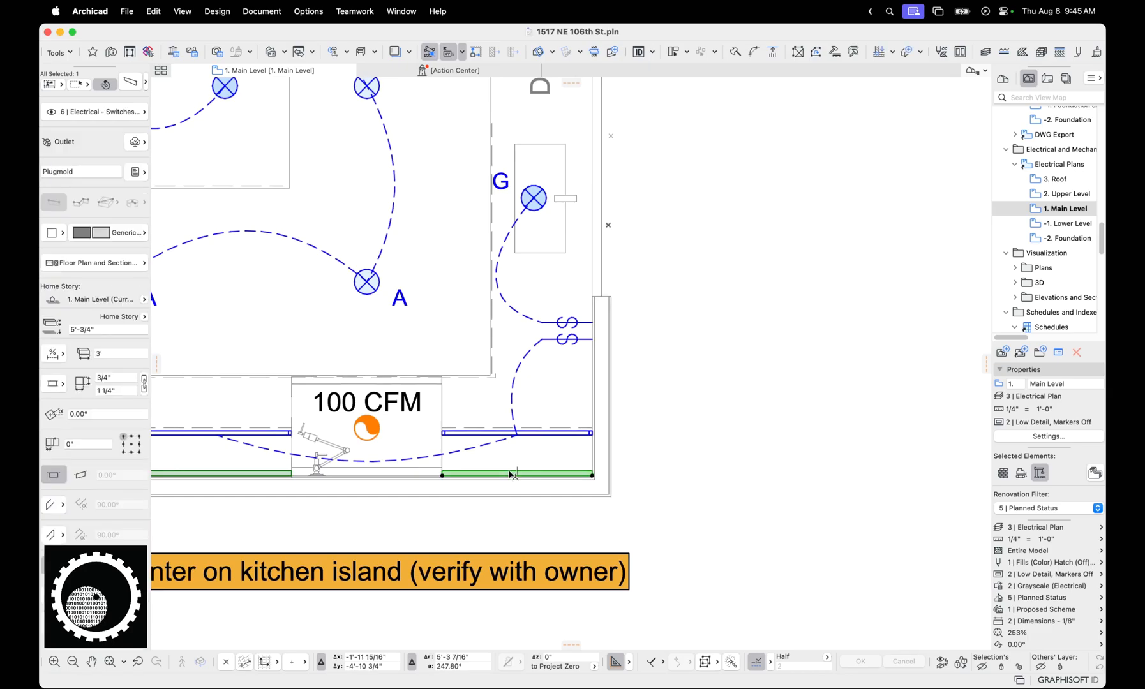
key("super+t")
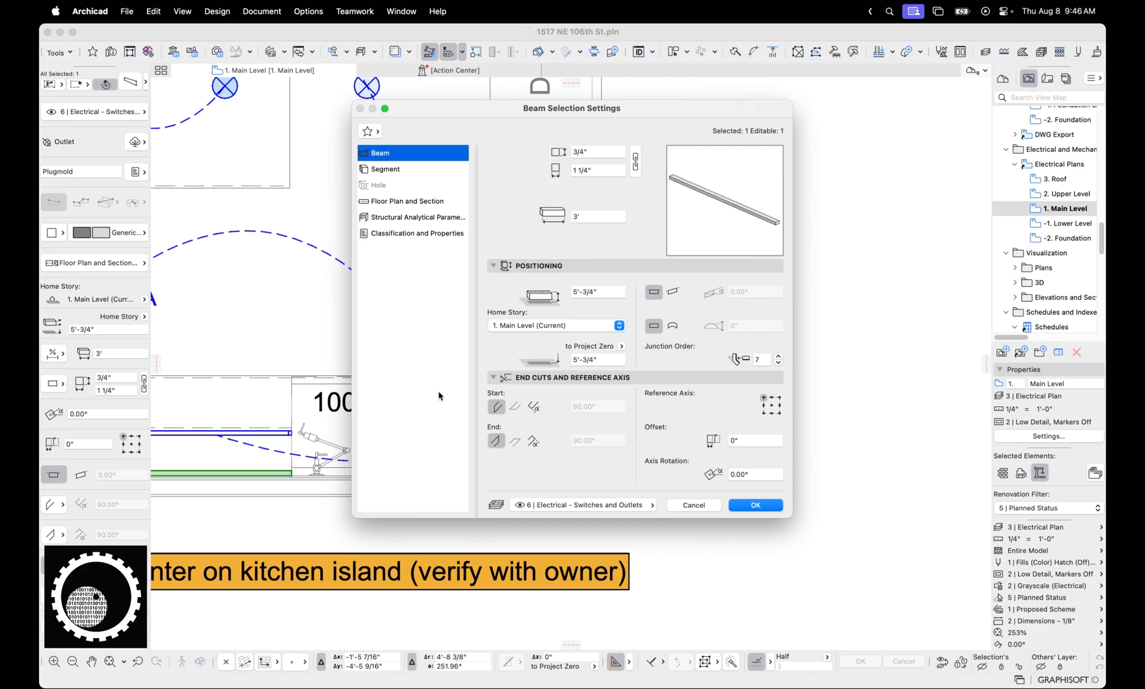
left_click(684, 506)
left_click(135, 143)
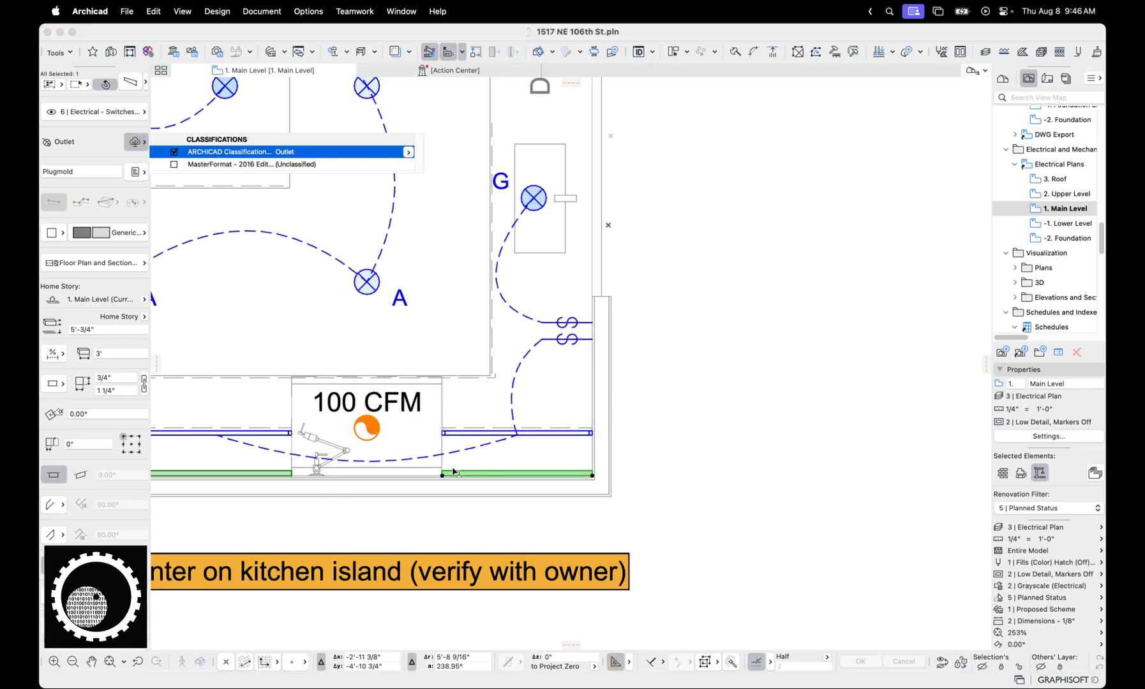
Check the layer and classification of the 100 CFM fan symbol above the range, and deselect it
scroll(536, 421, "down", 3)
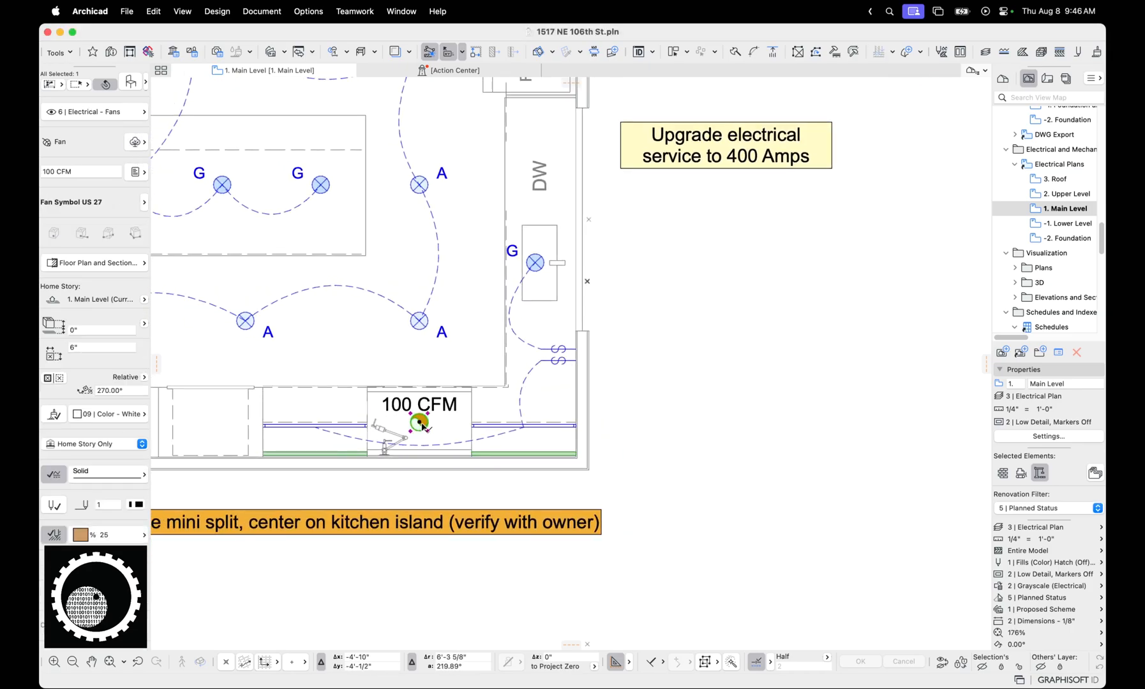
left_click(425, 486)
scroll(425, 486, "down", 3)
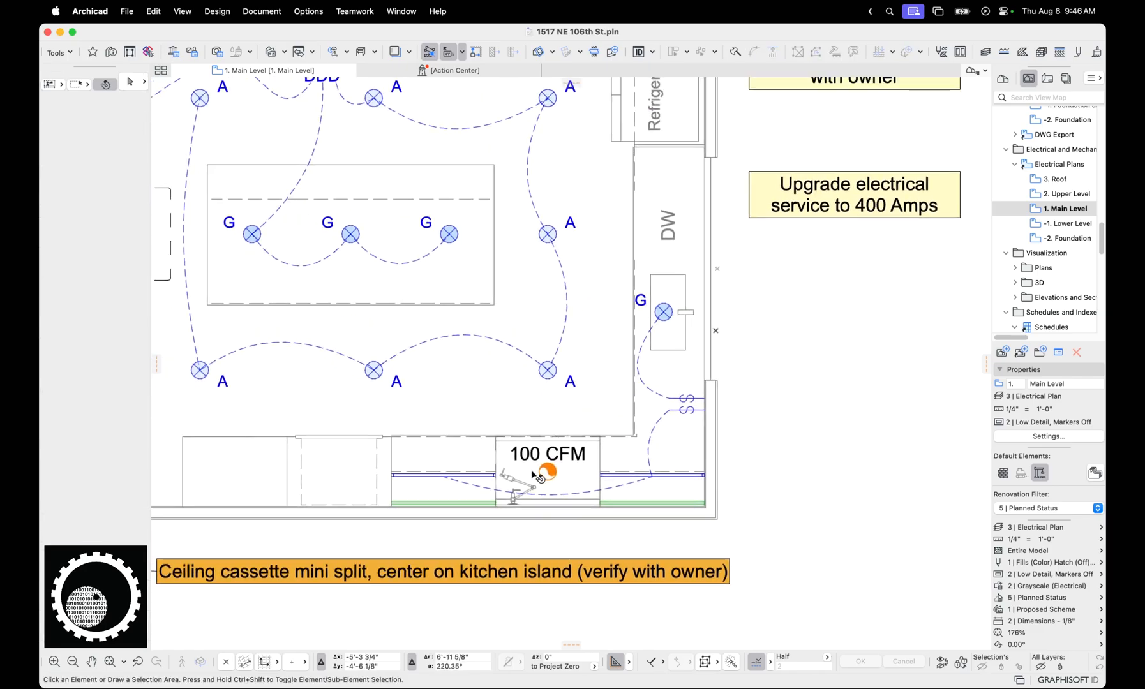
Switch the graphic override combination to 1 | Default, Zones (Empty) and select the 100 CFM fan to check its own appearance
left_click(1038, 584)
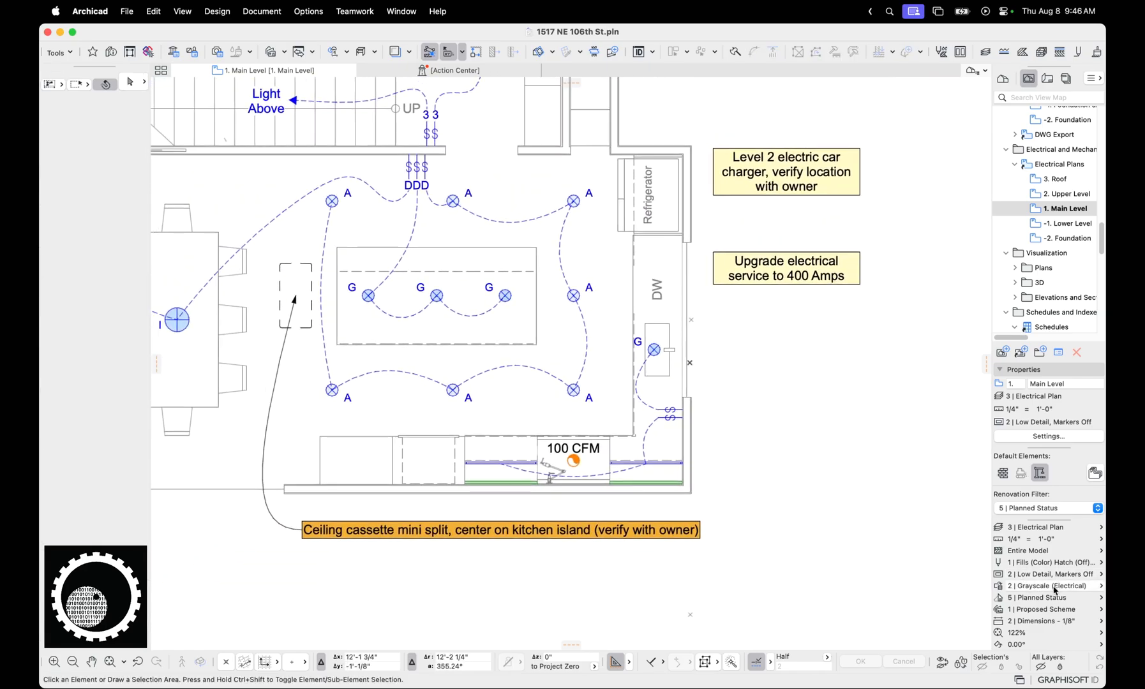
left_click(954, 154)
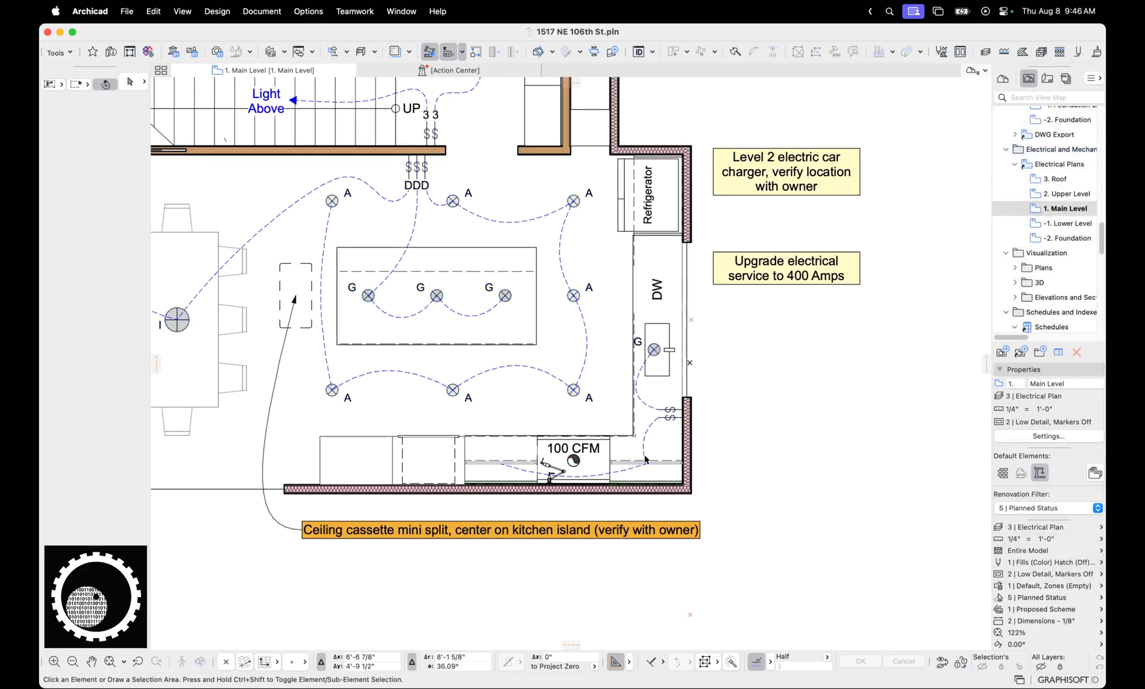
scroll(599, 497, "up", 2)
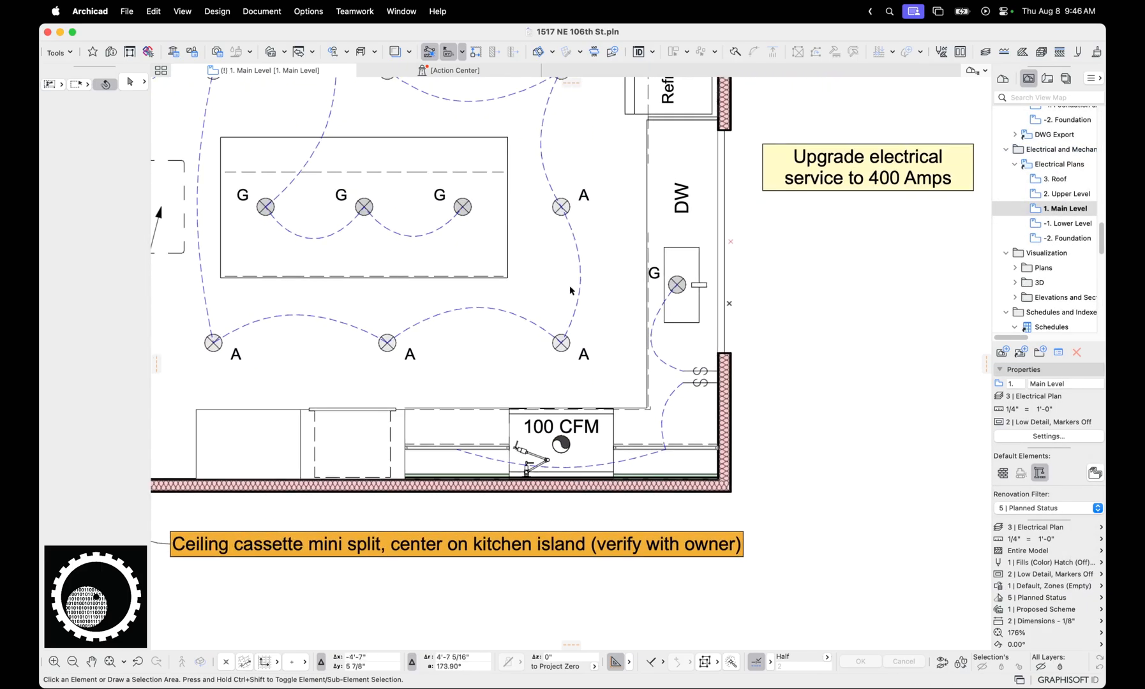
left_click(561, 446)
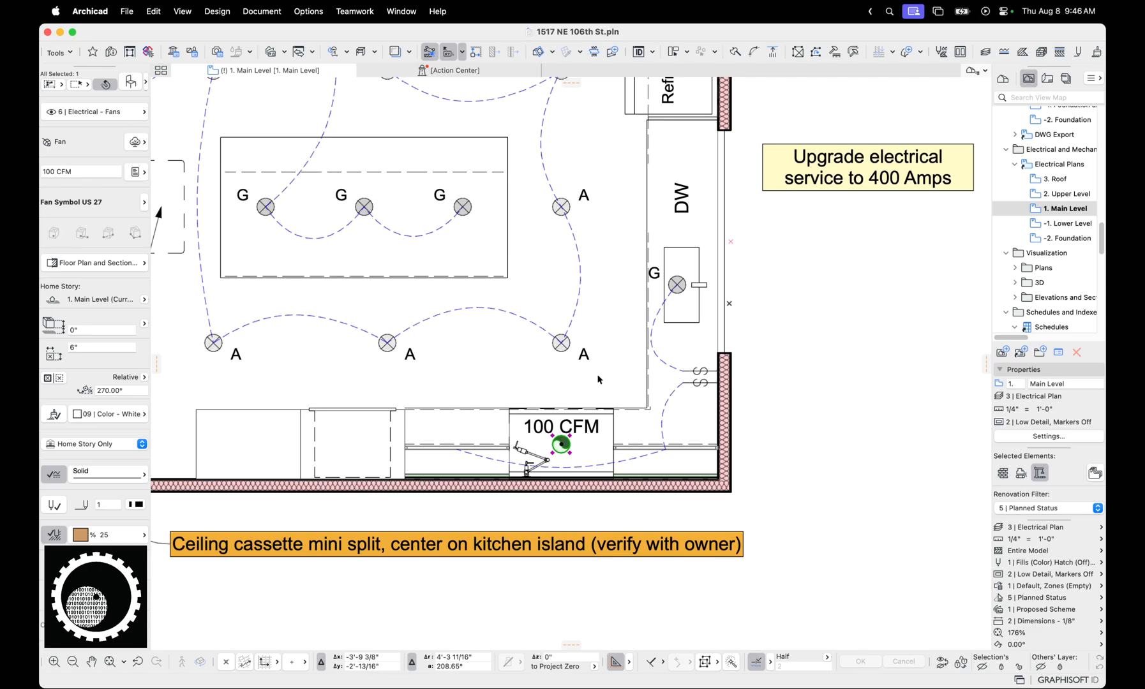
scroll(597, 379, "down", 4)
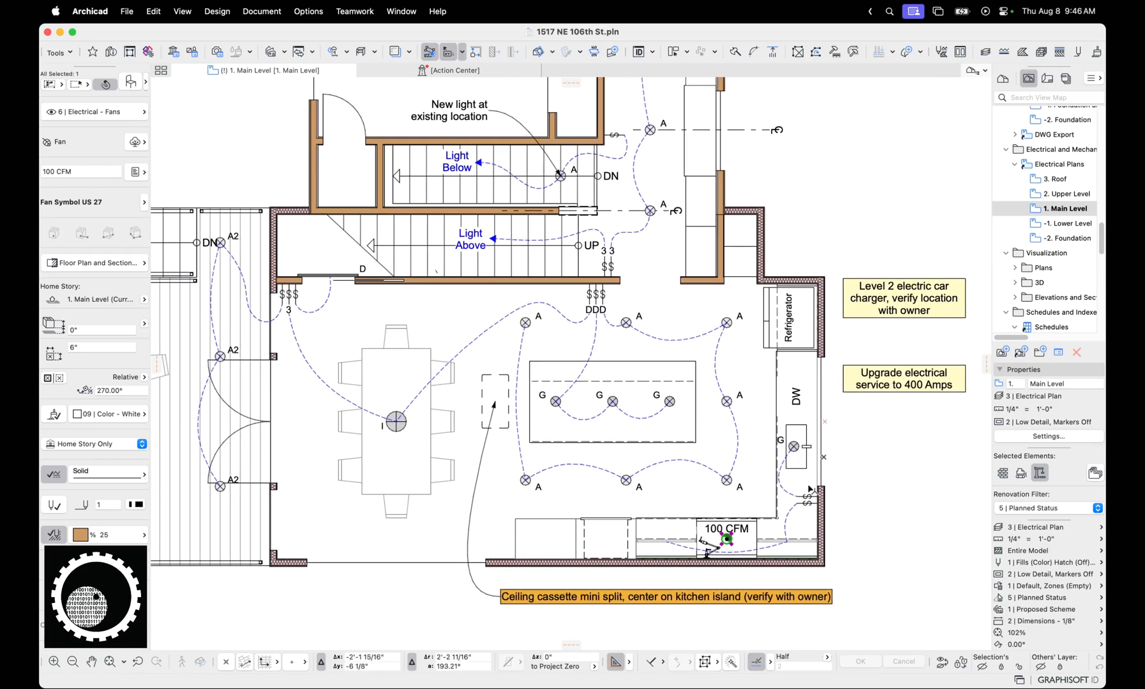
Check the layer and pen of the dashed wiring and the Light Above text, and restore the electrical Main Level view
left_click(681, 341)
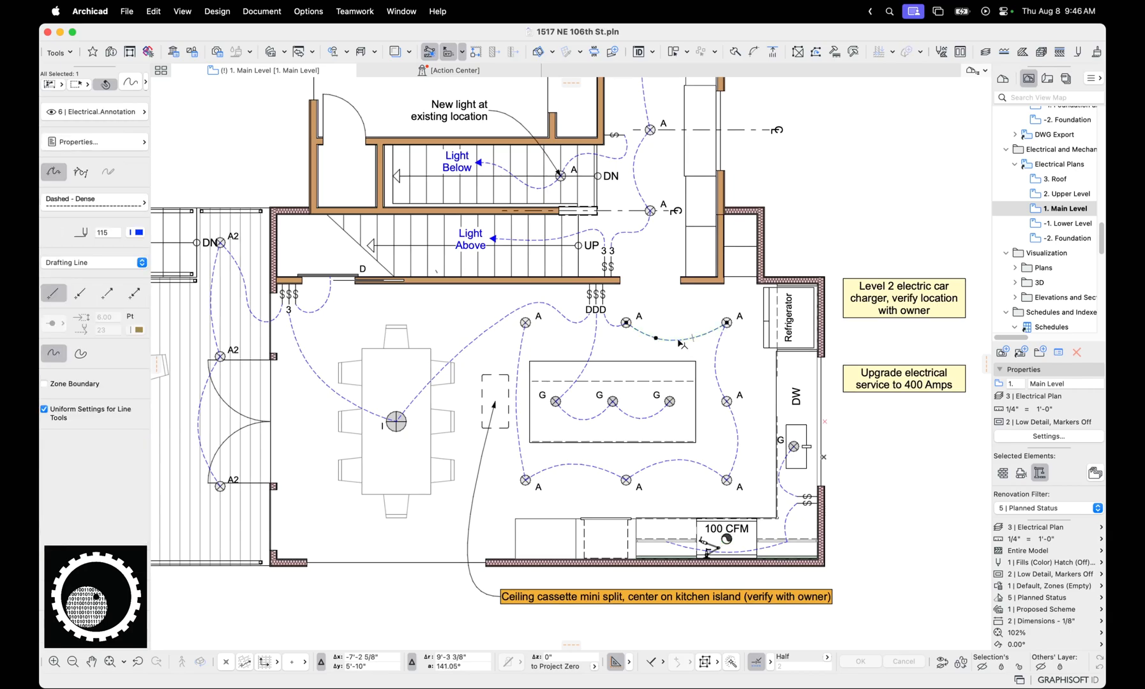
left_click(469, 241)
left_click(470, 243)
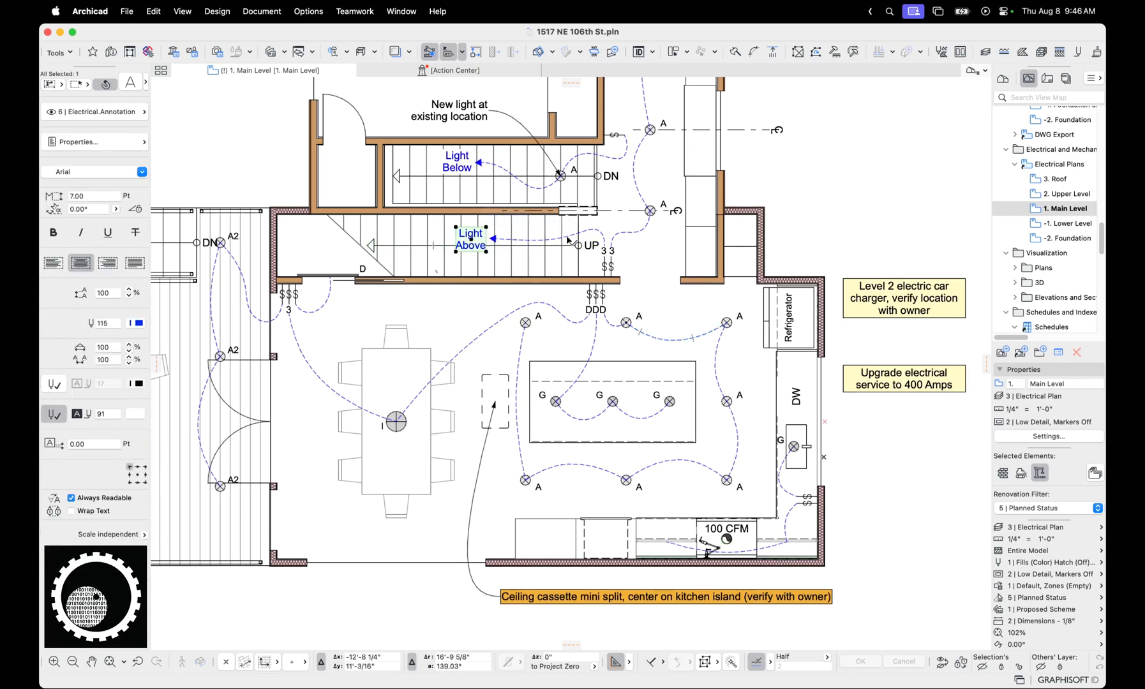
left_click(590, 236)
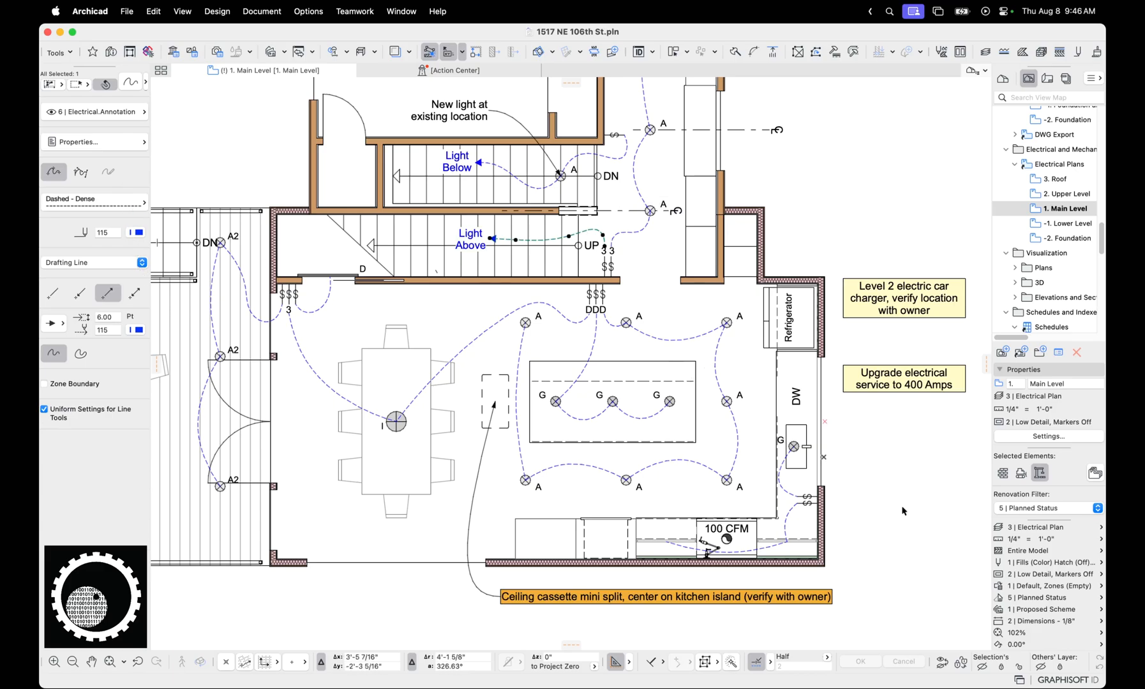
double_click(1062, 209)
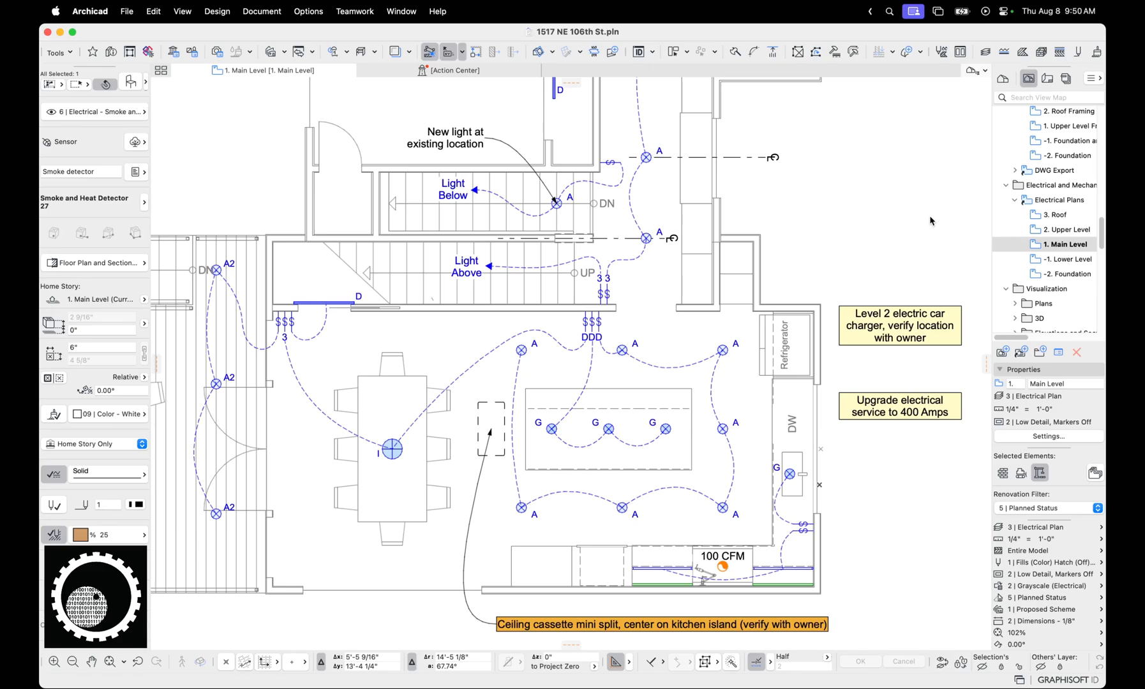
Toggle the background fill of the Level 2 electric car charger note off and back on, and deselect the note
scroll(856, 441, "down", 4)
middle_click_drag(823, 385, 764, 449)
scroll(772, 454, "down", 2)
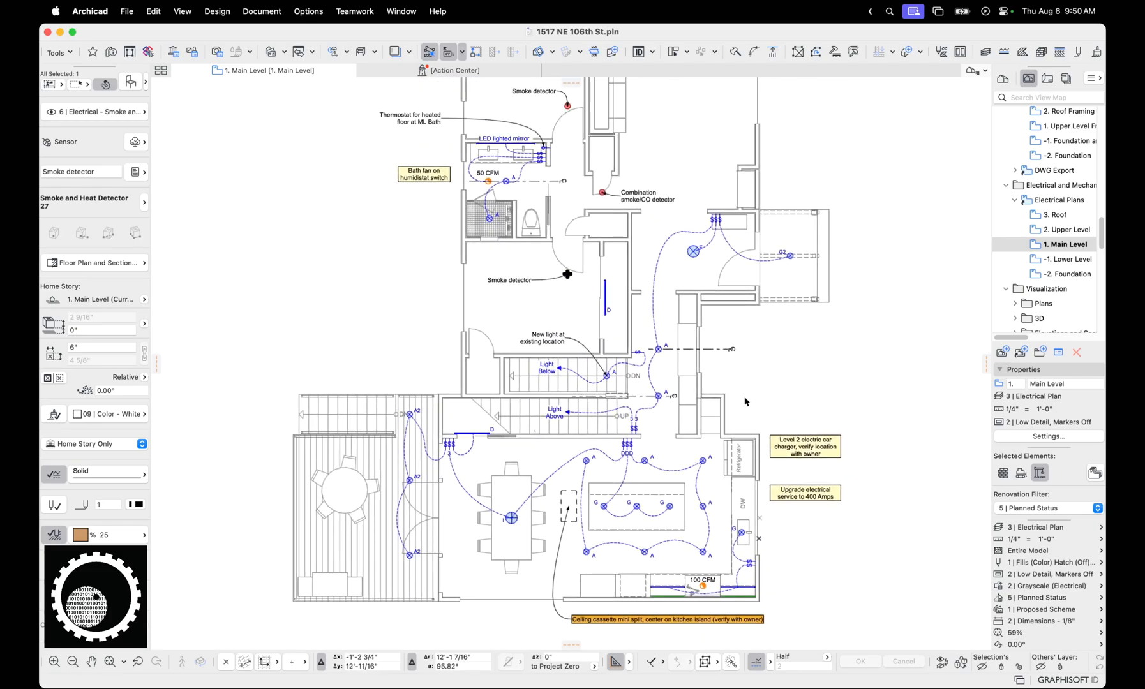
left_click(793, 452)
scroll(793, 452, "down", 2)
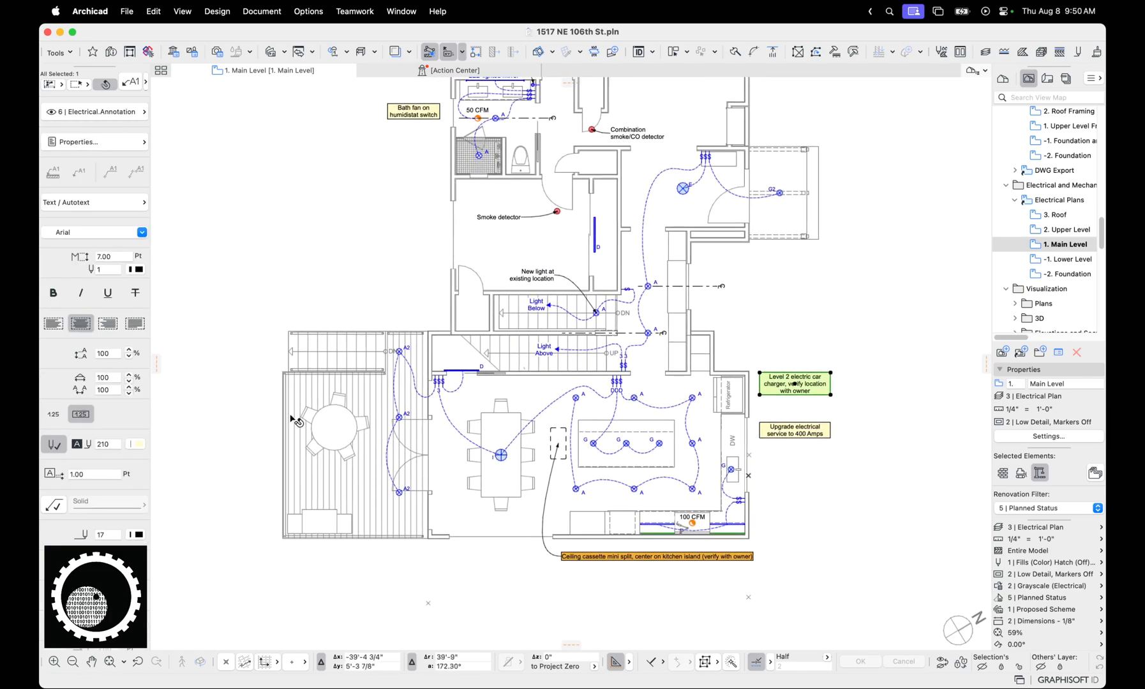
left_click(55, 444)
left_click(54, 444)
left_click(820, 460)
scroll(814, 414, "up", 4)
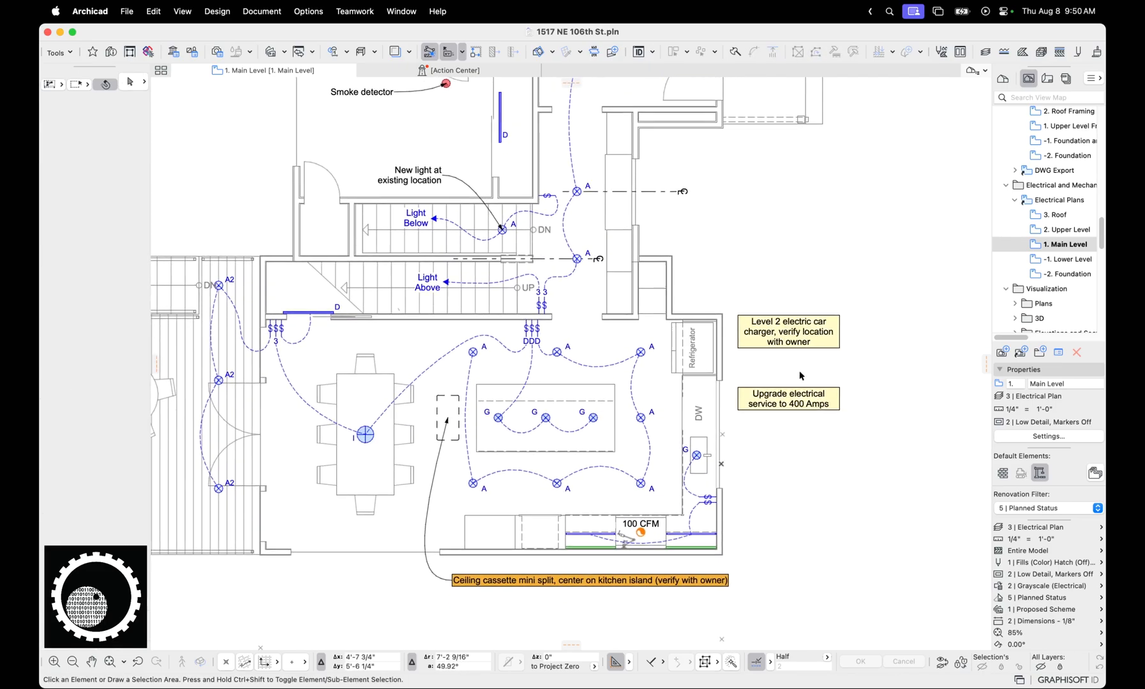
Compare the layer and background pens of the 400 Amps note, the car charger note and the ceiling cassette label, and deselect
left_click(812, 408)
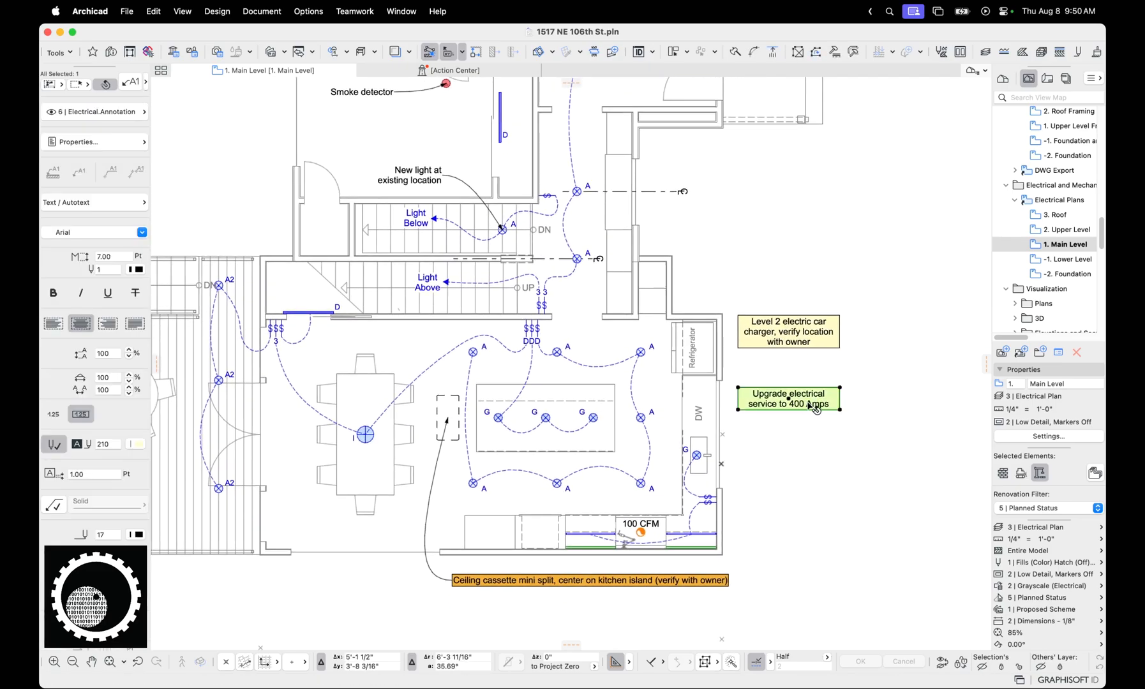
left_click(811, 340)
middle_click_drag(543, 583, 572, 572)
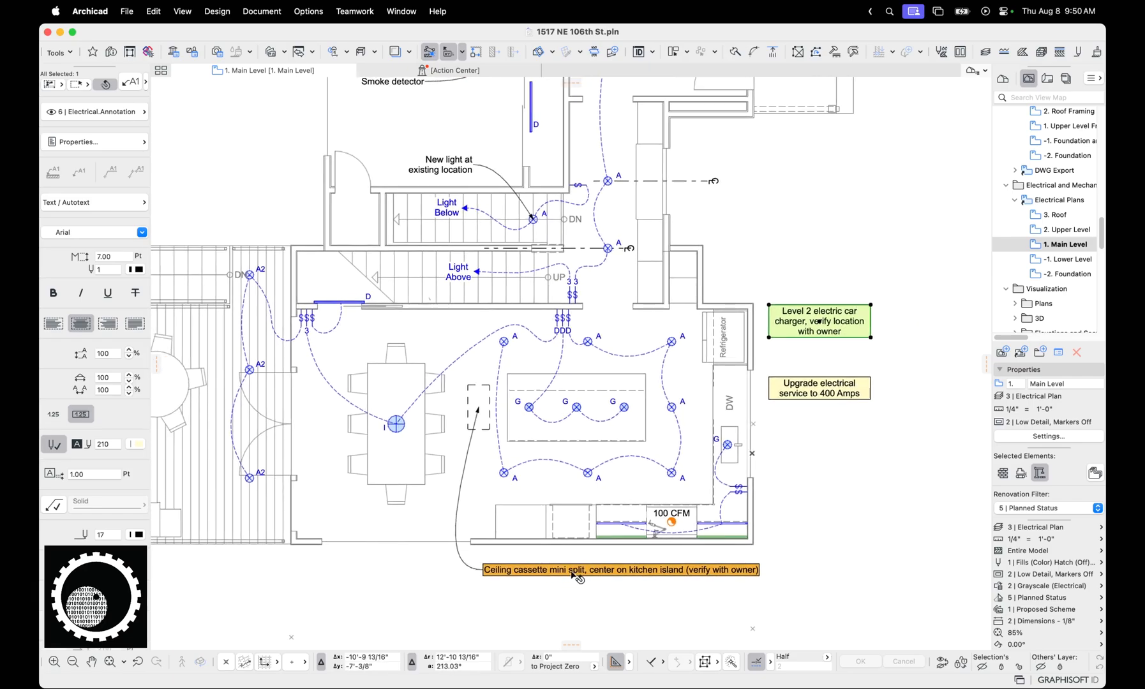
left_click(539, 579)
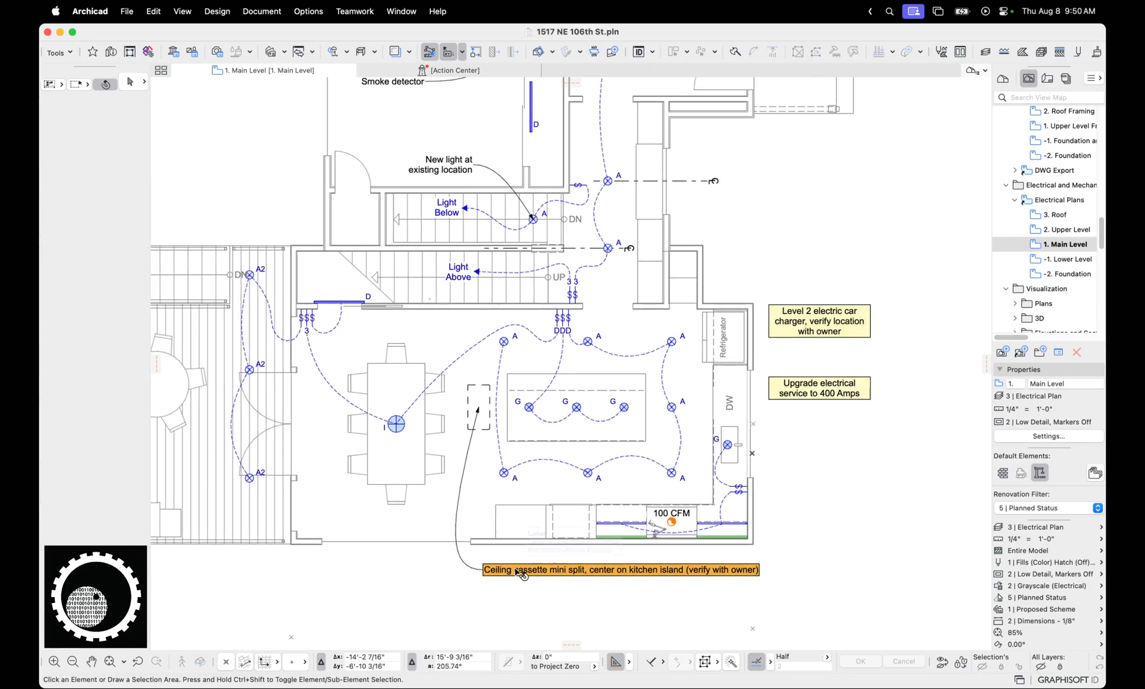
left_click(521, 574)
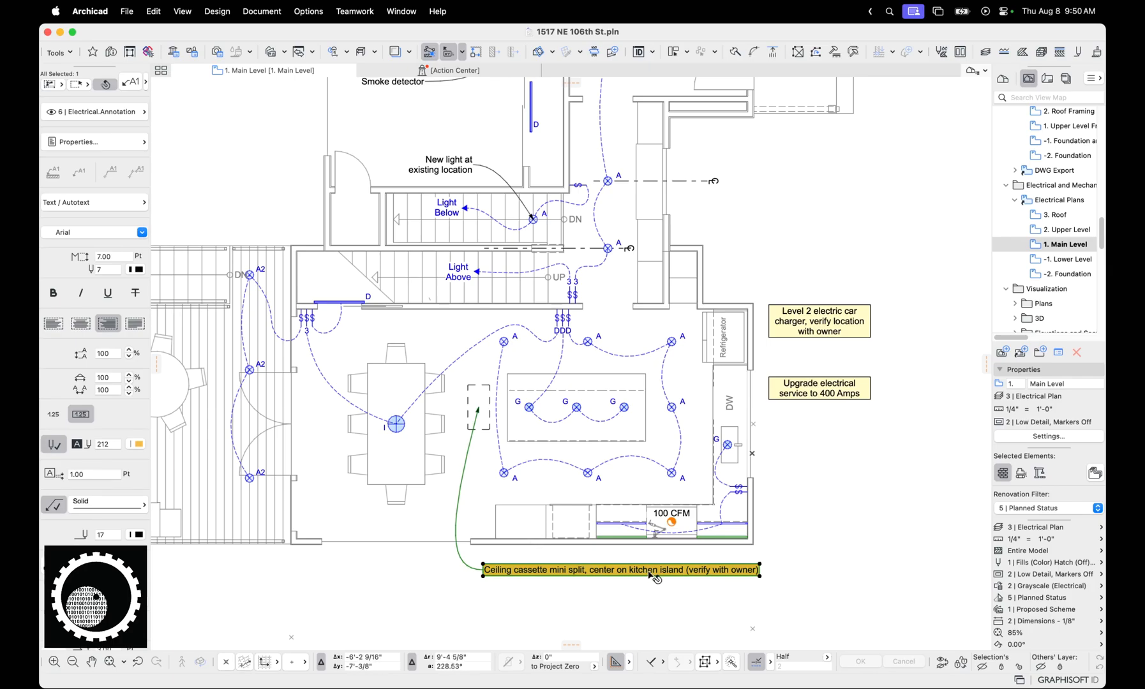
scroll(731, 577, "down", 3)
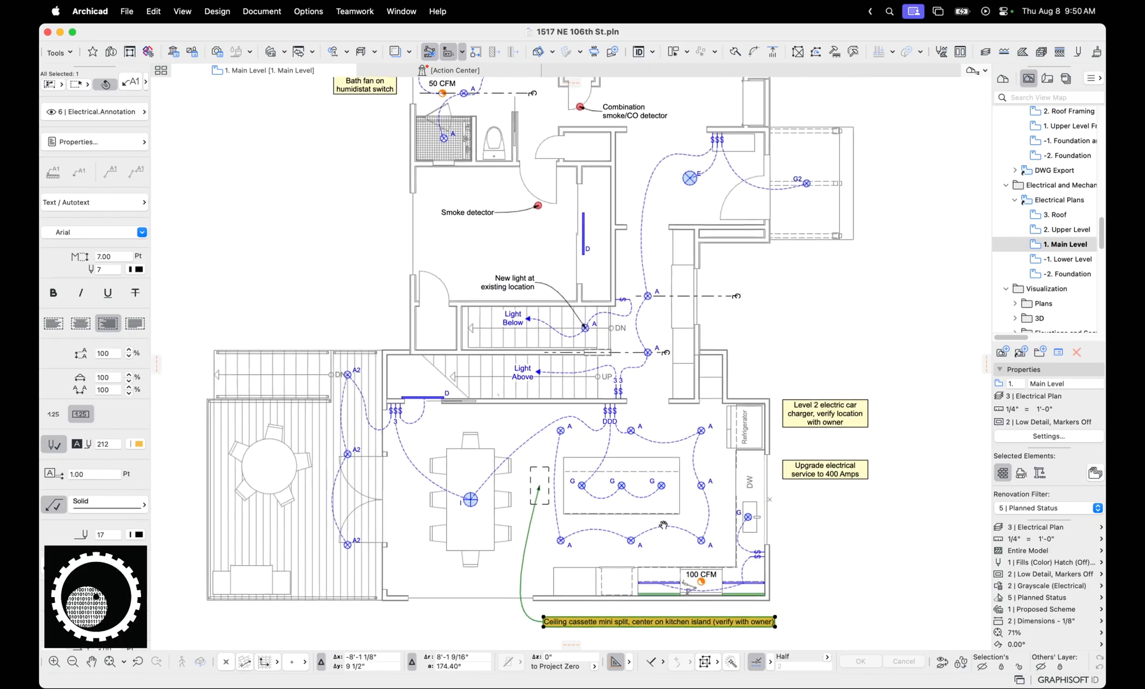
left_click(807, 338)
Inspect the object settings of the centerline symbol running through the 50 CFM bath fan, without changing them
scroll(762, 421, "up", 5)
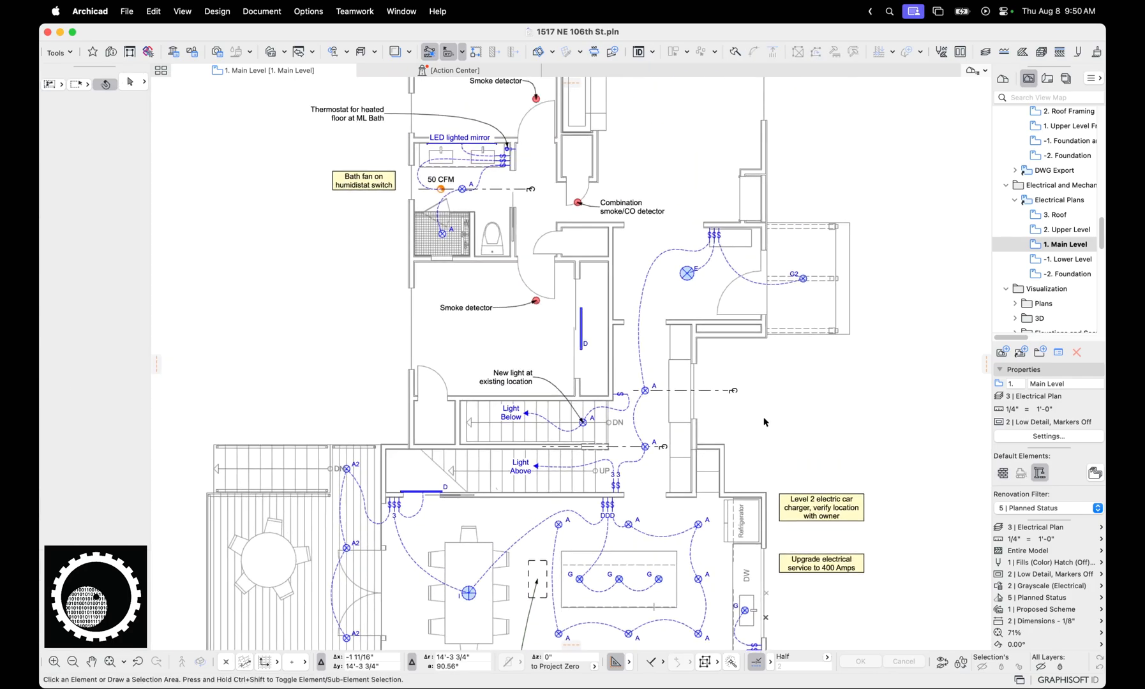
scroll(483, 269, "up", 4)
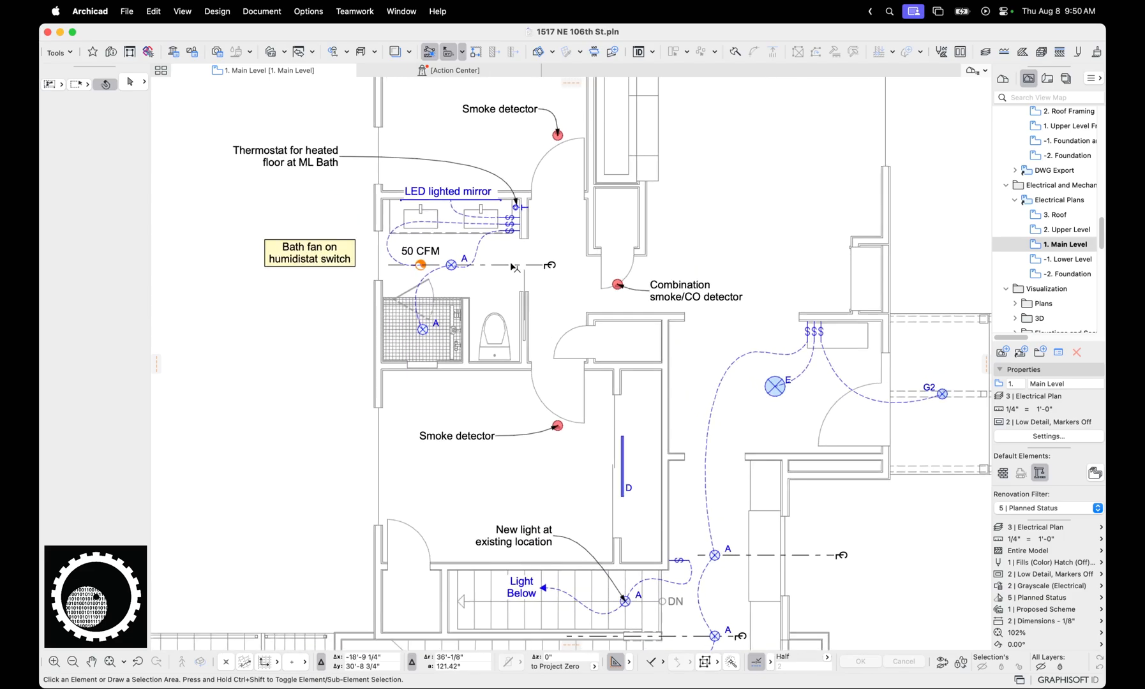
left_click(449, 266)
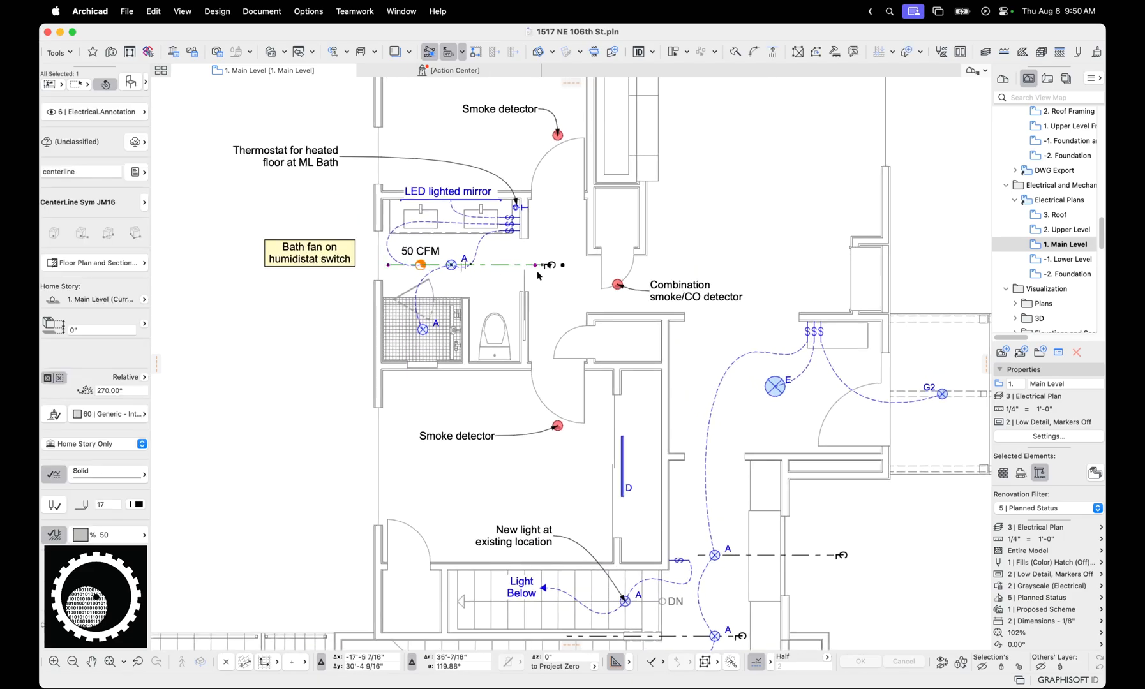
key("super+t")
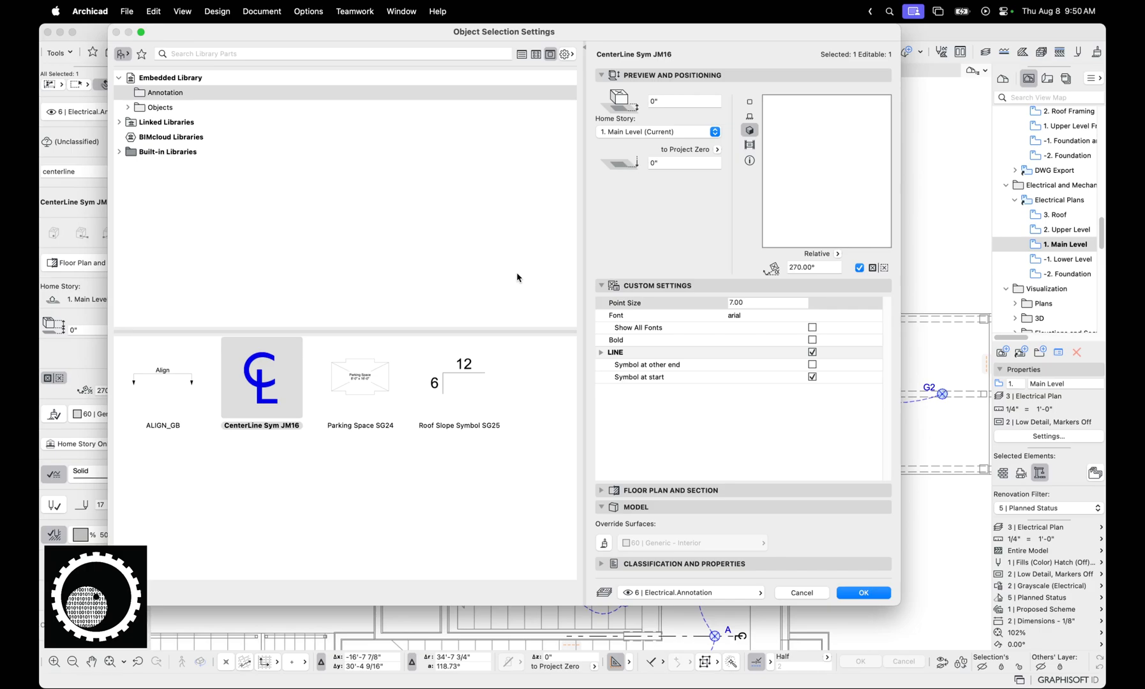
key("Escape")
scroll(529, 274, "up", 4)
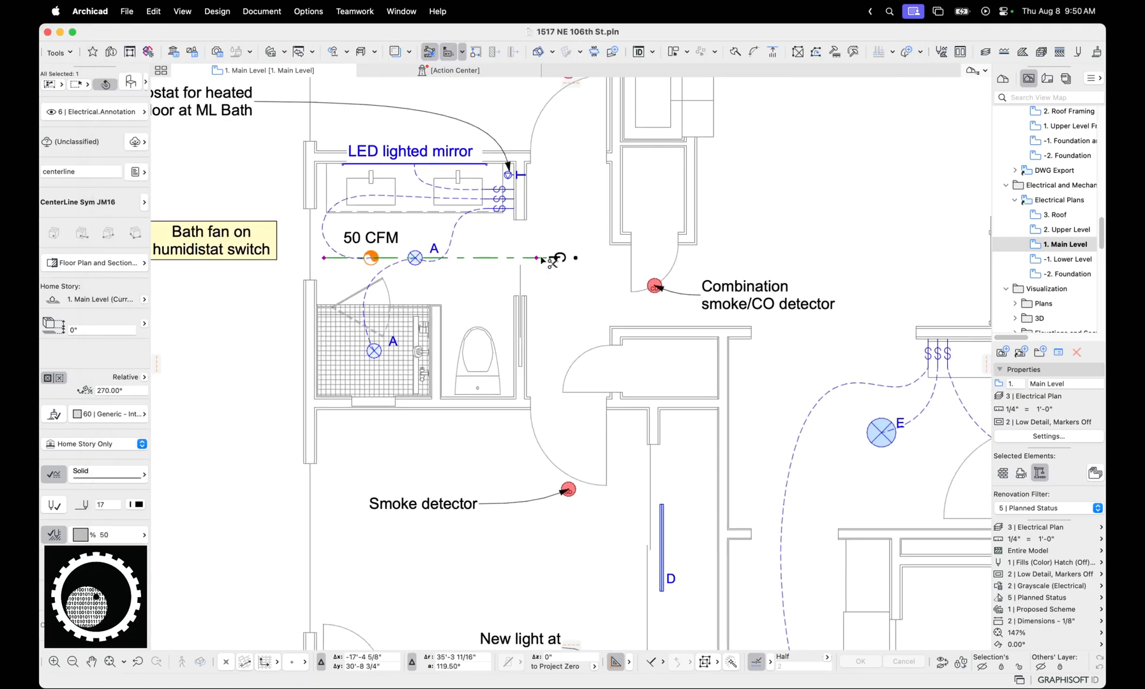
Show the centerline object in 2D preview, try its Symbol at other end option, turn it back off, and deselect the object
key("super+t")
left_click(749, 101)
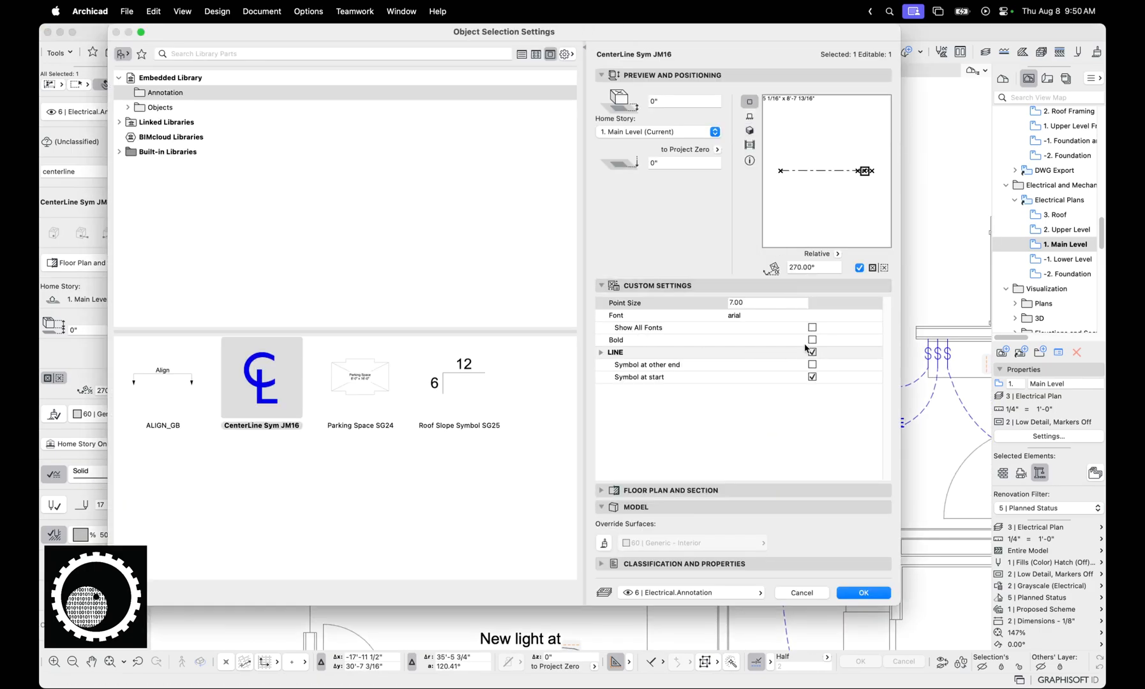
left_click(813, 365)
left_click(812, 365)
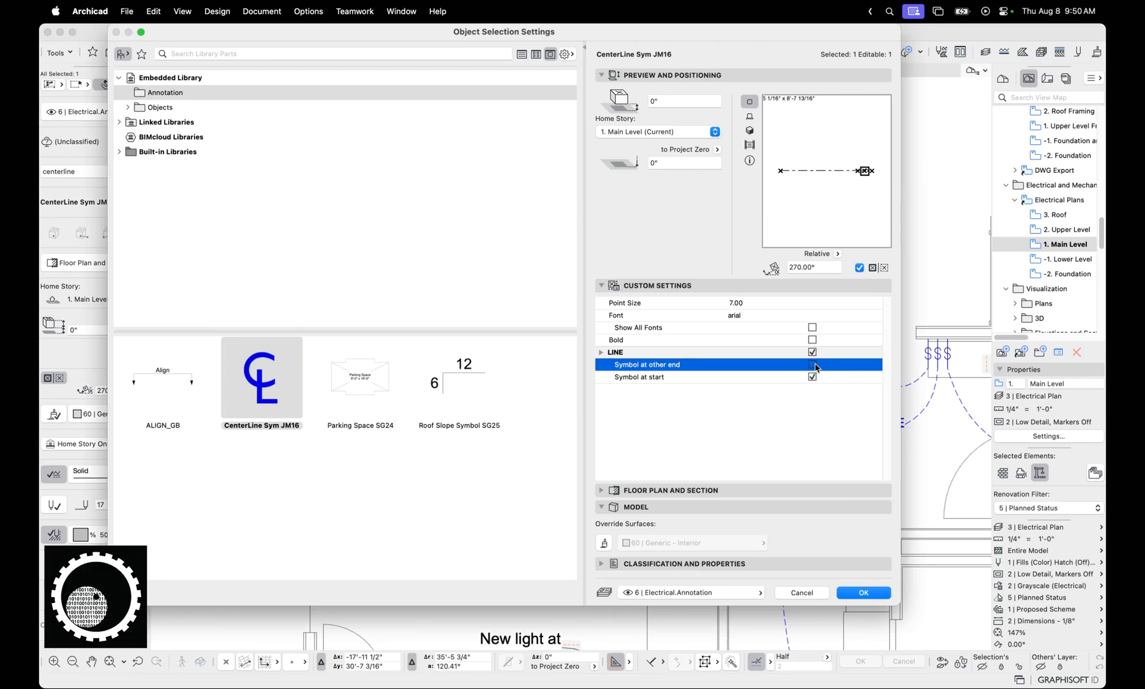
key("Return")
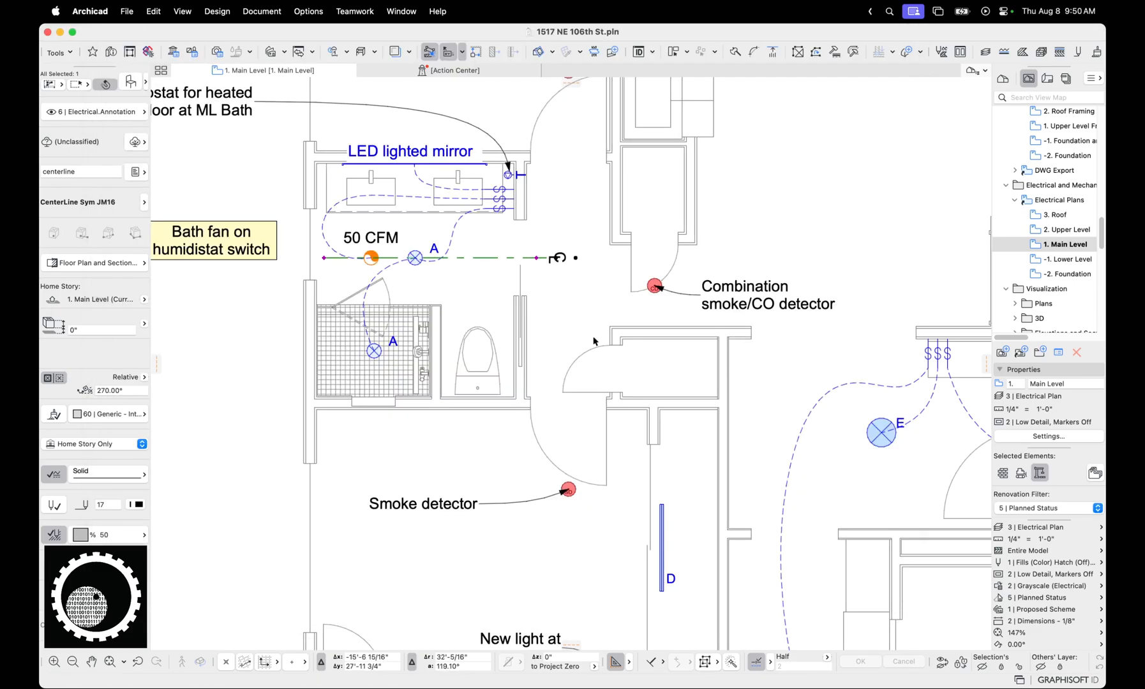
left_click(575, 257)
key("Escape")
key("Escape")
Inspect the LED lighted mirror's object settings in the bathroom, including its 3D preview and custom picture choices, without changing them
scroll(651, 318, "down", 5)
middle_click_drag(662, 436, 581, 380)
scroll(472, 159, "up", 5)
scroll(541, 255, "up", 2)
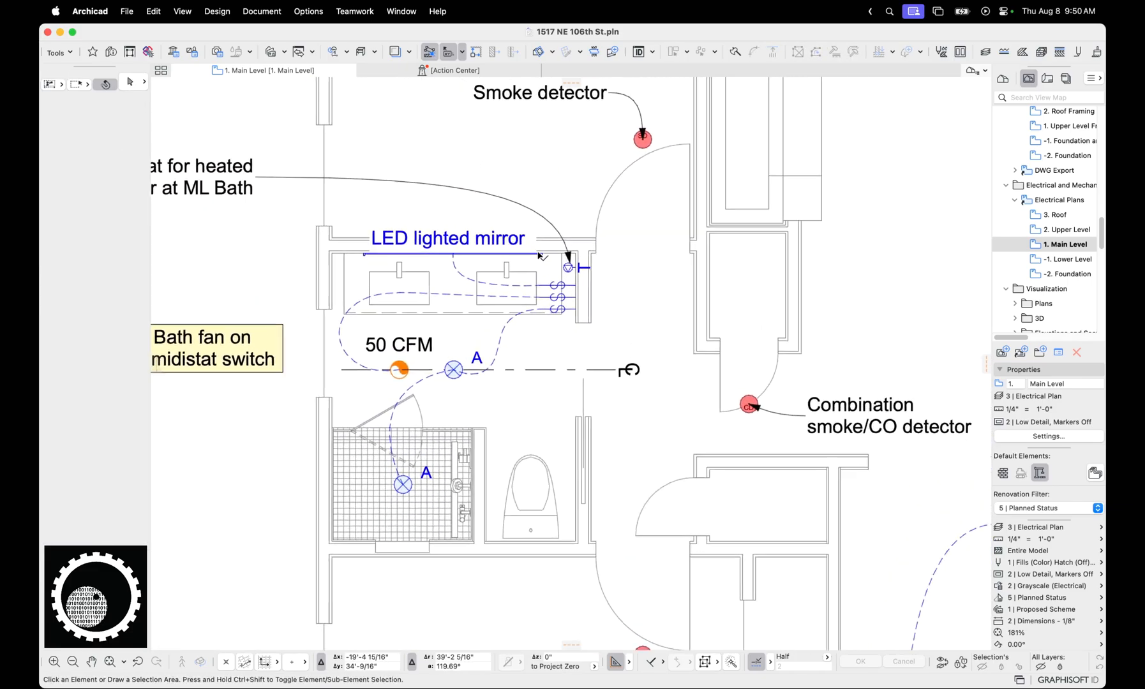
left_click(541, 255)
key("super+t")
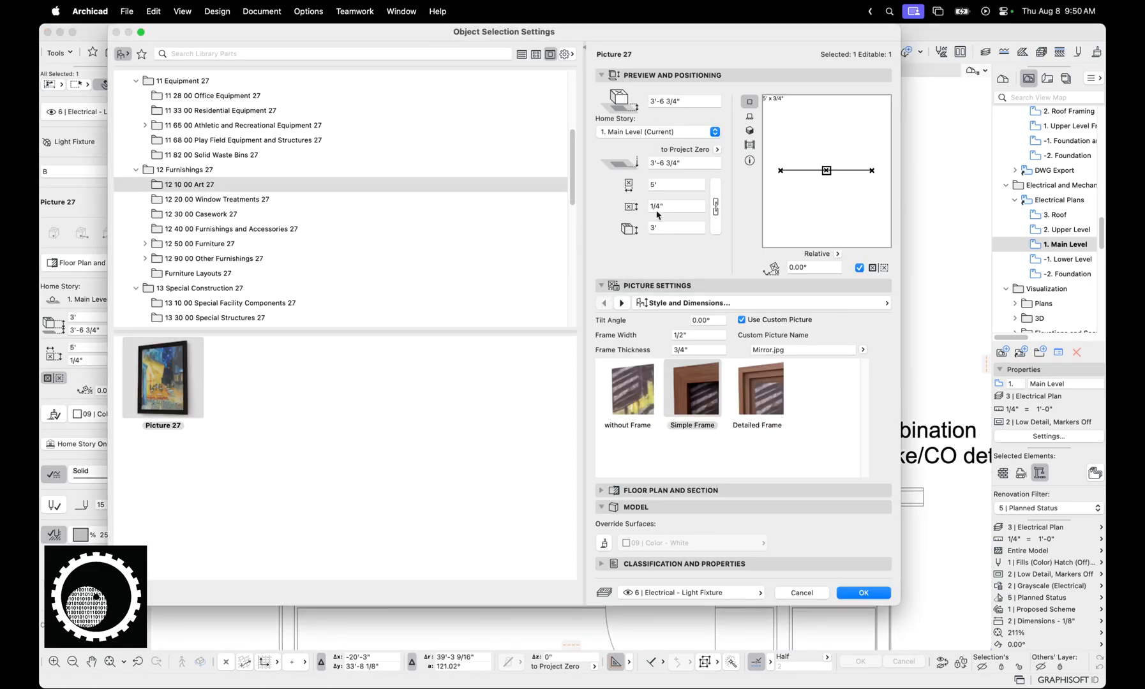
left_click(749, 116)
left_click(750, 133)
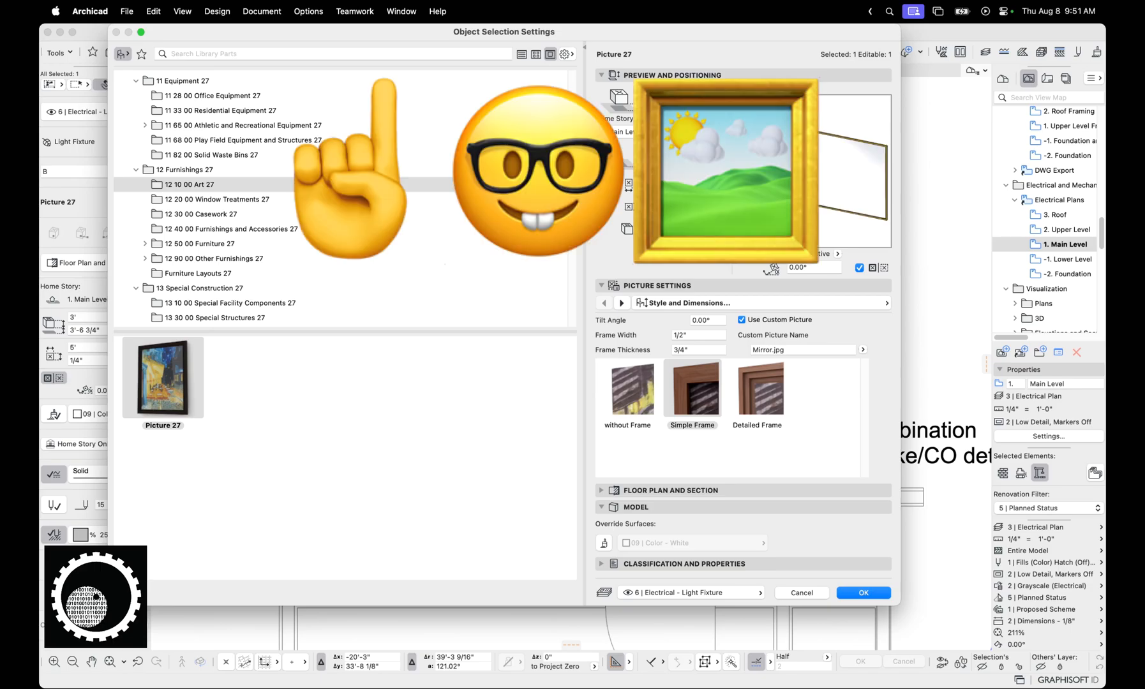
left_click(863, 351)
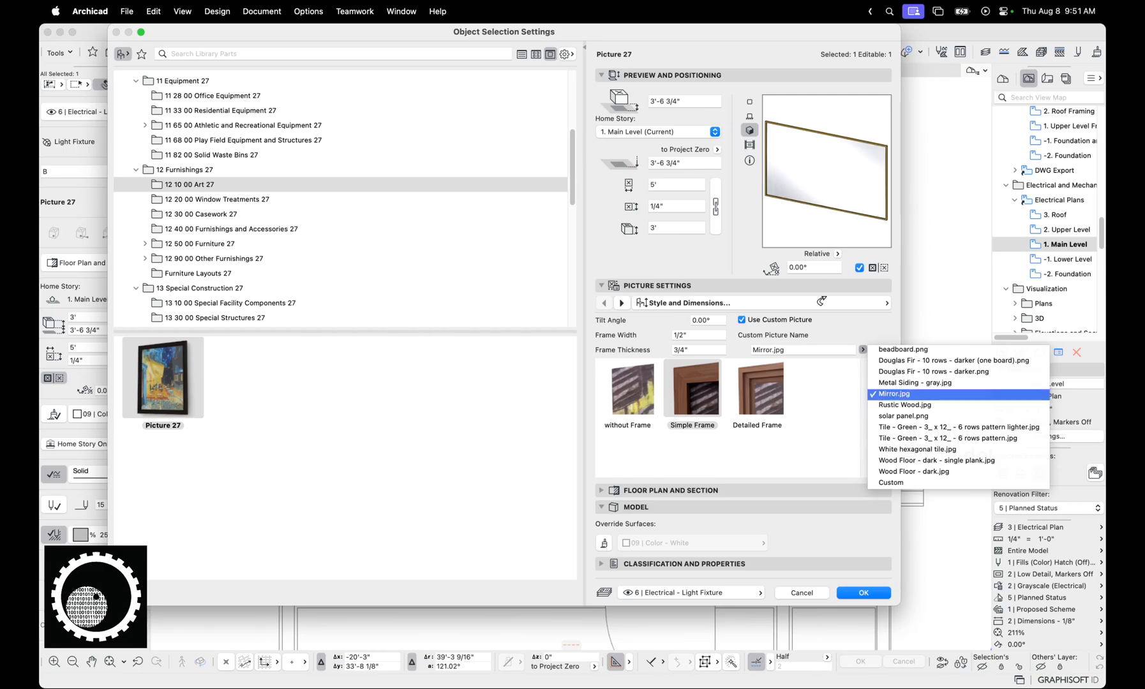
left_click(817, 510)
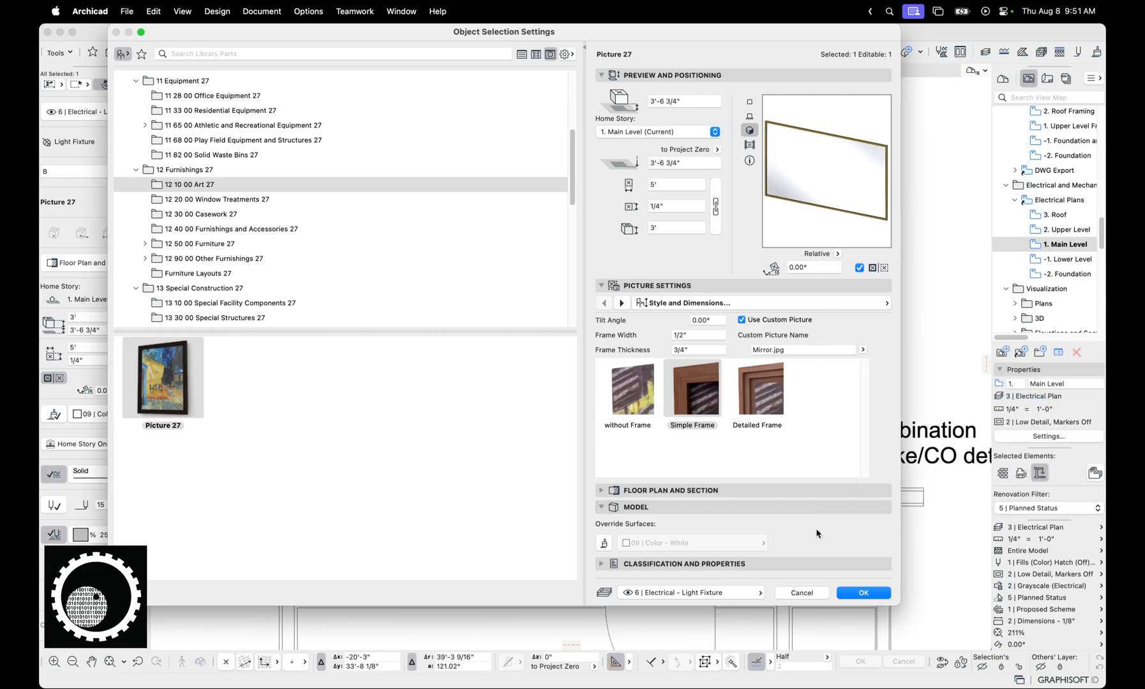
left_click(812, 596)
Check the LED lighted mirror's classification and layer assignment, and deselect it
left_click(141, 146)
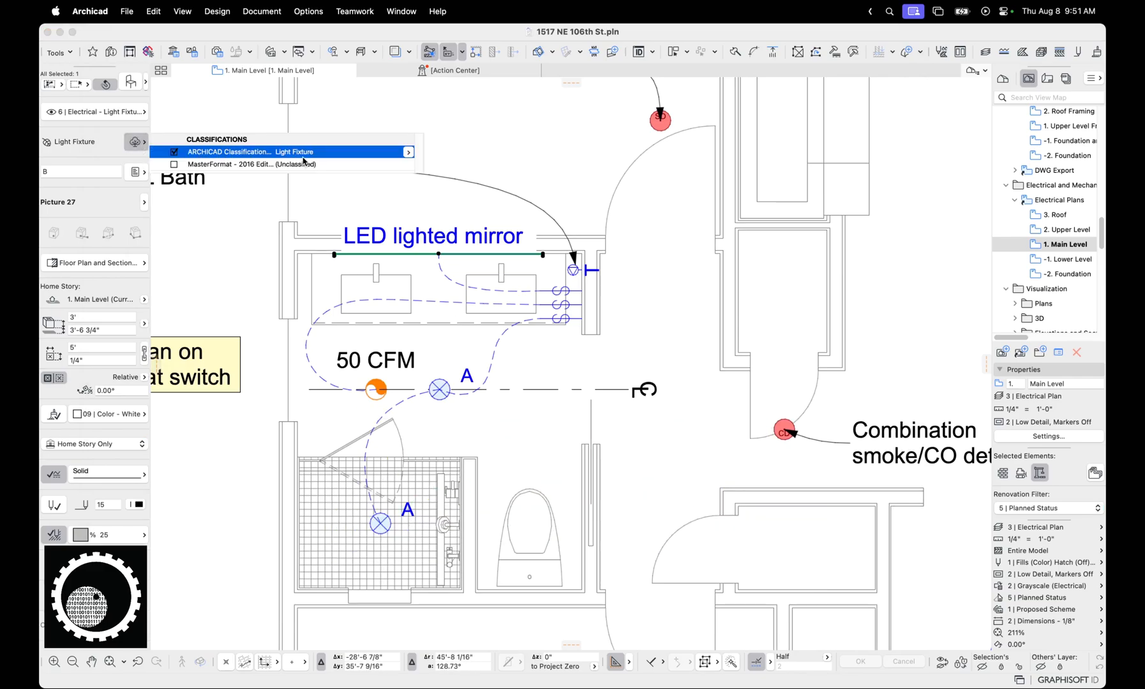
left_click(93, 115)
left_click(104, 113)
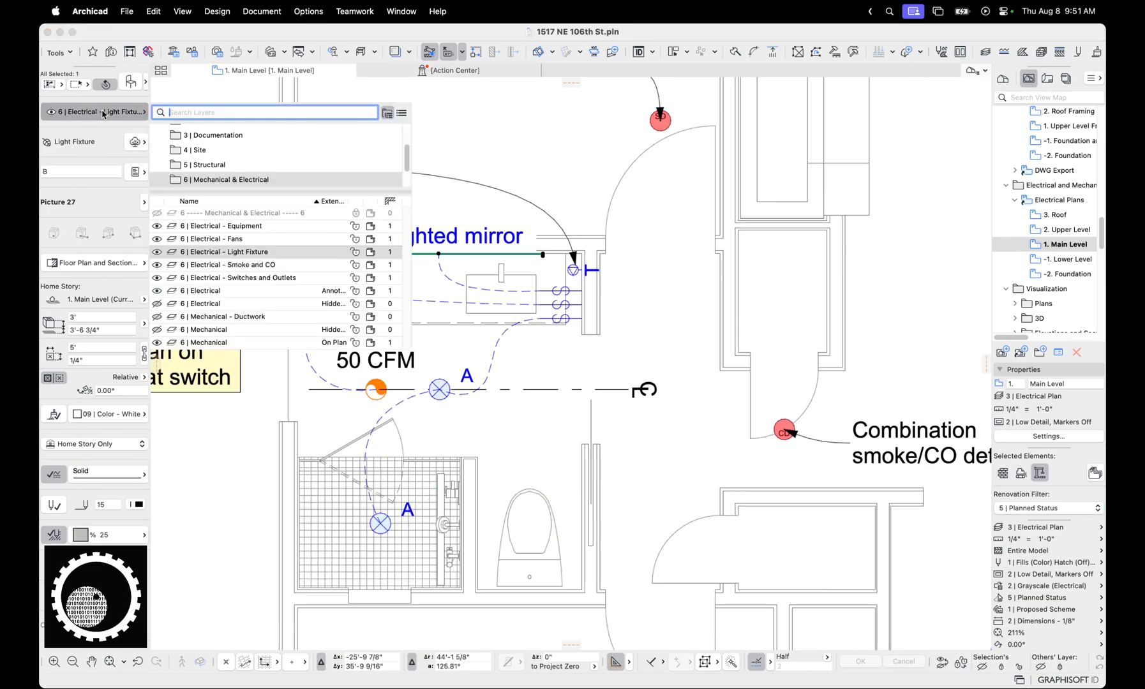
left_click(515, 148)
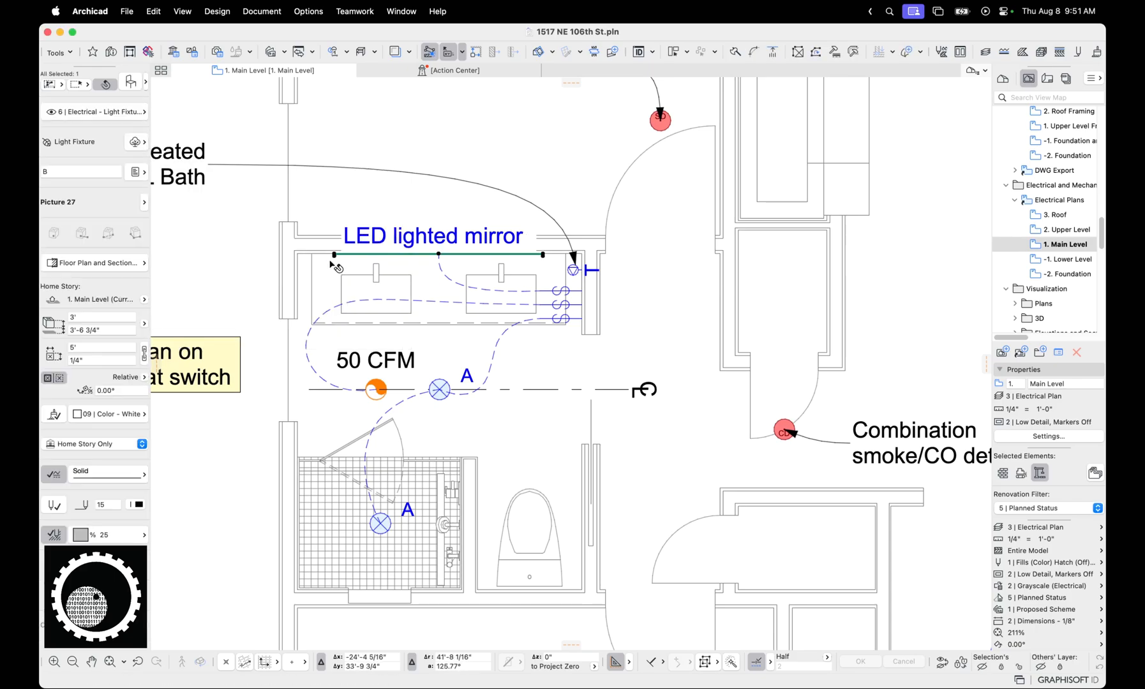
key("Escape")
Open the E002 electrical layout from the layout book and select its Lighting Schedule drawing to read the fixture rows
left_click(1047, 78)
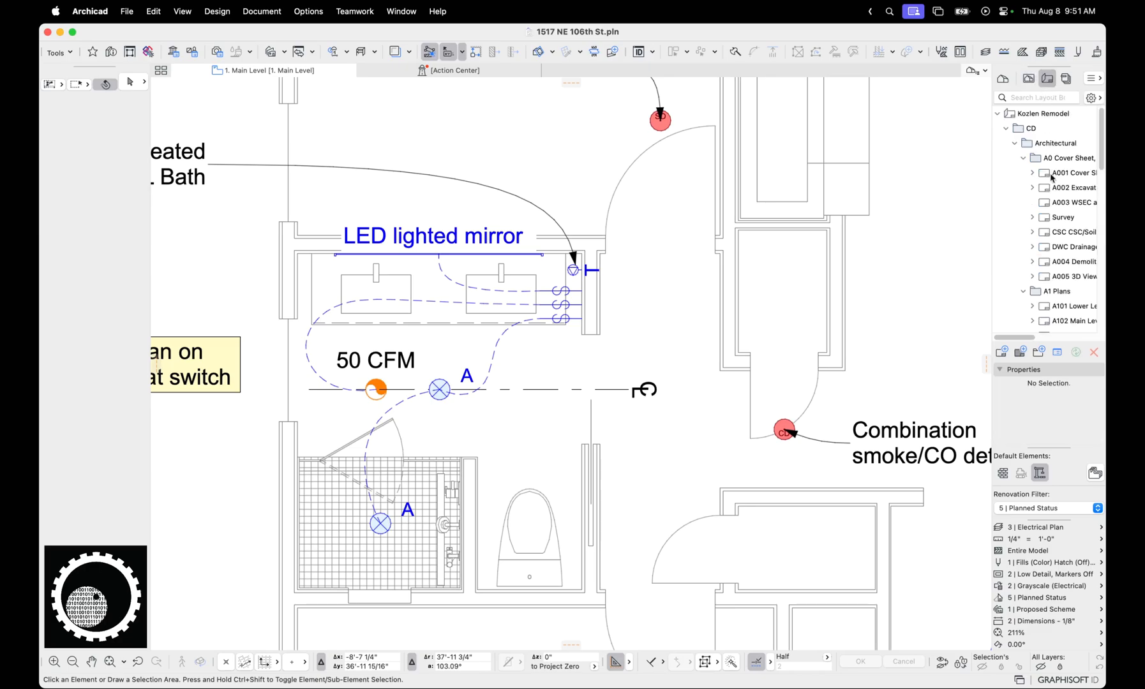
scroll(1053, 210, "down", 5)
scroll(1053, 210, "down", 6)
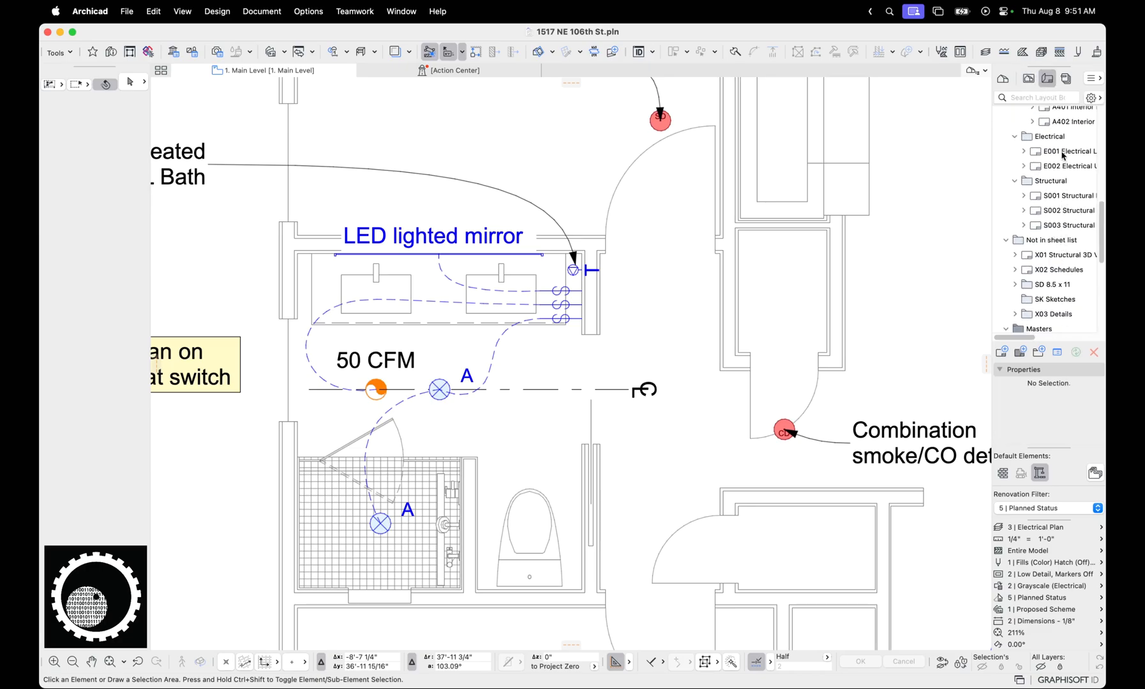
double_click(1062, 153)
double_click(1061, 167)
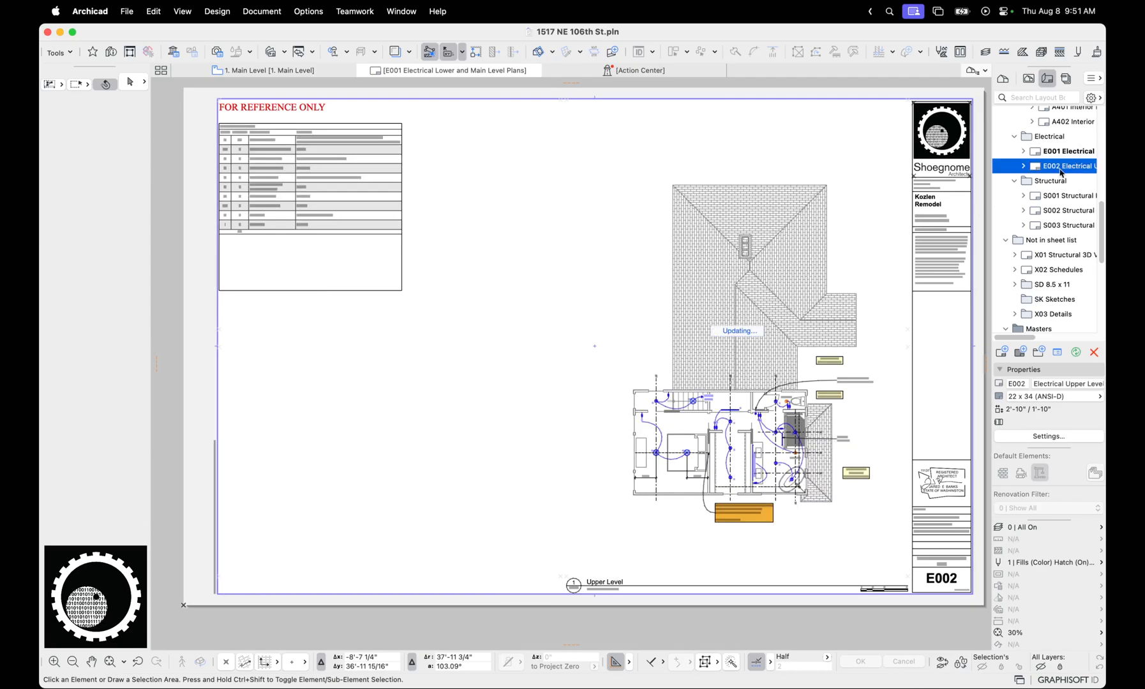
left_click(307, 212)
scroll(503, 319, "up", 4)
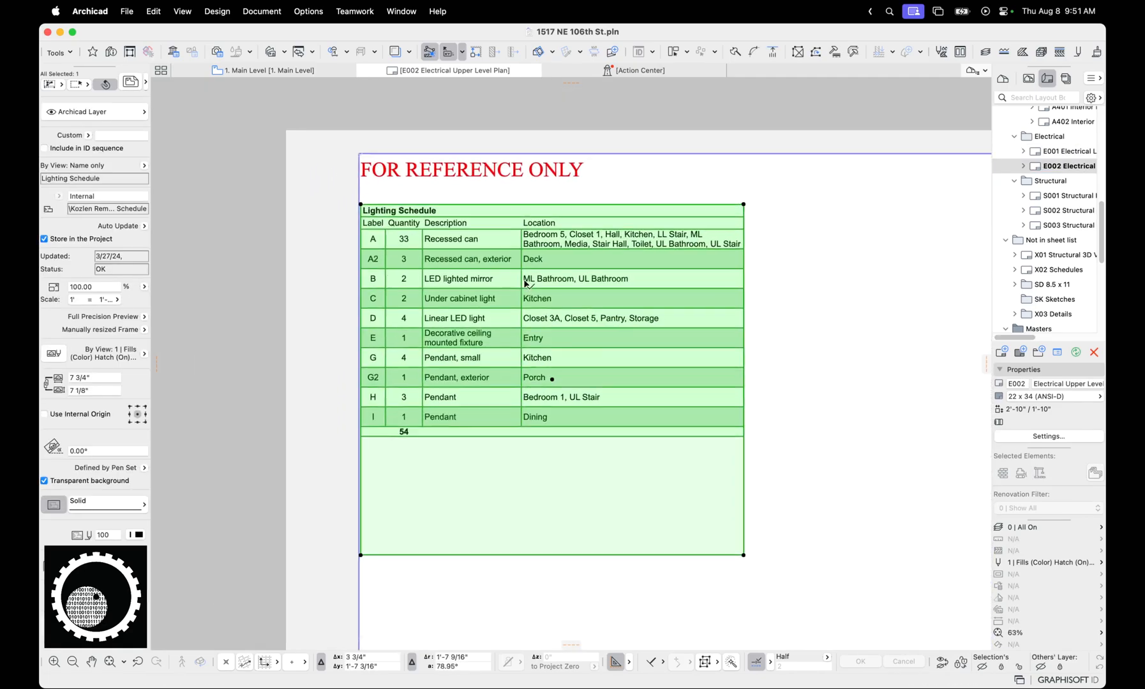
scroll(525, 283, "up", 2)
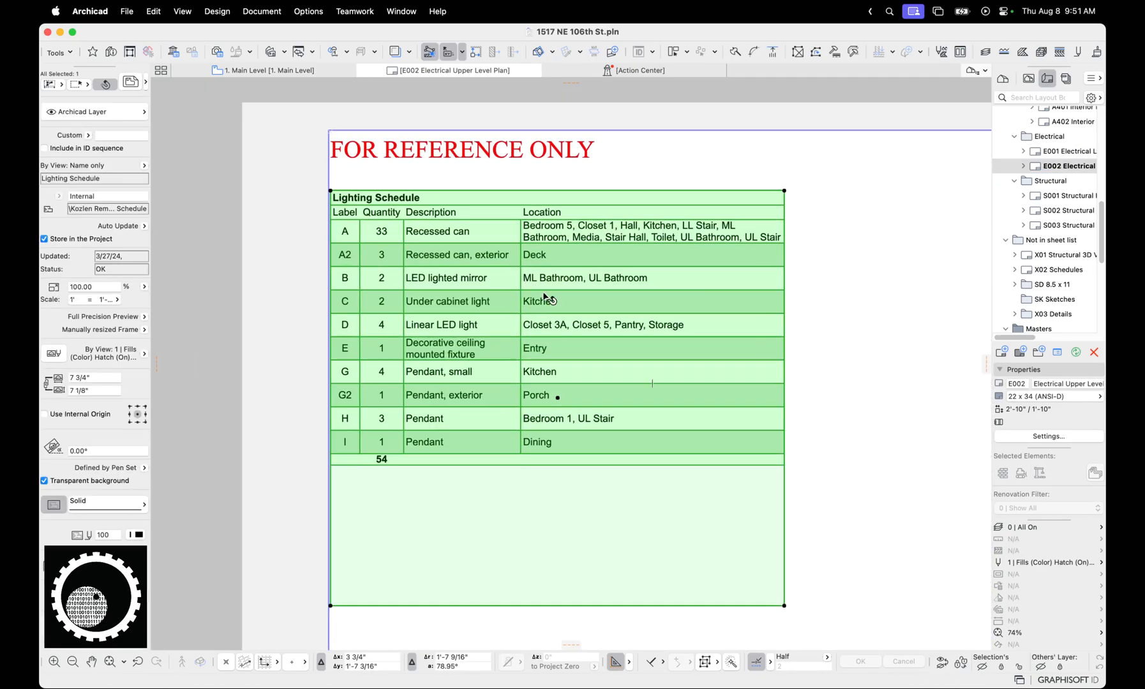
Open the source Lighting Schedule and examine its scheme criteria and the Recessed can row's Location value, without changing anything
double_click(671, 295)
left_click(928, 89)
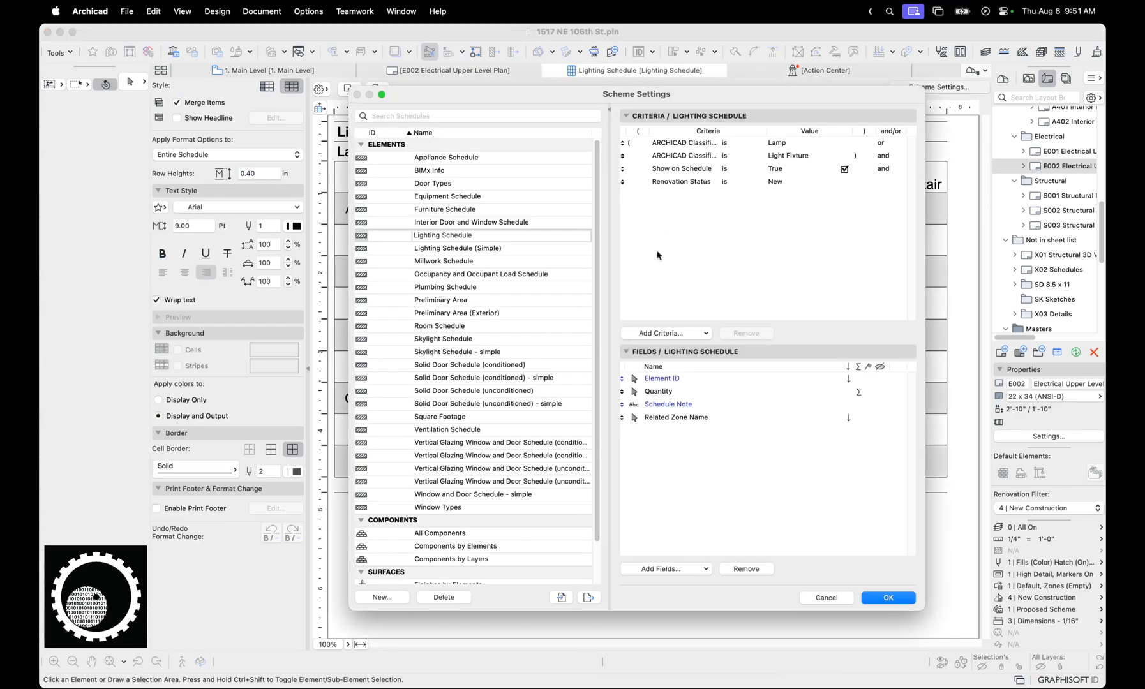
left_click(745, 145)
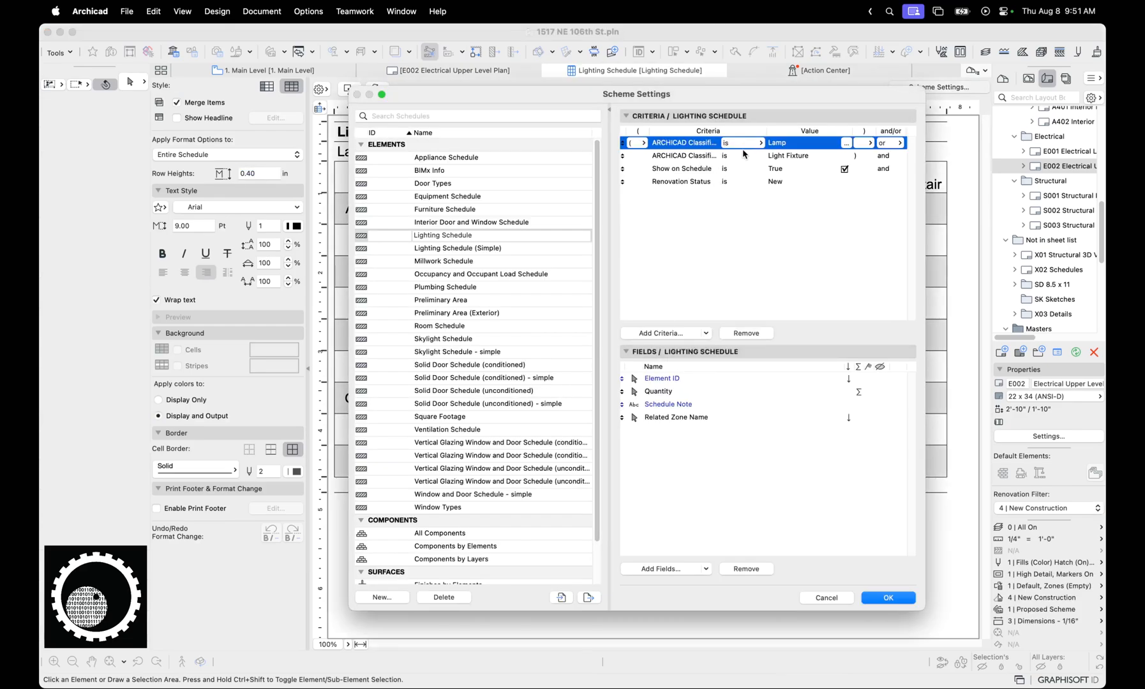
left_click(772, 184)
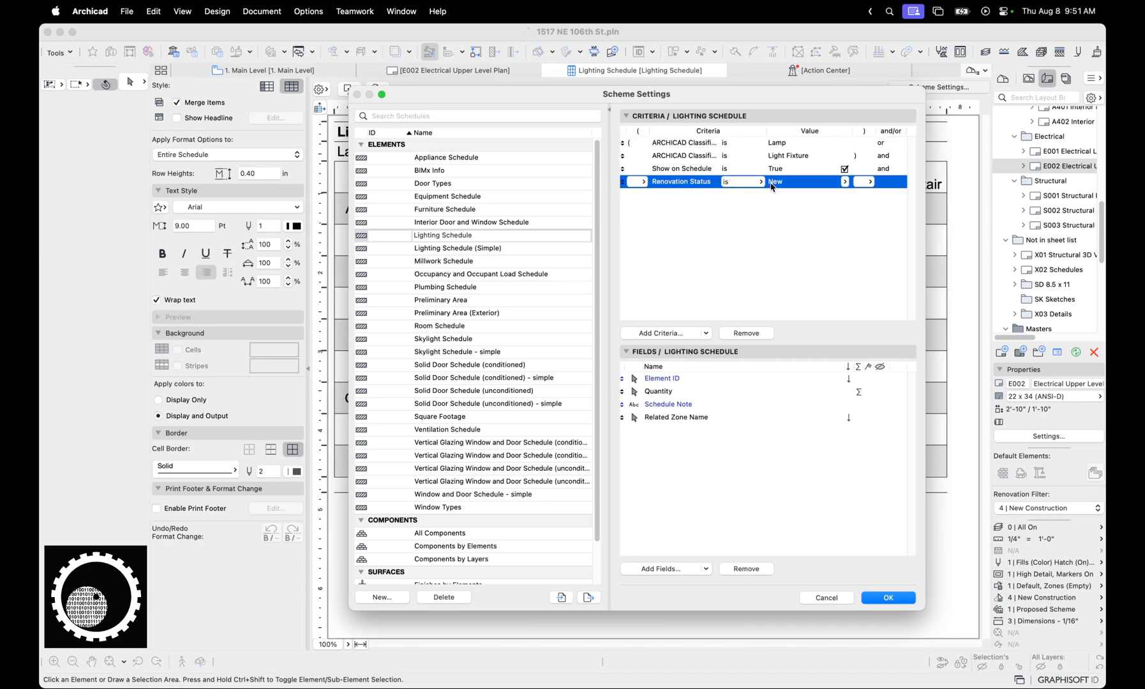
left_click(827, 601)
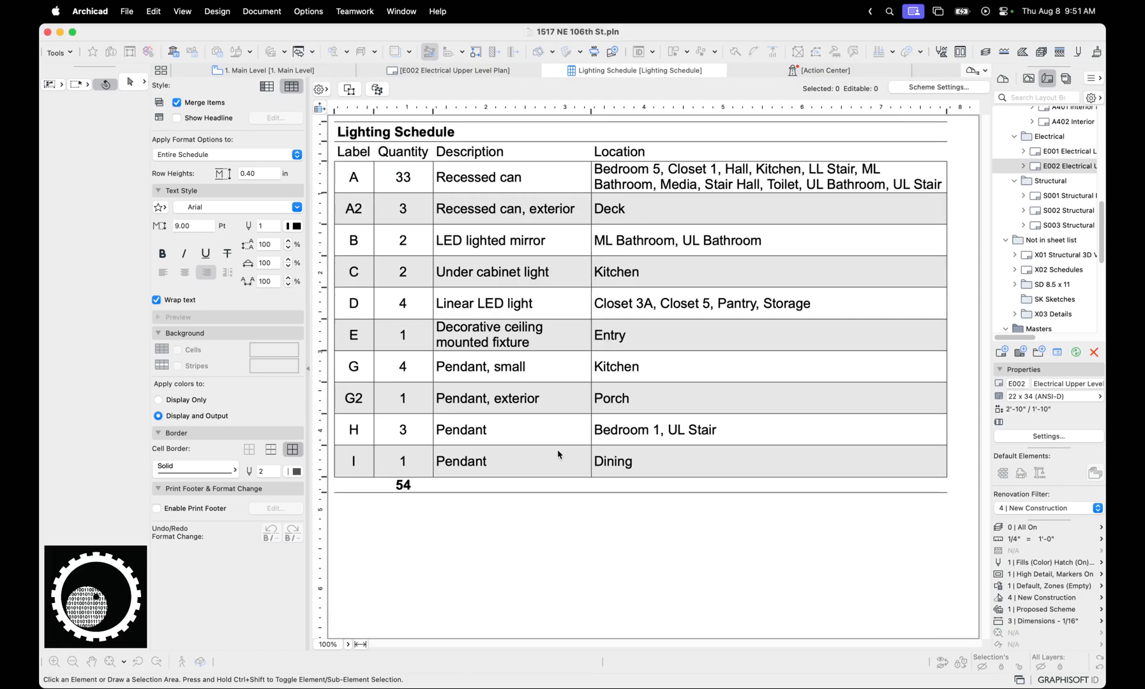
left_click(688, 185)
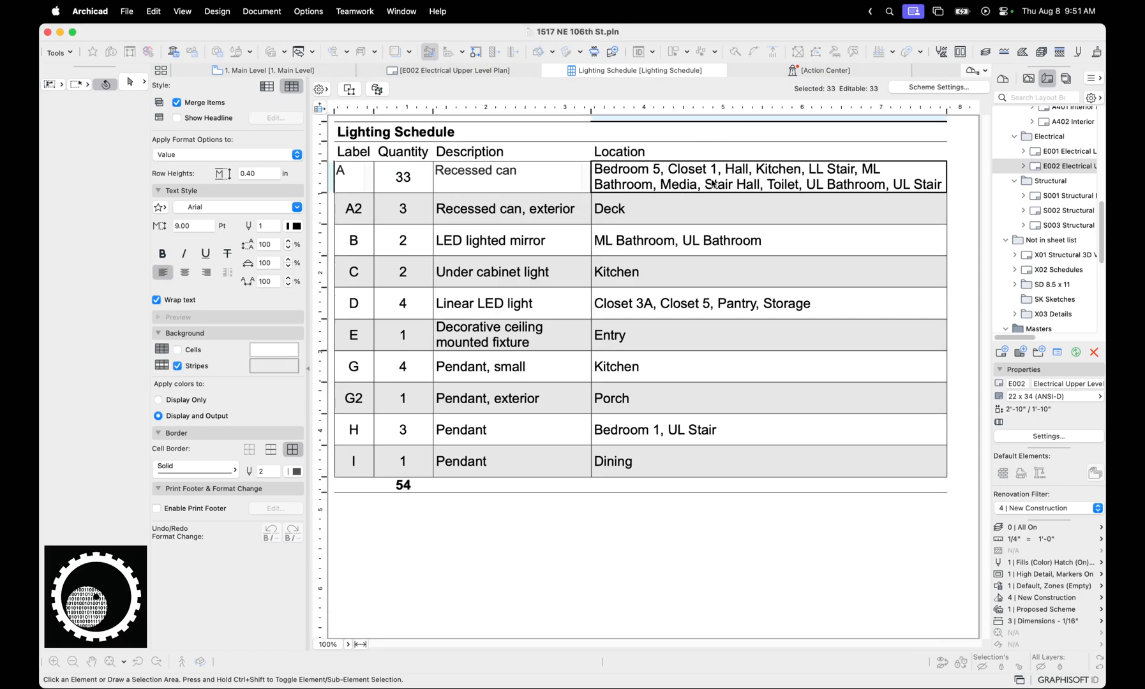
Return to the Main Level plan by way of the E002 layout and select the LED lighted mirror in the bathroom
left_click(490, 71)
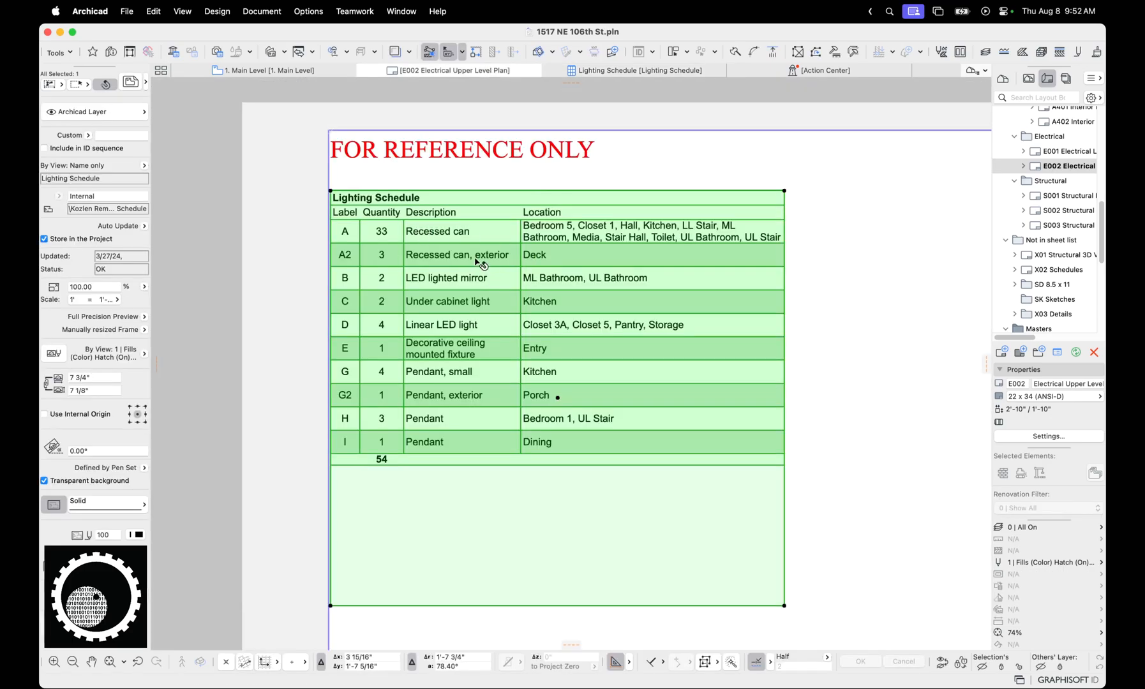
left_click(282, 71)
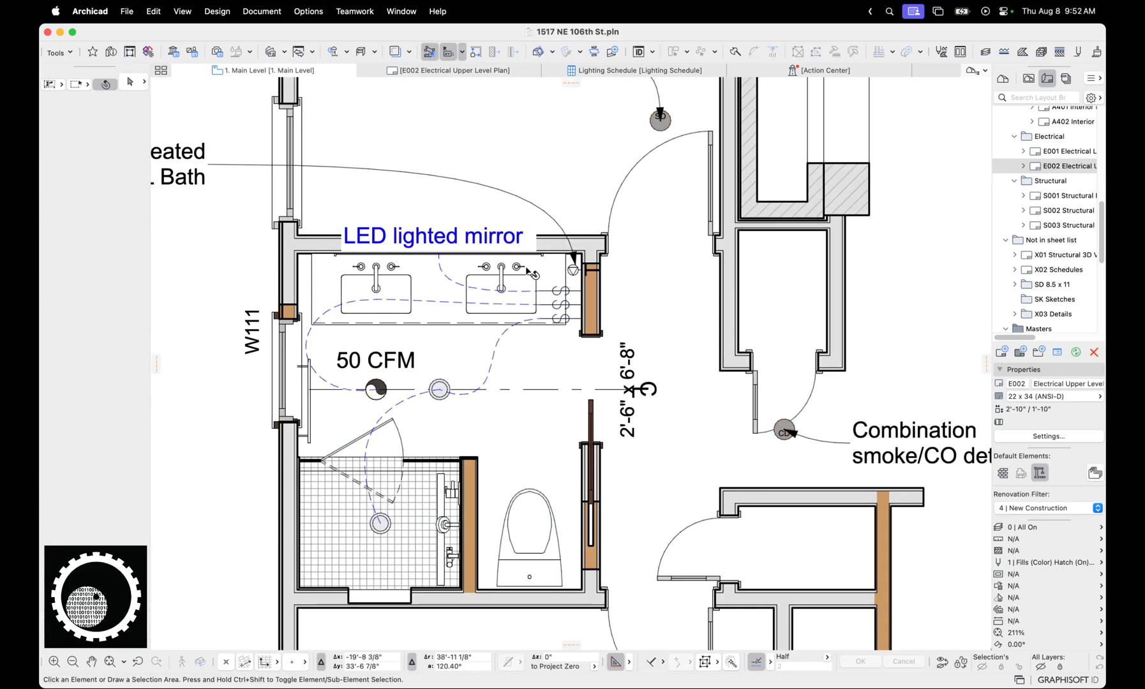
left_click(546, 255)
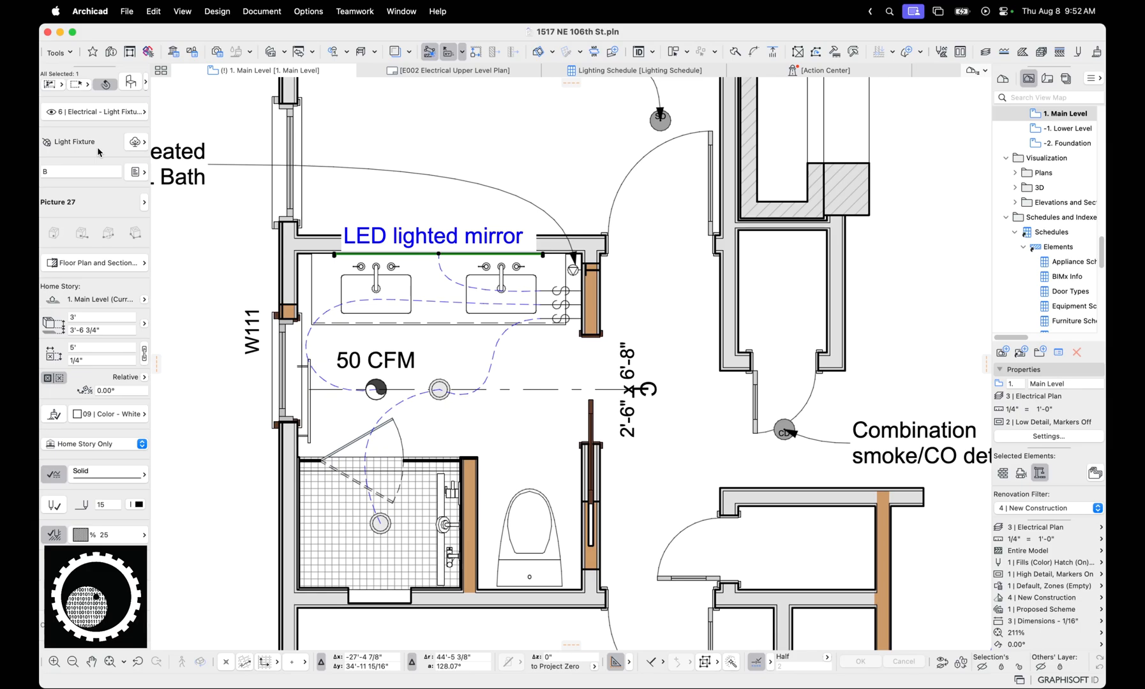
Open the Main Level view from the Electrical Plans folder of the view map
scroll(513, 286, "down", 5)
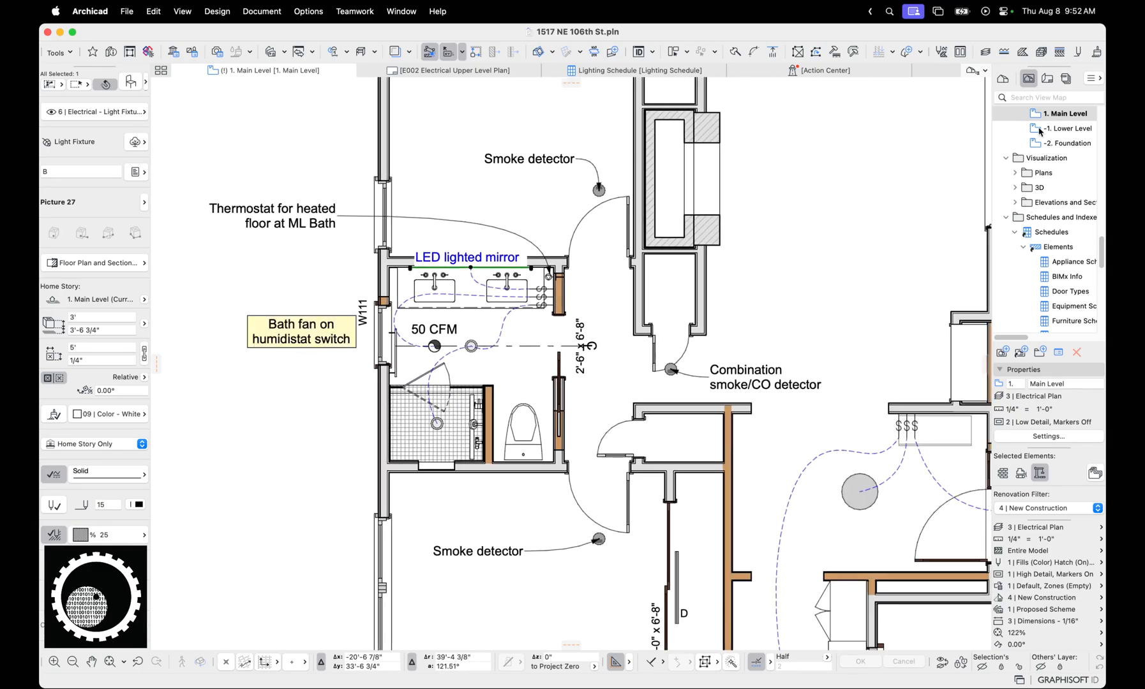
scroll(1041, 135, "up", 5)
left_click(1057, 282)
scroll(829, 339, "down", 3)
middle_click_drag(880, 365, 534, 259)
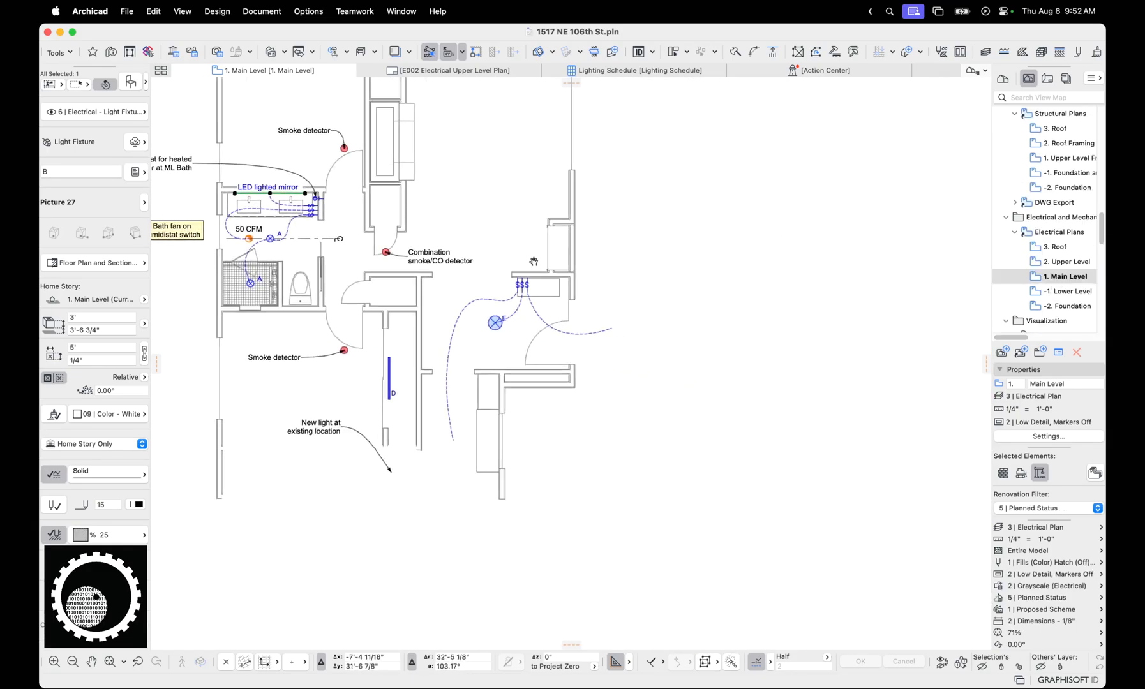
Look through the Lower Level and Upper Level stories with the electrical plan's display settings
scroll(537, 253, "down", 4)
key("super+Down")
scroll(497, 367, "up", 3)
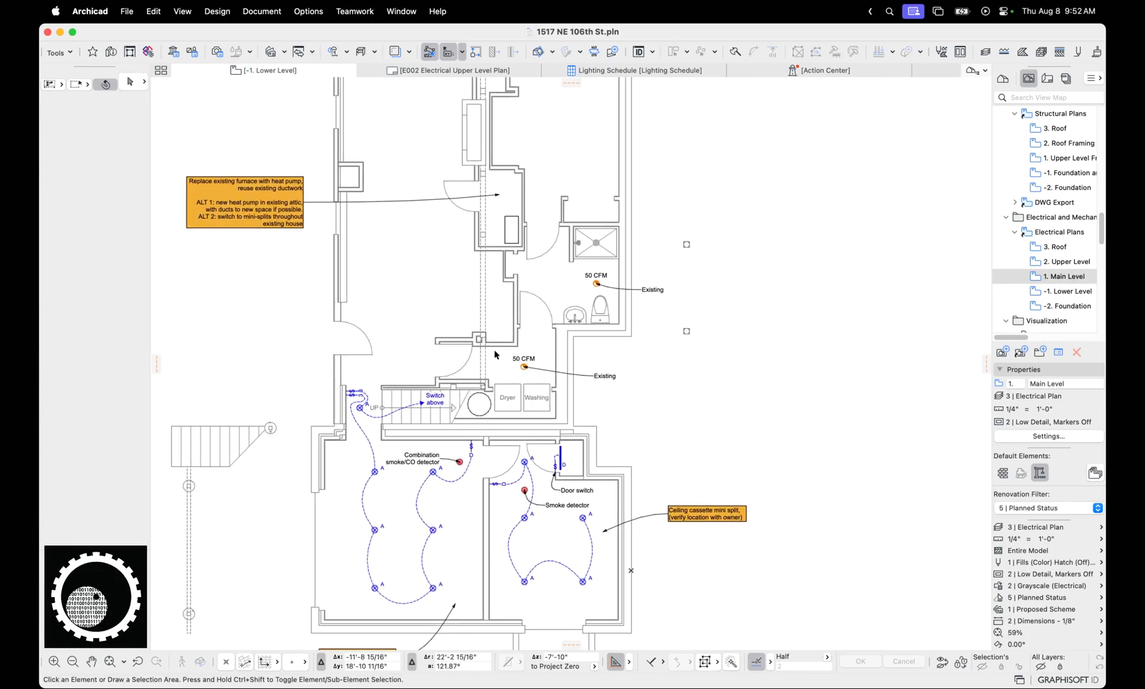
key("super+Up")
key("super+Up")
middle_click_drag(534, 309, 523, 270)
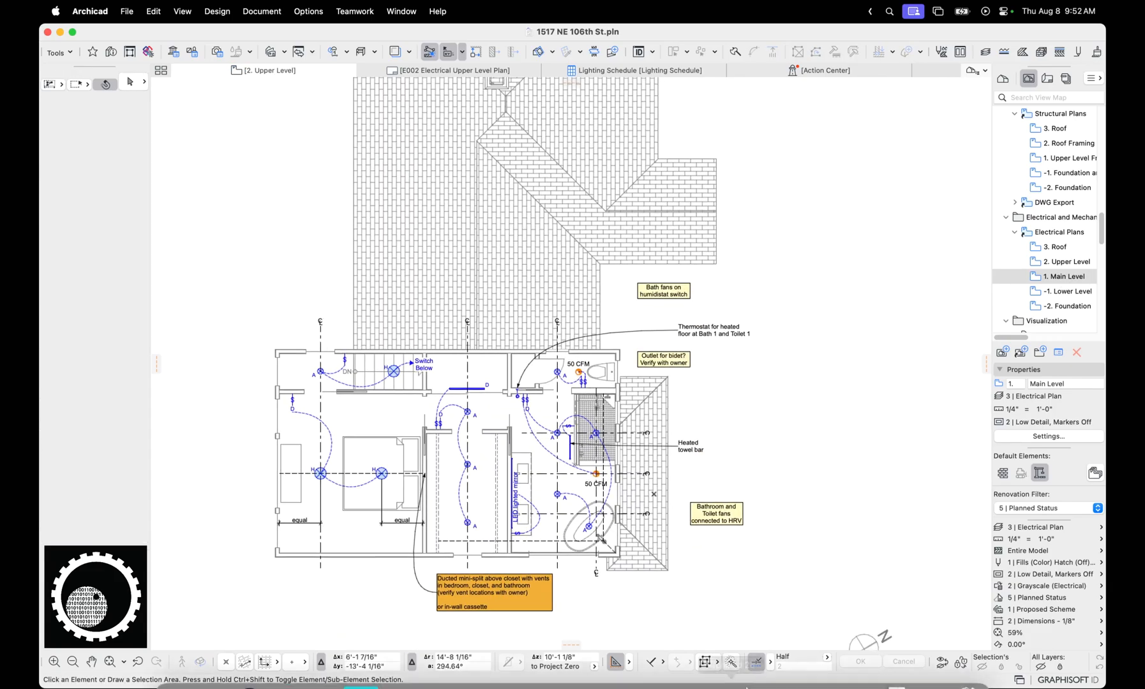
left_click(768, 667)
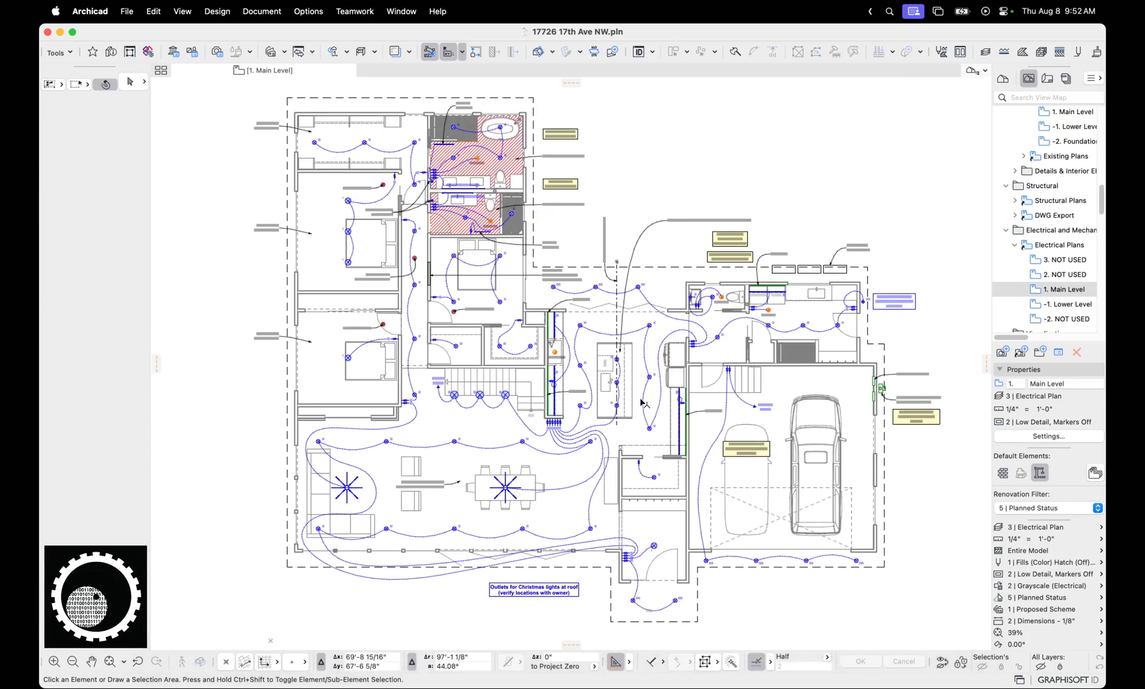
middle_click_drag(705, 397, 471, 384)
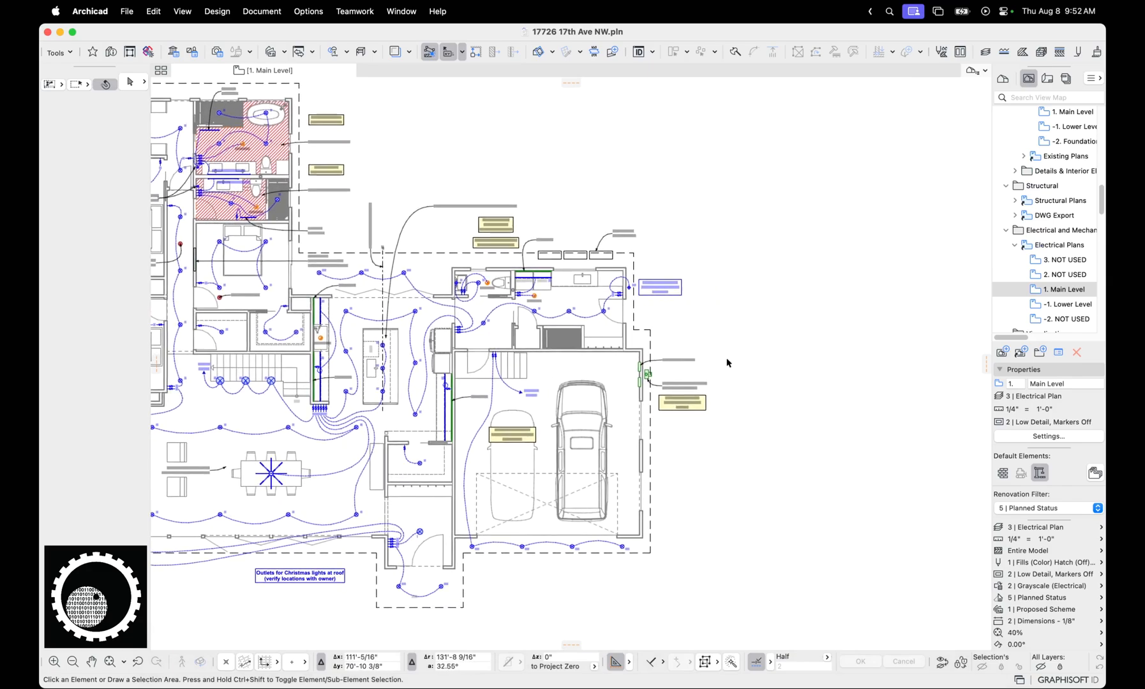
scroll(664, 381, "up", 8)
middle_click_drag(600, 371, 542, 366)
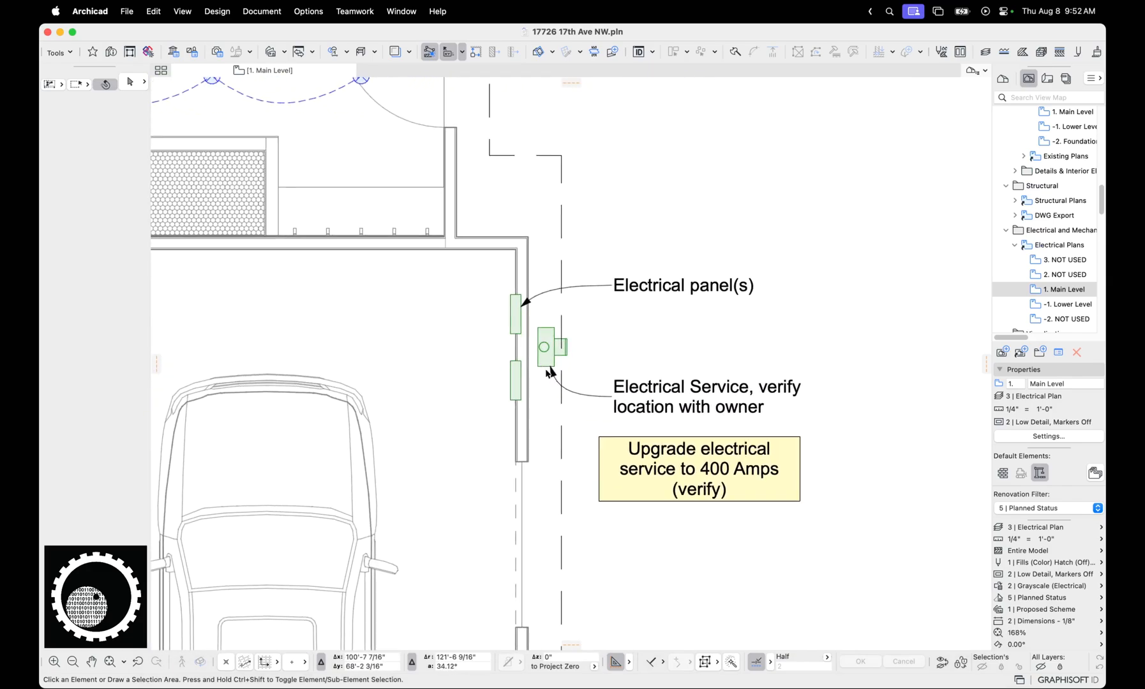
left_click(519, 364)
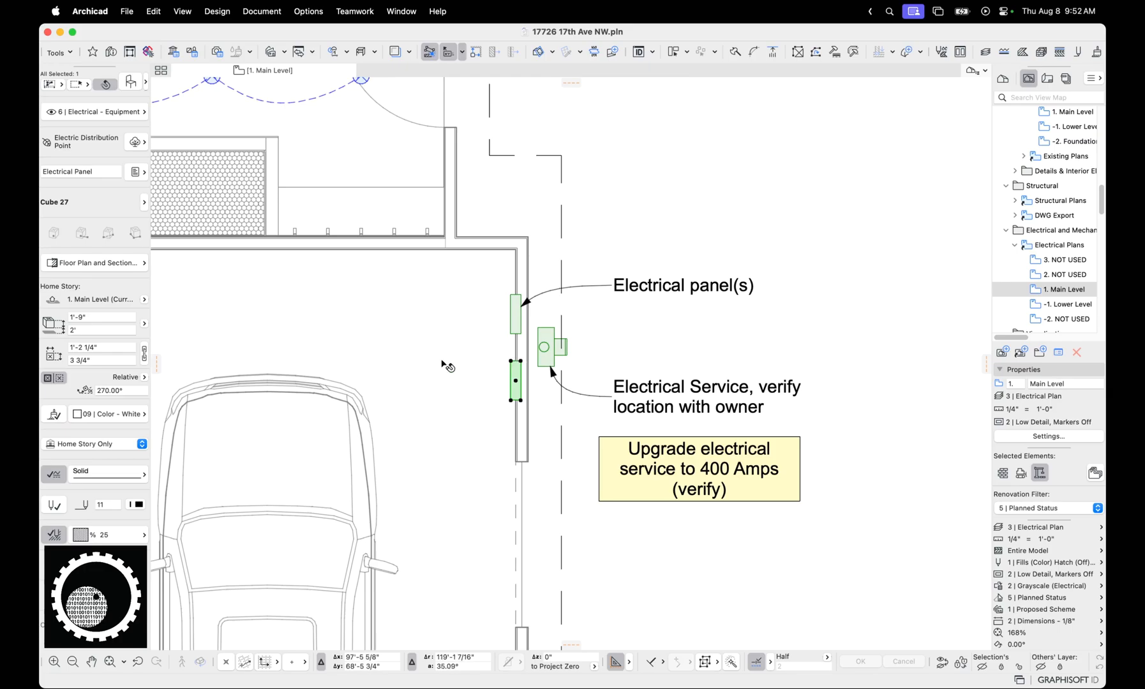
left_click(130, 81)
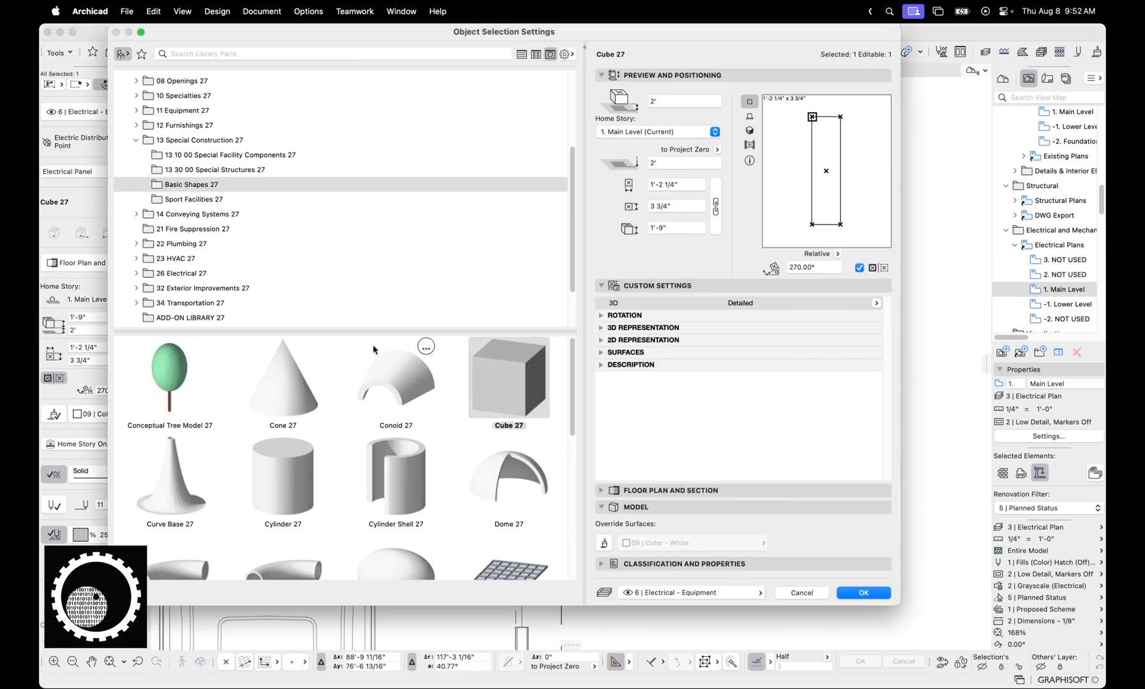
key("Escape")
key("Escape")
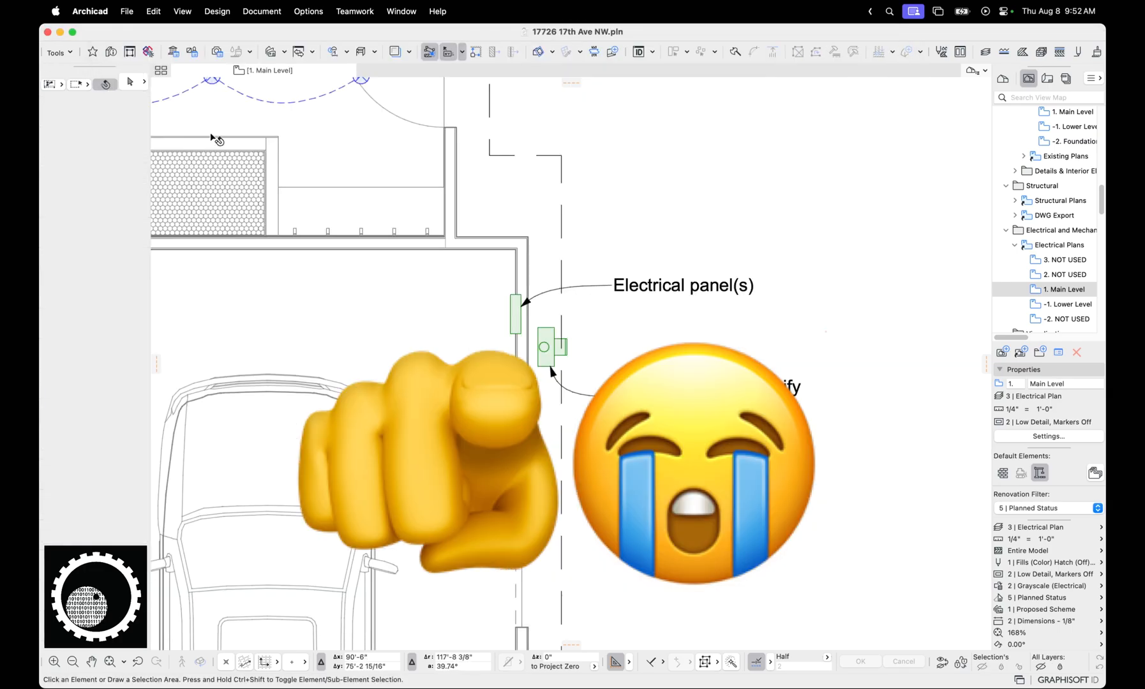
Search the object favorites for "elec" and apply the Electrical Panel favorite to the Object tool's defaults
left_click(146, 54)
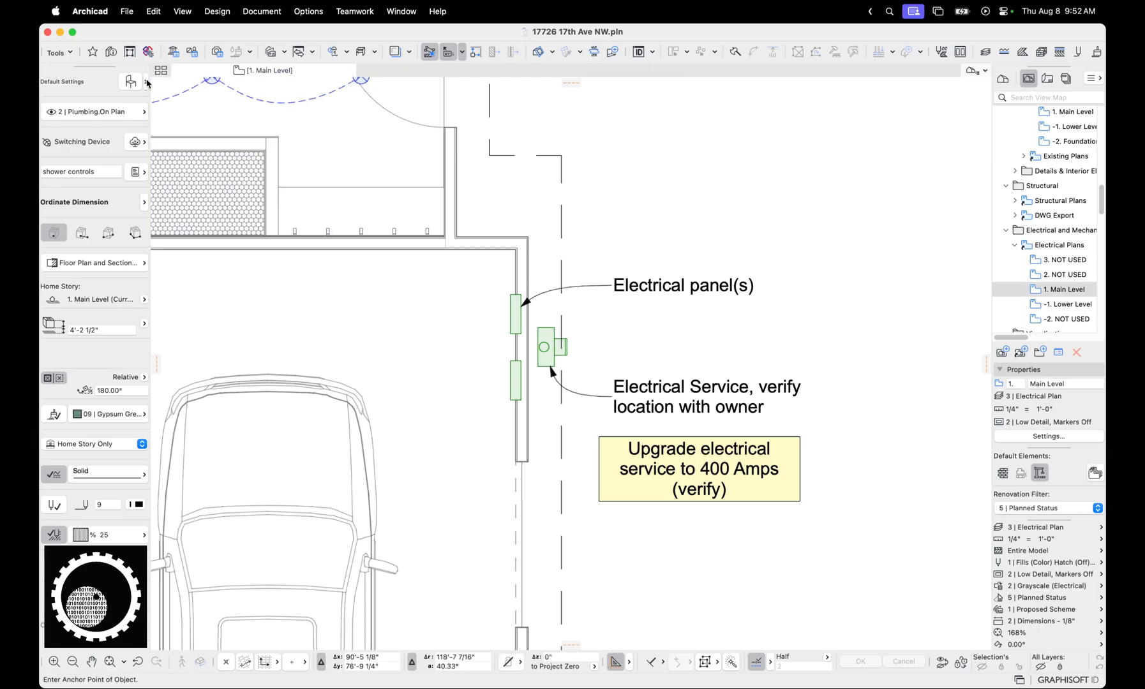
left_click(146, 81)
type("elec")
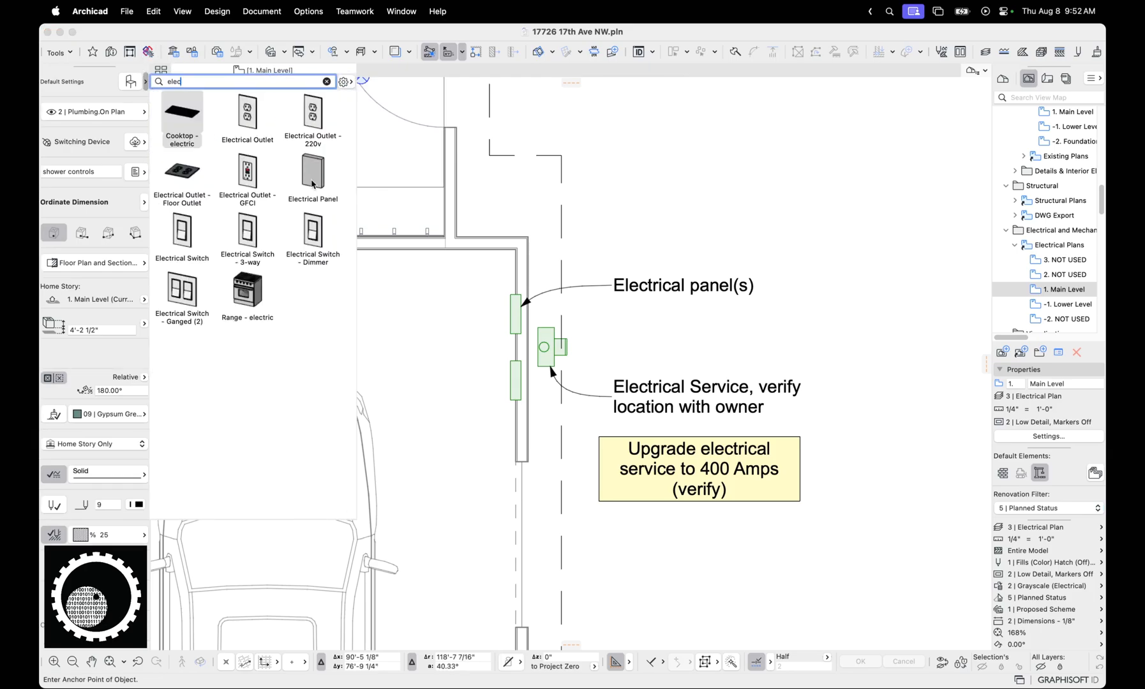
left_click(311, 181)
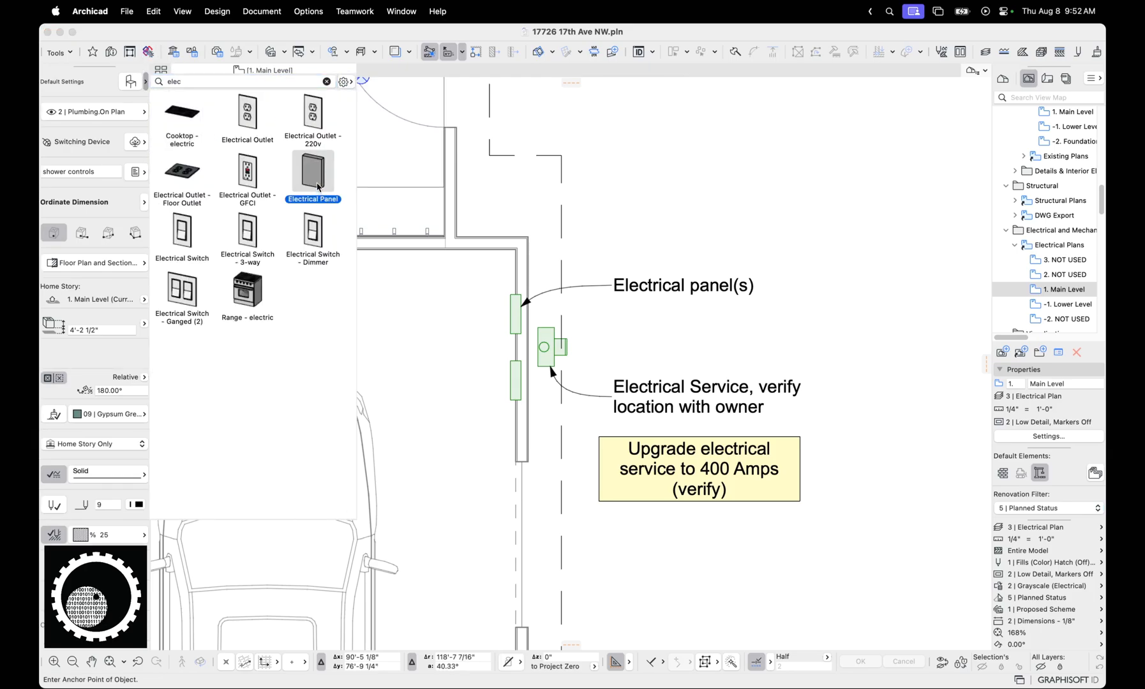
double_click(317, 183)
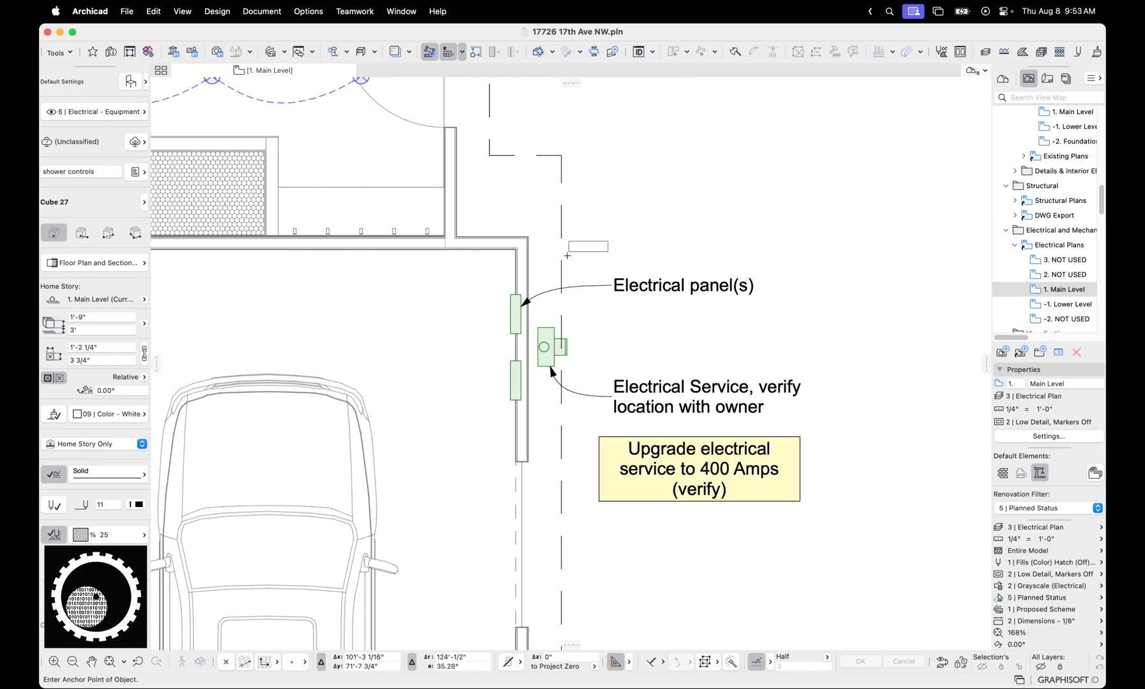
Show the electrical service elements outside the garage wall in 3D, examine how they are modeled, and deselect them
left_click(544, 340)
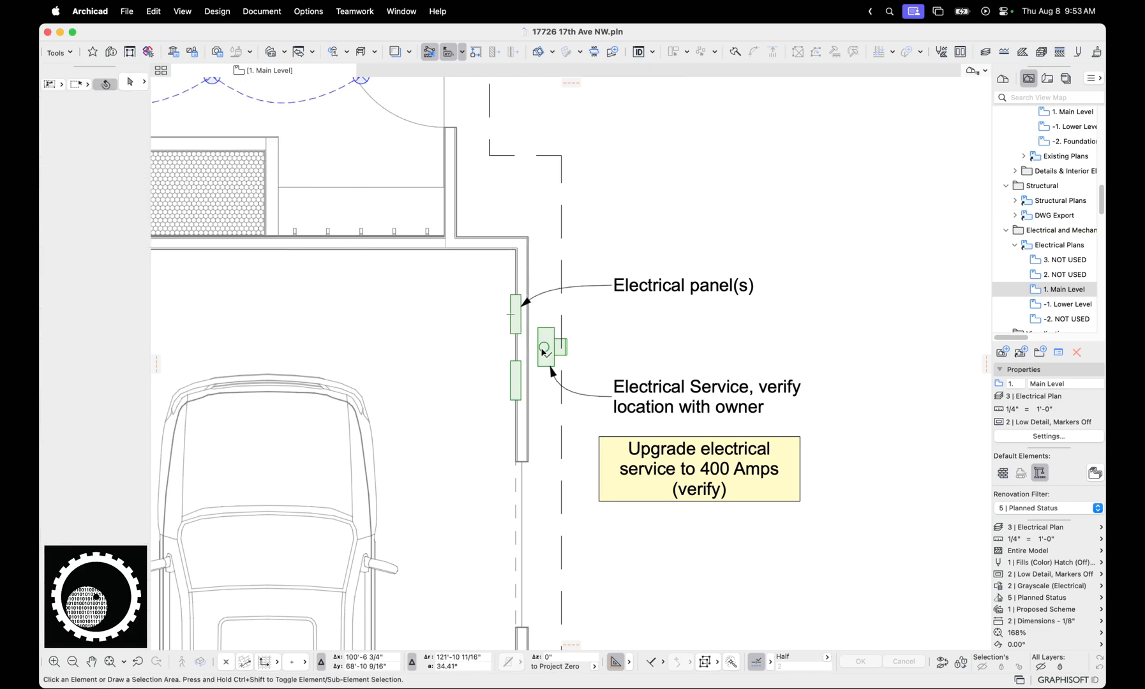
key("F5")
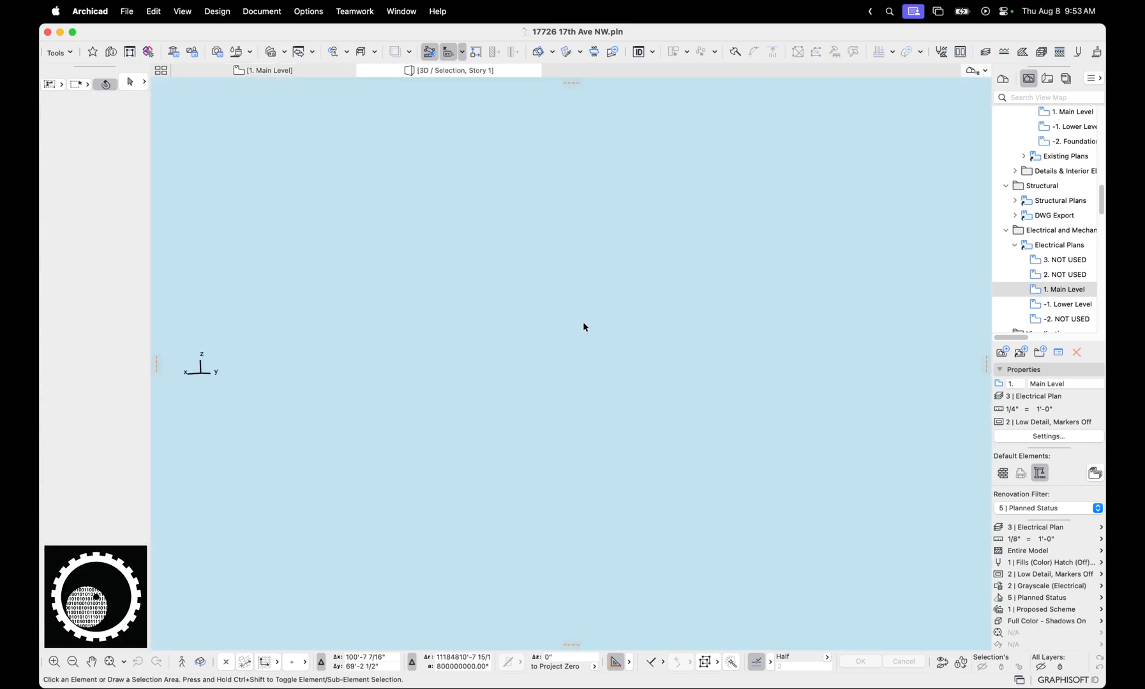
middle_click_drag(634, 347, 565, 238, "shift")
left_click(565, 238)
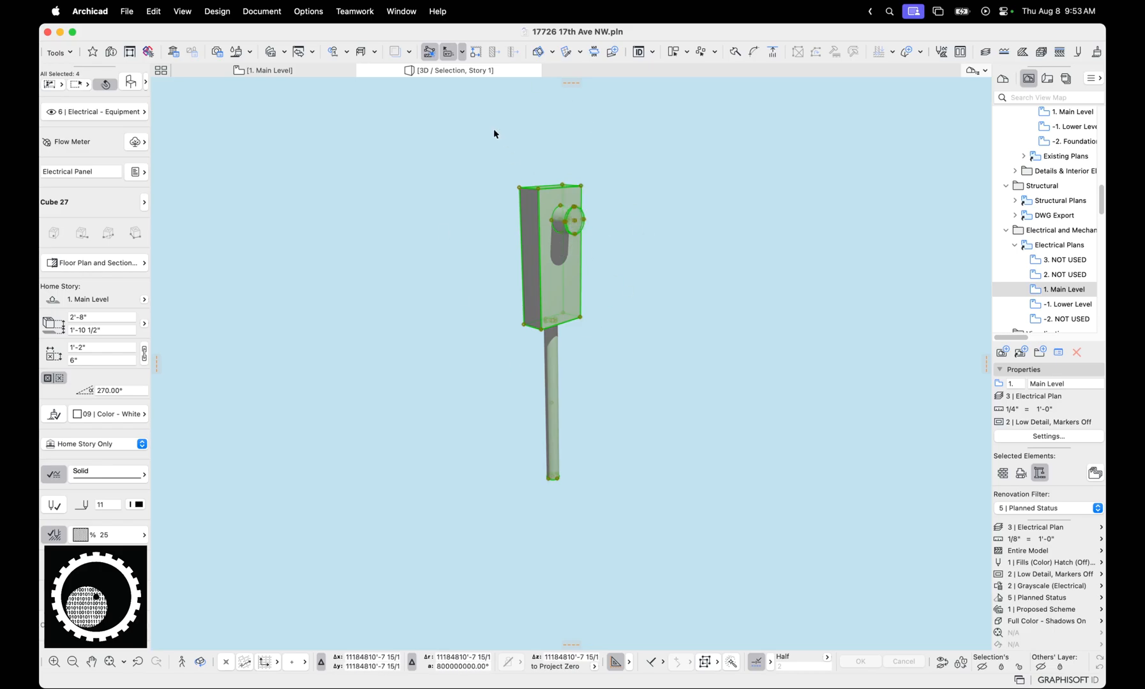
left_click(480, 236)
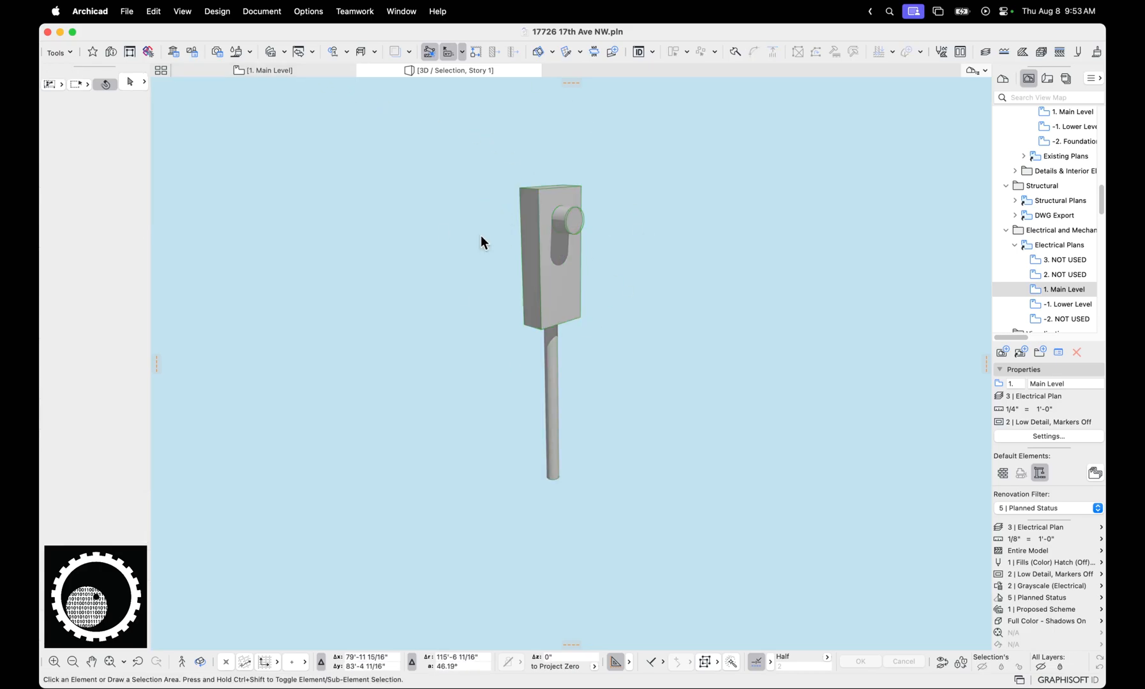
Return to the Main Level plan and check the layer criterion of the 2 | Grayscale (Electrical) (Equipment) override rule, leaving it unchanged
left_click(326, 71)
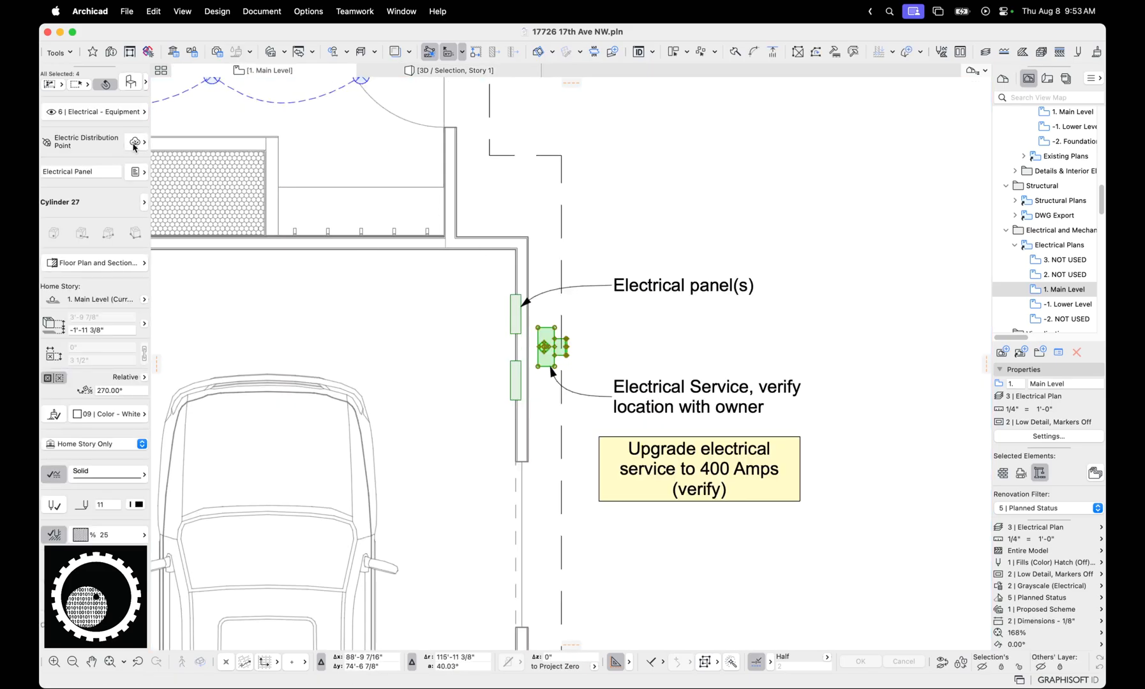
left_click(999, 585)
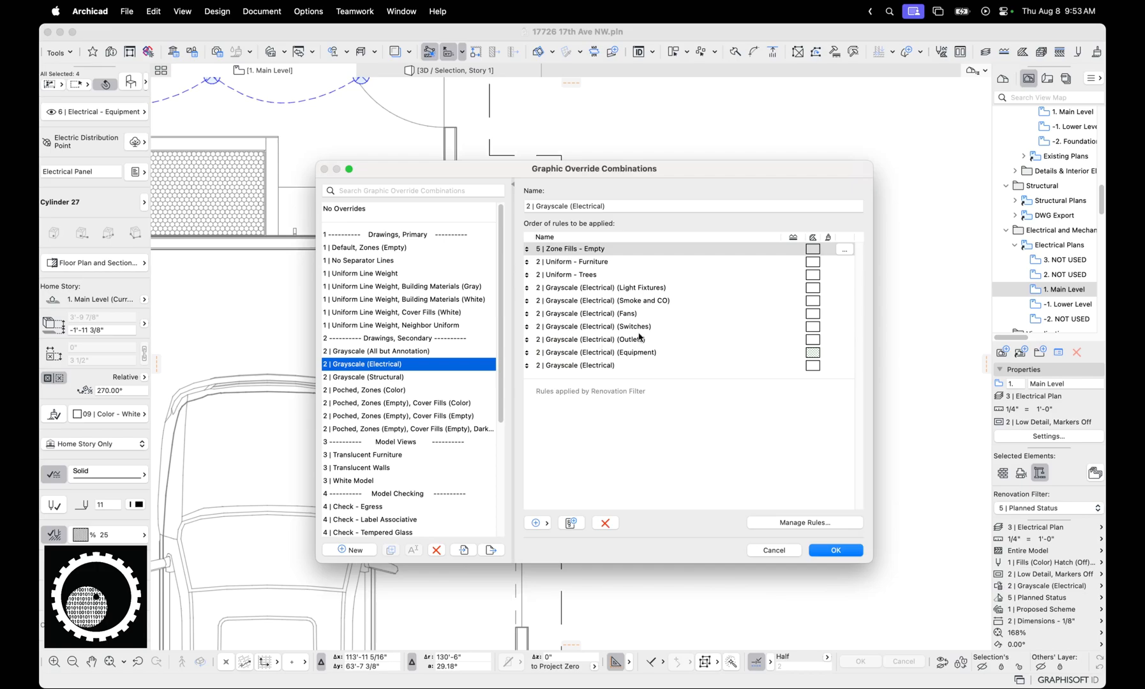
left_click(651, 352)
left_click(811, 522)
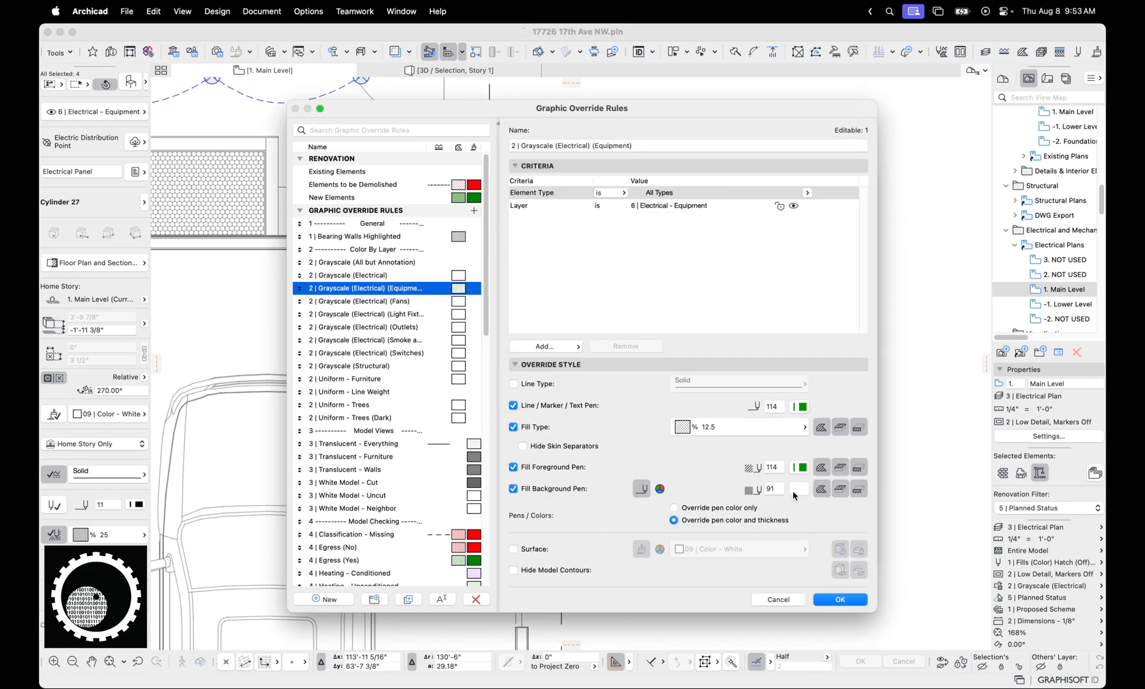
left_click(670, 207)
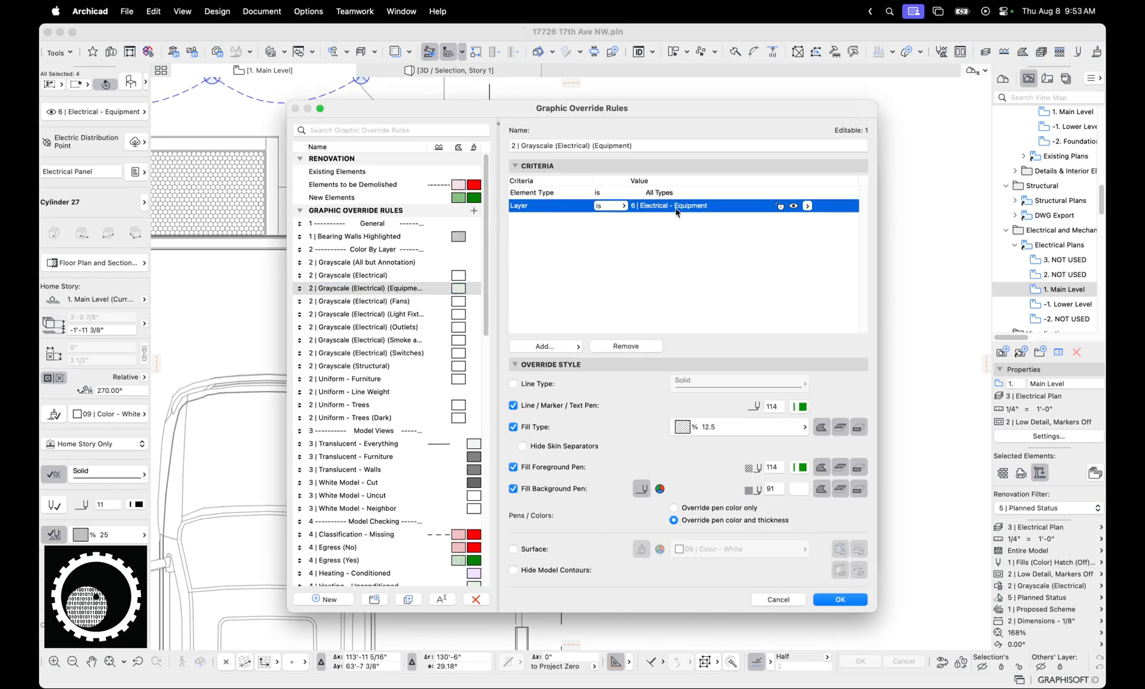
key("Return")
key("Return")
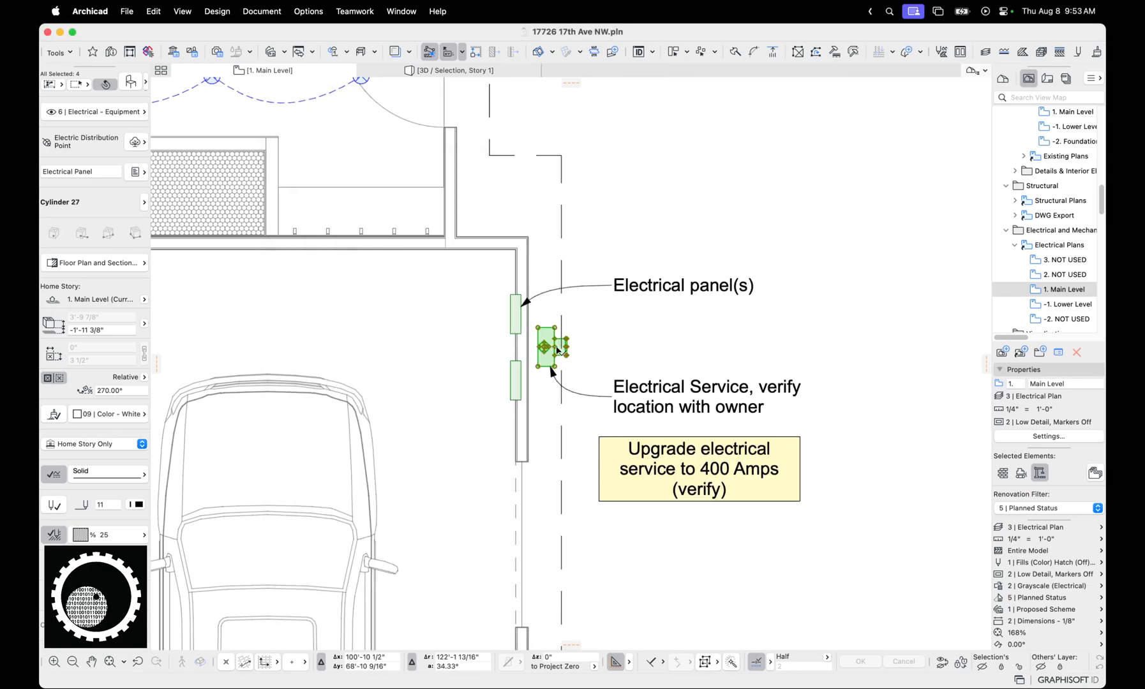
left_click(546, 368)
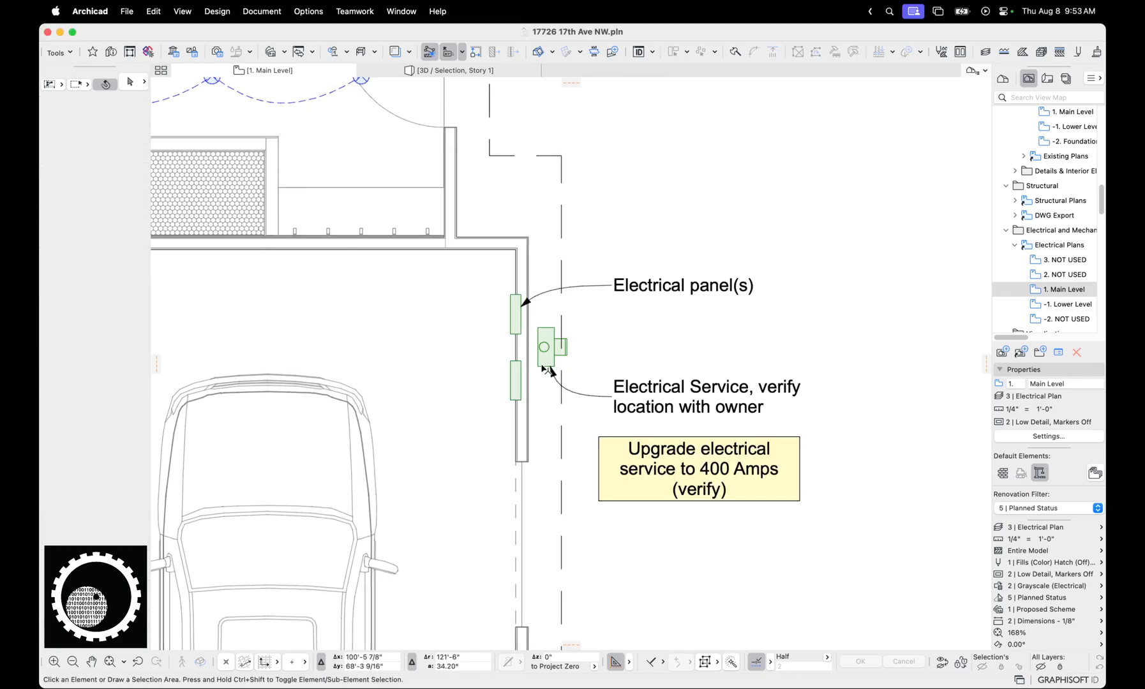
Look over the Main Level electrical plan from the garage and laundry to the kitchen and bedrooms
scroll(548, 370, "down", 2)
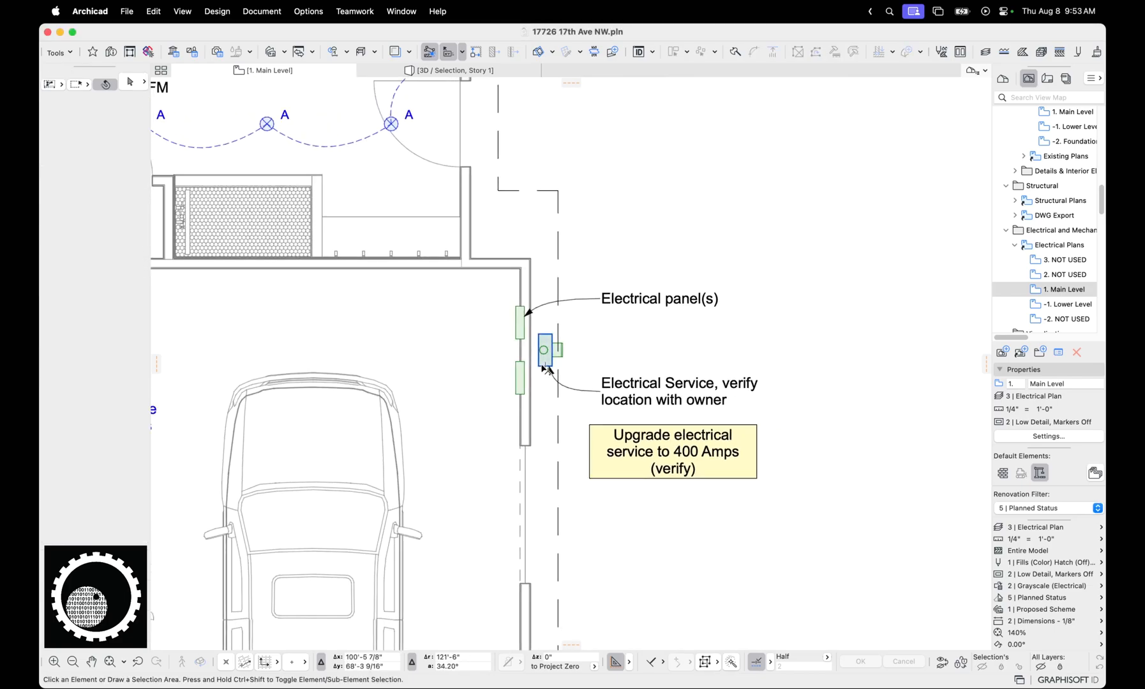
scroll(548, 369, "down", 5)
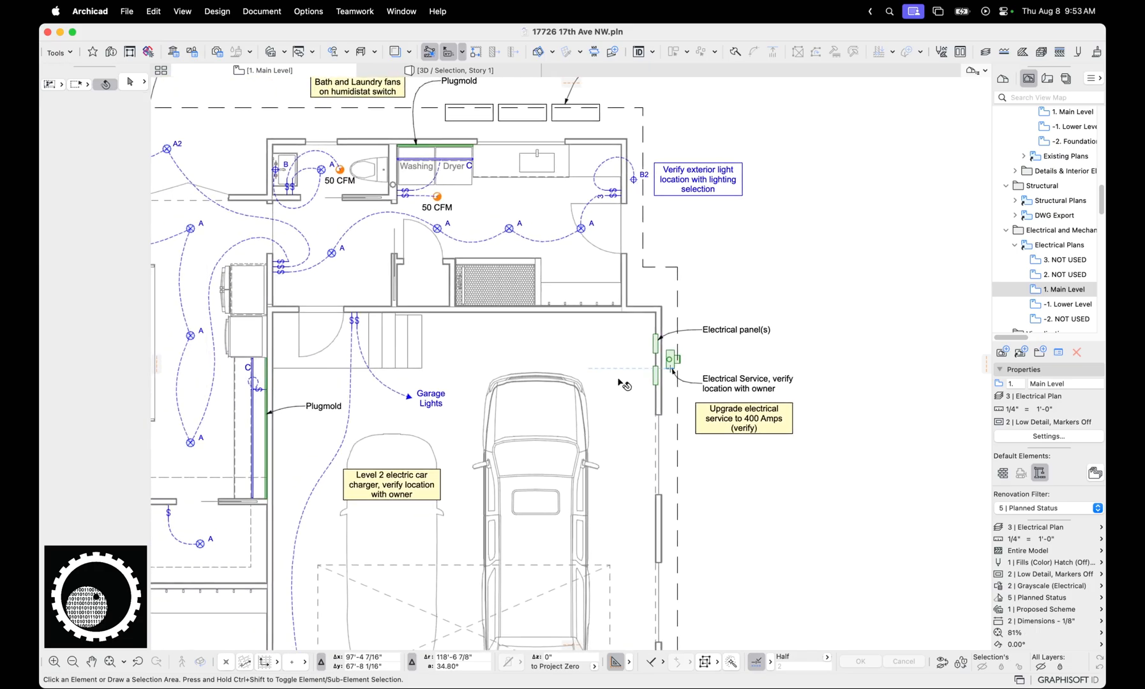
scroll(585, 181, "up", 1)
middle_click_drag(348, 350, 640, 295)
middle_click_drag(466, 300, 534, 303)
scroll(445, 335, "down", 2)
middle_click_drag(314, 208, 510, 294)
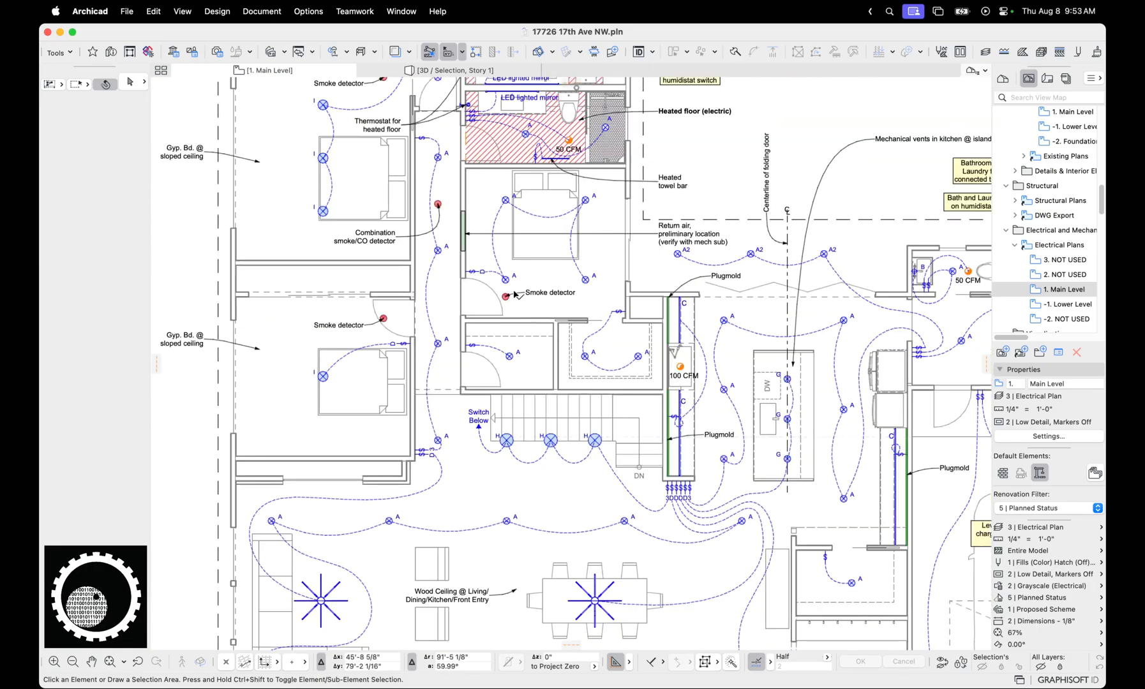
Select the hatch fill marking the upper bathroom's electric heated floor, check its layer and fill settings, and deselect it
middle_click_drag(506, 238, 453, 404)
scroll(502, 365, "up", 1)
left_click(460, 347)
middle_click_drag(552, 200, 528, 301)
scroll(541, 300, "up", 1)
scroll(528, 301, "down", 1)
left_click(534, 315)
key("Escape")
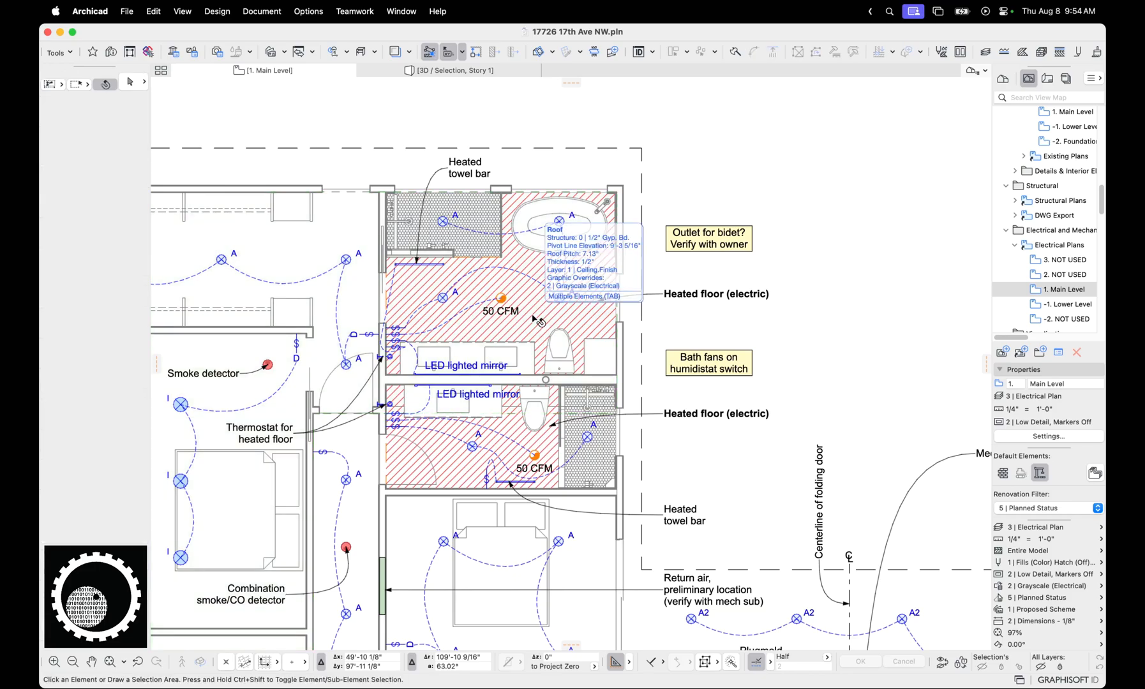
key("Tab")
left_click(533, 317)
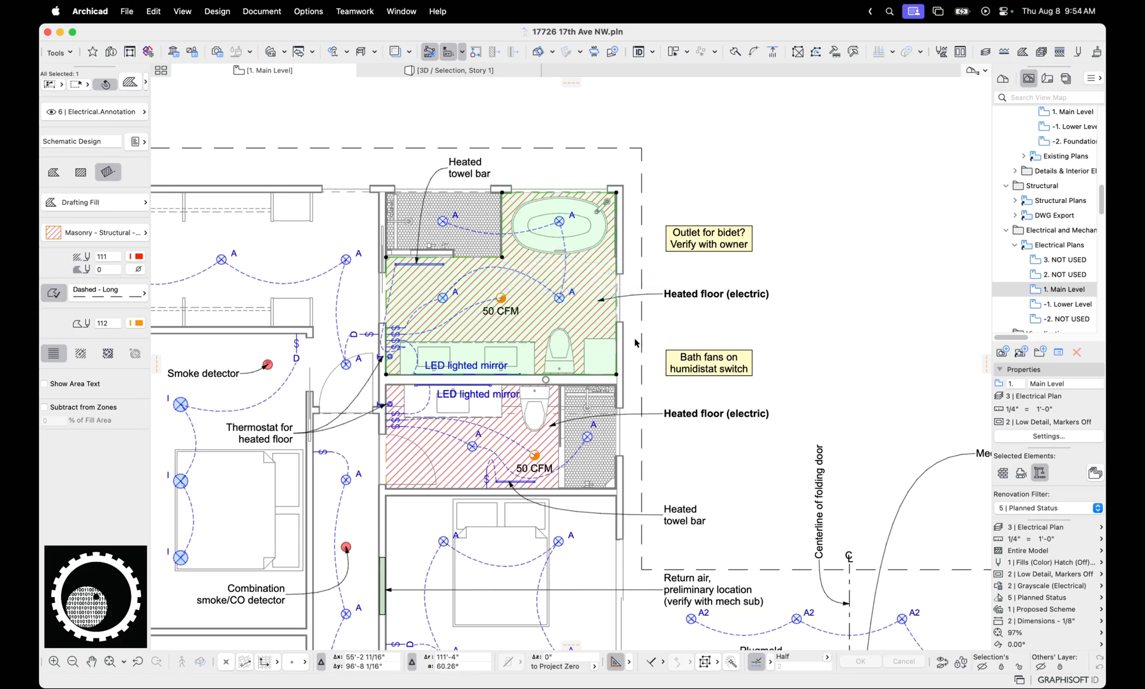
scroll(637, 339, "down", 1)
key("Escape")
Go down to the Lower Level story and select the long horizontal supply duct starting by the heat pump
middle_click_drag(640, 354, 628, 303)
key("super+Down")
scroll(627, 306, "down", 3)
middle_click_drag(590, 466, 517, 381)
scroll(518, 381, "up", 2)
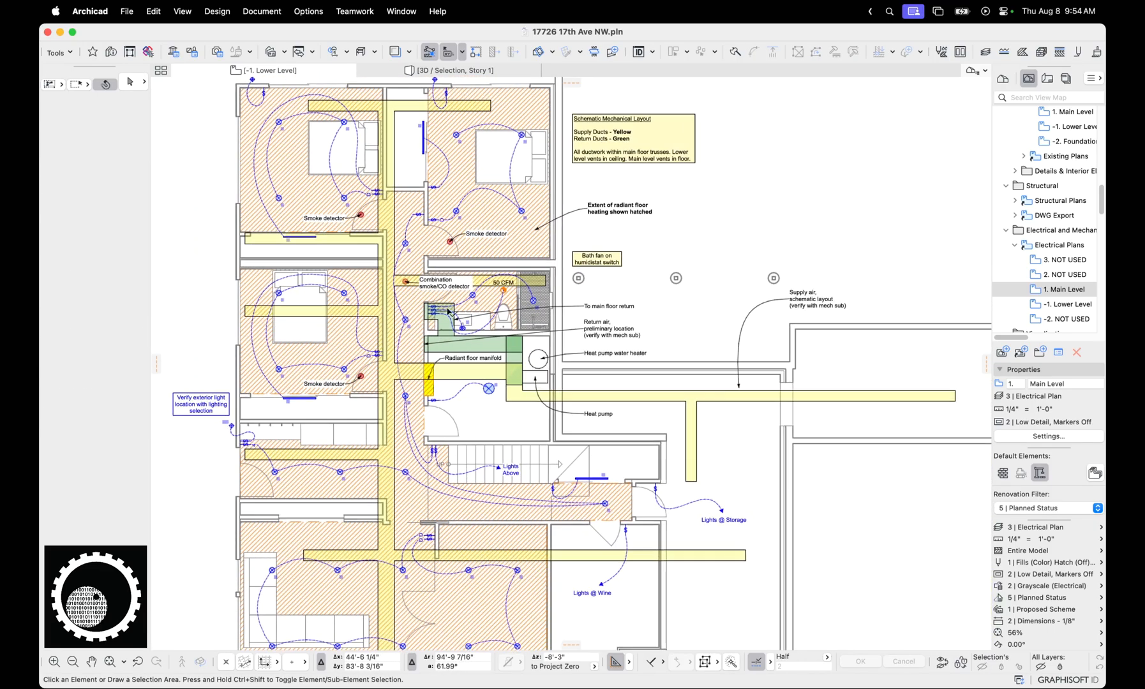
left_click(527, 396)
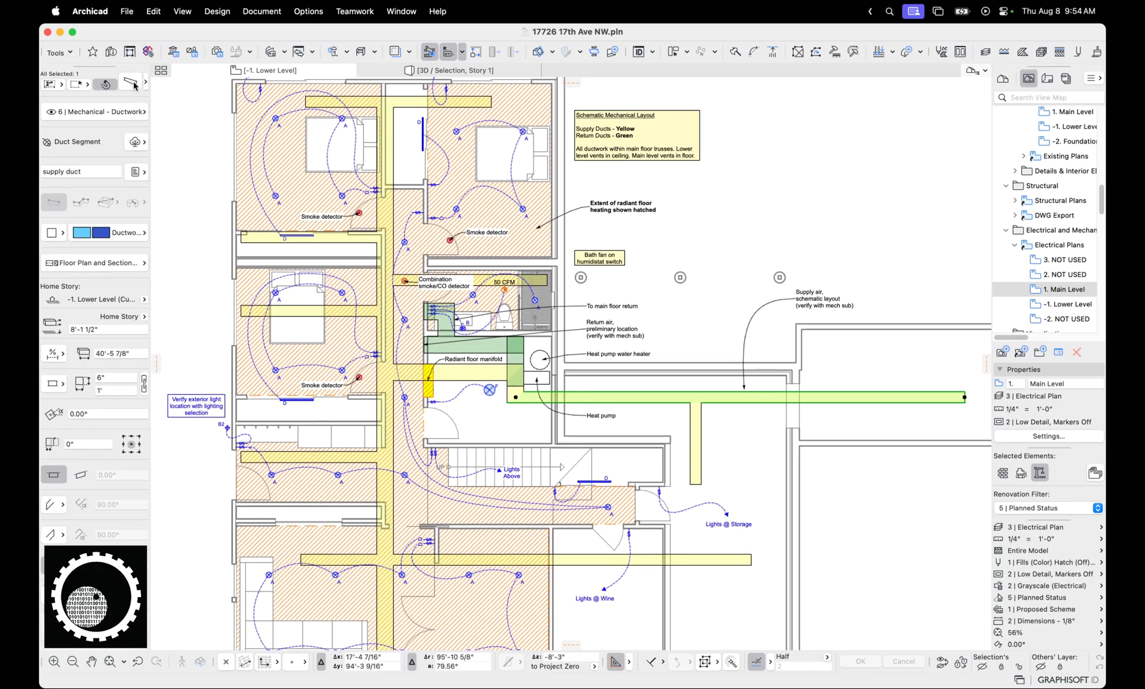
Check the 2 | Grayscale (Electrical) override rules and the duct's floor plan and section settings, without changes, and deselect the duct
left_click(1000, 587)
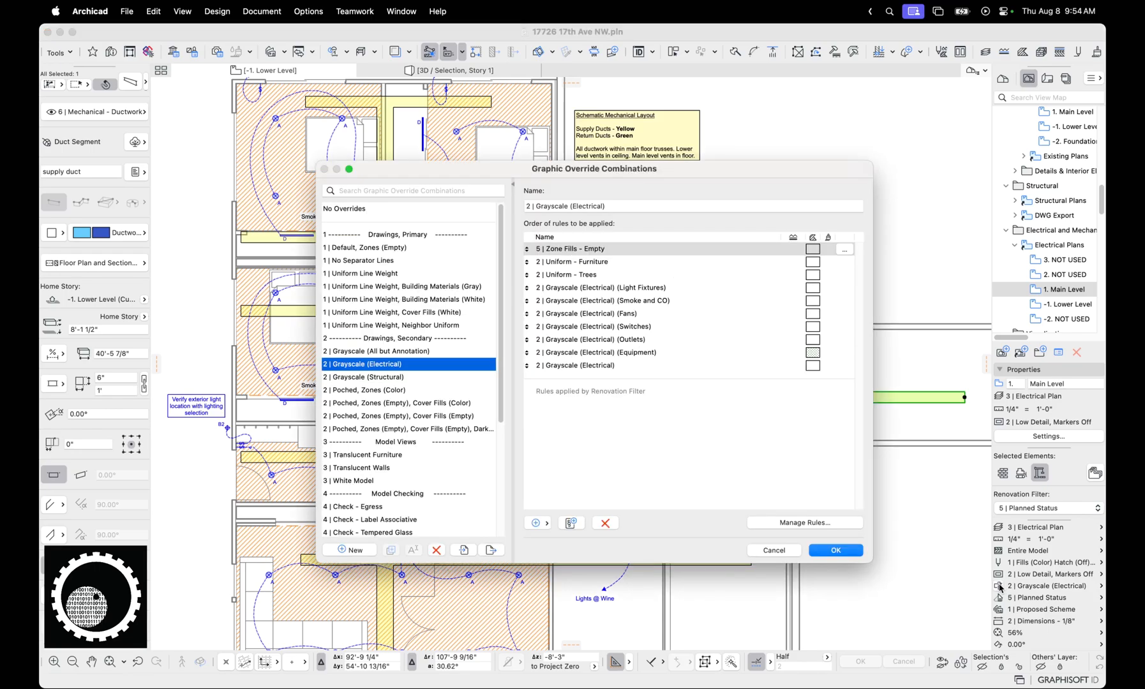
key("Escape")
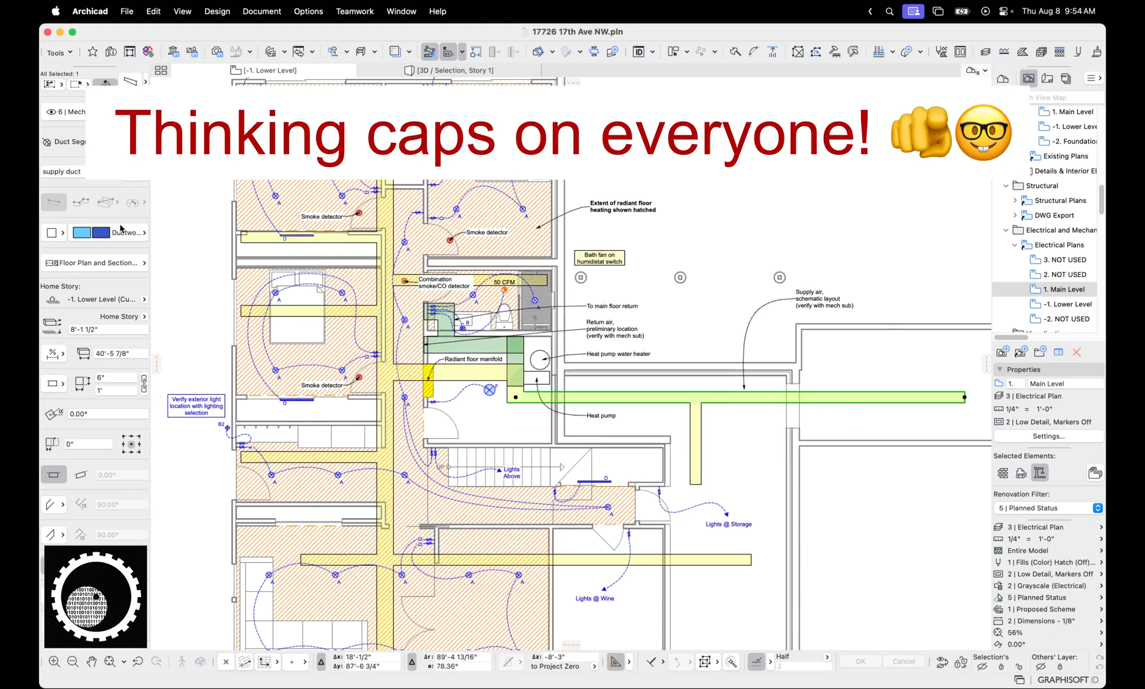
left_click(122, 261)
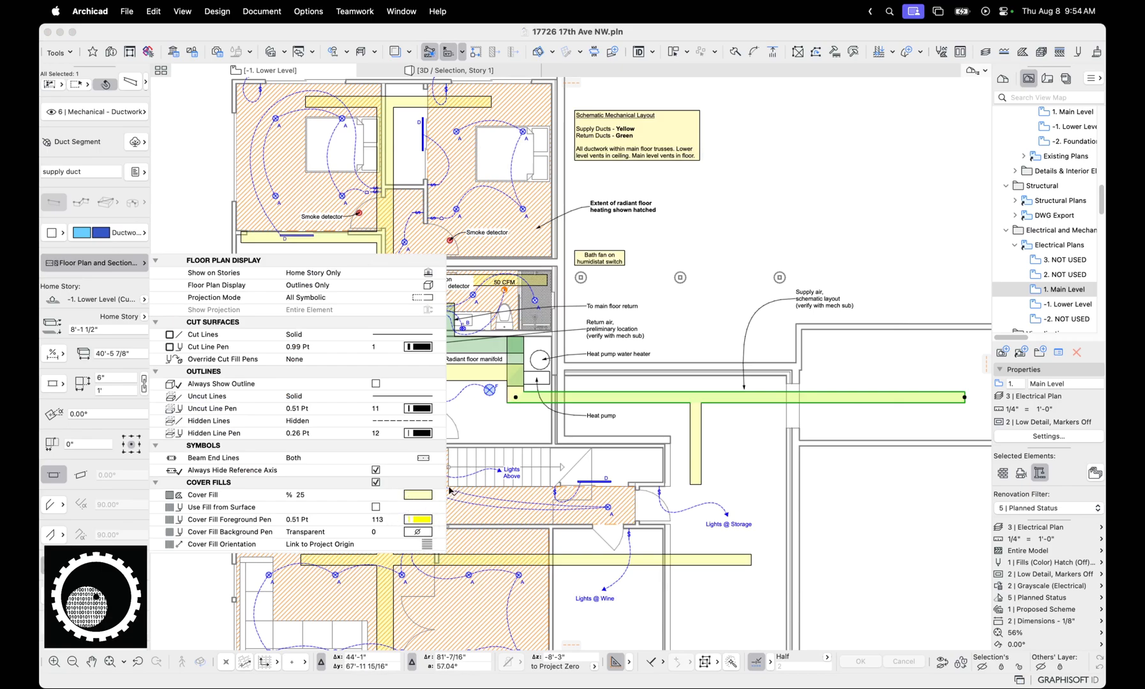
key("Escape")
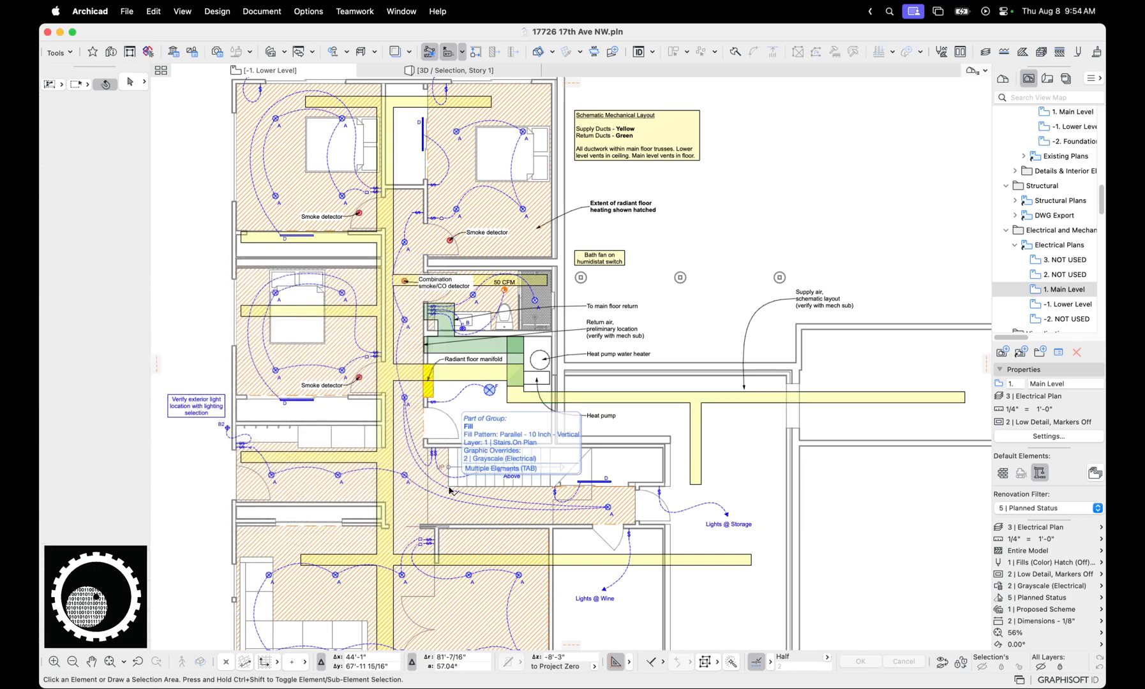
Set the light fixture defaults from the Light - Fan favorite and from the decorative ceiling mounted light favorite, and leave the lamp tool
scroll(522, 409, "up", 3)
scroll(522, 409, "up", 2)
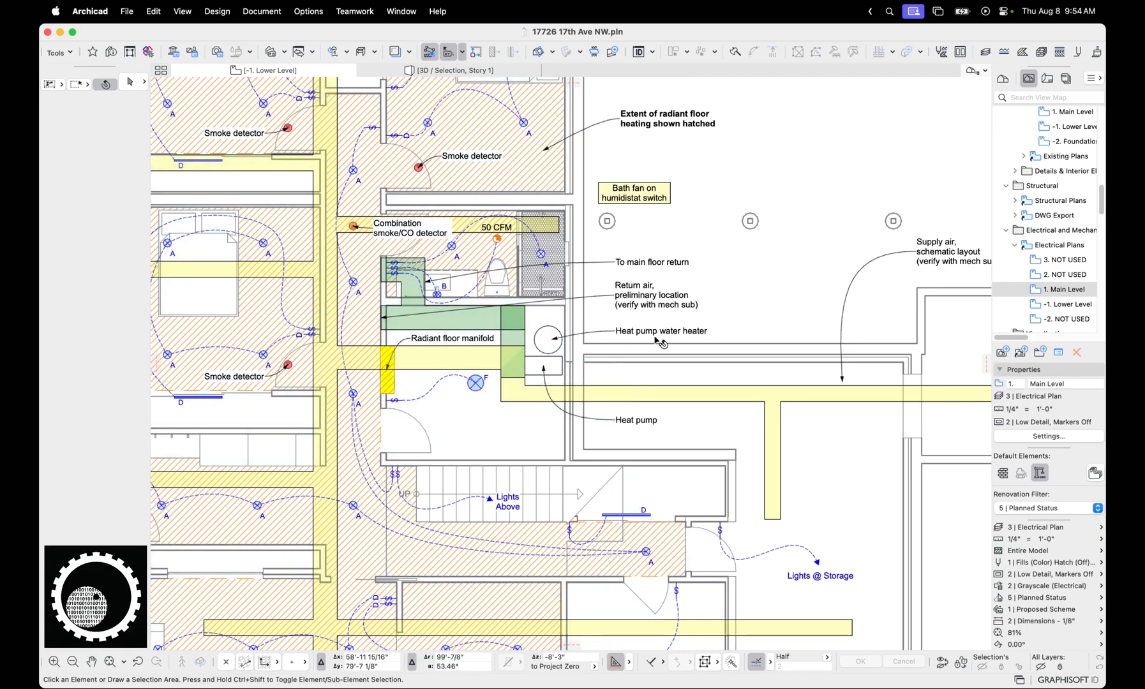
scroll(600, 306, "down", 4)
scroll(592, 345, "down", 2)
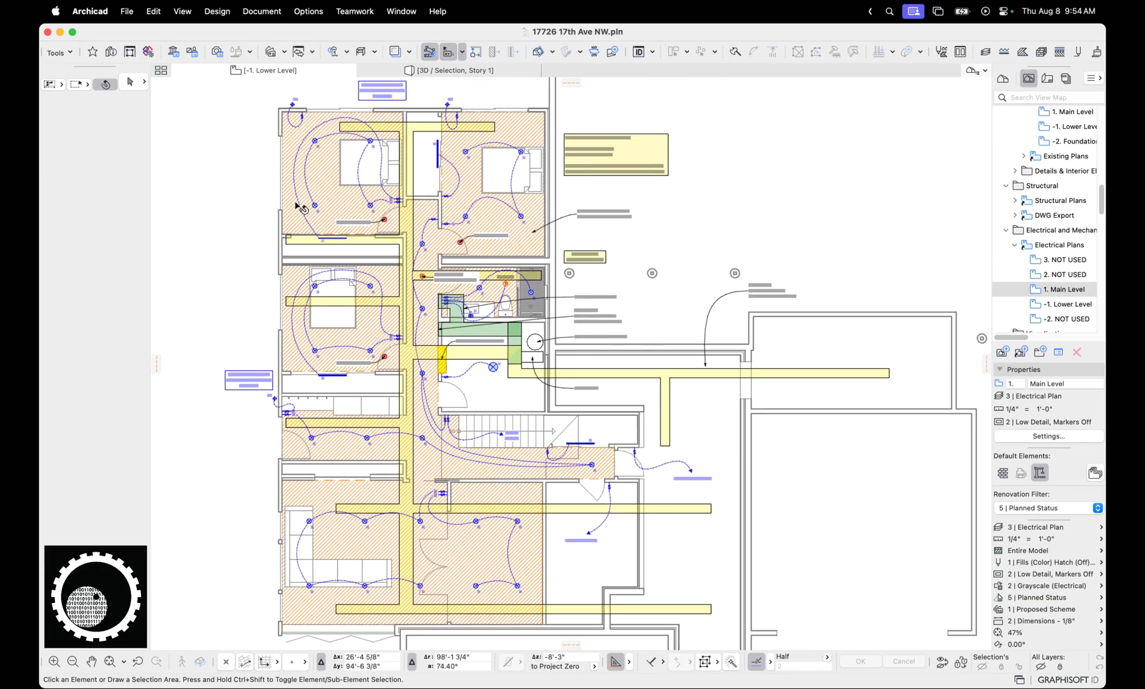
key("l")
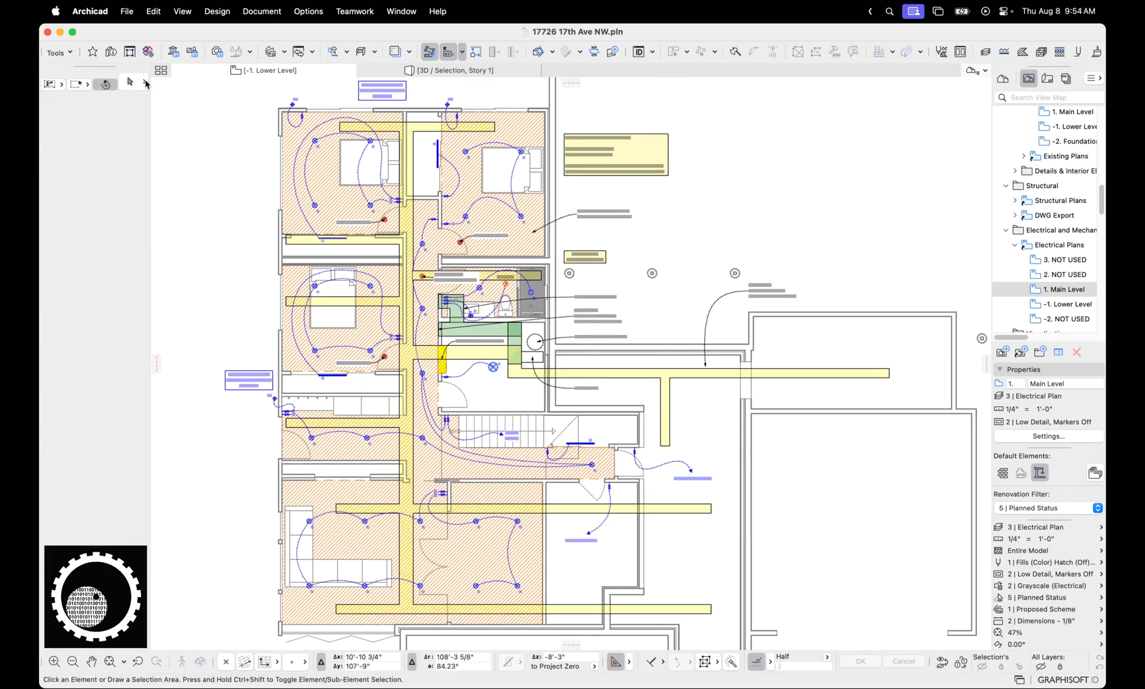
left_click(143, 83)
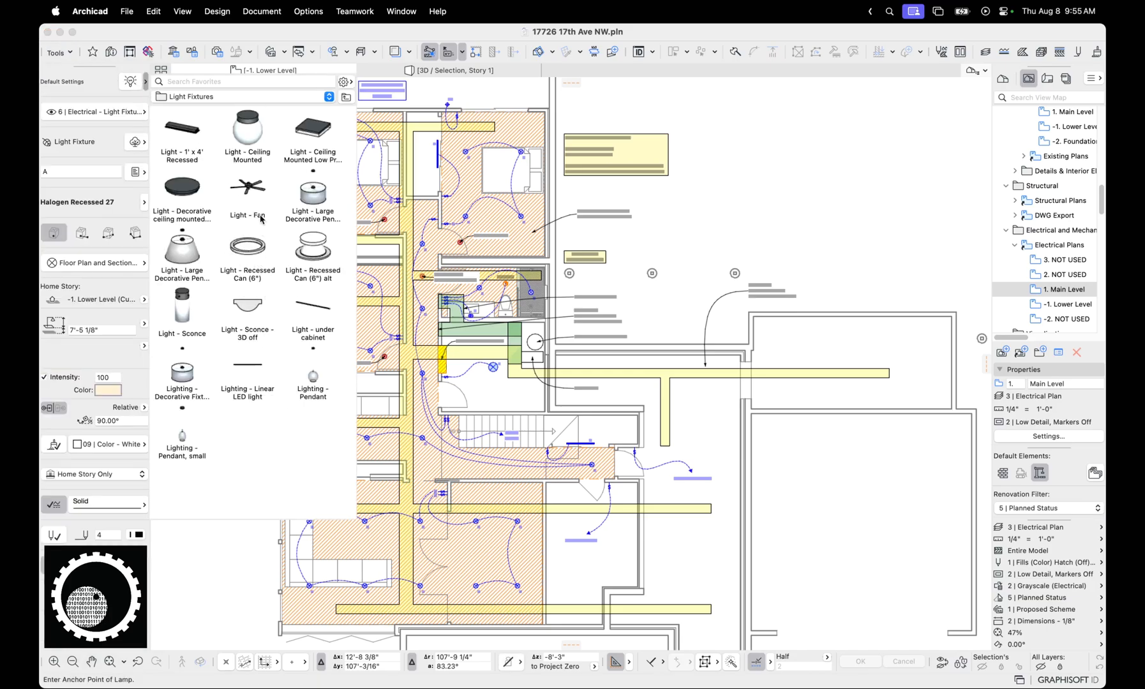
double_click(258, 215)
left_click(146, 85)
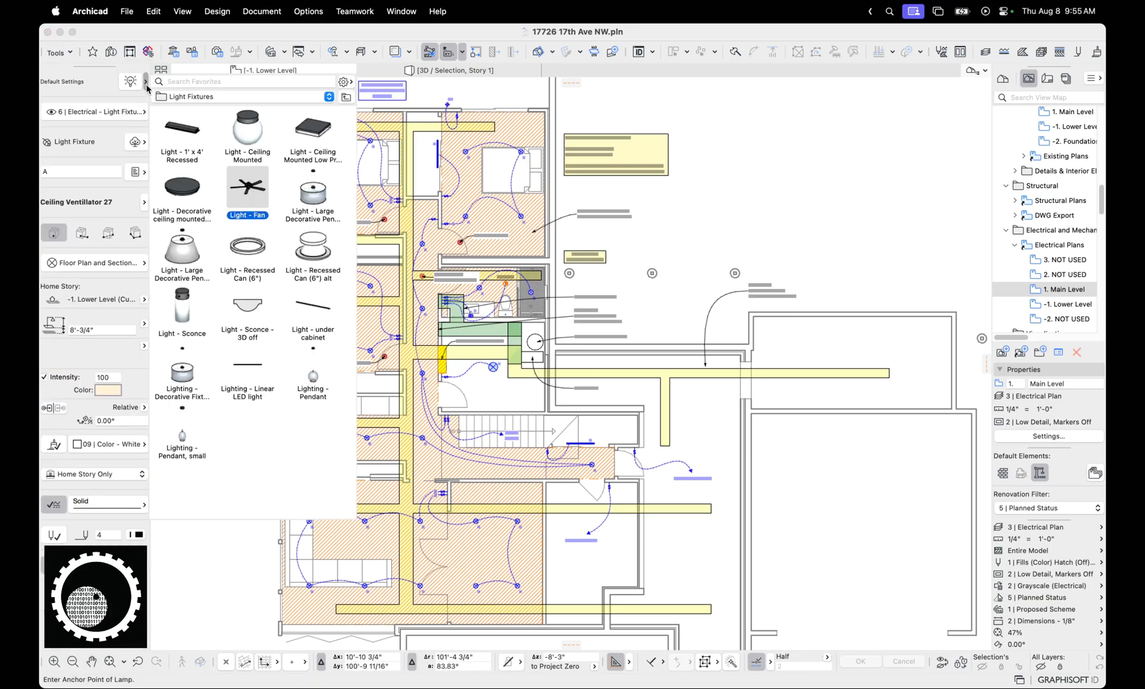
double_click(184, 190)
scroll(367, 157, "up", 3)
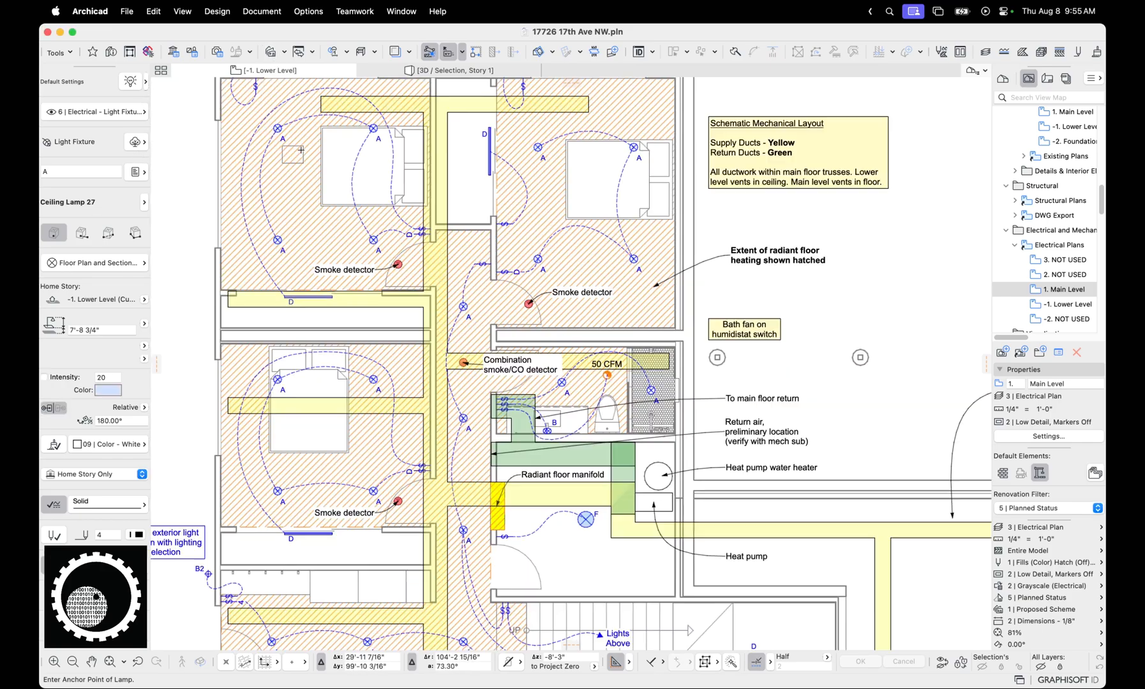
key("Escape")
Open the Element Transfer Settings from a recessed light in the upper-left bedroom and view the Exclude Home Story transfer set
key("alt")
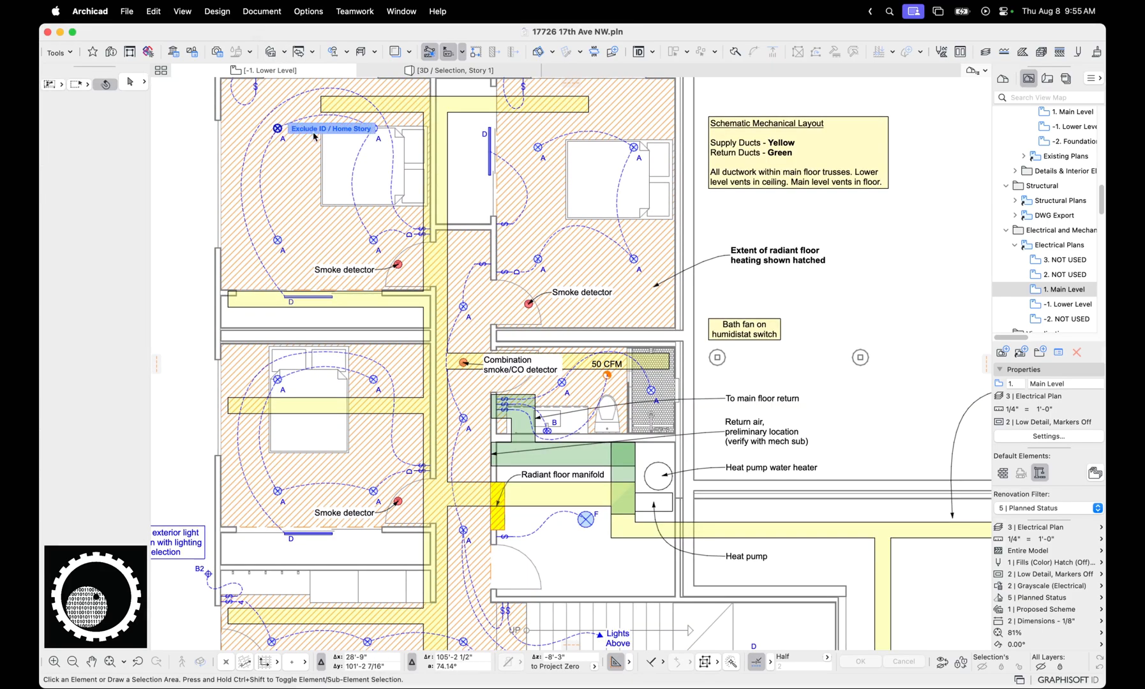
mouse_move(331, 129)
left_click(357, 288)
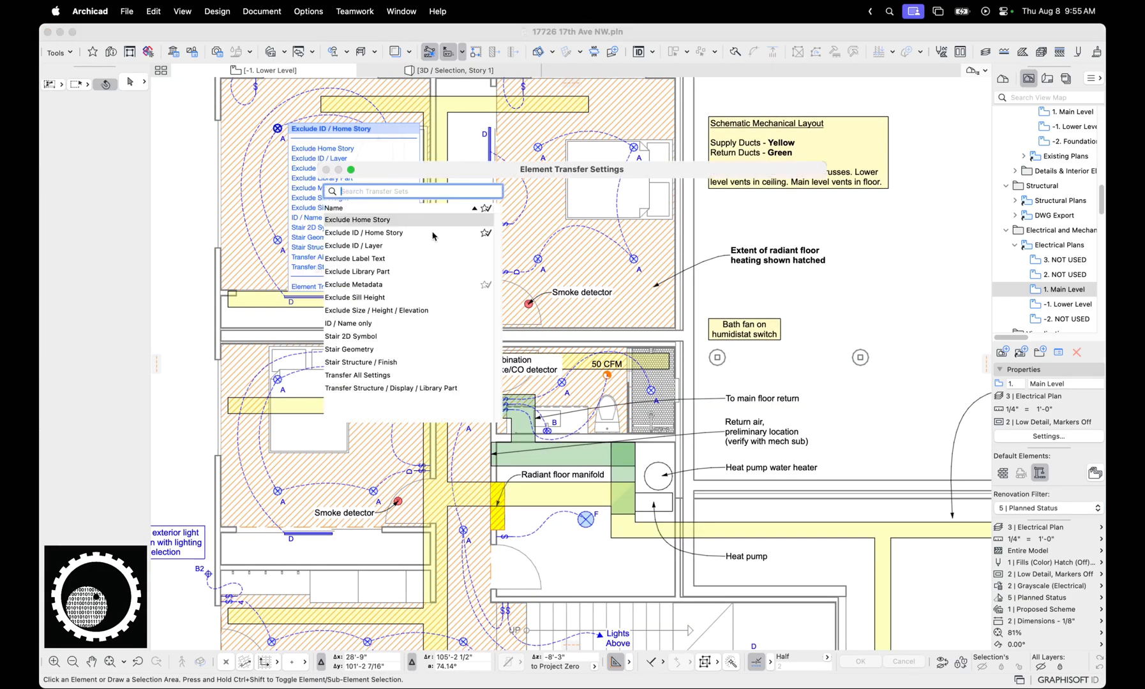
left_click(415, 220)
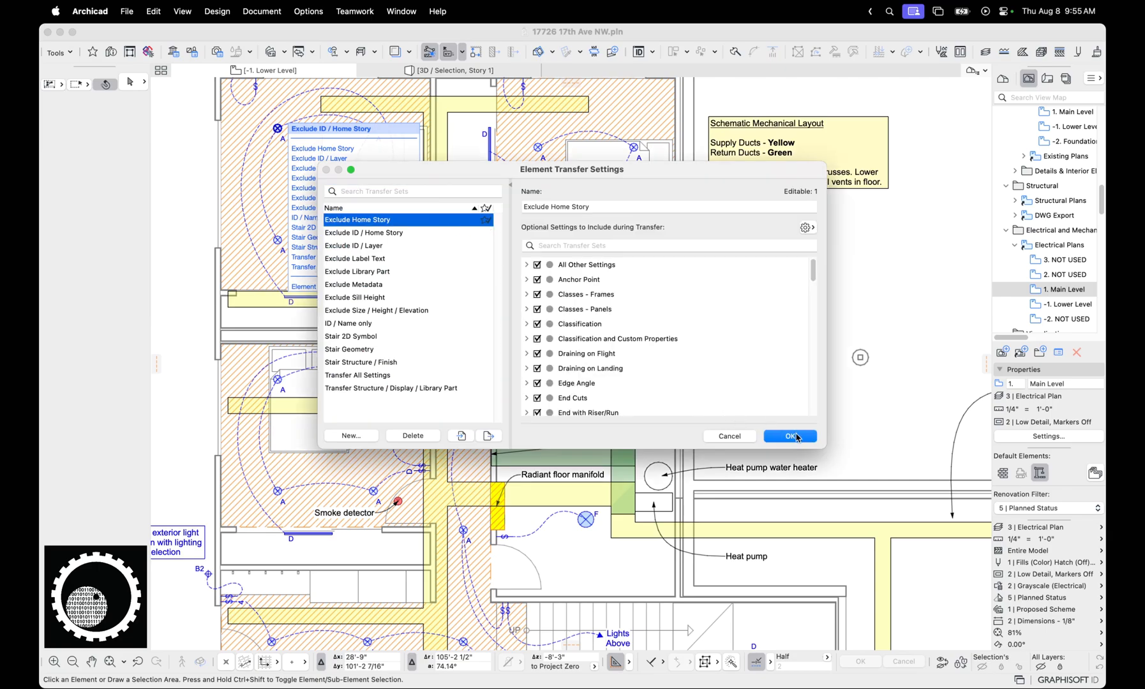
left_click(791, 436)
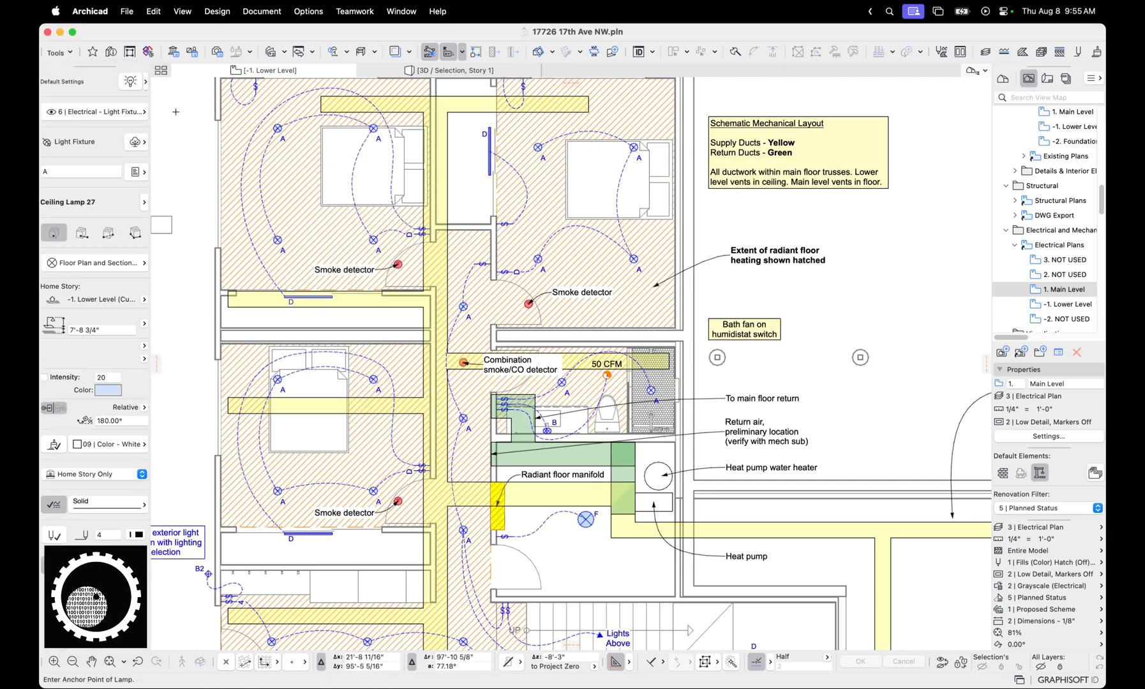
Set the light fixture defaults from the Light - Ceiling Mounted favorite and reopen the decorative ceiling mounted light favorite
left_click(146, 81)
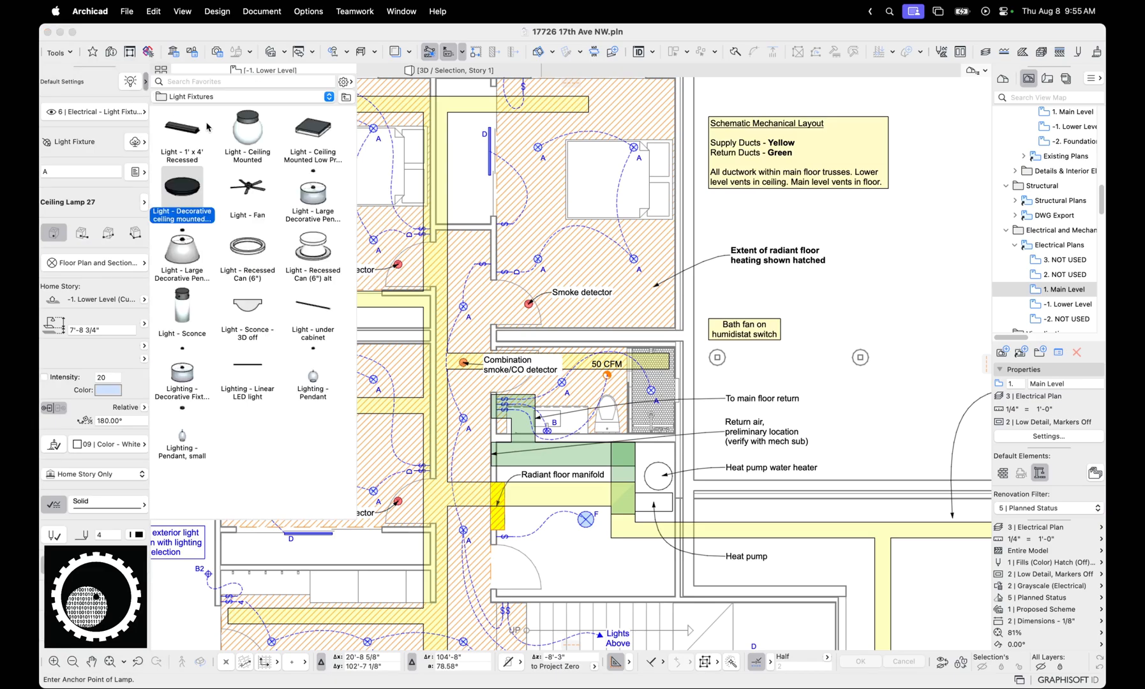
left_click(242, 135)
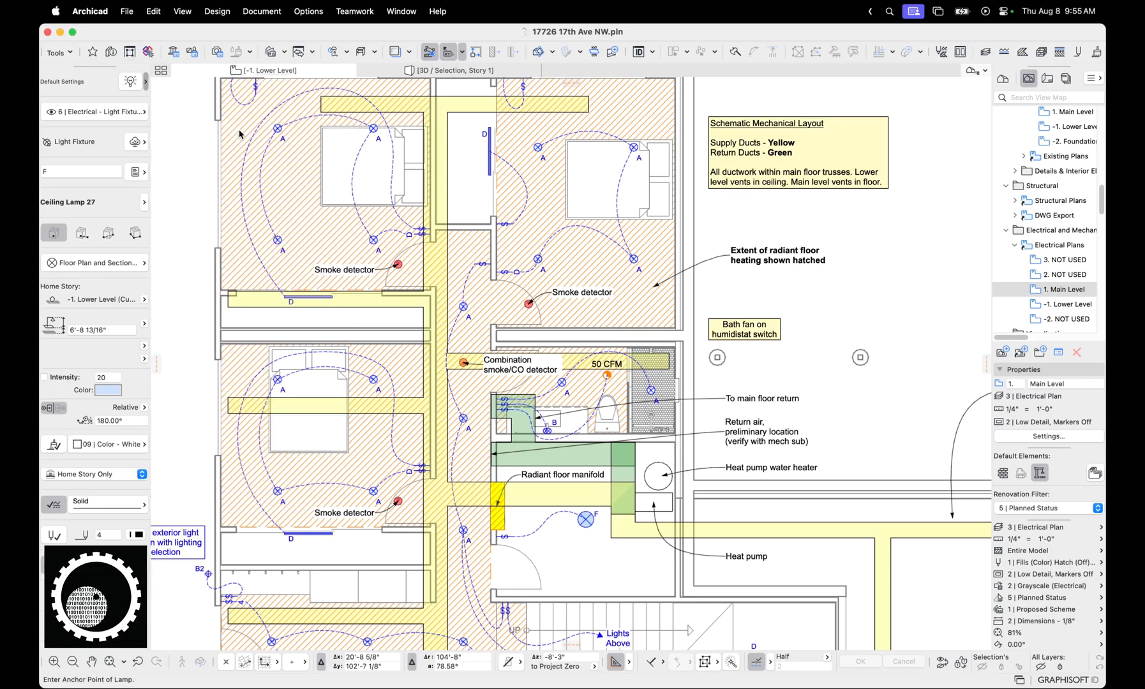
left_click(145, 81)
left_click(182, 195)
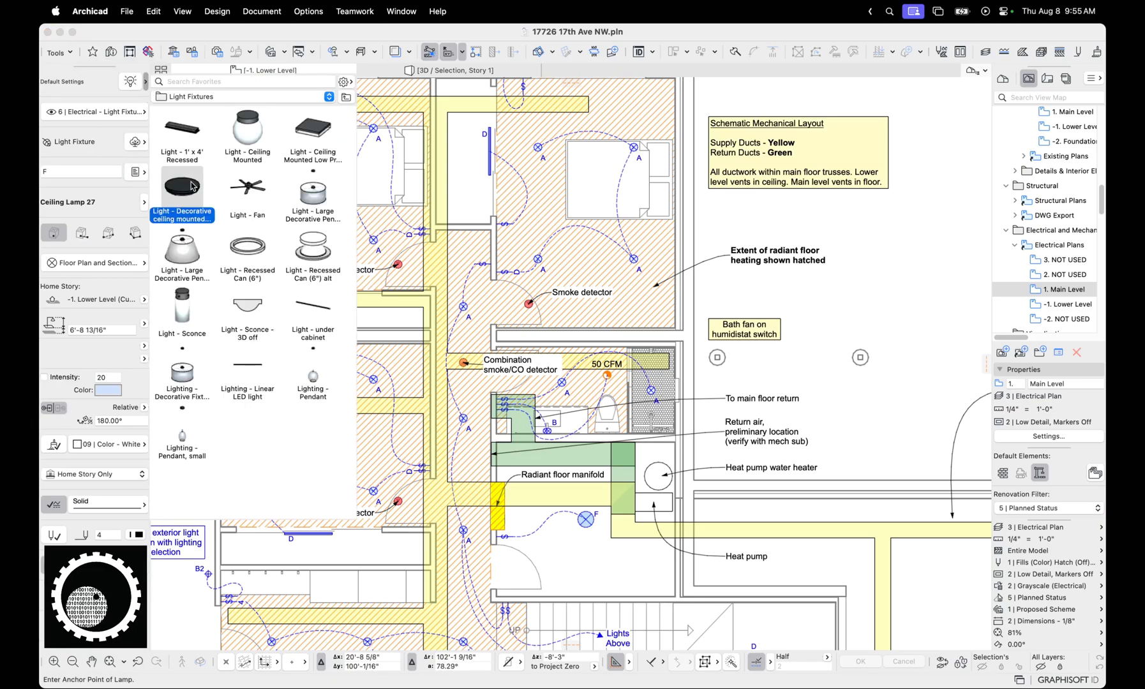
Apply the Light - Recessed Can (6") alt favorite, place one trial light outside the bedrooms, and undo its placement
left_click(43, 171)
left_click(146, 83)
left_click(310, 254)
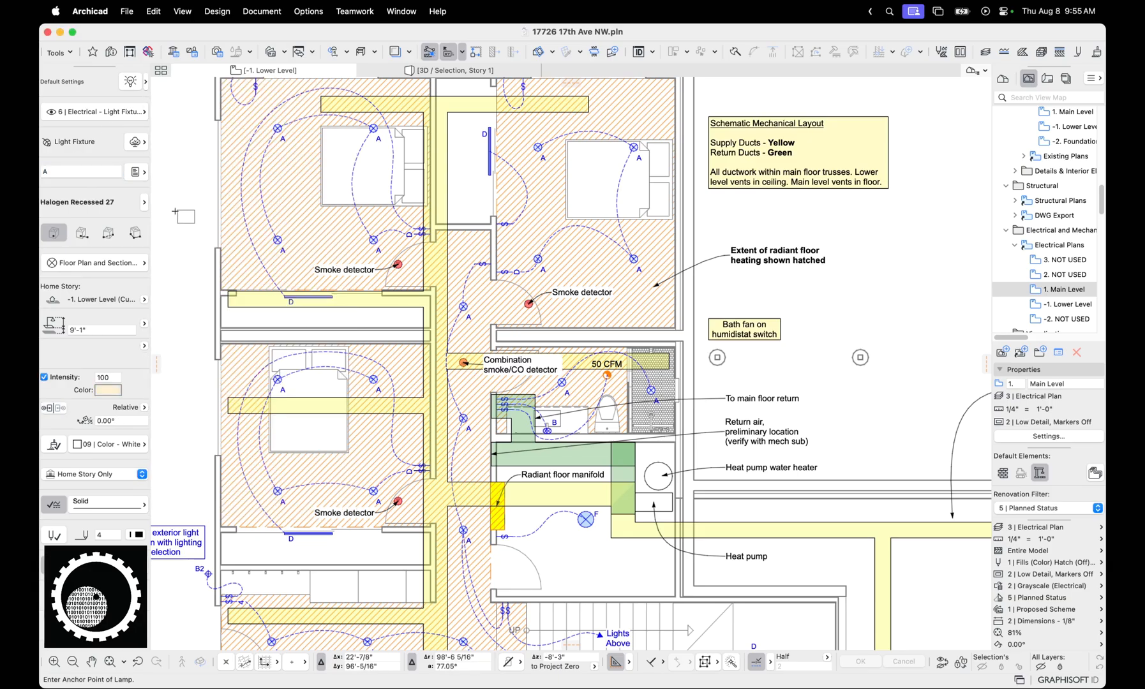
scroll(248, 215, "down", 3)
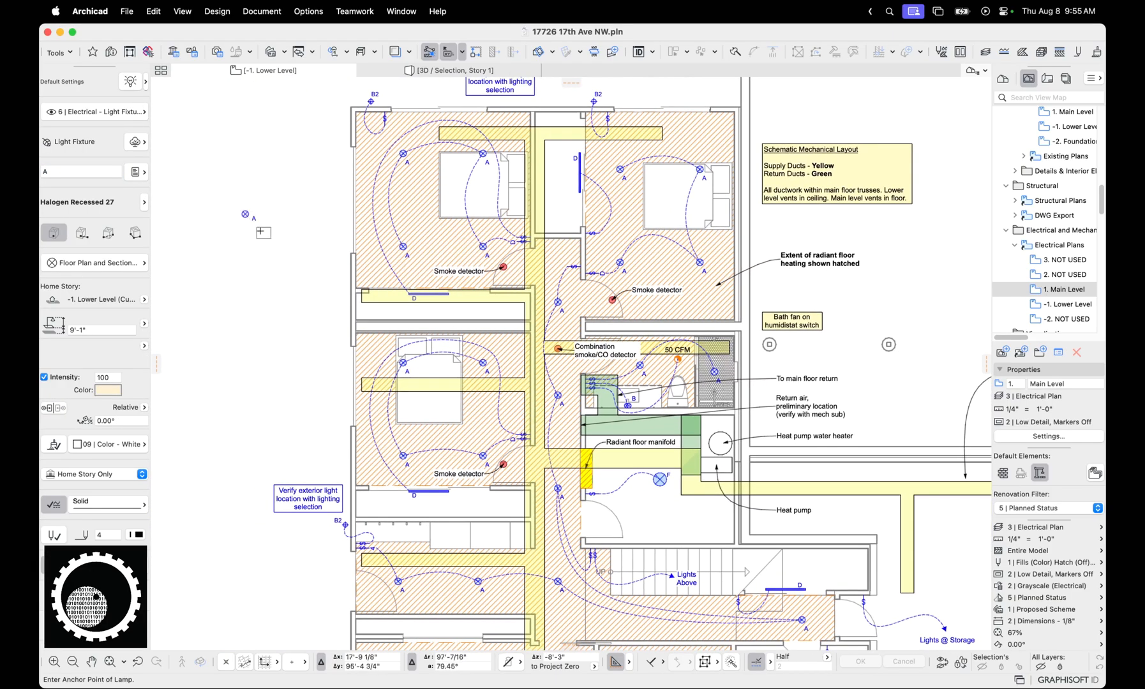
key("super+z")
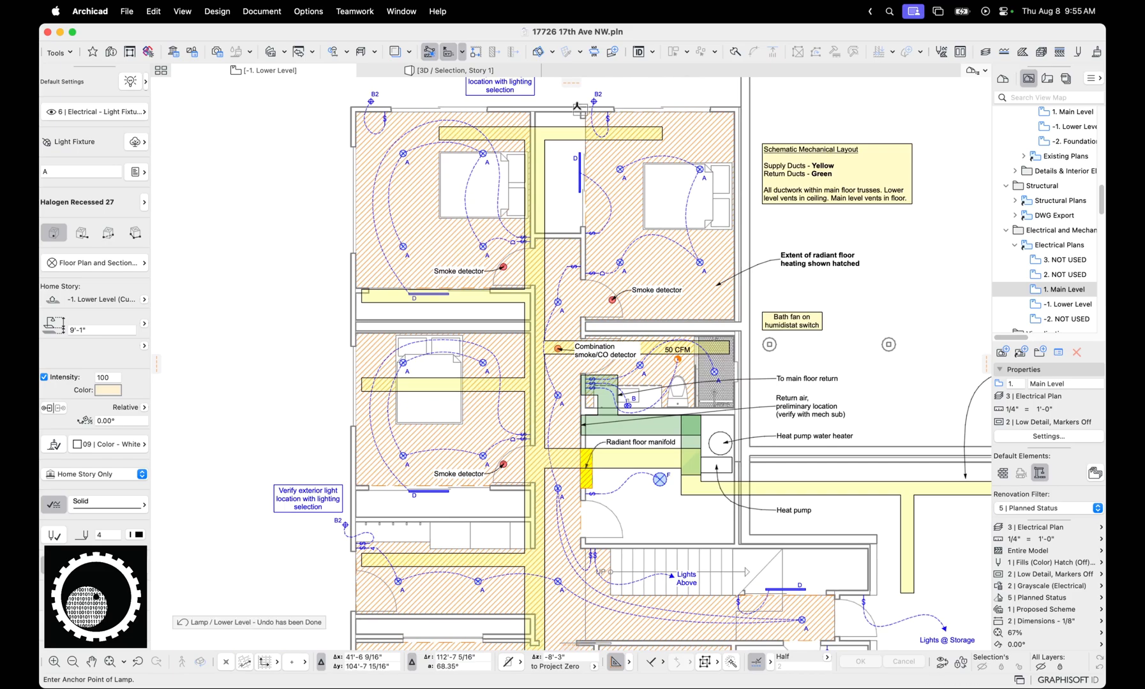
Open the E001 Electrical Lower Level Plan layout and examine the labels, quantities and descriptions in the Lighting Schedule
left_click(1047, 78)
left_click(1070, 186)
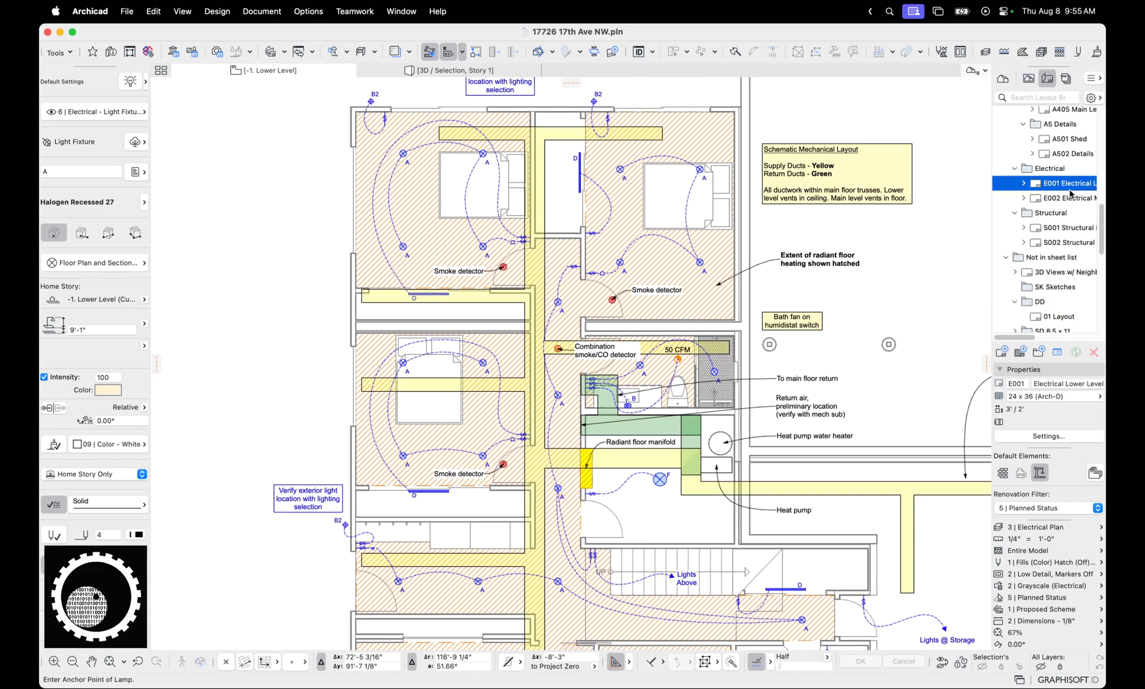
double_click(1070, 186)
scroll(637, 278, "up", 3)
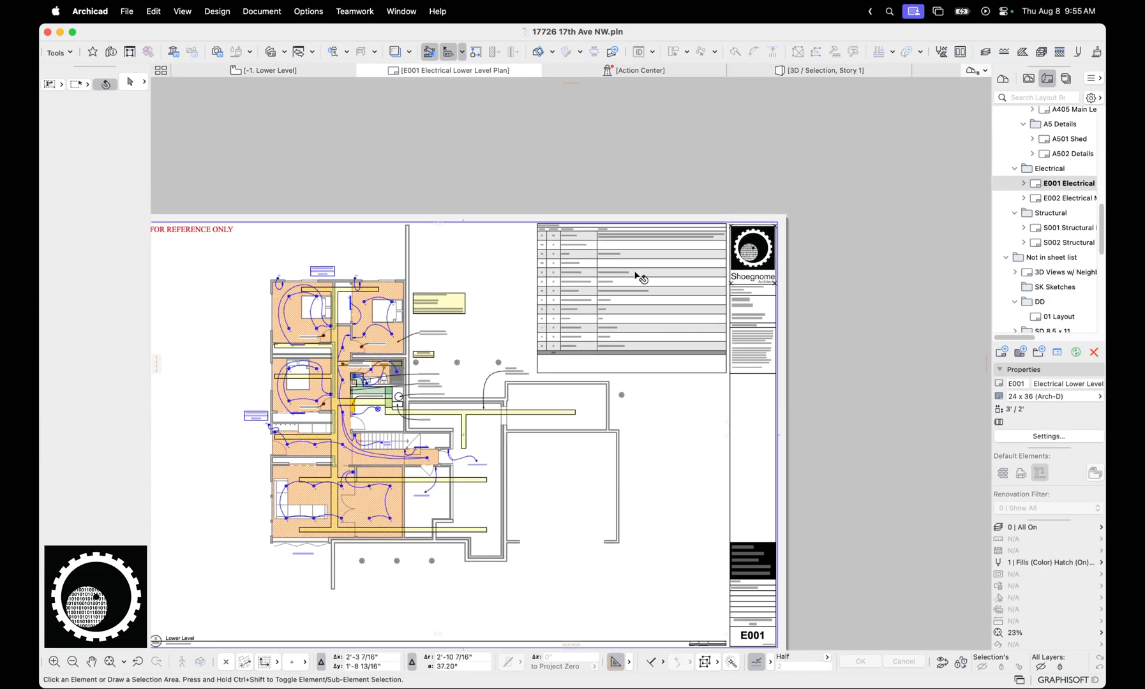
scroll(638, 278, "up", 5)
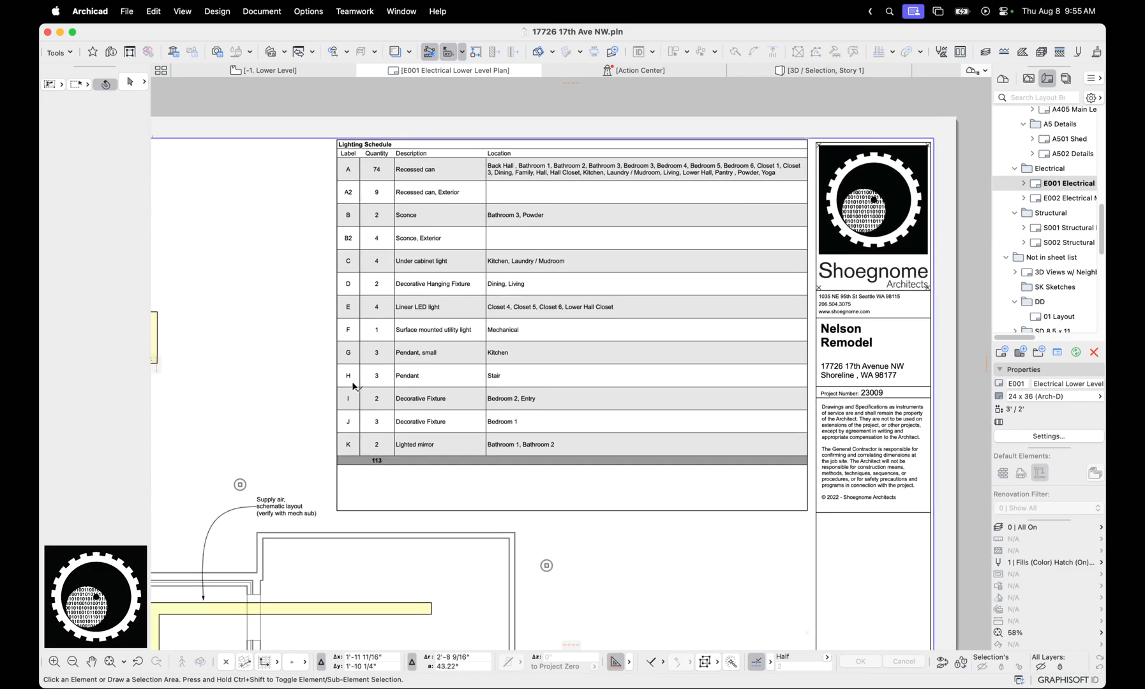
left_click_drag(352, 345, 356, 438)
key("Escape")
key("Escape")
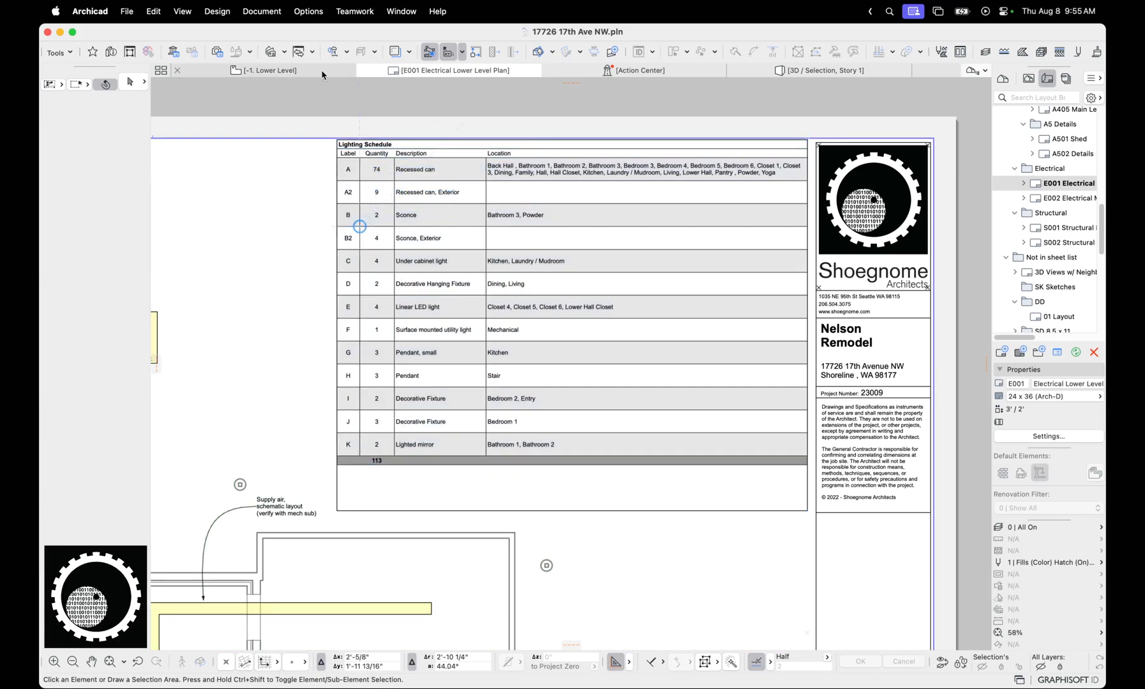
Return to the Lower Level plan and select a recessed light in the upper-left bedroom to check its classification and settings
left_click(306, 76)
scroll(408, 200, "up", 2)
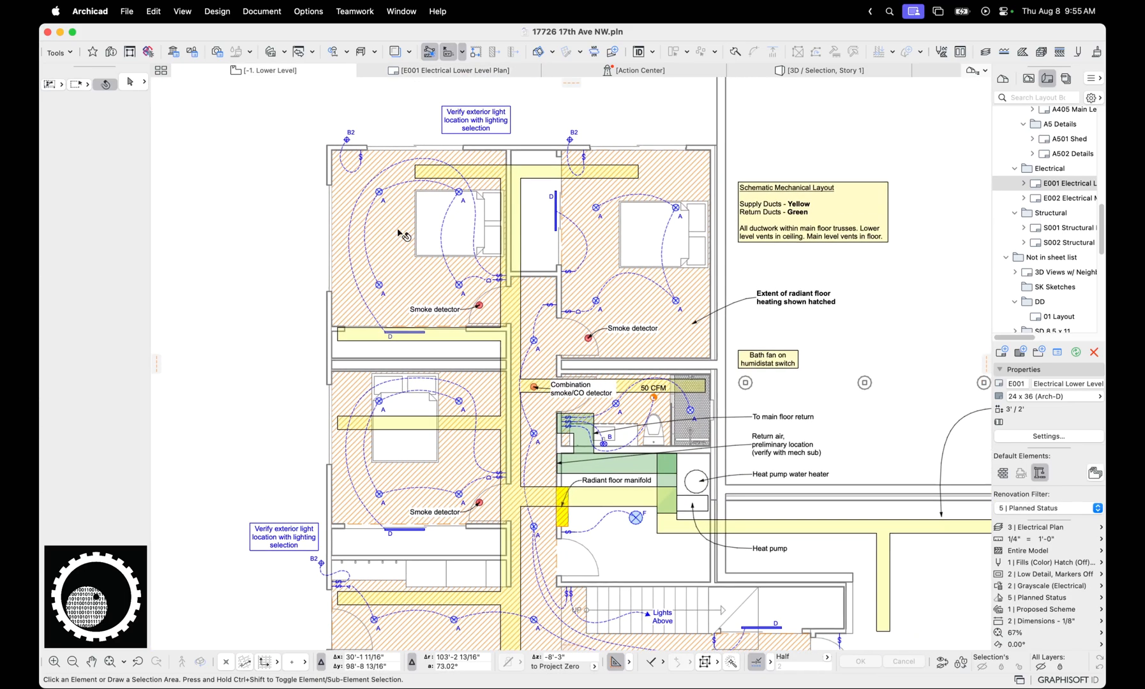
left_click(379, 192)
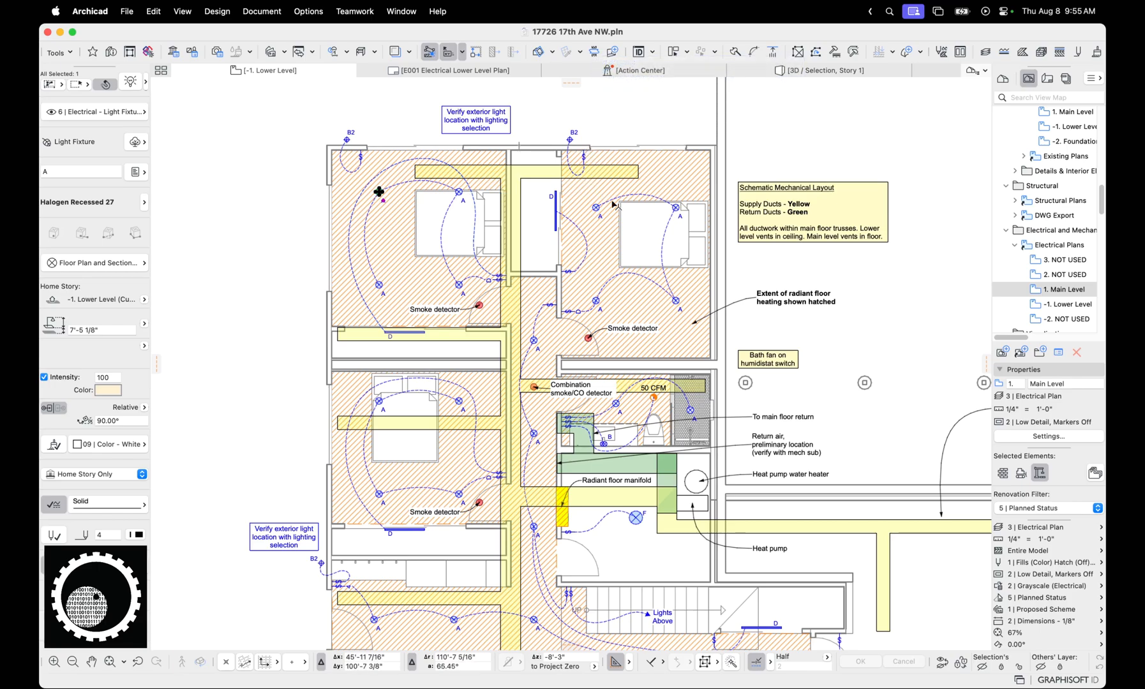
Select the Lower Level ceiling to check its layer, classification and extent, and deselect it
middle_click_drag(612, 202, 529, 131)
scroll(533, 185, "down", 1)
left_click(565, 104)
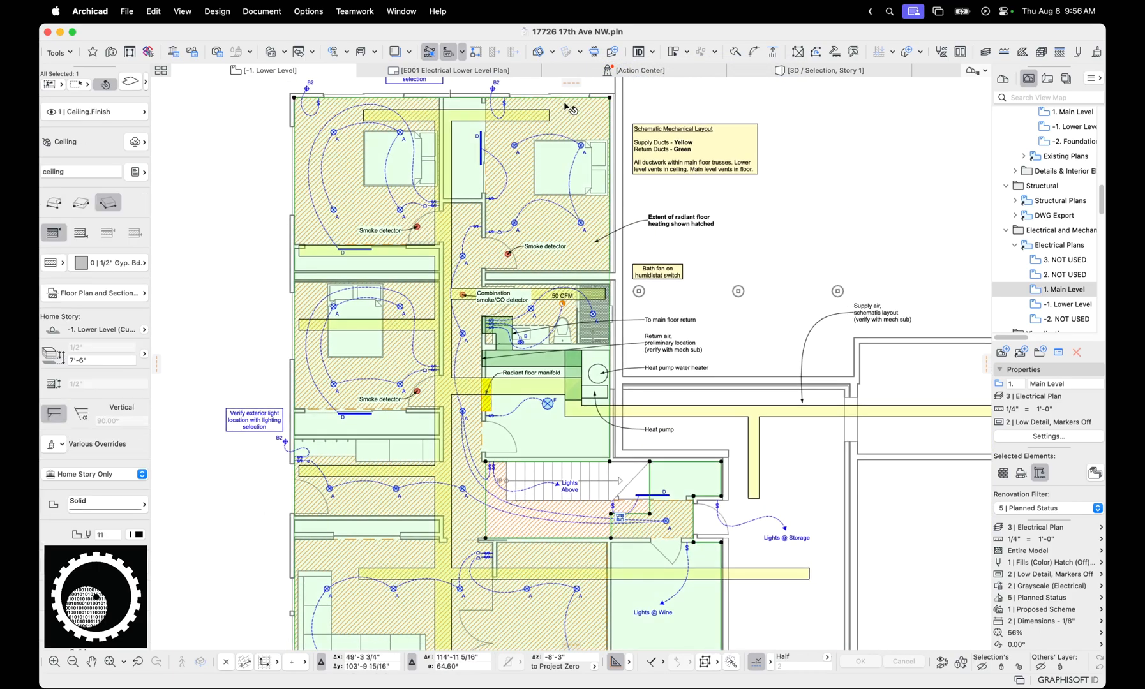
middle_click_drag(587, 281, 577, 238)
key("Escape")
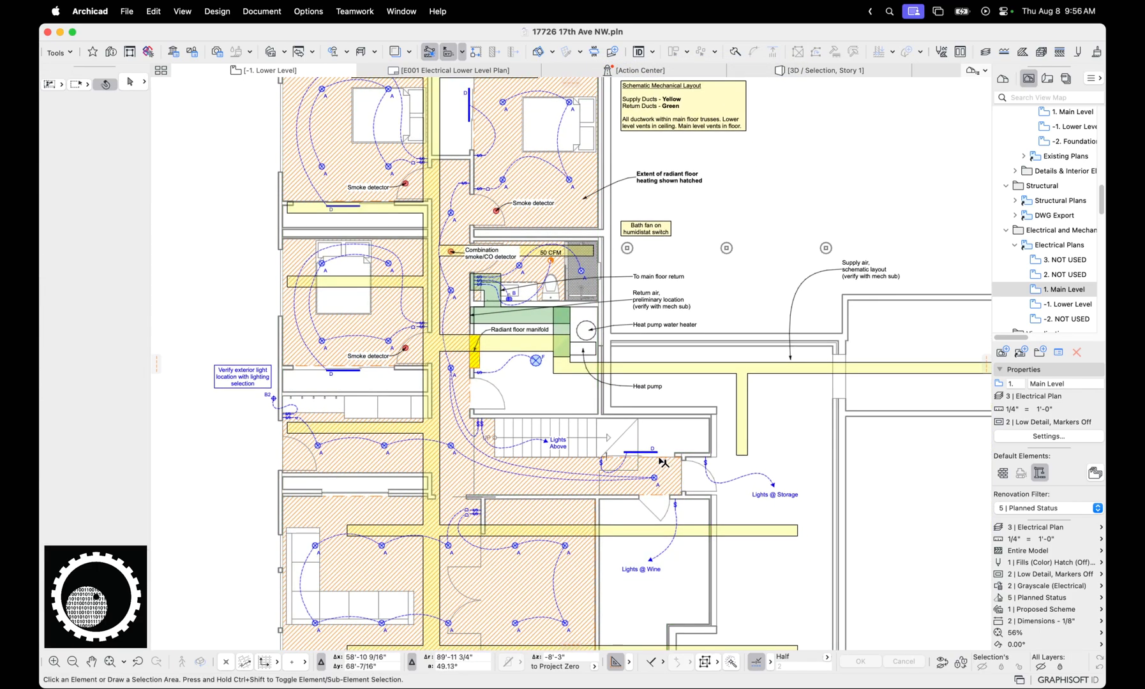
Select the long horizontal supply duct by the heat pump and review its settings and the surrounding ductwork layout and notes
scroll(477, 415, "down", 1)
scroll(468, 450, "up", 1)
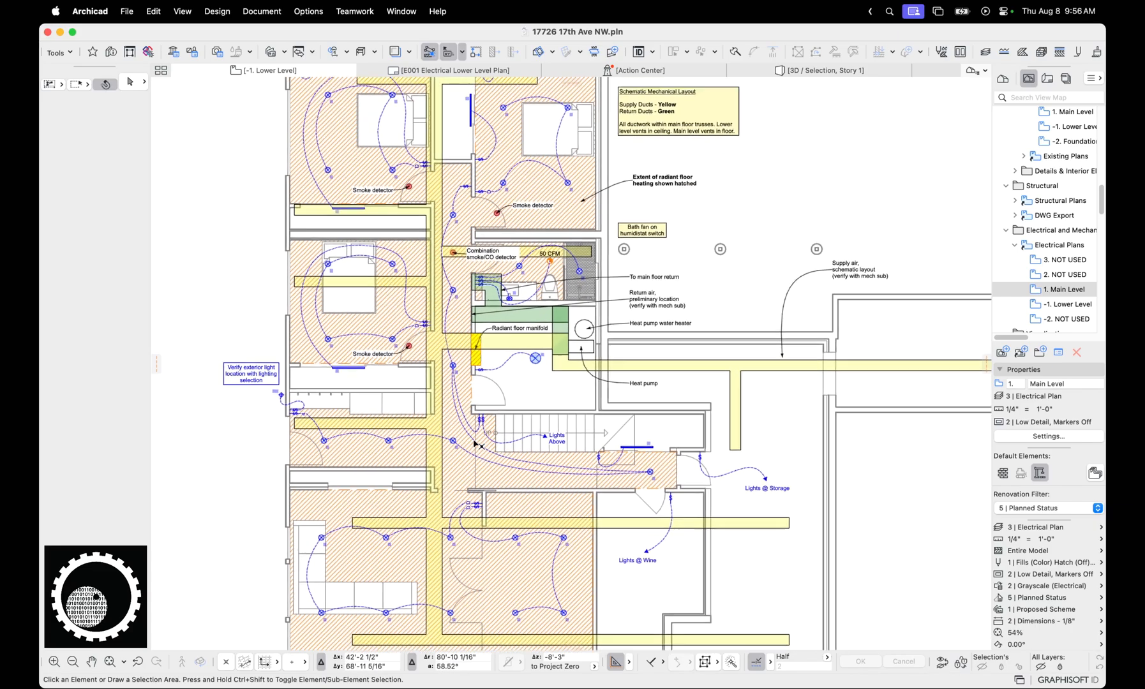
left_click(691, 364)
scroll(691, 375, "down", 2)
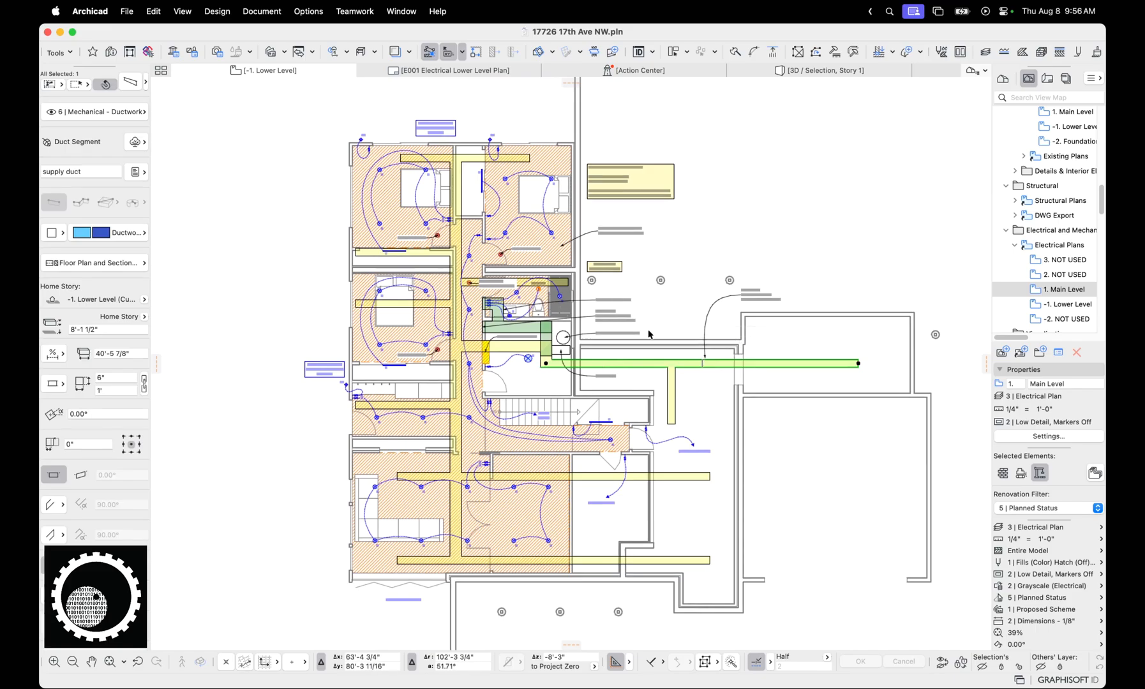
scroll(648, 333, "up", 1)
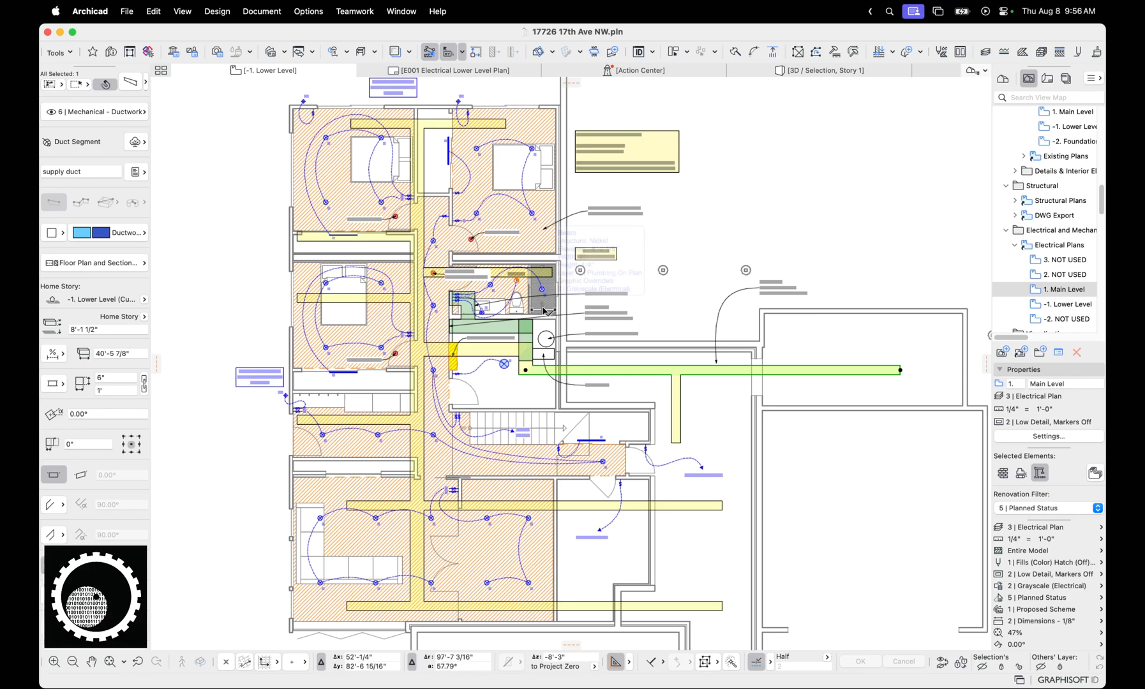
mouse_move(547, 311)
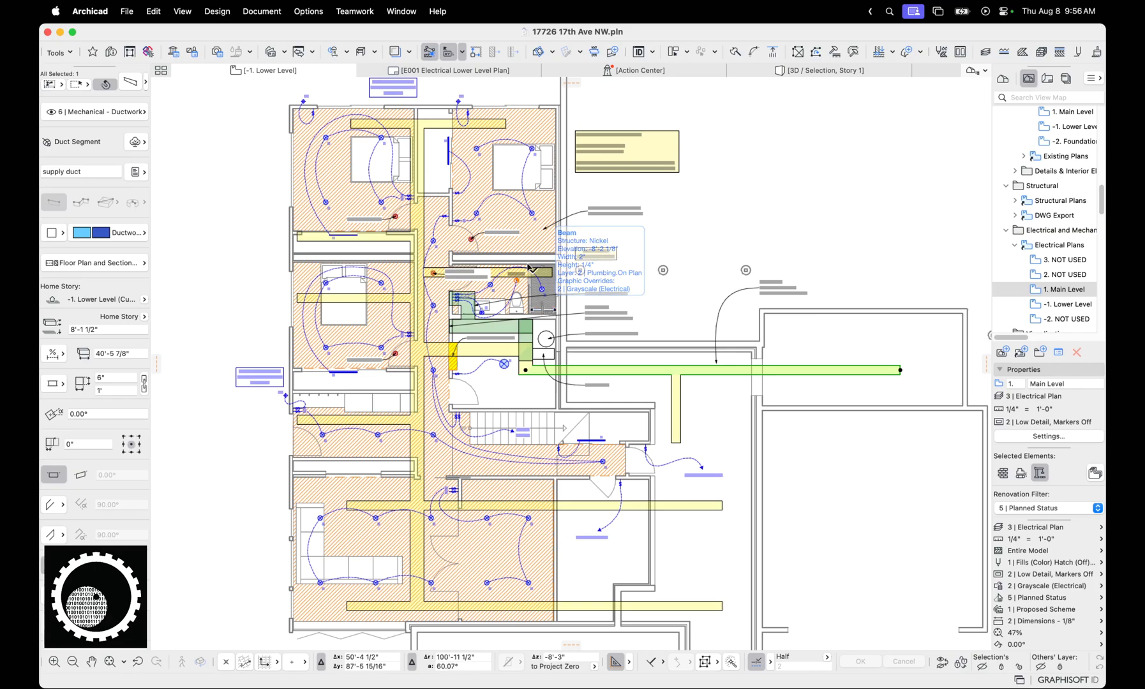
scroll(633, 296, "up", 1)
scroll(634, 298, "up", 3)
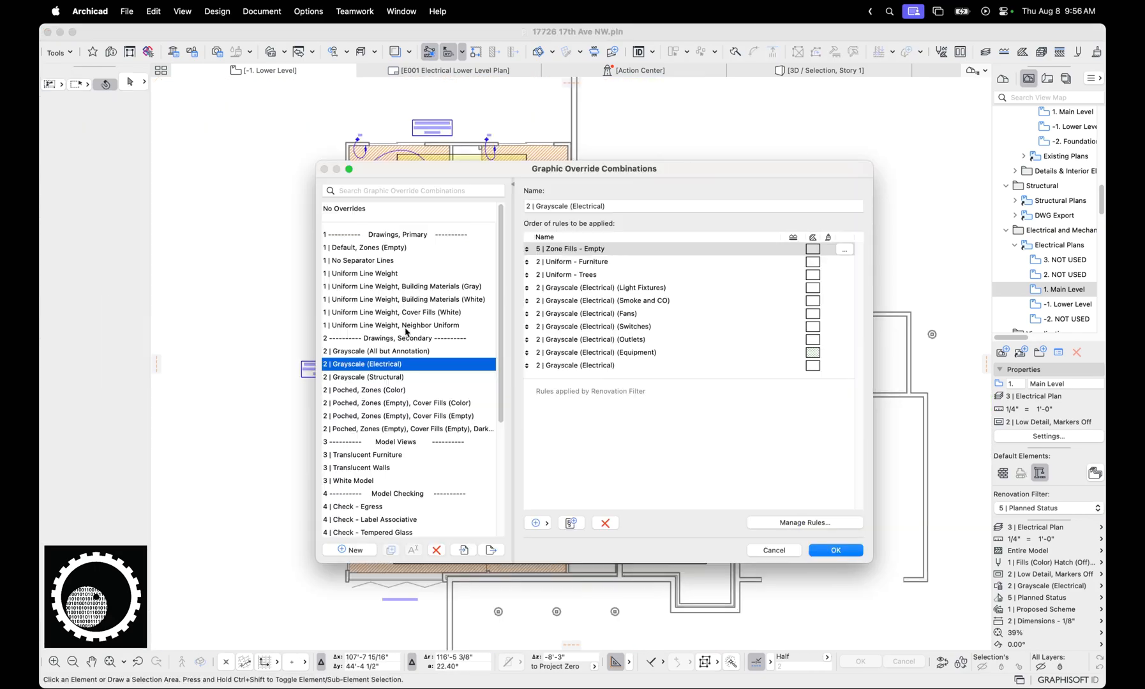
Check the layer criteria of the 5 | Cut Fills - Solid Black rule in 2 | Poched, Zones (Empty), Cover Fills (Empty), without changes
scroll(413, 350, "down", 1)
scroll(403, 387, "down", 1)
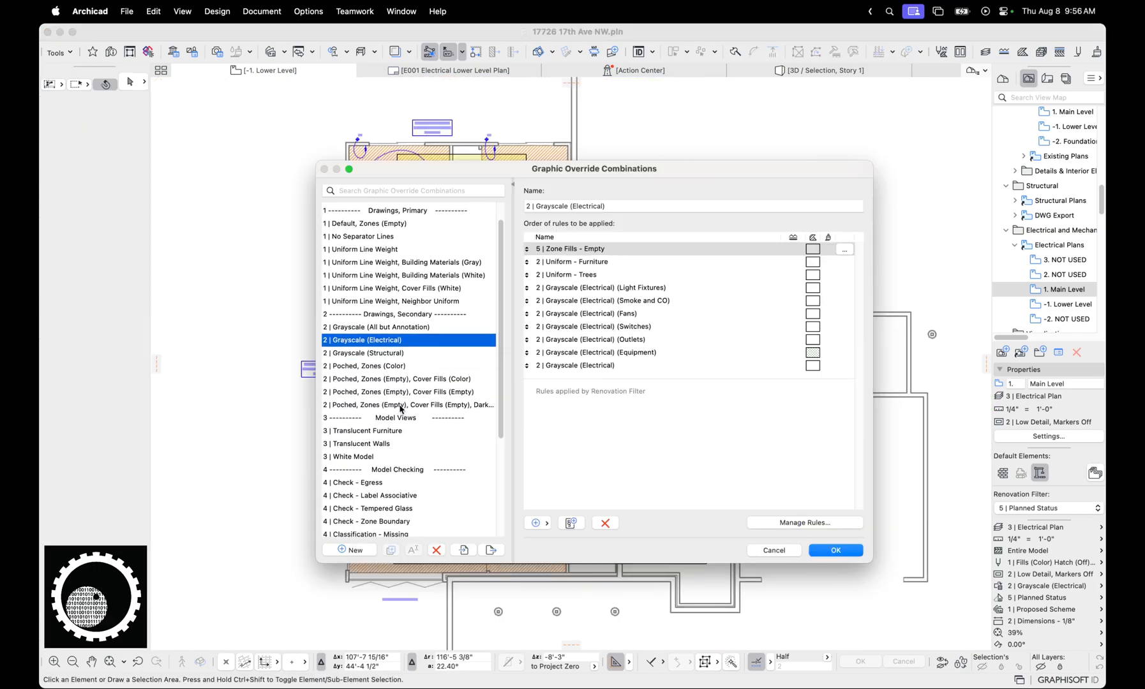
left_click(402, 390)
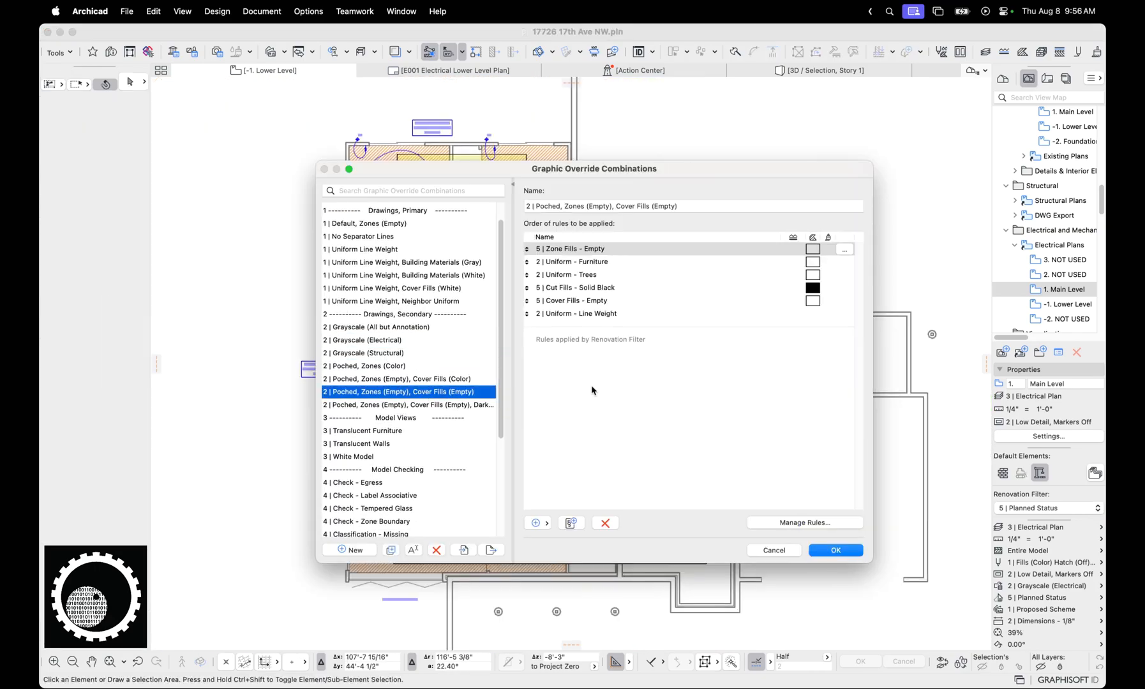
left_click(608, 288)
left_click(809, 524)
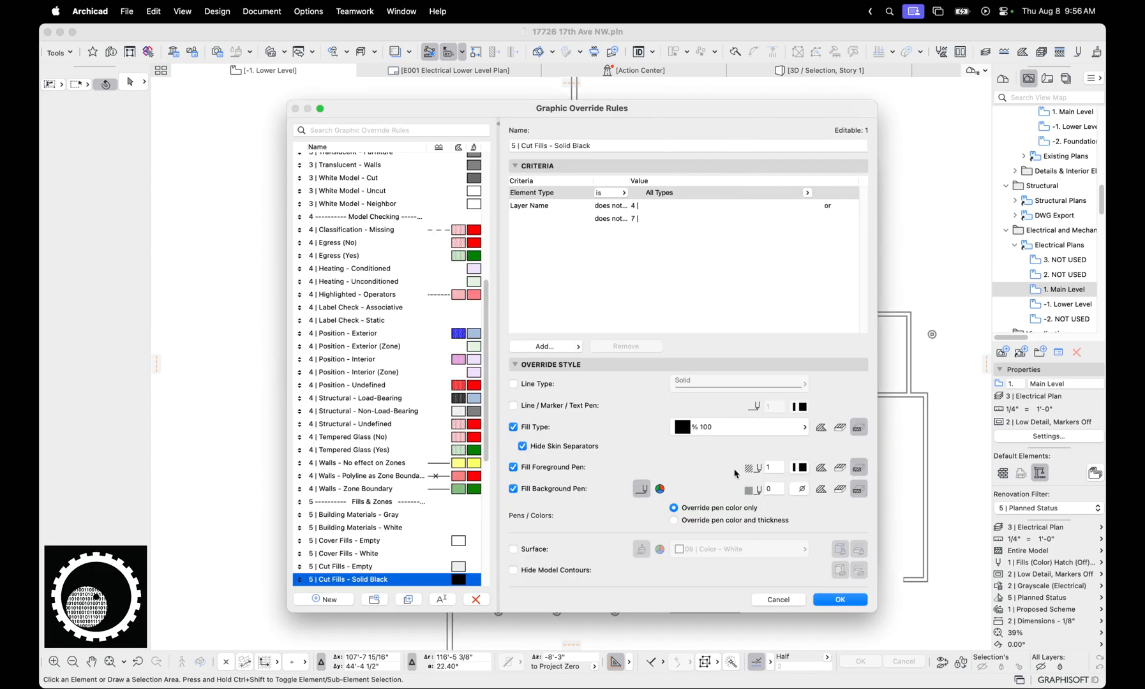
left_click(606, 205)
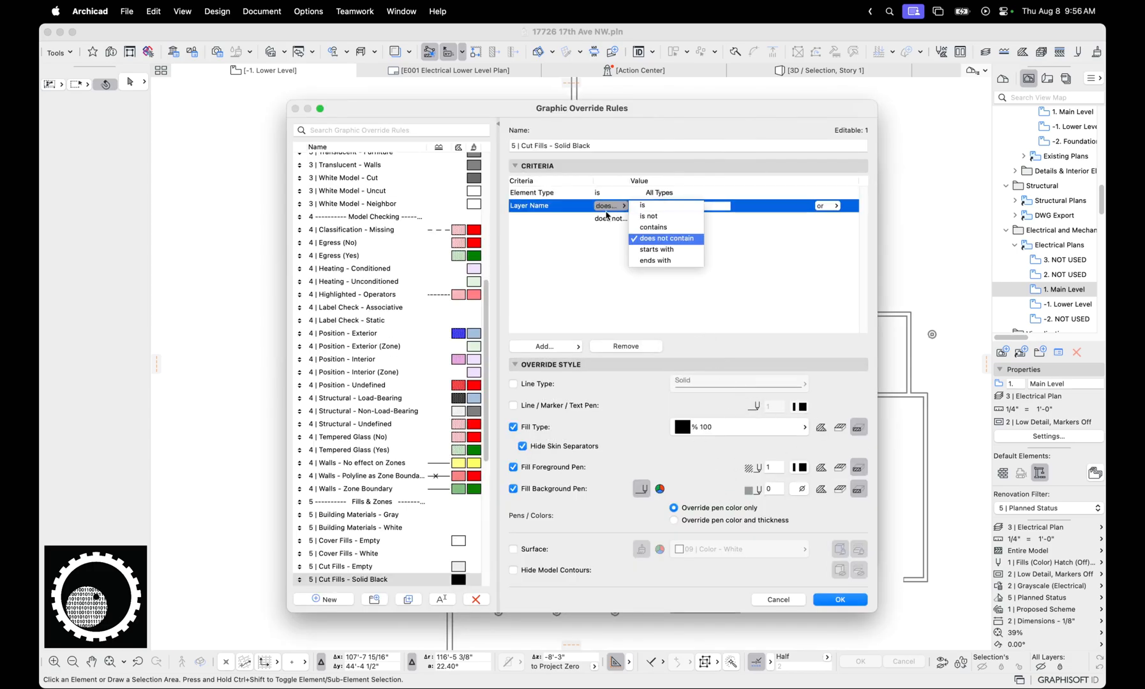
key("Escape")
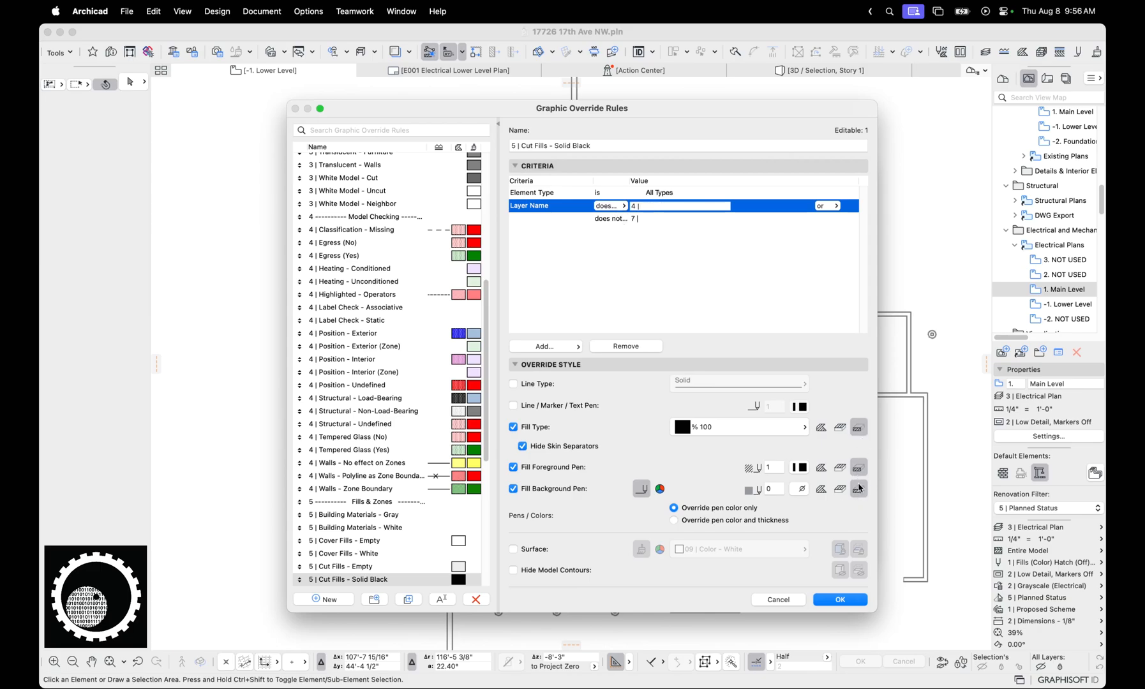
key("Escape")
key("Escape")
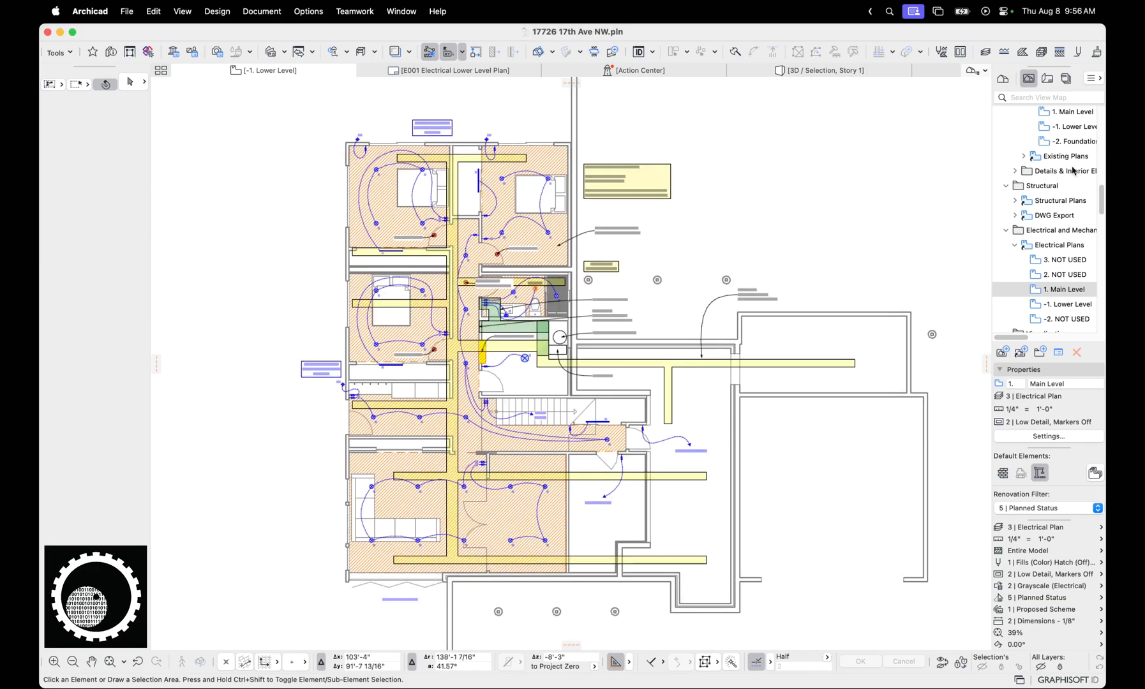
Open the architectural 1. Main Level plan and apply the 5 | Schematic Design layer combination and the 2 | Poched, Zones (Empty) graphic override
scroll(1072, 170, "down", 10)
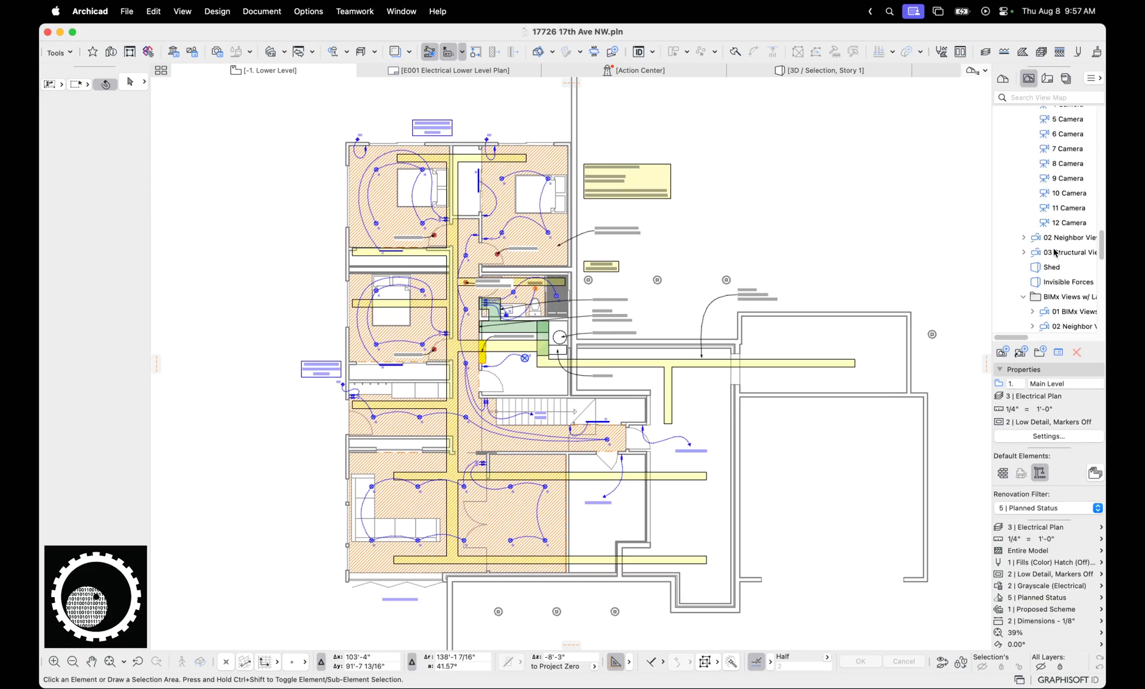
scroll(1055, 253, "up", 15)
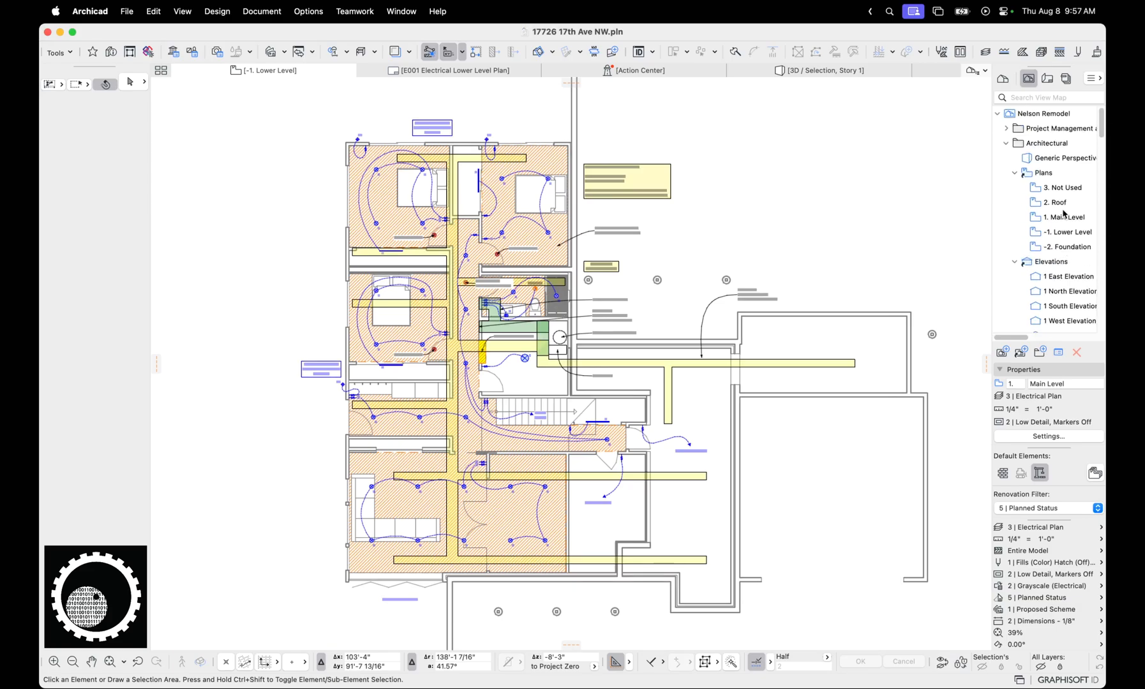
double_click(1063, 218)
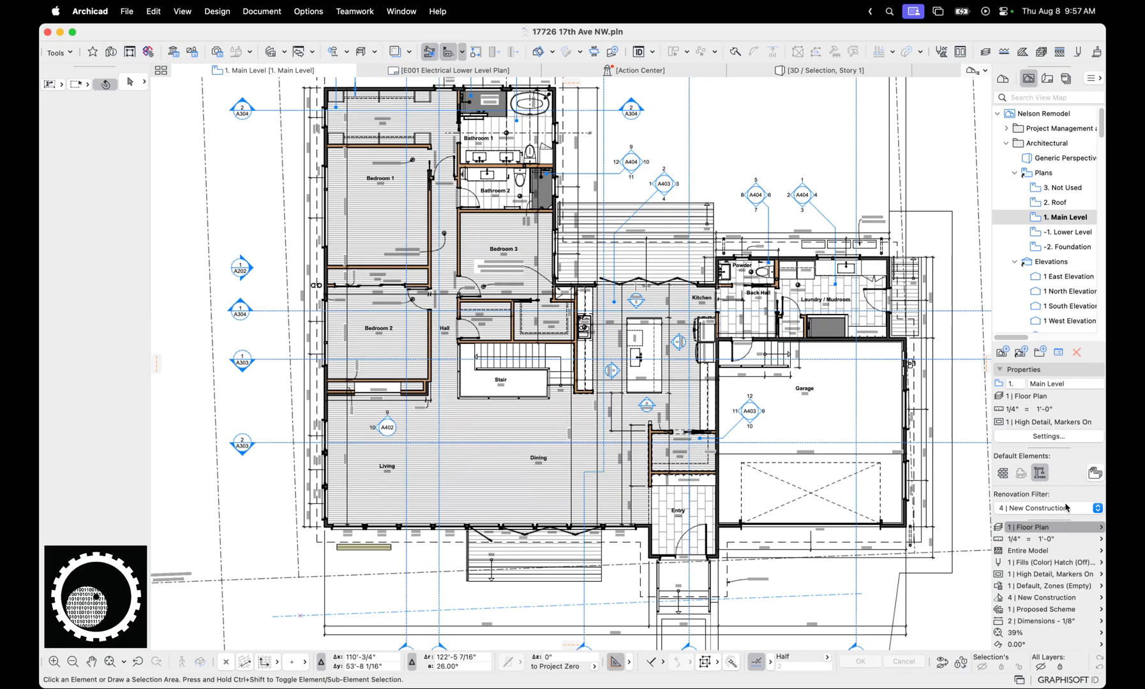
left_click(1063, 527)
left_click(1063, 509)
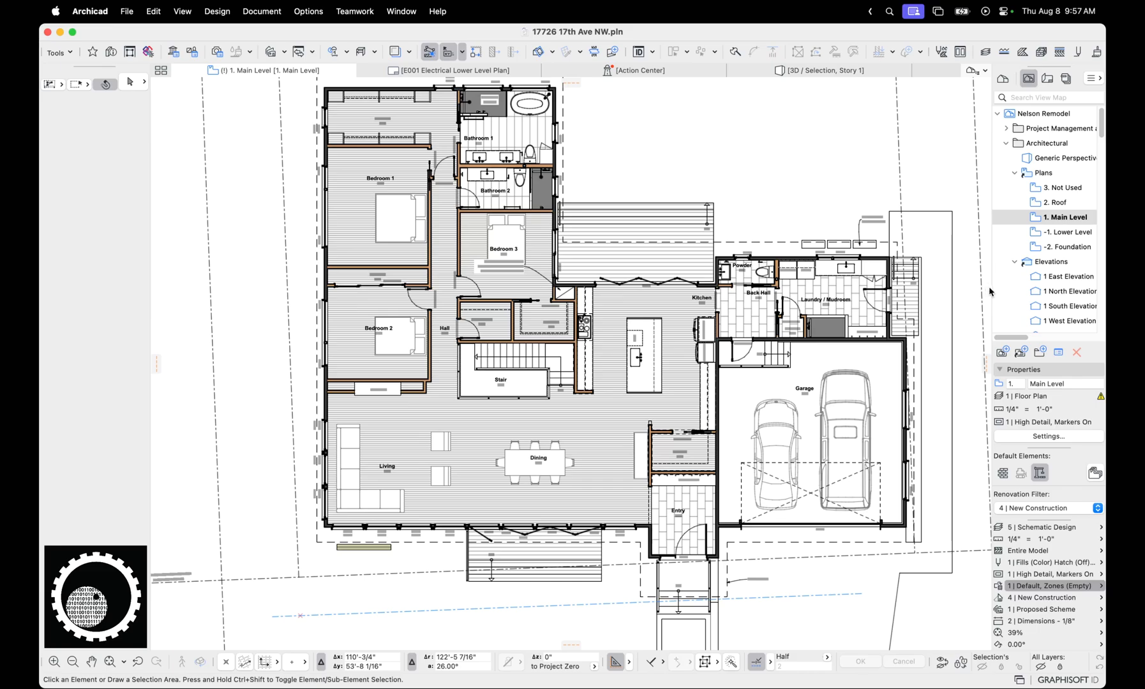
Hide the layers of the Closet 3 zone stamp and the mechanical chase note on the Main Level plan
scroll(654, 348, "up", 4)
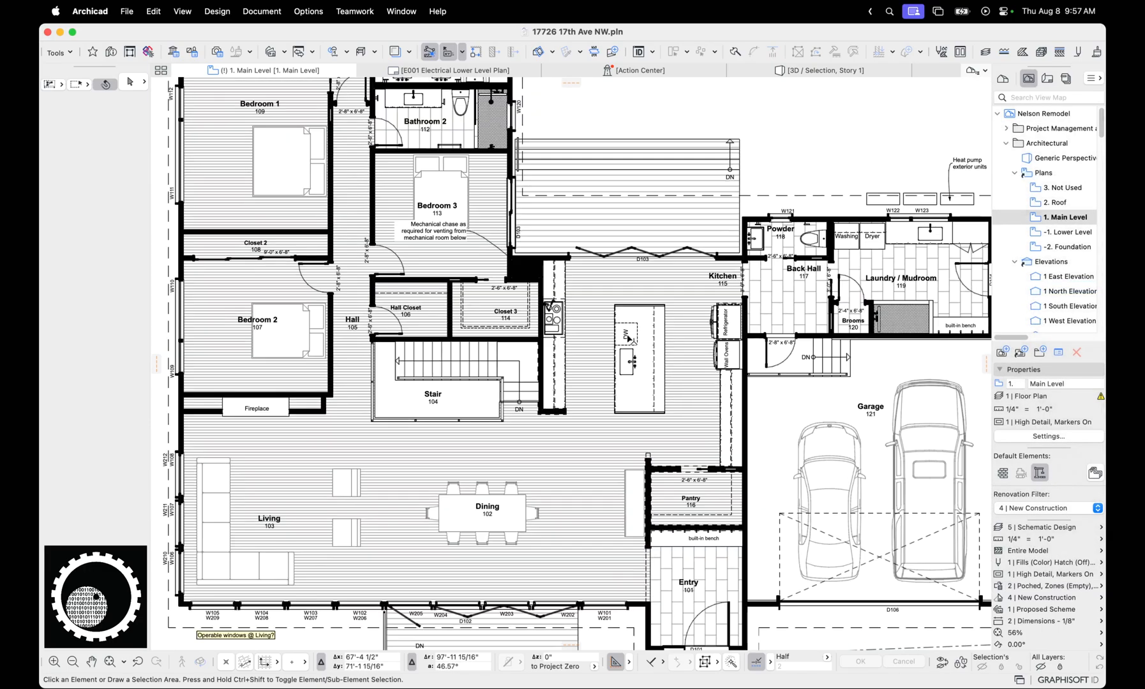
scroll(628, 338, "up", 3)
left_click(504, 364)
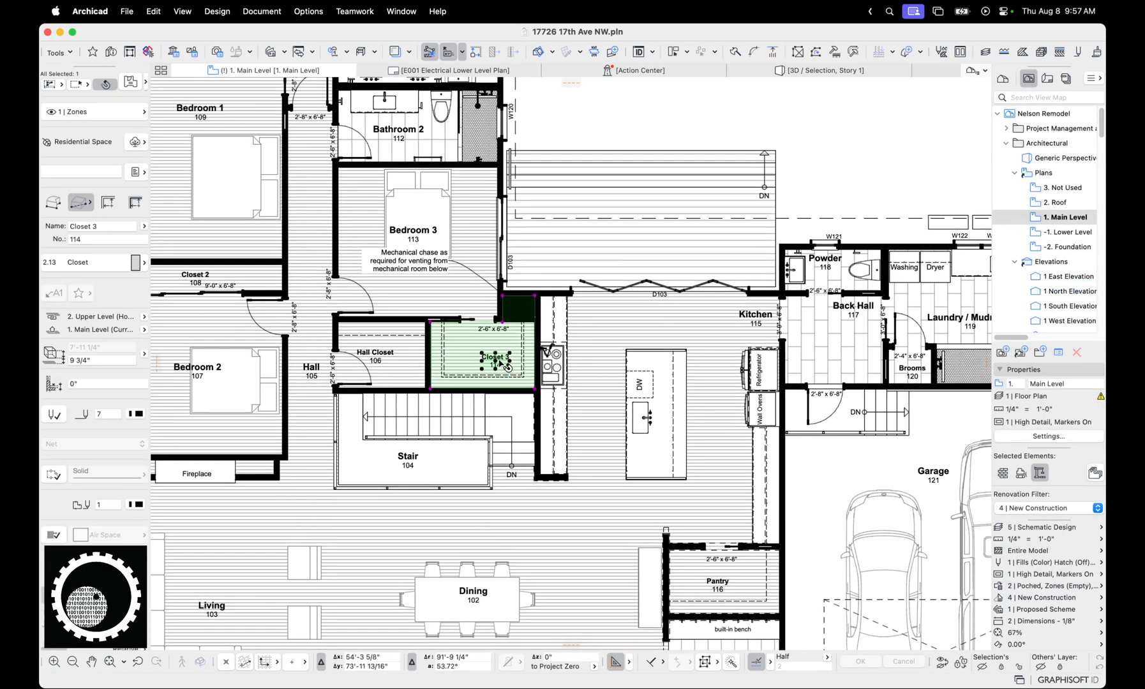
key("ctrl+h")
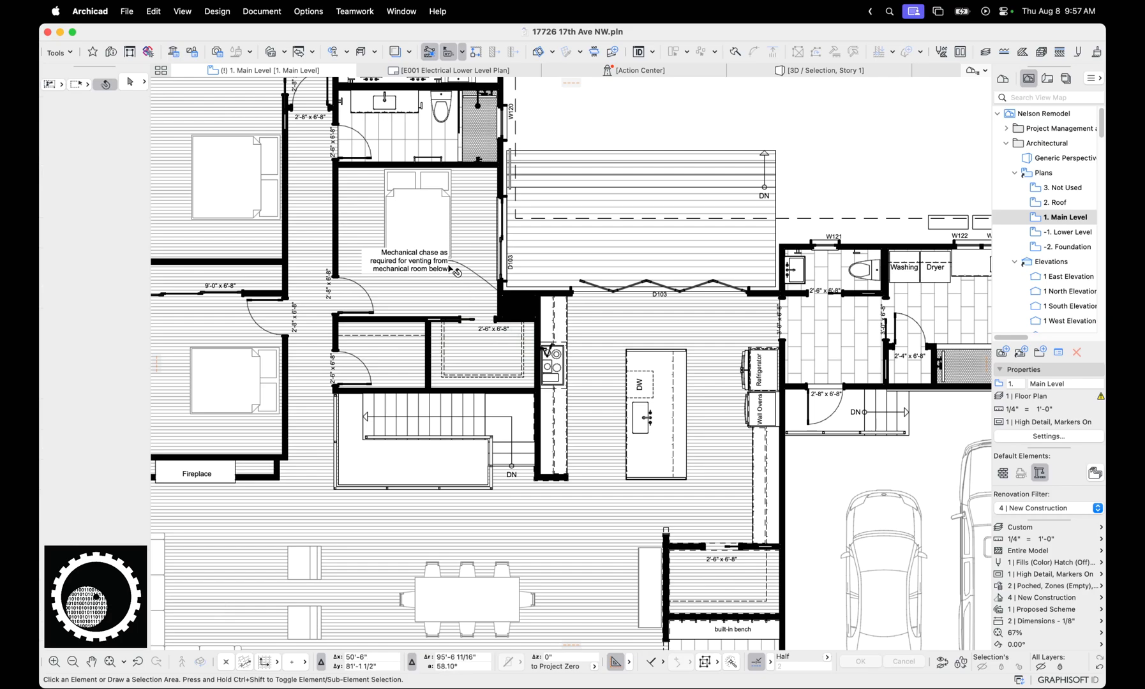
scroll(486, 90, "down", 2)
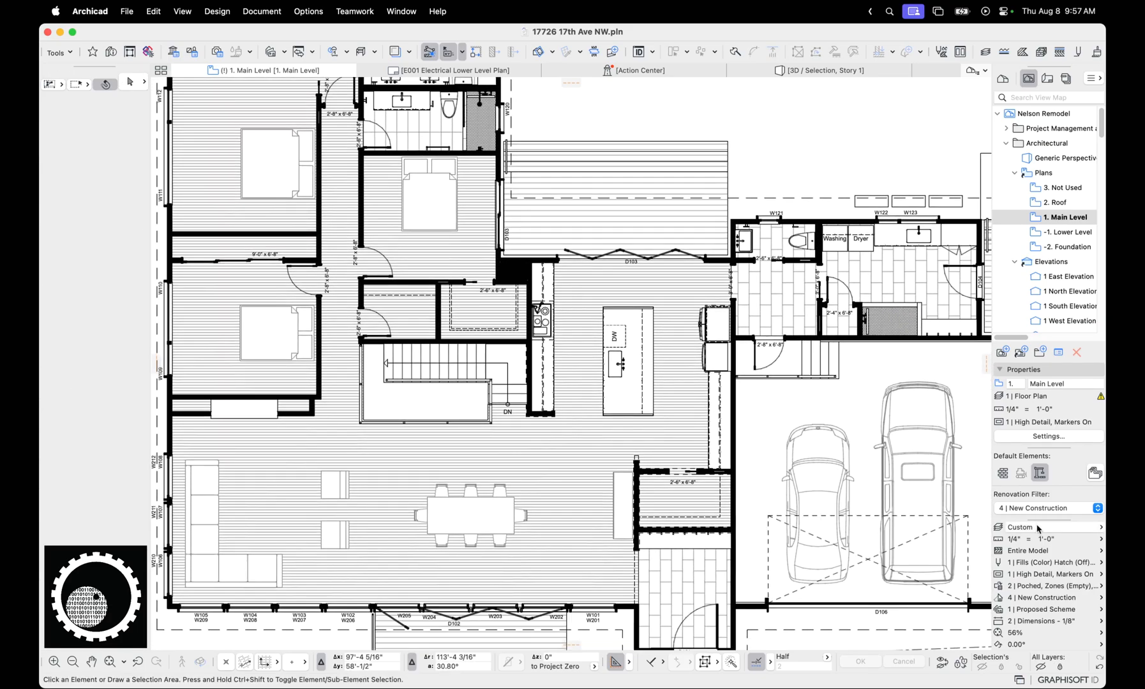
Set the model view options to 2 | Low Detail, Markers Off and hide the layer of the dash-dot site lines beside the house
left_click(1045, 621)
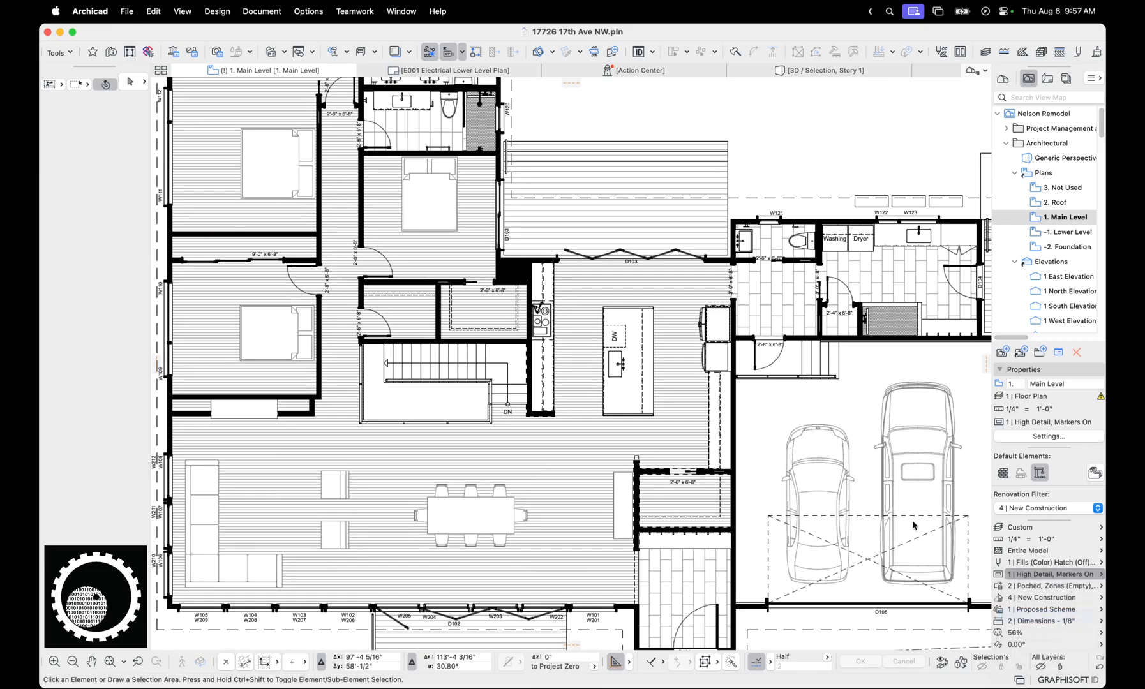
scroll(721, 331, "down", 2)
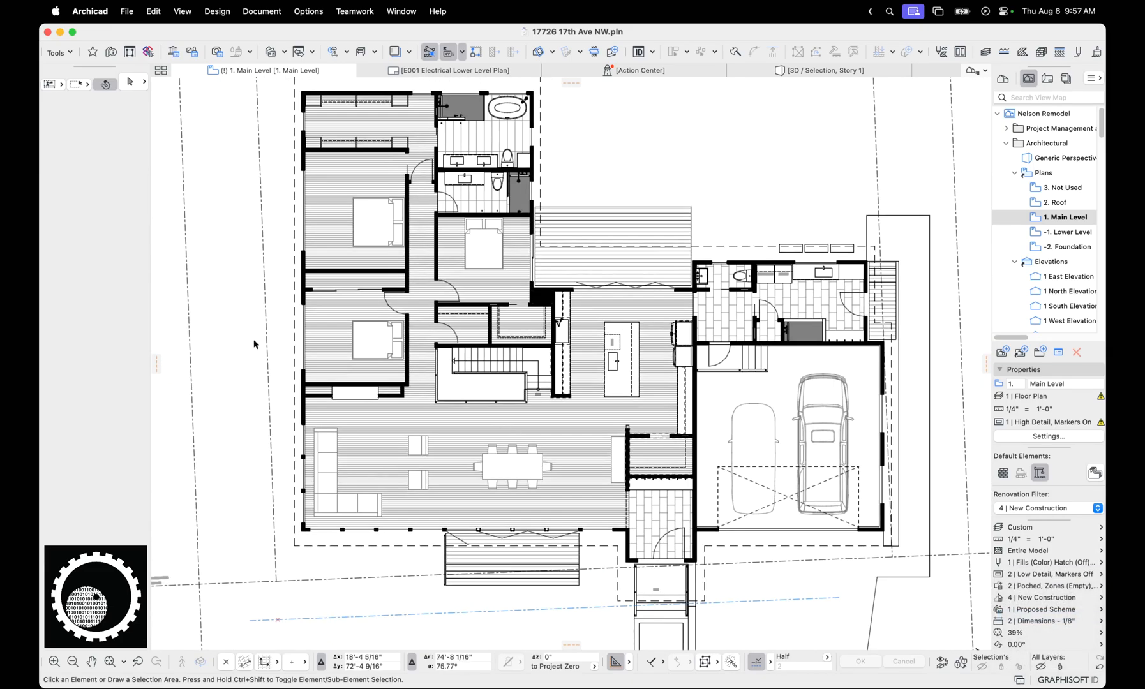
left_click(265, 362)
key("ctrl+h")
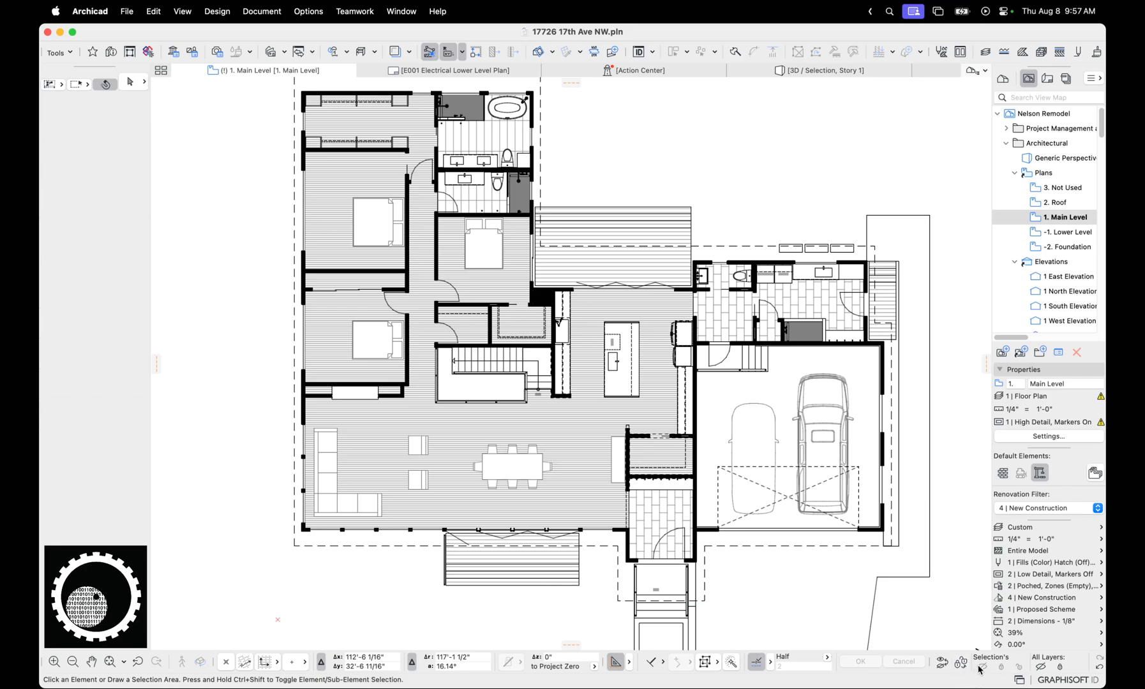
Examine the simplified Main Level plan and check the layer and graphic overrides of the site slab beside the garage
scroll(661, 490, "down", 2)
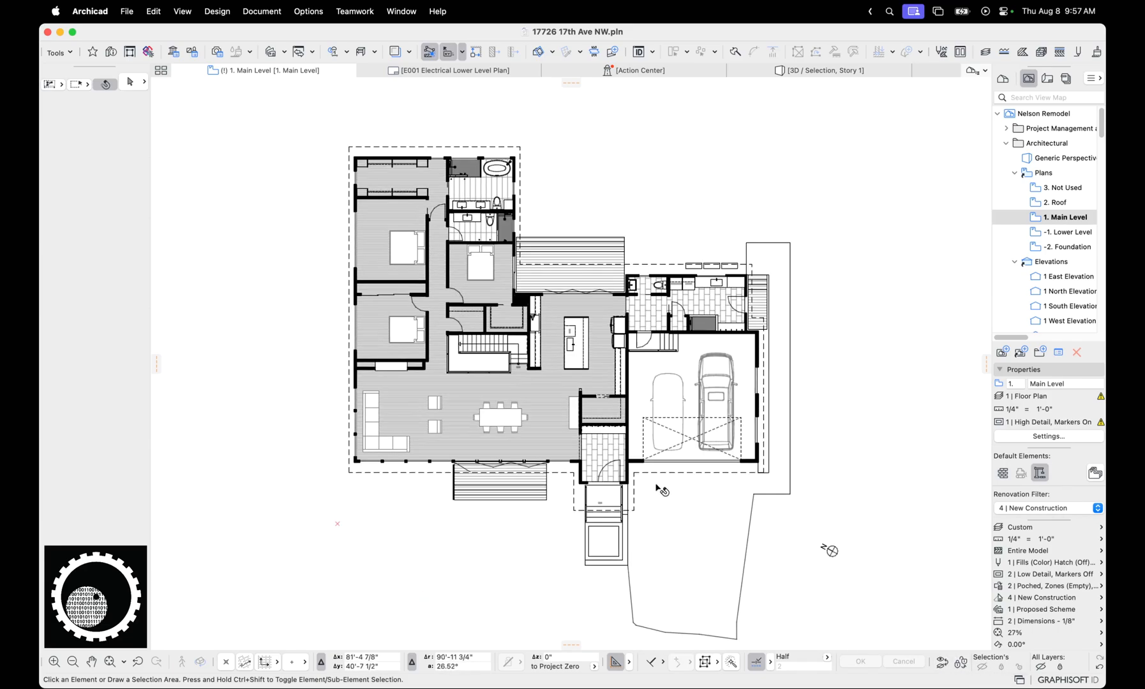
scroll(662, 490, "up", 3)
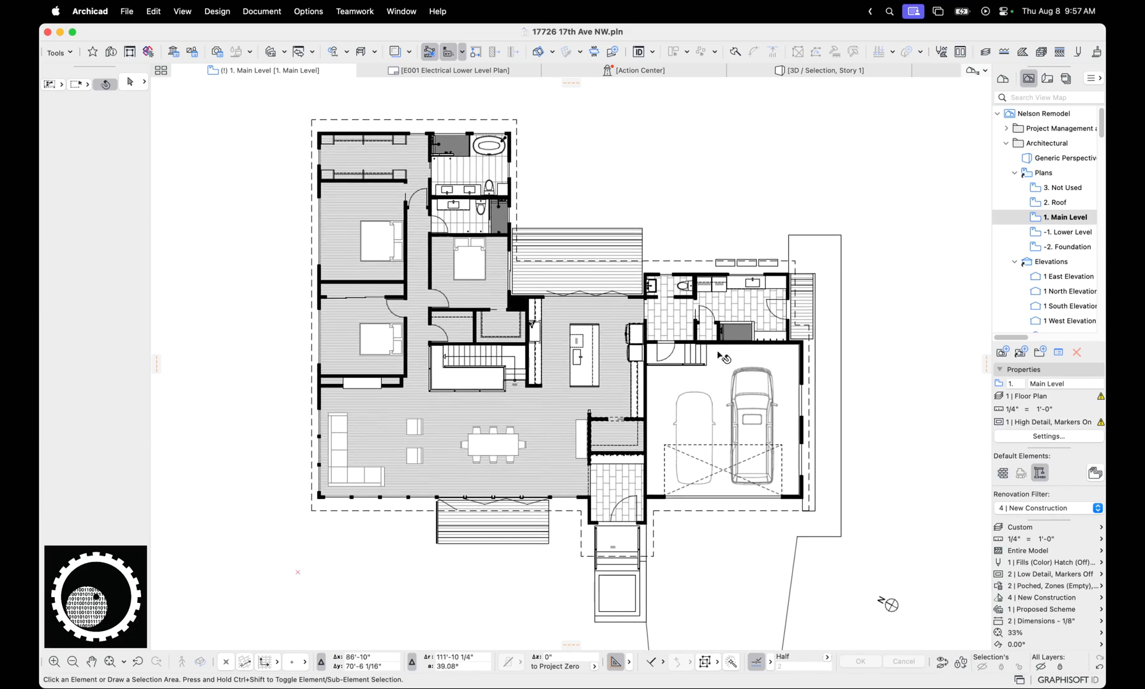
scroll(923, 351, "up", 1)
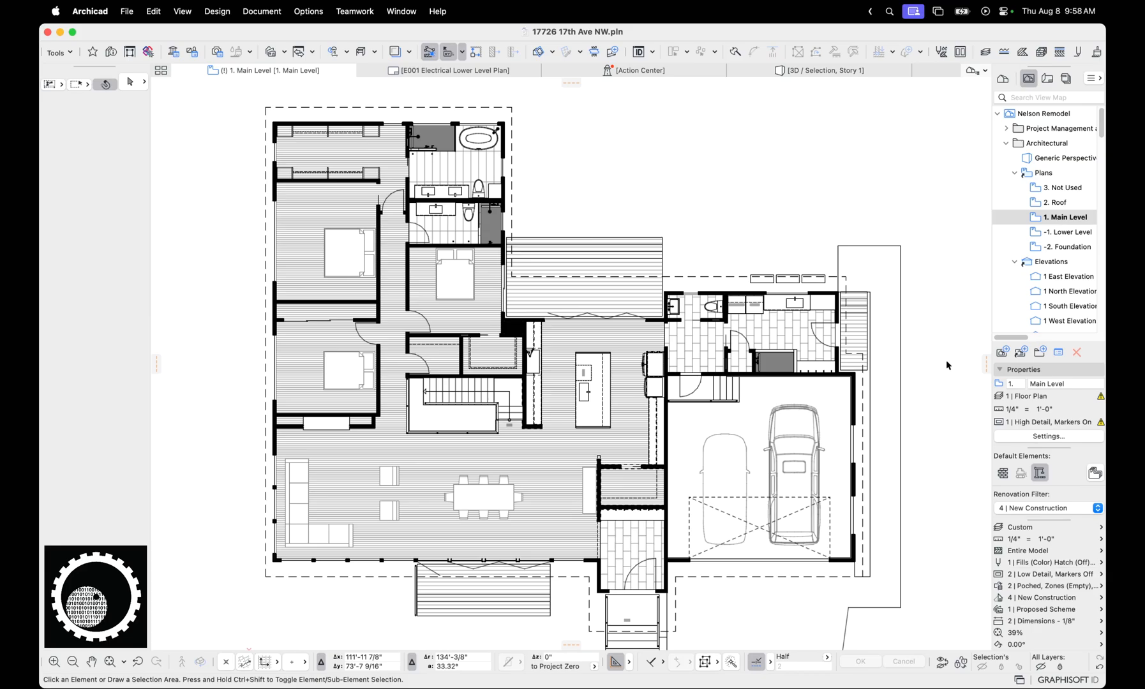
scroll(946, 362, "down", 2)
middle_click_drag(946, 361, 898, 354)
scroll(850, 351, "up", 2)
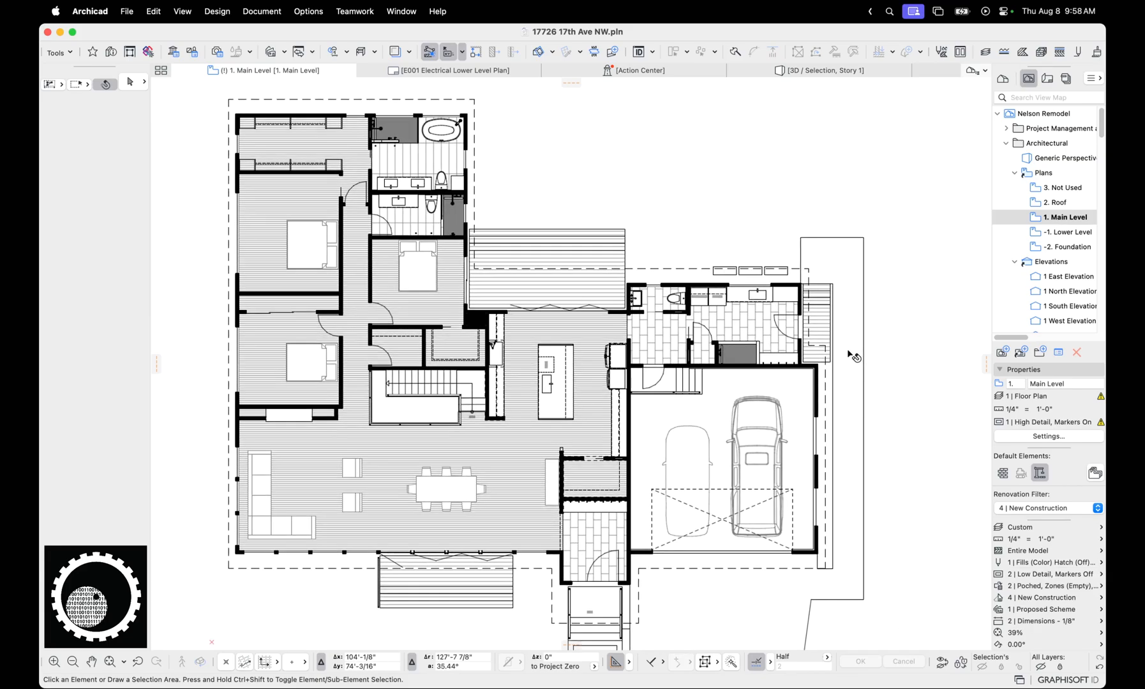
mouse_move(856, 354)
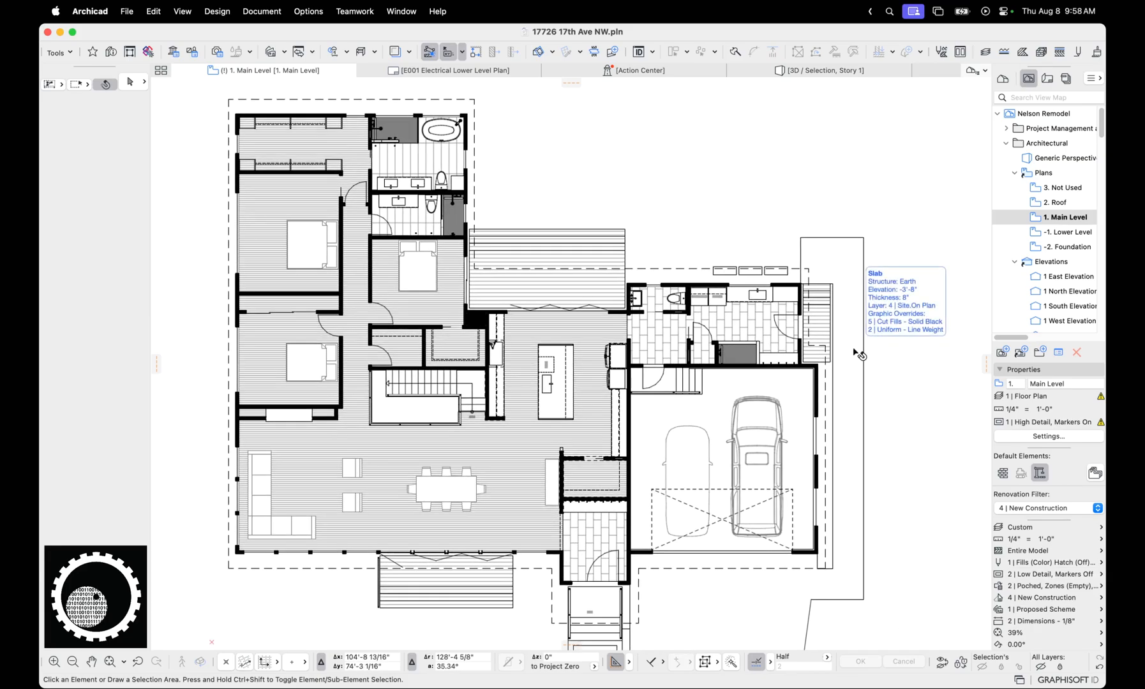